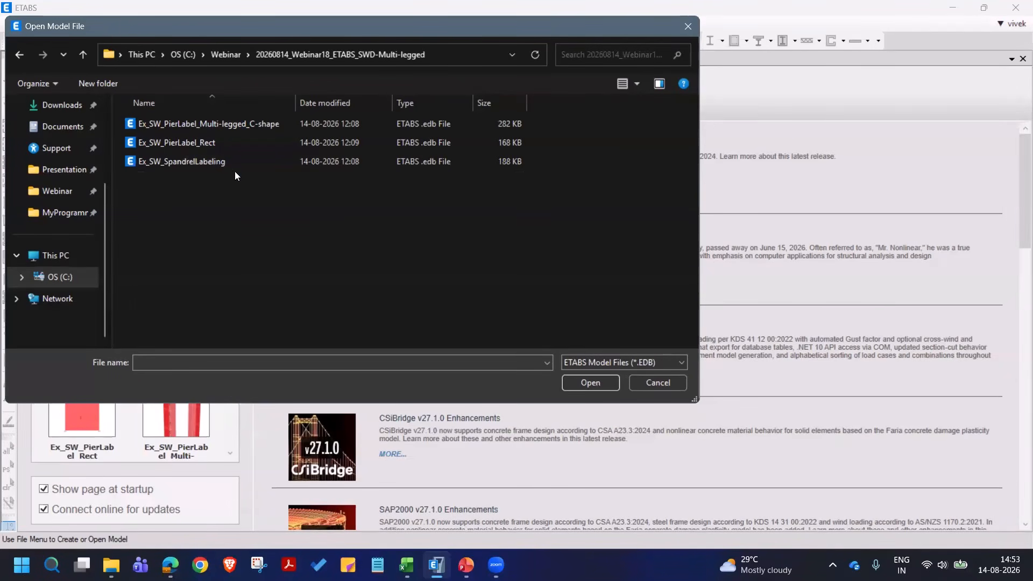
- Open the Ex_SW_PierLabel_Rect model from the webinar folder
{"action": "left_click", "coordinate": [218, 141]}
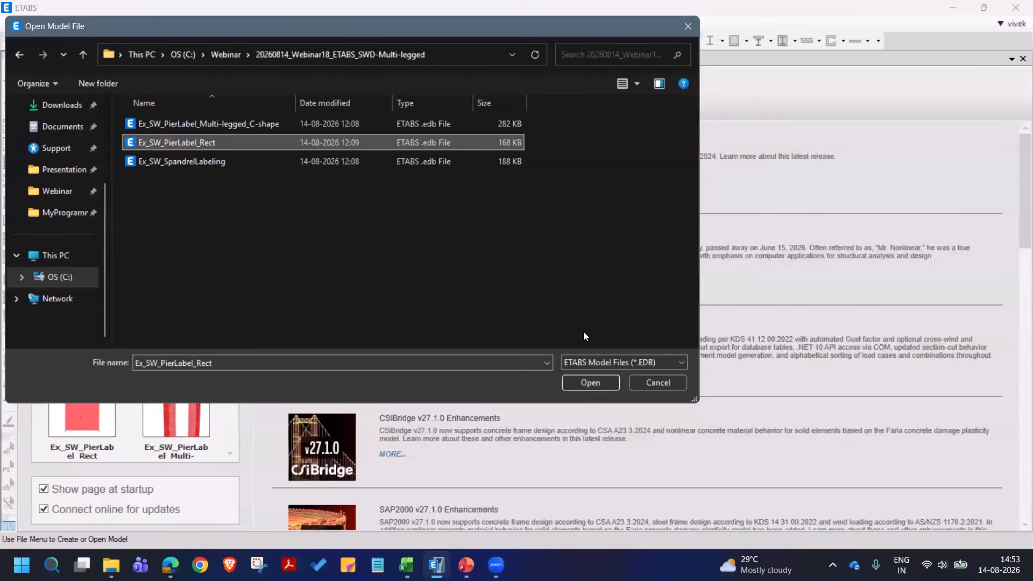
{"action": "left_click", "coordinate": [598, 379]}
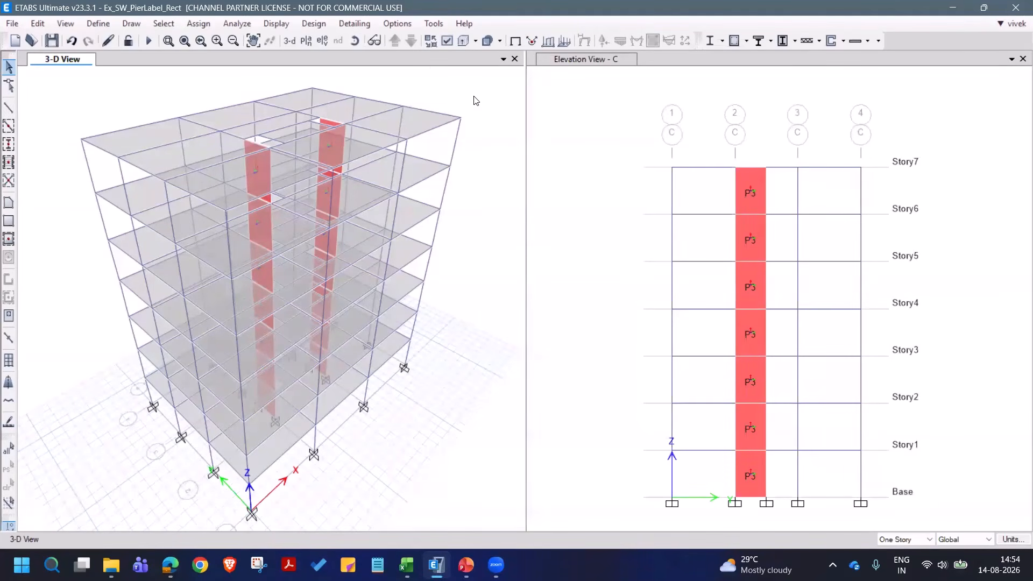
{"action": "left_click", "coordinate": [355, 40]}
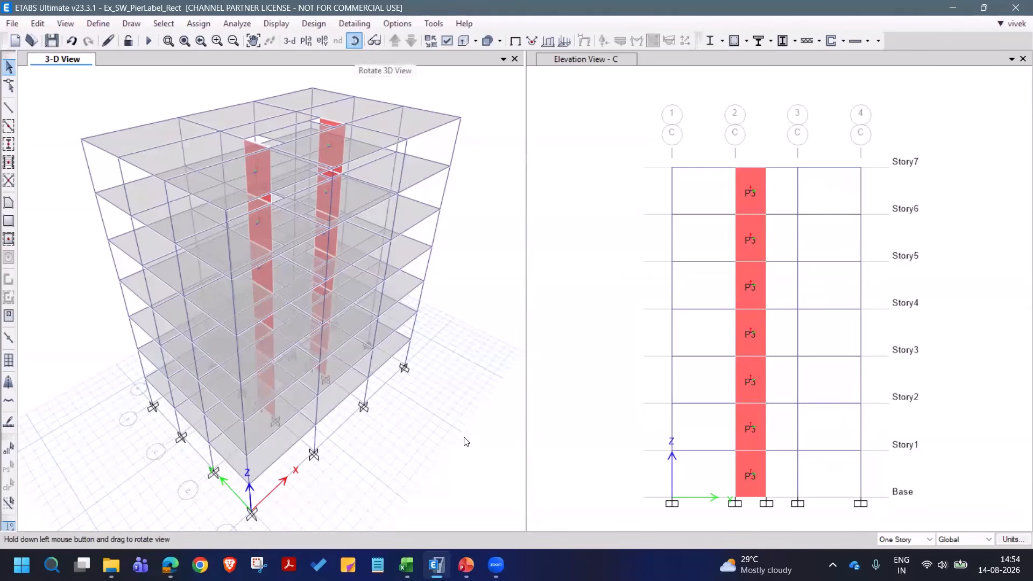
{"action": "left_click_drag", "start_coordinate": [464, 440], "coordinate": [497, 142]}
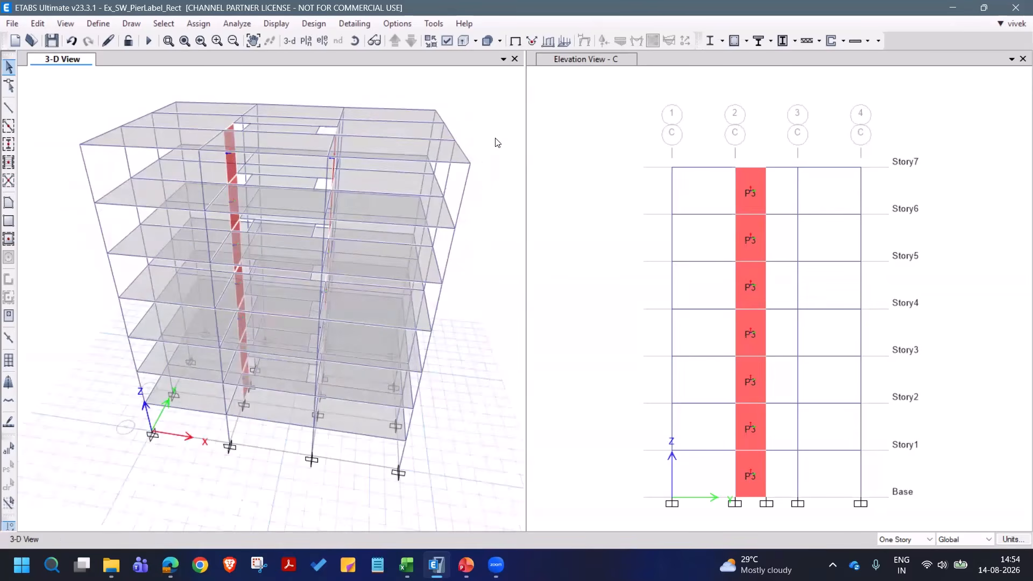
{"action": "left_click", "coordinate": [98, 23]}
{"action": "left_click", "coordinate": [190, 302]}
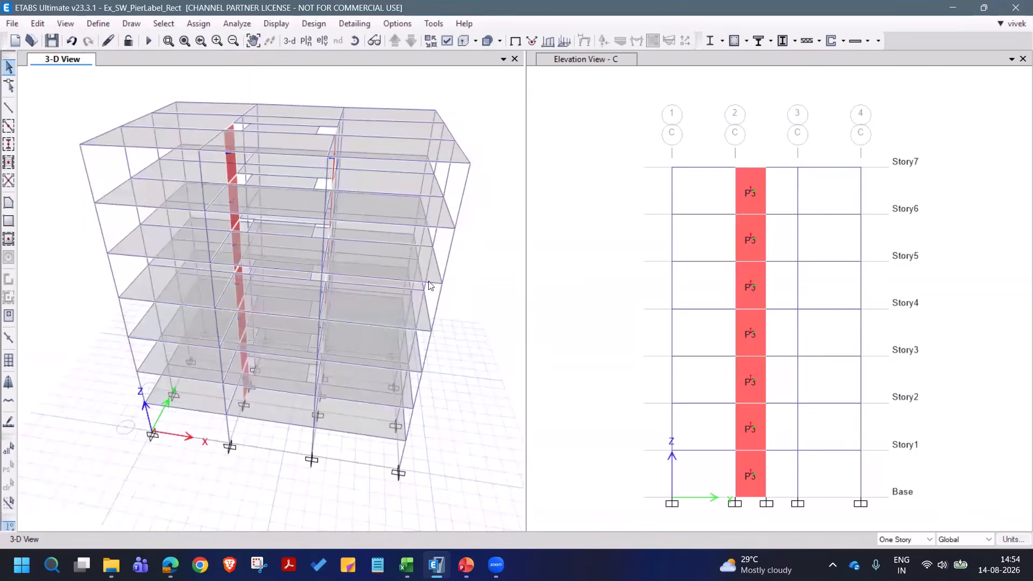
{"action": "left_click", "coordinate": [746, 334]}
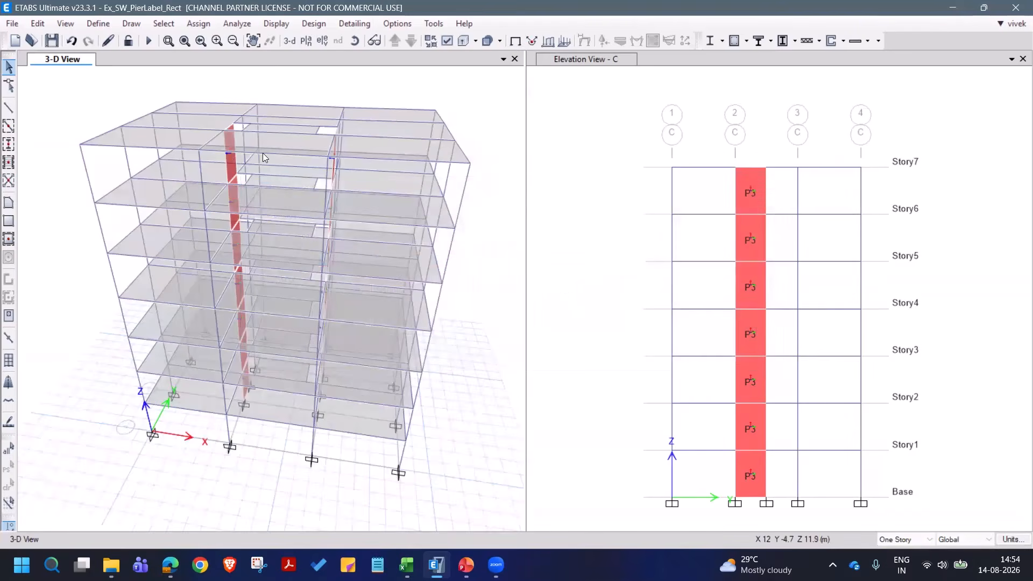
- Run the analysis and return the 3-D view to the undeformed shape
{"action": "left_click", "coordinate": [149, 41]}
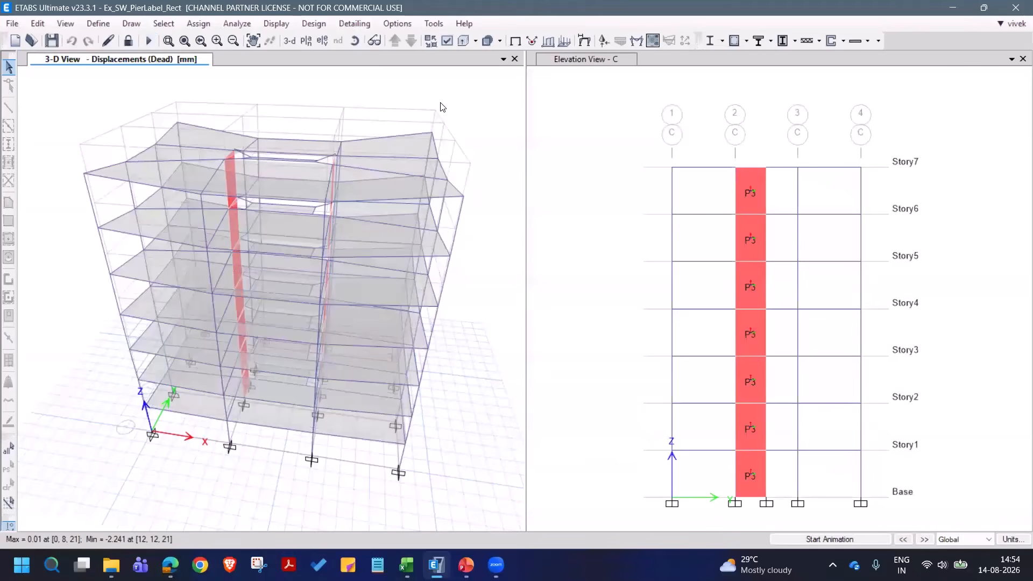
{"action": "left_click", "coordinate": [515, 40]}
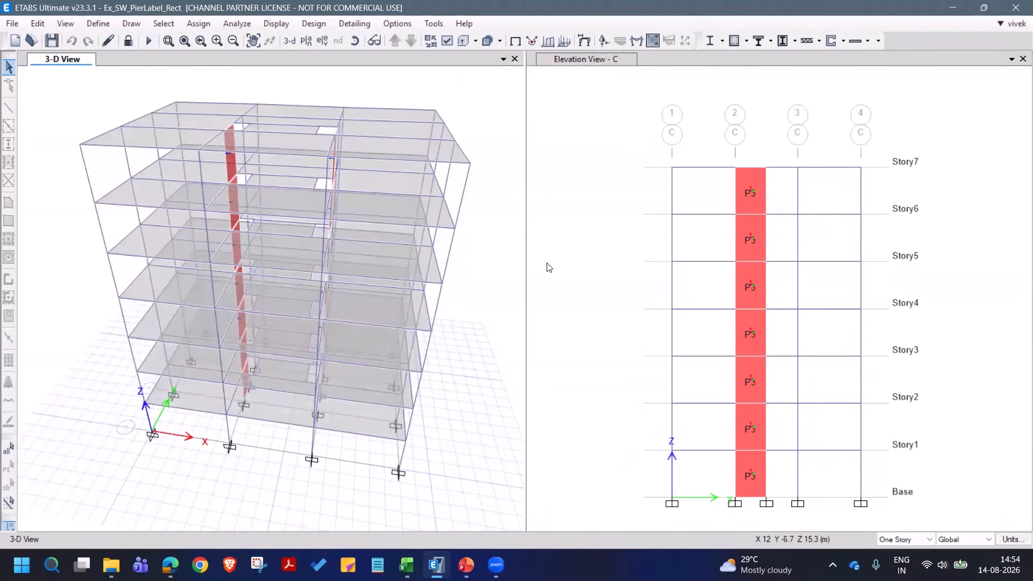
- Show the pier labels on the shear walls in the 3-D view
{"action": "left_click", "coordinate": [353, 41]}
{"action": "left_click_drag", "start_coordinate": [385, 339], "coordinate": [318, 438]}
{"action": "scroll", "coordinate": [249, 432], "scroll_direction": "up", "scroll_amount": 6}
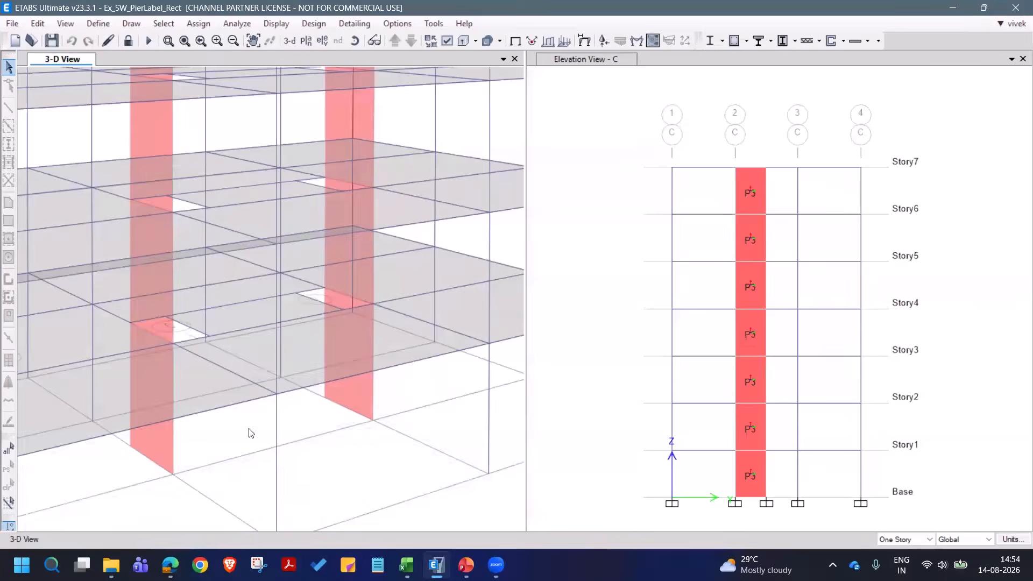
{"action": "left_click", "coordinate": [447, 41]}
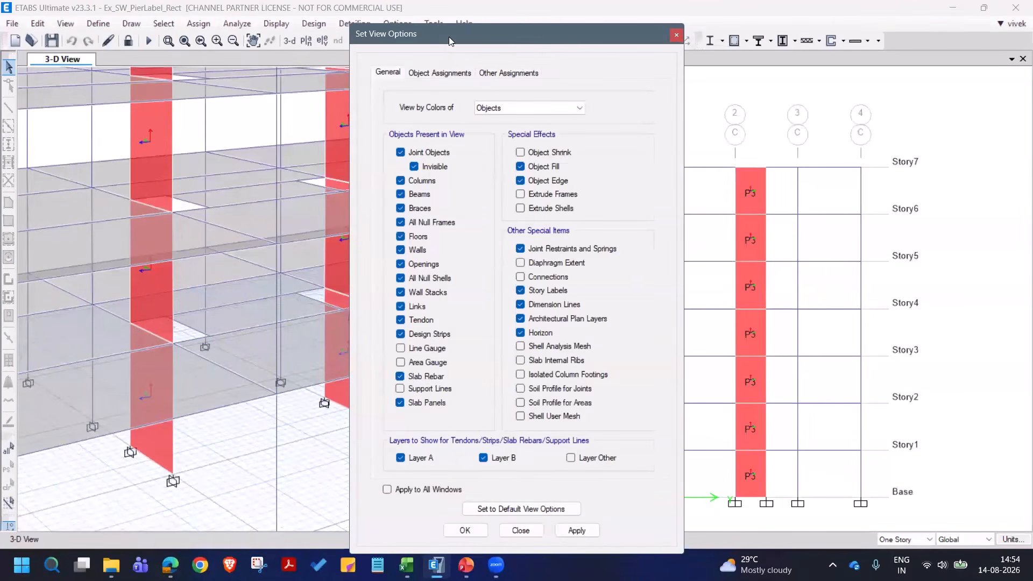
{"action": "left_click_drag", "start_coordinate": [449, 37], "coordinate": [573, 35]}
{"action": "left_click", "coordinate": [613, 73]}
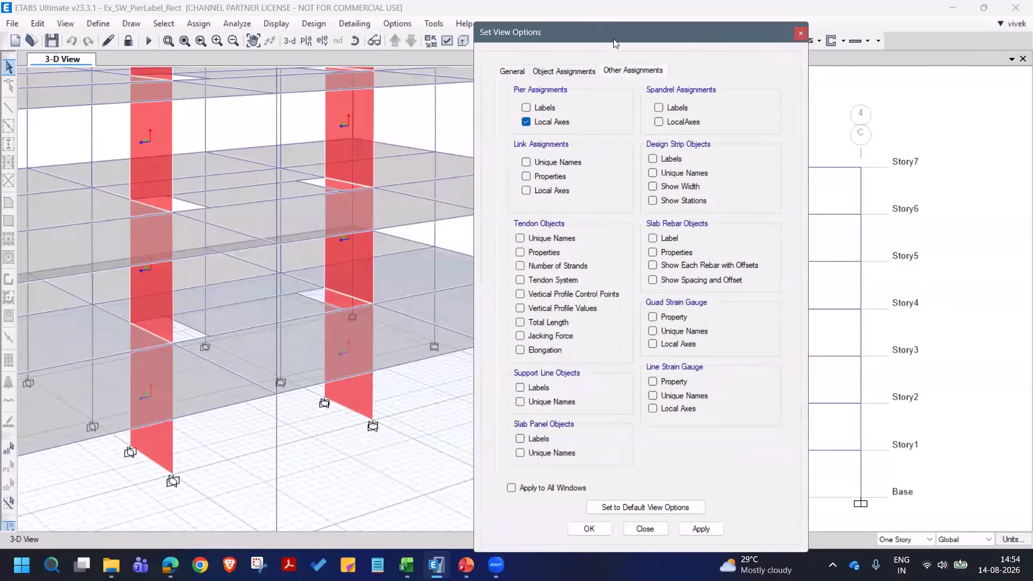
{"action": "left_click_drag", "start_coordinate": [615, 43], "coordinate": [637, 43]}
{"action": "left_click", "coordinate": [566, 109]}
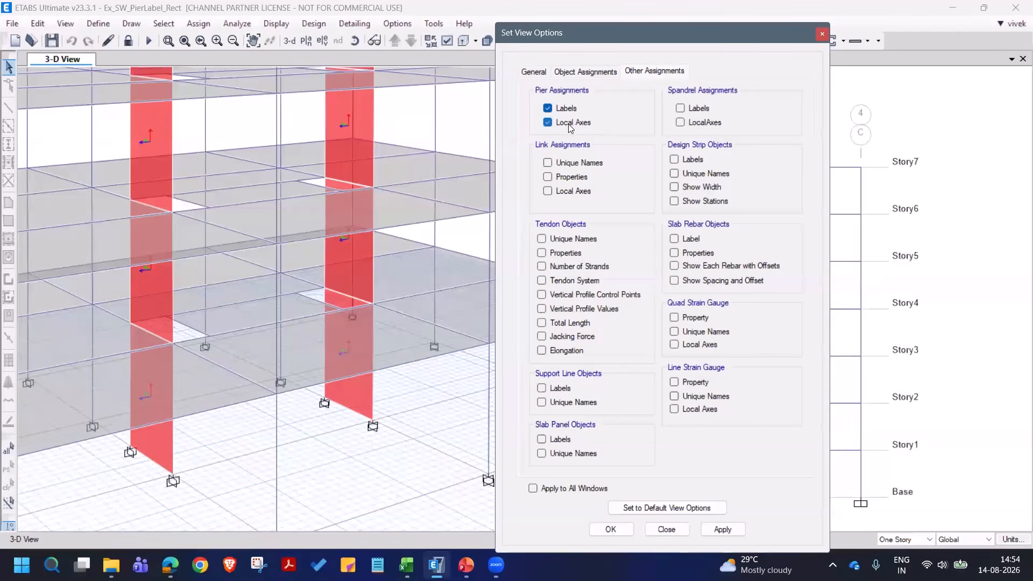
{"action": "left_click", "coordinate": [723, 529]}
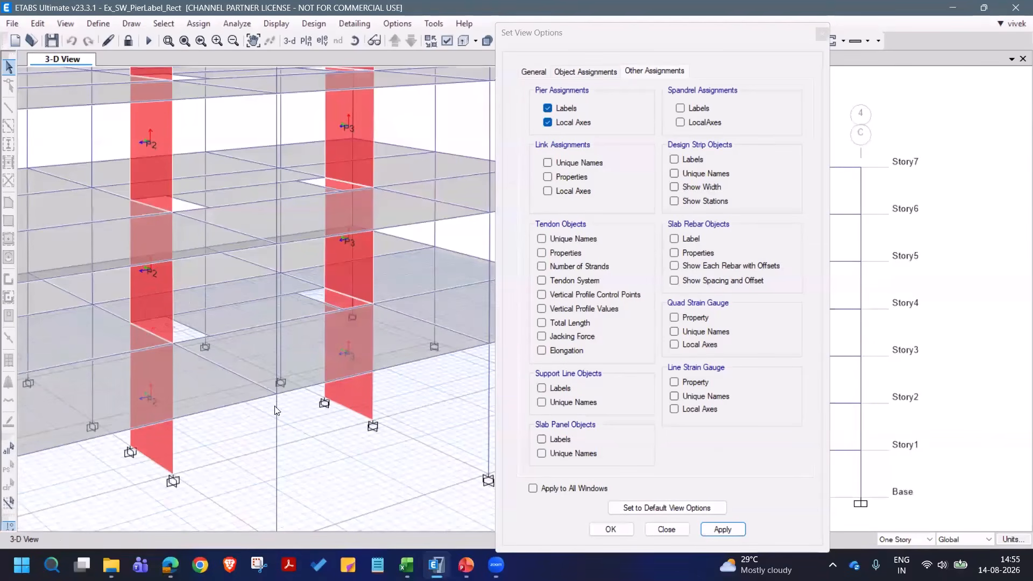
{"action": "left_click", "coordinate": [666, 529]}
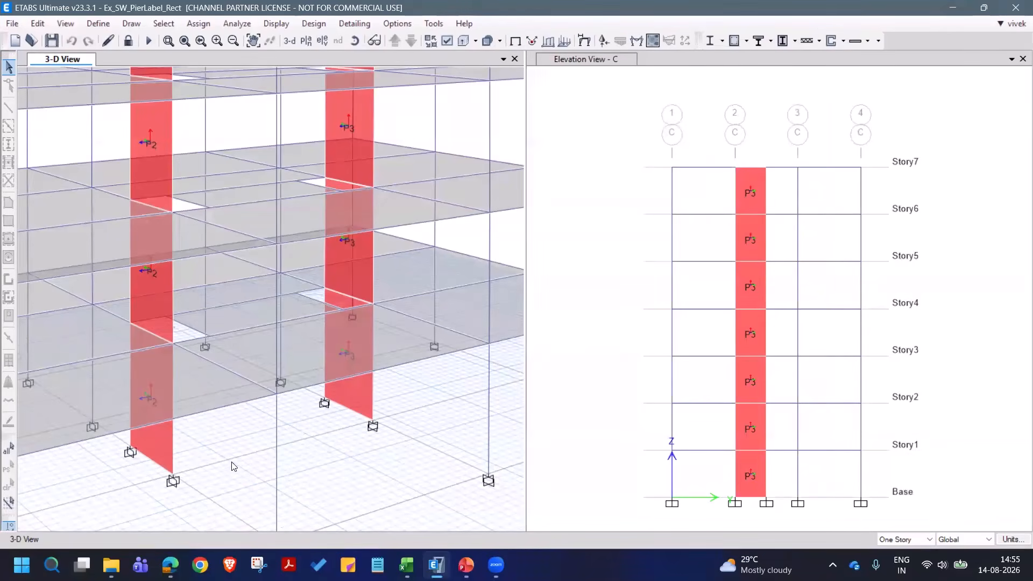
- Examine the labels and local axes of piers P2 and P3 up close in the 3-D view
{"action": "scroll", "coordinate": [234, 466], "scroll_direction": "down", "scroll_amount": 3}
{"action": "scroll", "coordinate": [221, 470], "scroll_direction": "up", "scroll_amount": 3}
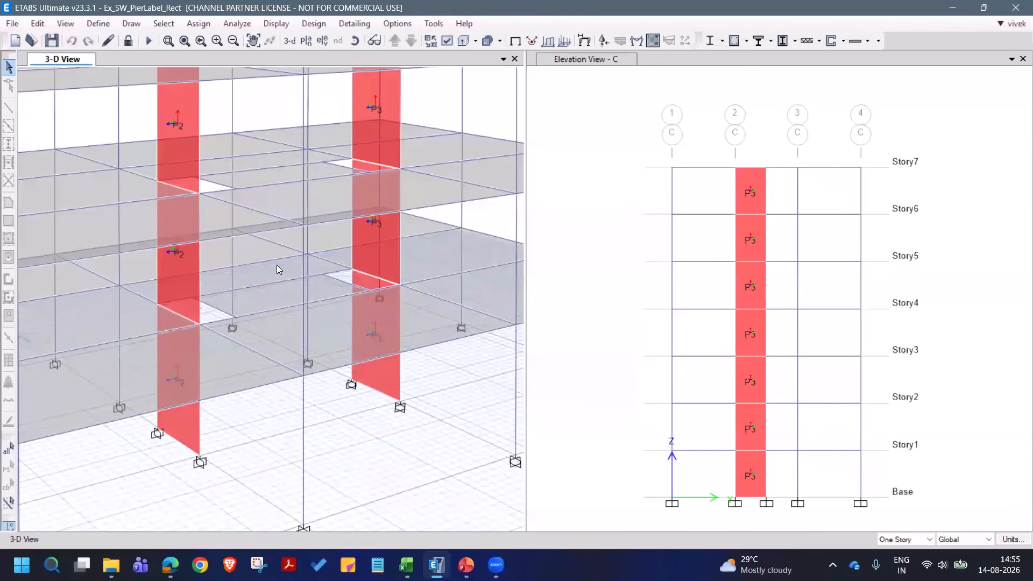
{"action": "left_click", "coordinate": [354, 41]}
{"action": "left_click_drag", "start_coordinate": [429, 417], "coordinate": [428, 422]}
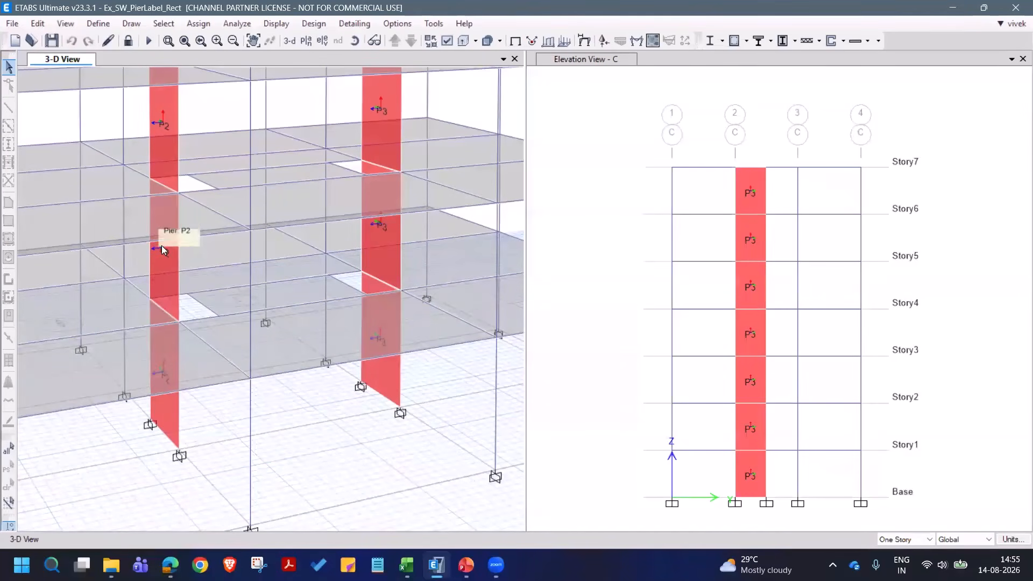
{"action": "scroll", "coordinate": [161, 245], "scroll_direction": "up", "scroll_amount": 3}
{"action": "scroll", "coordinate": [175, 264], "scroll_direction": "down", "scroll_amount": 1}
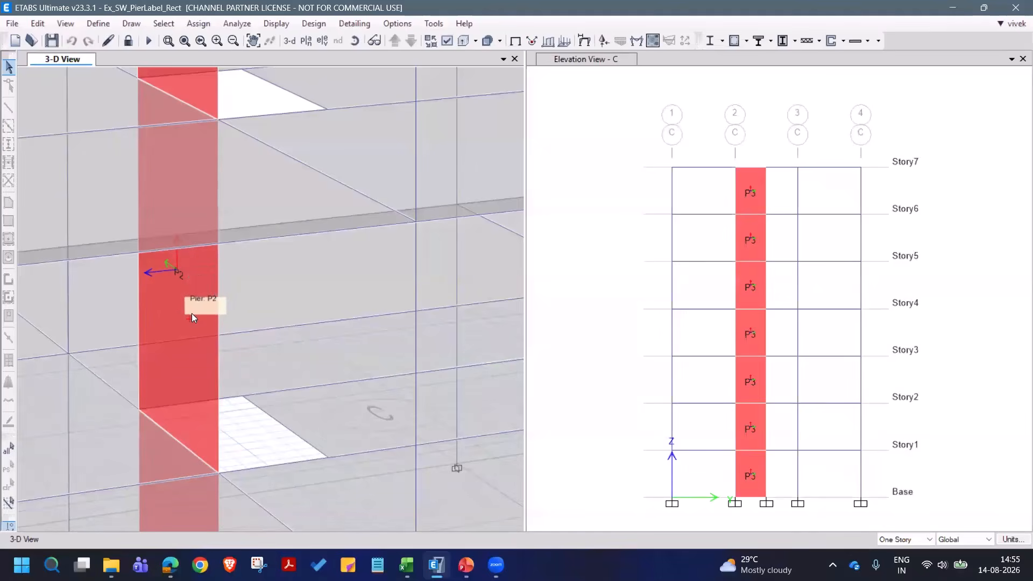
{"action": "scroll", "coordinate": [191, 316], "scroll_direction": "down", "scroll_amount": 3}
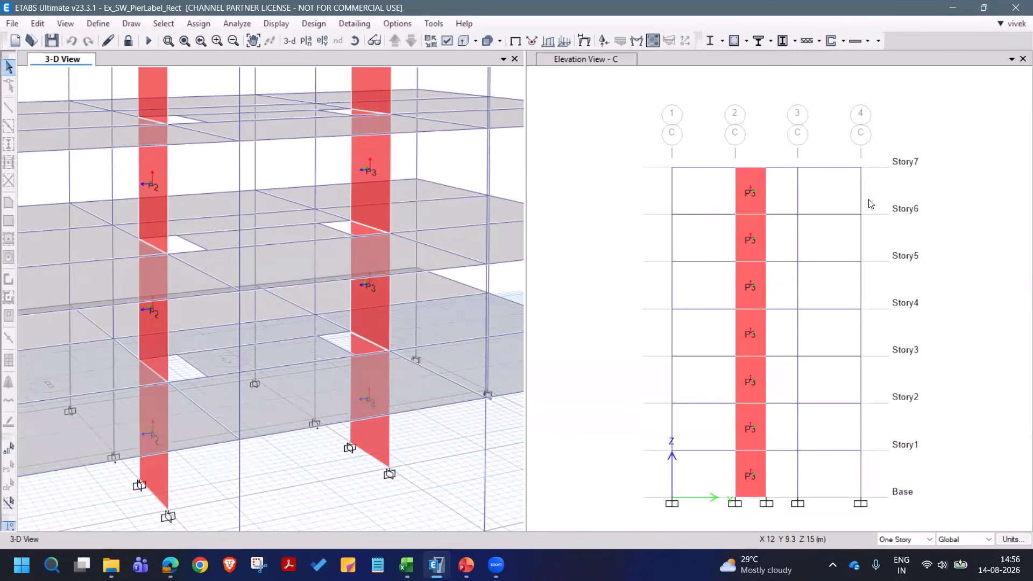
- Reset all concrete shear wall design preferences for IS 456:2000 to their default values
{"action": "left_click", "coordinate": [843, 41]}
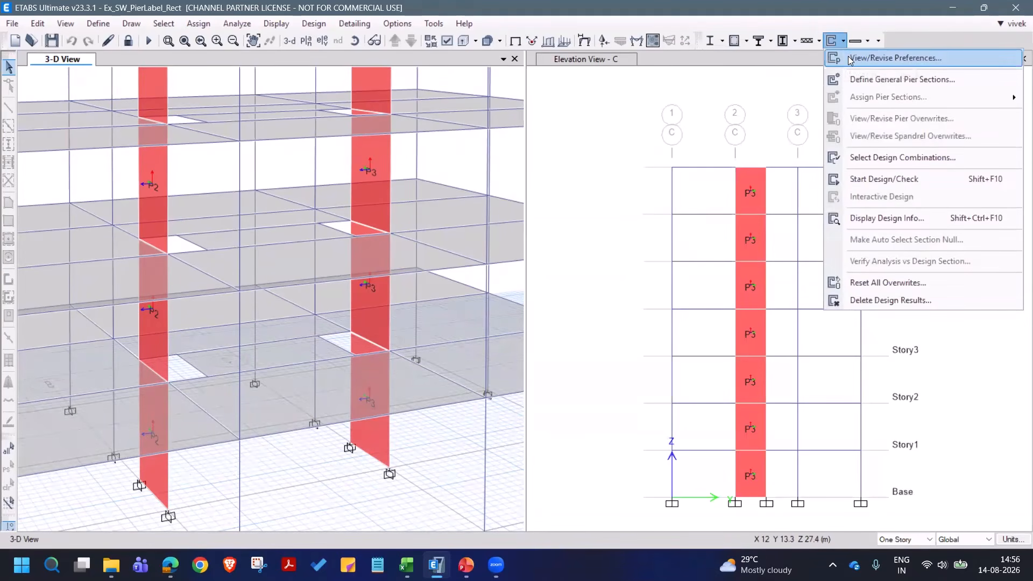
{"action": "left_click", "coordinate": [850, 60]}
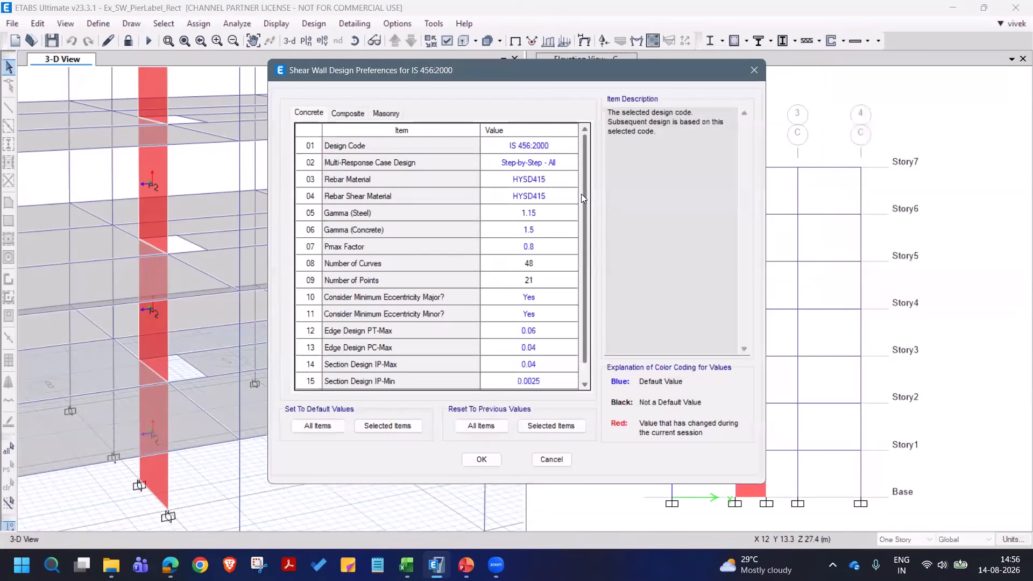
{"action": "scroll", "coordinate": [587, 278], "scroll_direction": "down", "scroll_amount": 1}
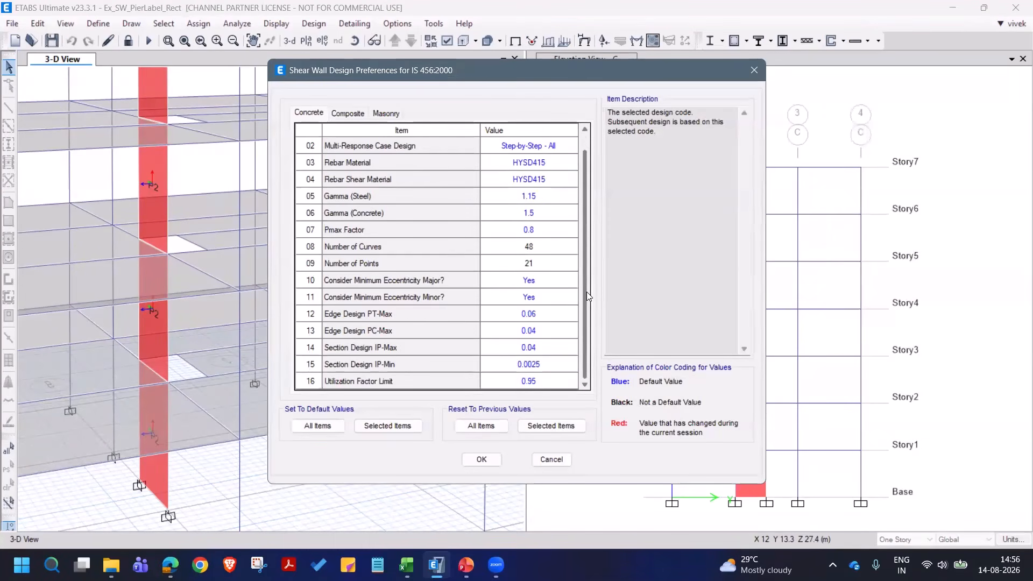
{"action": "left_click", "coordinate": [331, 427]}
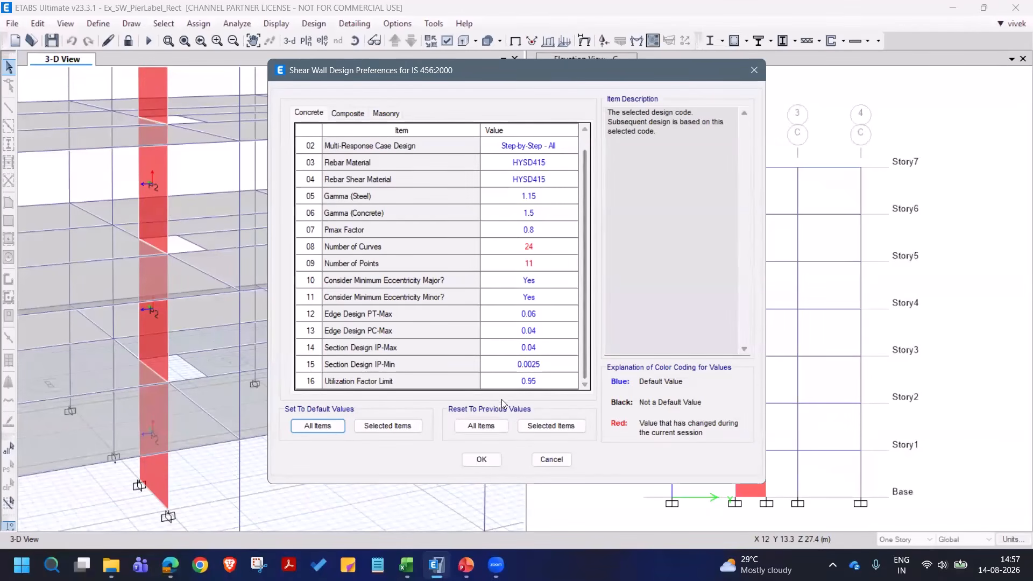
{"action": "left_click", "coordinate": [483, 459]}
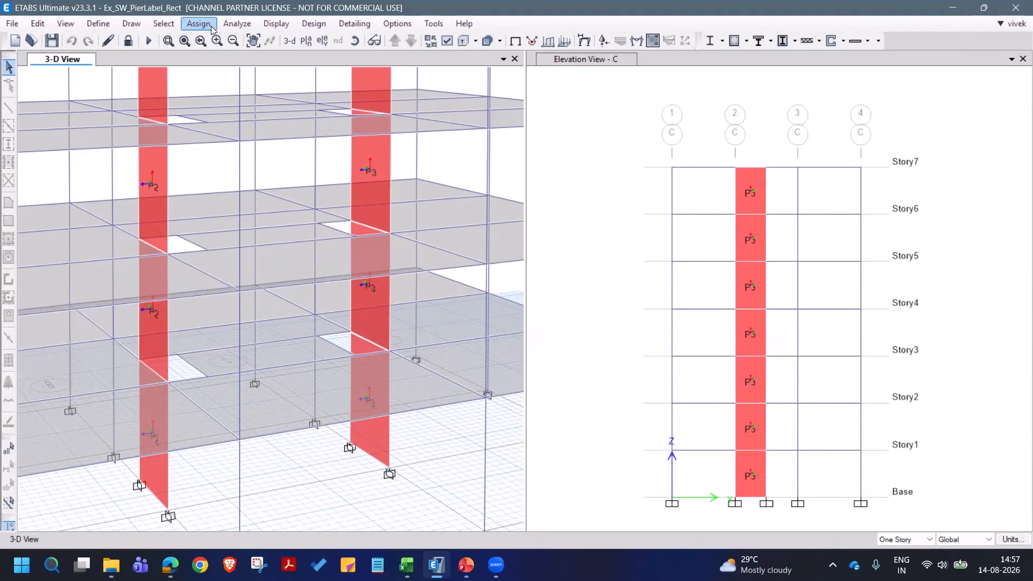
- Select the walls labelled as piers P2 and P3 on all stories by pier label
{"action": "left_click", "coordinate": [164, 24]}
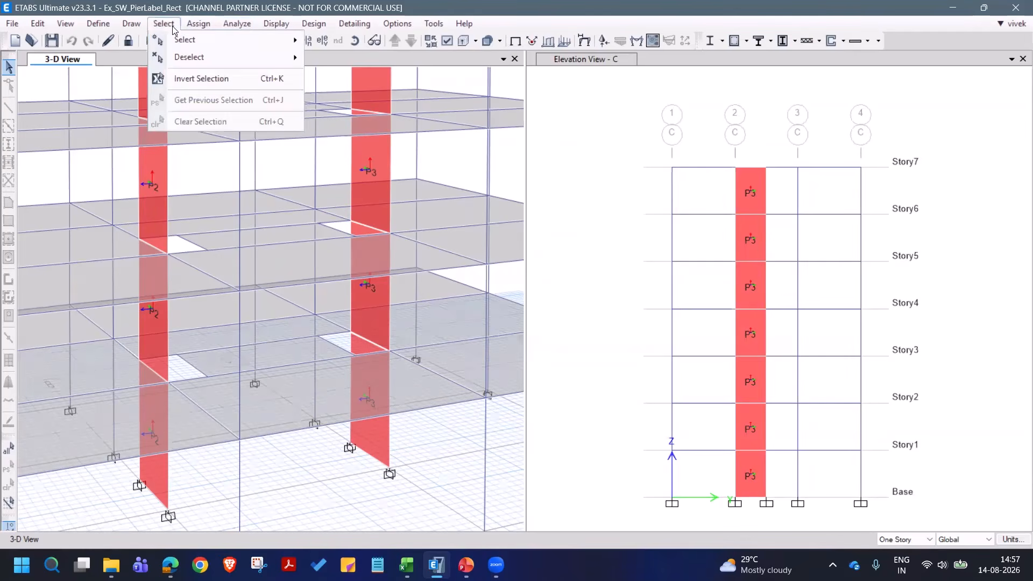
{"action": "mouse_move", "coordinate": [176, 38]}
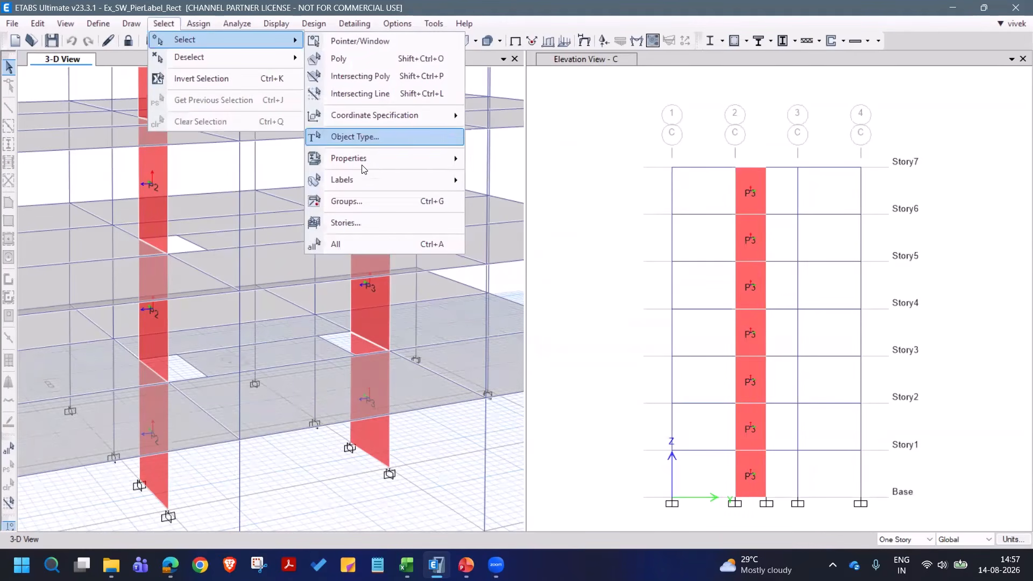
{"action": "mouse_move", "coordinate": [452, 180]}
{"action": "left_click", "coordinate": [488, 185]}
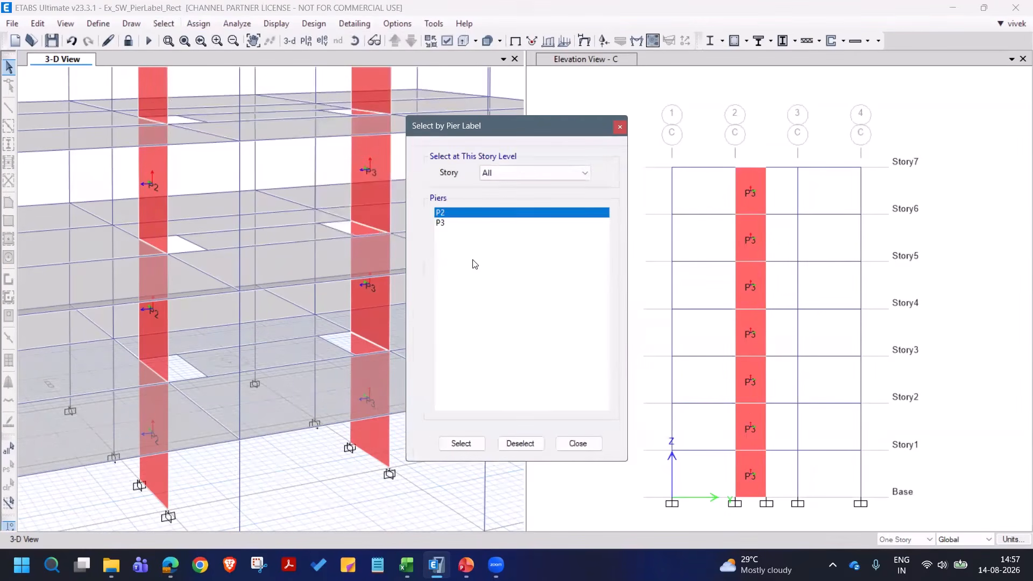
{"action": "left_click", "coordinate": [457, 222], "text": "shift"}
{"action": "left_click", "coordinate": [476, 442]}
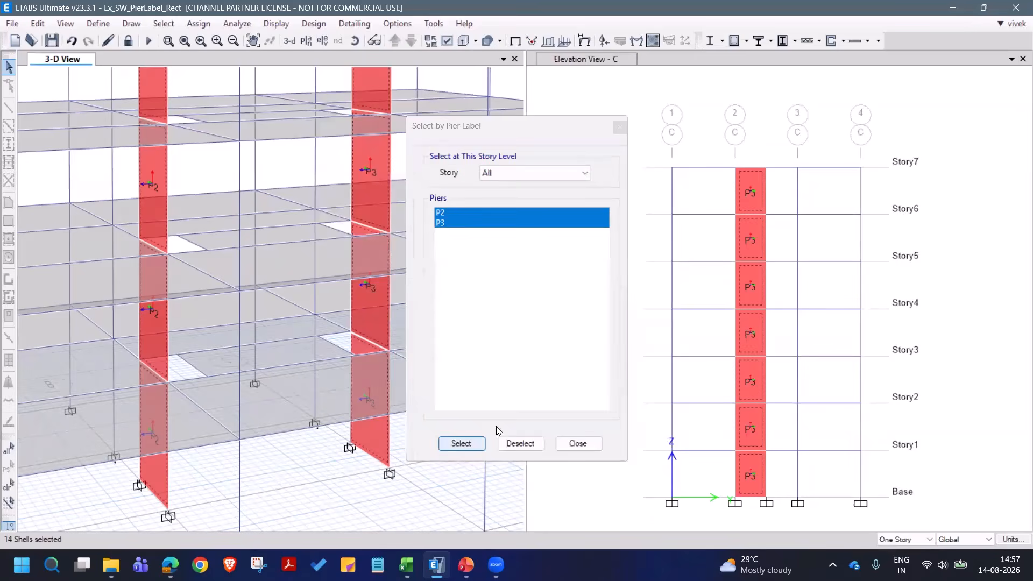
{"action": "left_click", "coordinate": [577, 444]}
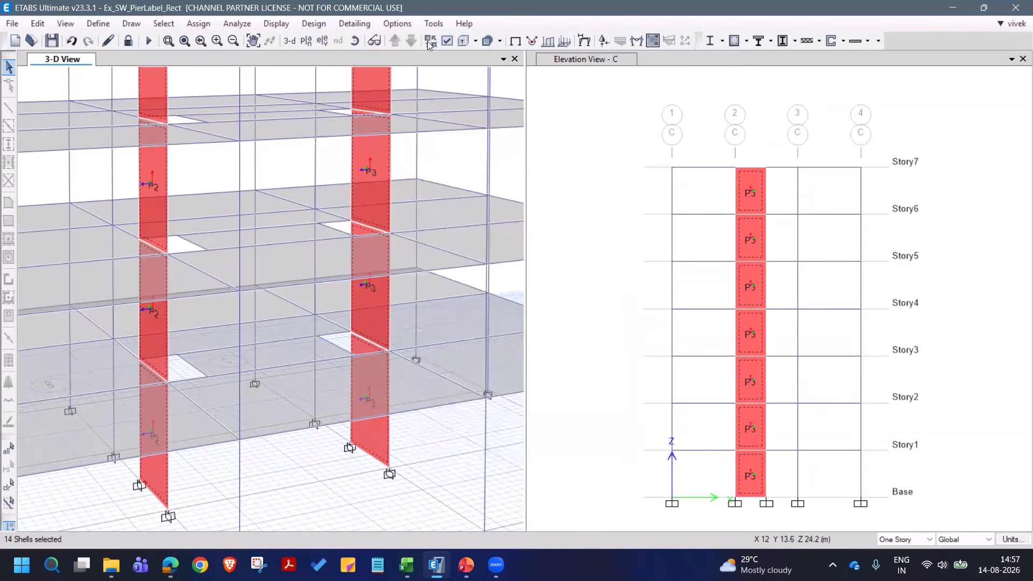
- Begin a uniform reinforcing assignment for the selected piers with size 12 distributed bars at 200 mm spacing
{"action": "left_click", "coordinate": [843, 42]}
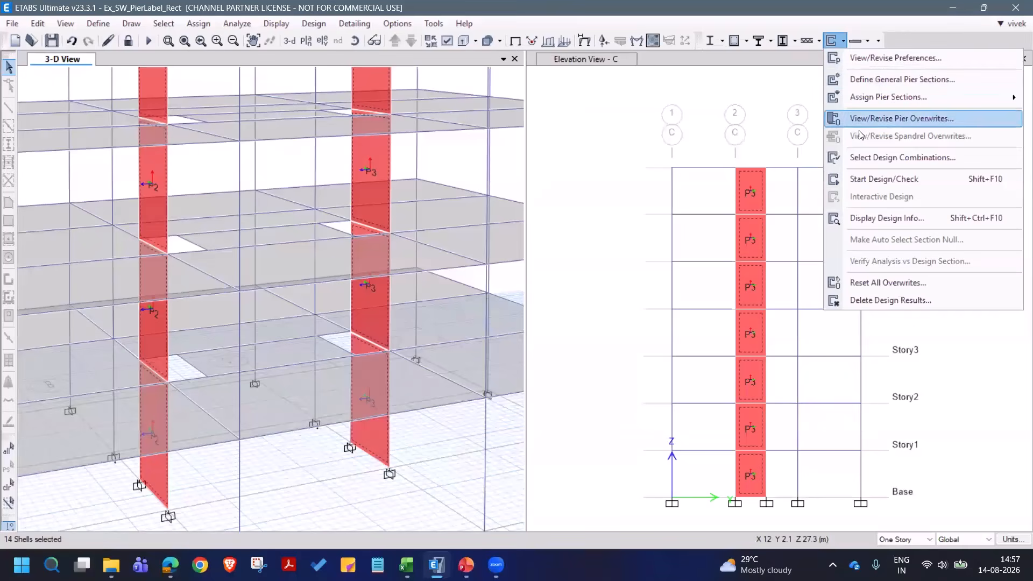
{"action": "mouse_move", "coordinate": [891, 100]}
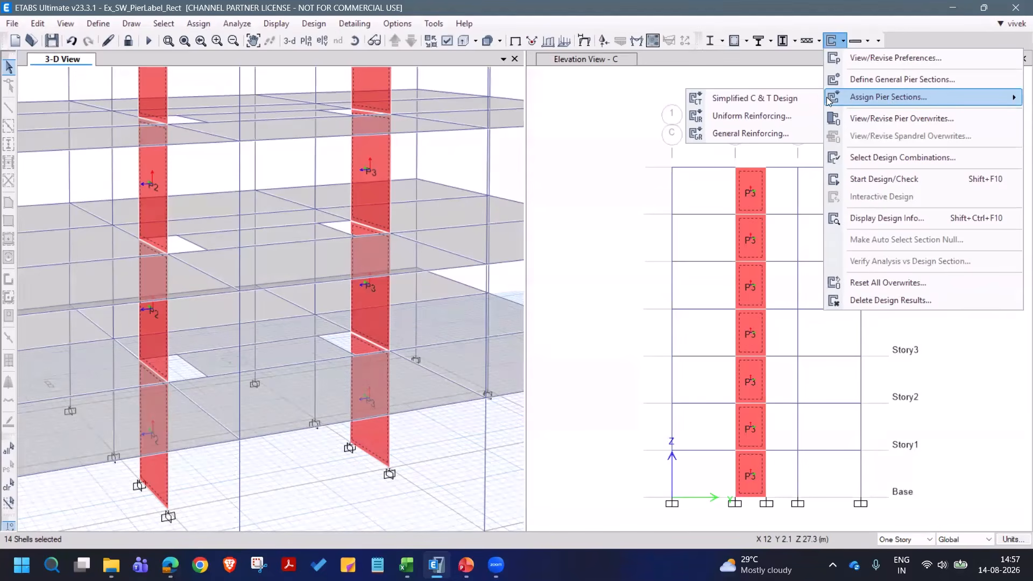
{"action": "left_click", "coordinate": [801, 116]}
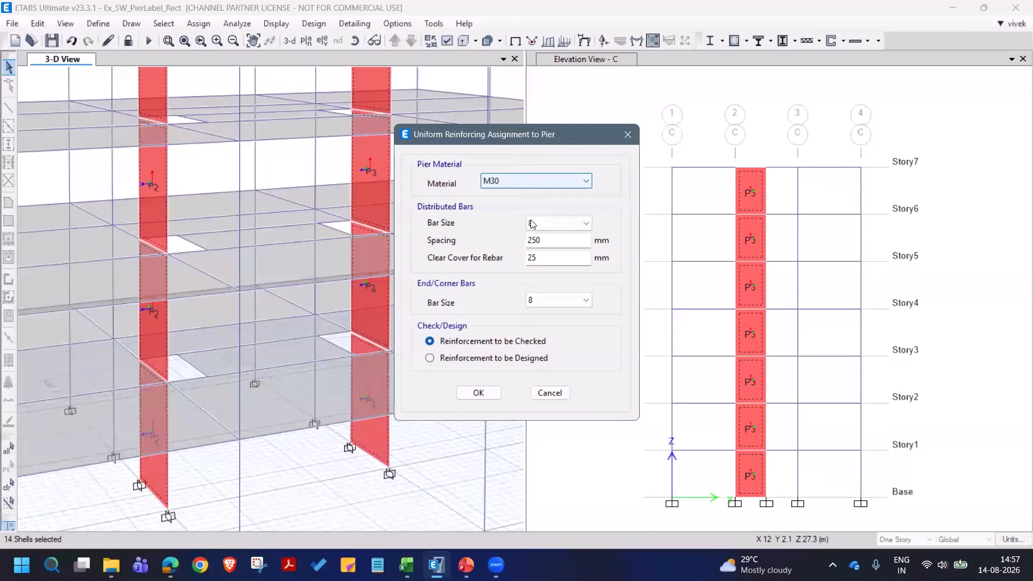
{"action": "left_click", "coordinate": [544, 230]}
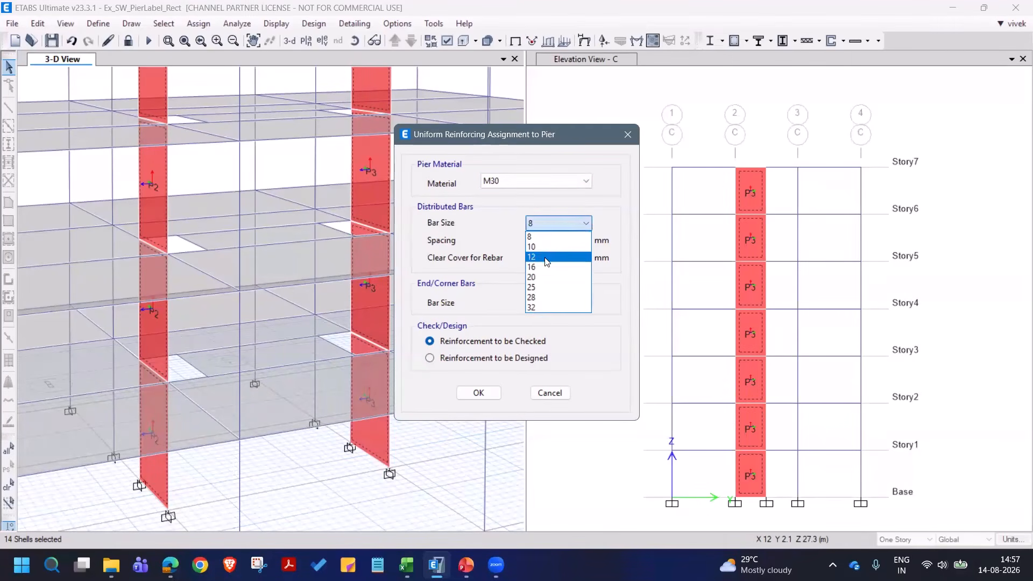
{"action": "left_click", "coordinate": [544, 257]}
{"action": "double_click", "coordinate": [545, 241]}
{"action": "type", "text": "200"}
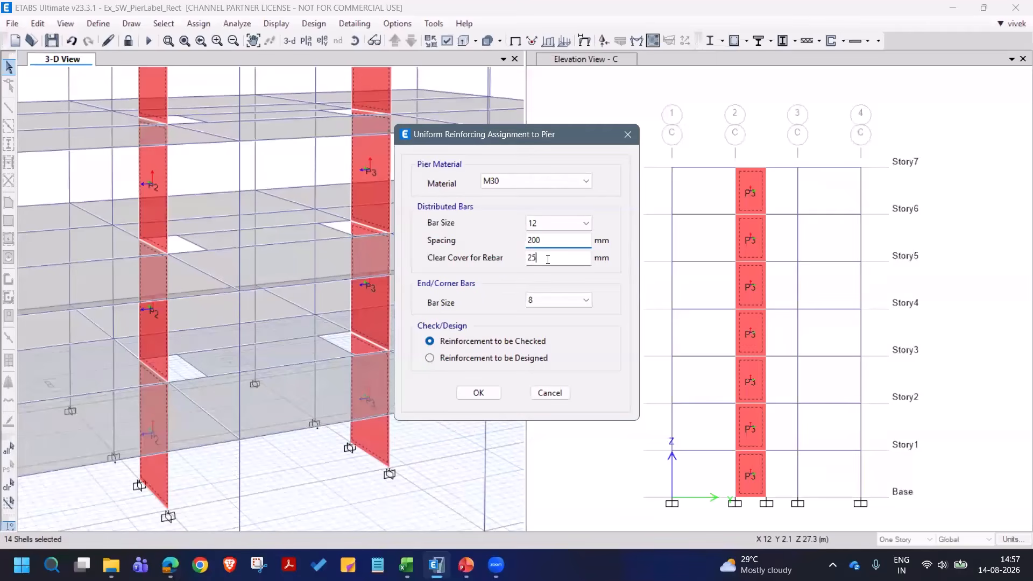
{"action": "left_click", "coordinate": [548, 259]}
- Set the end/corner bar size to 12, mark the reinforcement as to be designed, and apply the uniform reinforcing assignment
{"action": "left_click", "coordinate": [556, 303]}
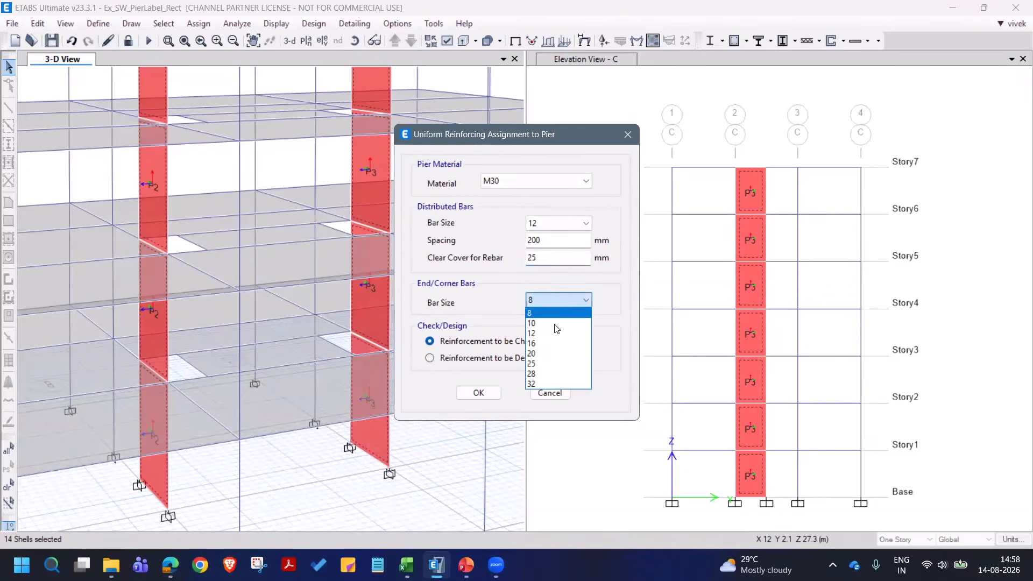
{"action": "left_click", "coordinate": [556, 365]}
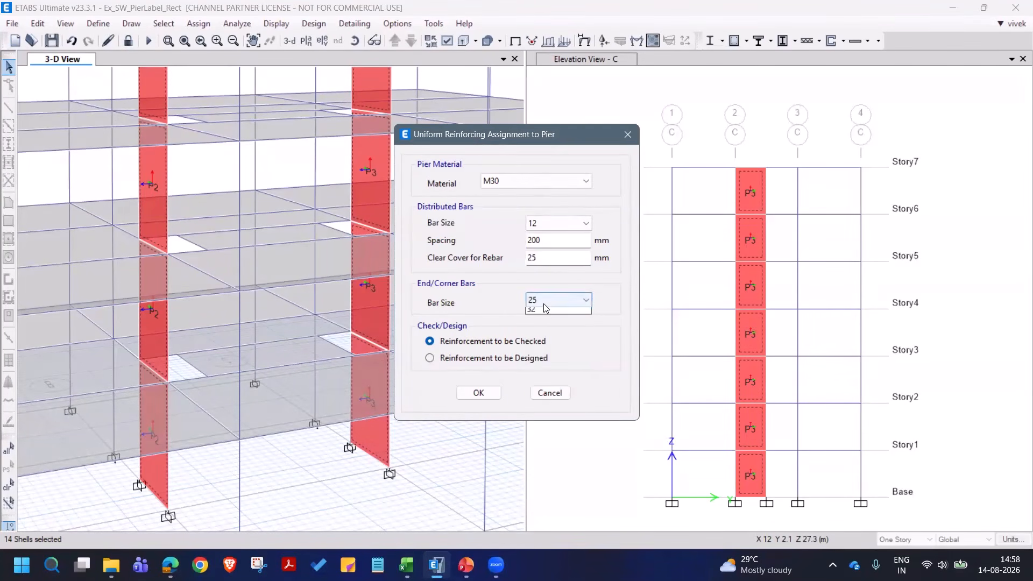
{"action": "left_click", "coordinate": [544, 301]}
{"action": "left_click", "coordinate": [541, 333]}
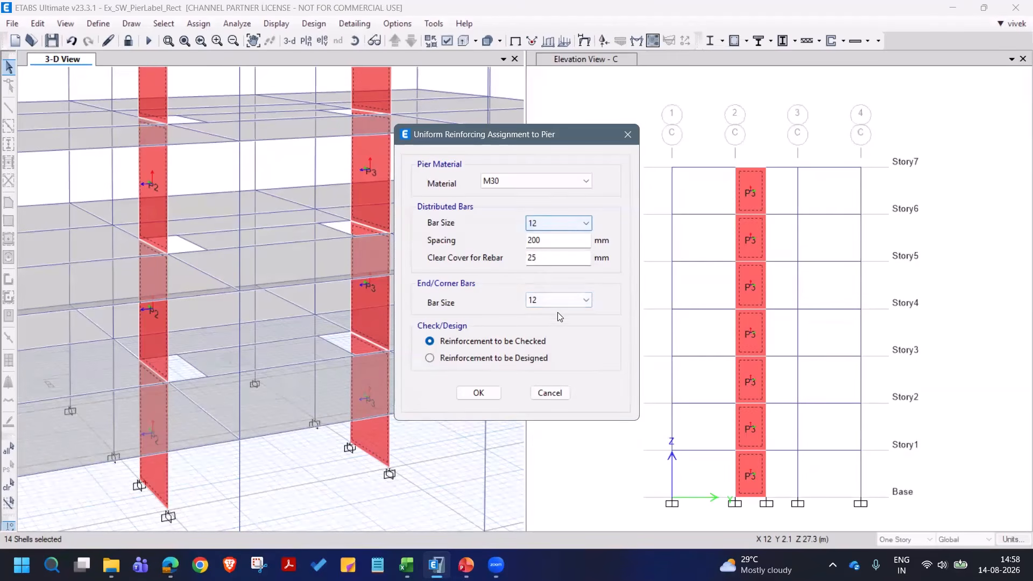
{"action": "left_click", "coordinate": [430, 358]}
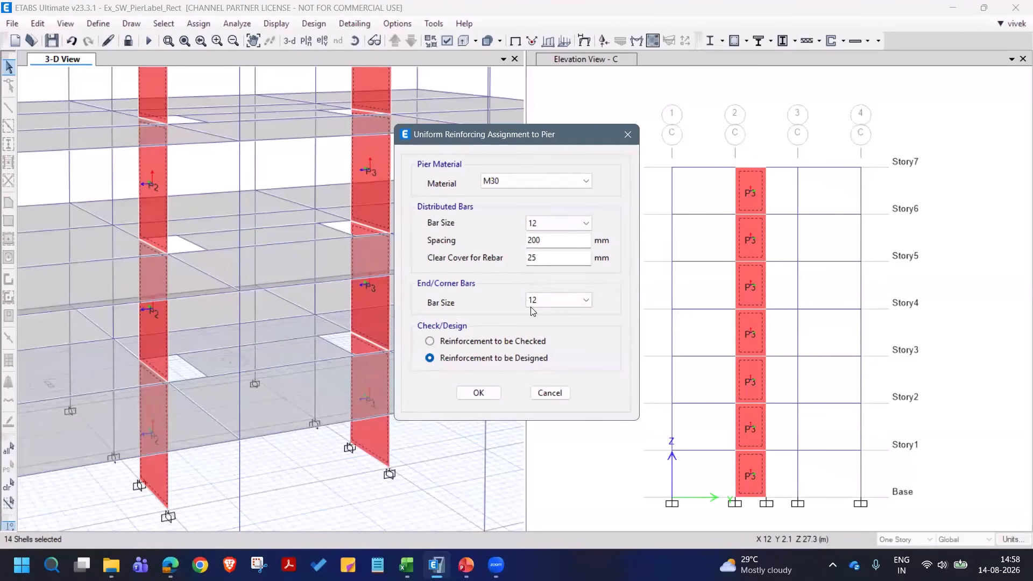
{"action": "left_click", "coordinate": [485, 395]}
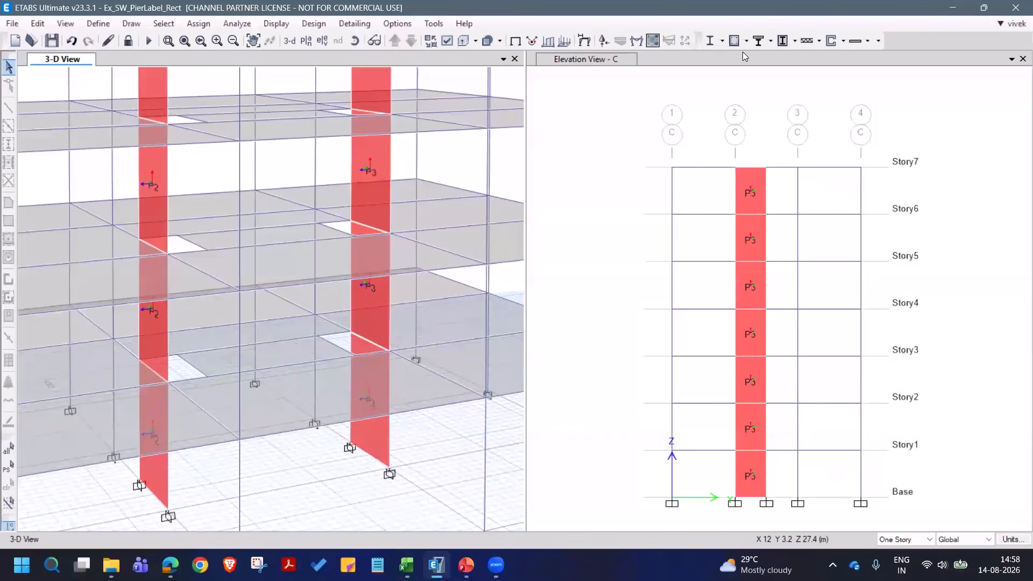
- Run the shear wall design and turn the 3-D view to show the pier longitudinal reinforcing areas clearly
{"action": "left_click", "coordinate": [831, 42]}
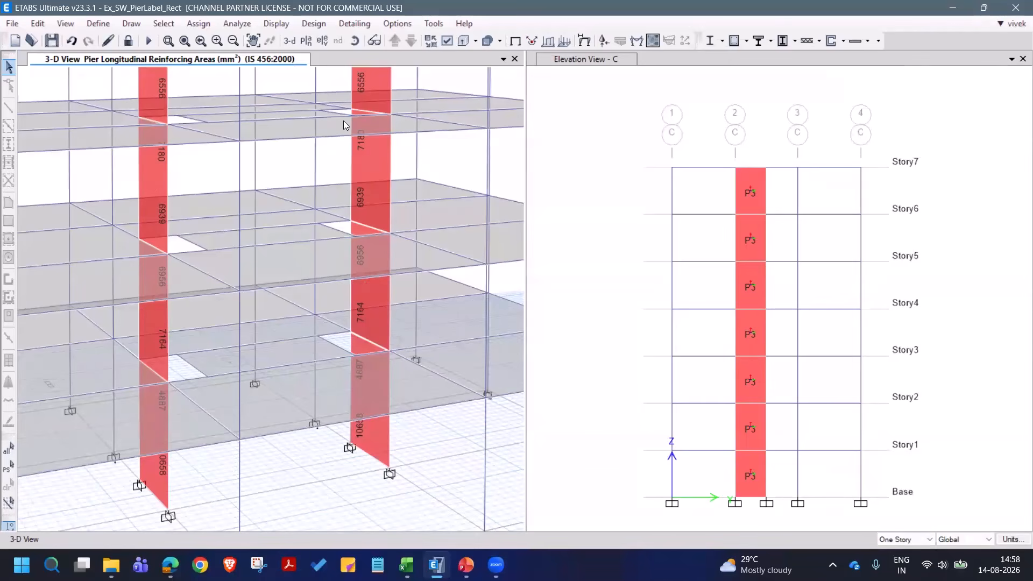
{"action": "left_click", "coordinate": [354, 41]}
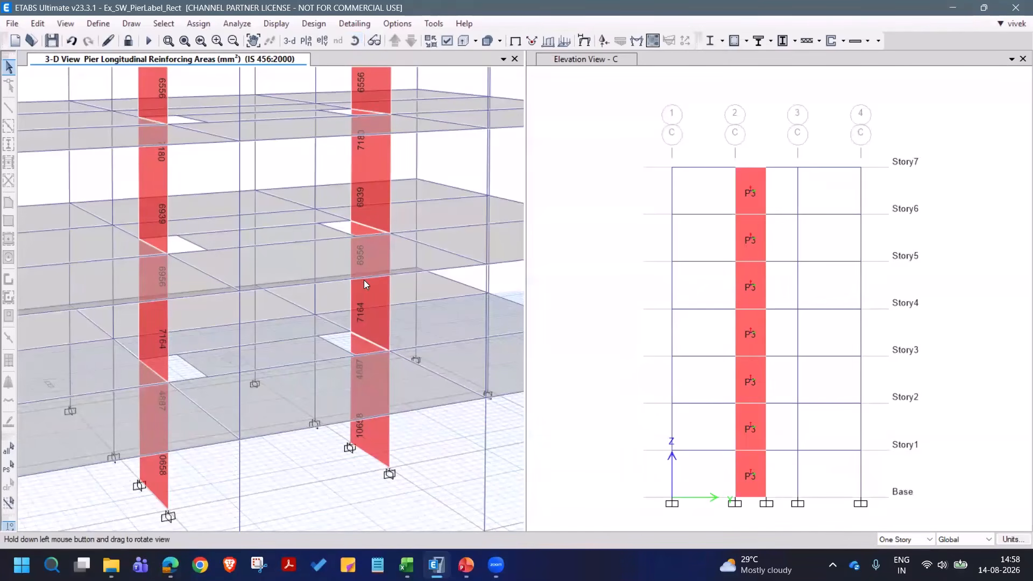
{"action": "left_click_drag", "start_coordinate": [364, 279], "coordinate": [363, 253]}
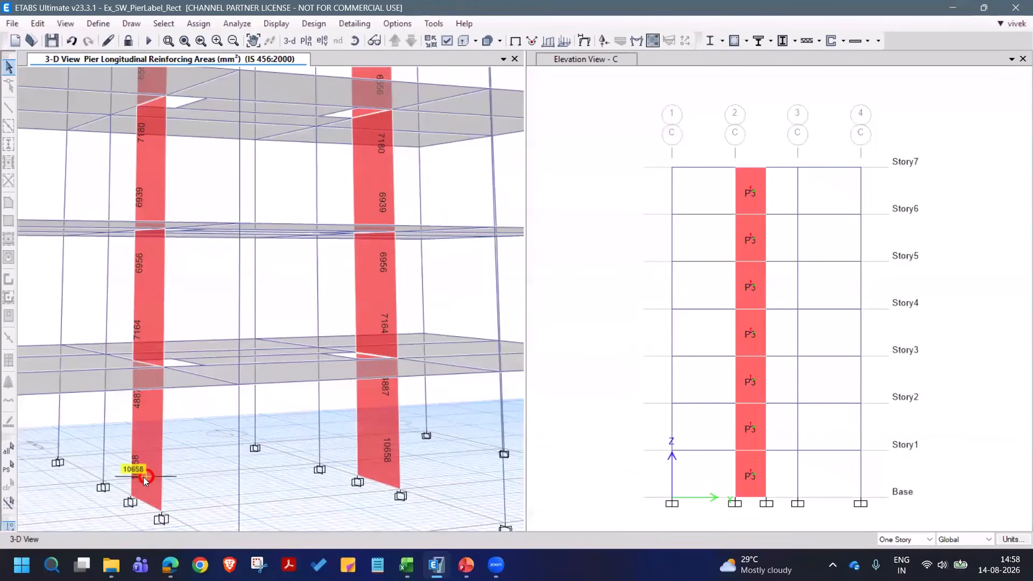
- Examine the design details of pier P2 at Story1 at page width, from pier and material data to flexural design, and close the report
{"action": "right_click", "coordinate": [145, 478]}
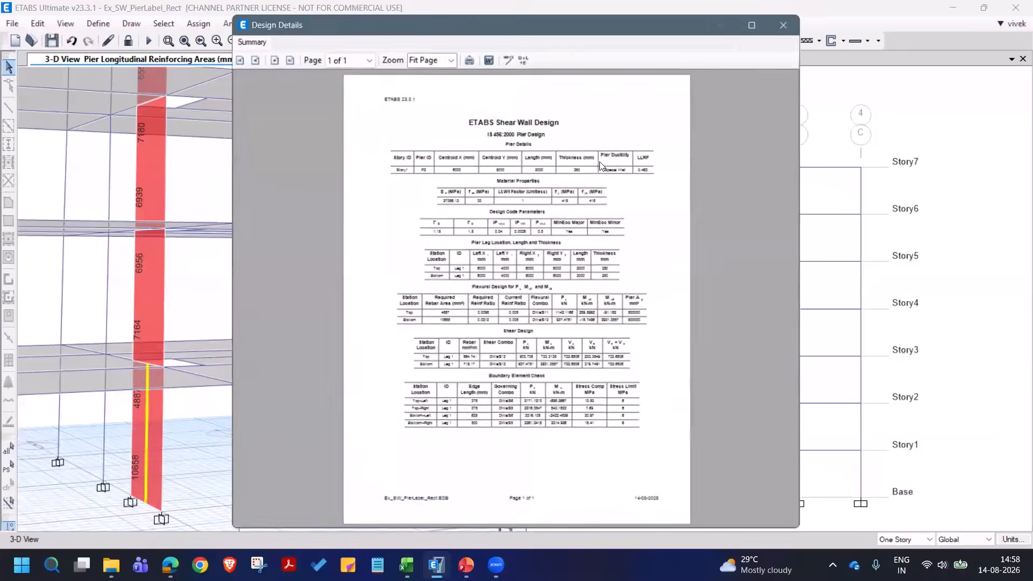
{"action": "left_click", "coordinate": [451, 59]}
{"action": "left_click", "coordinate": [445, 154]}
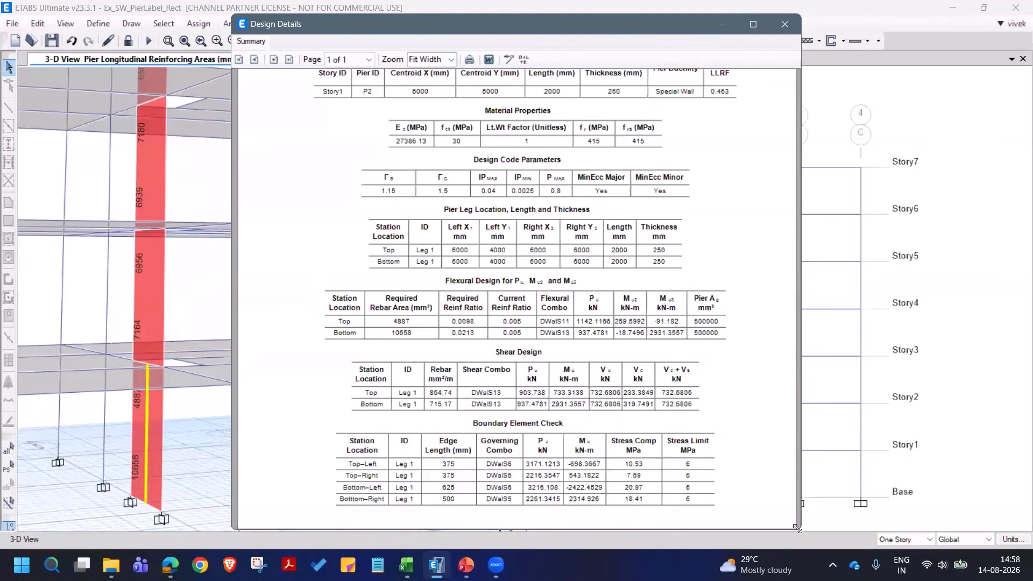
{"action": "left_click_drag", "start_coordinate": [797, 529], "coordinate": [969, 515]}
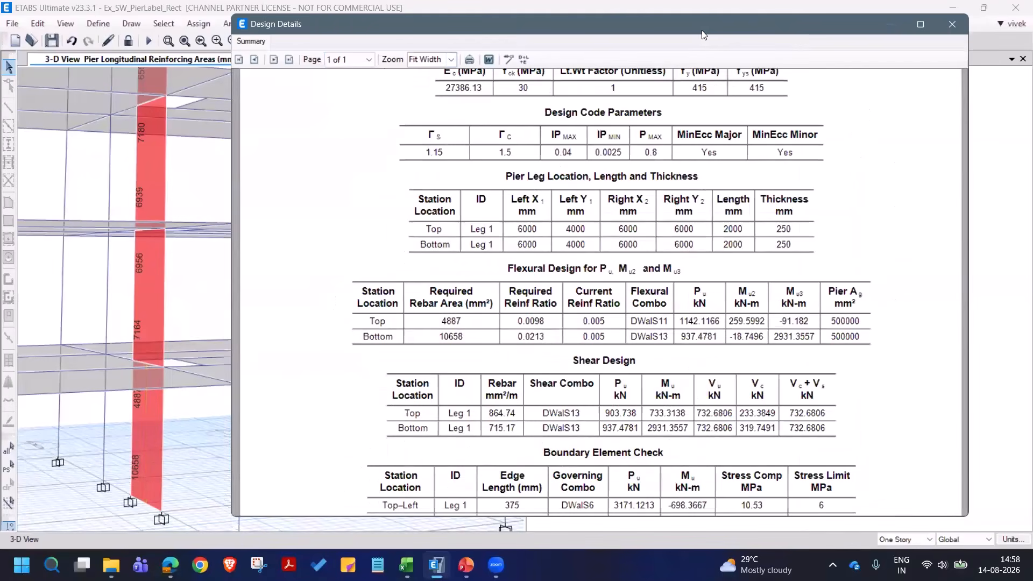
{"action": "left_click_drag", "start_coordinate": [699, 35], "coordinate": [568, 51]}
{"action": "scroll", "coordinate": [449, 256], "scroll_direction": "up", "scroll_amount": 4}
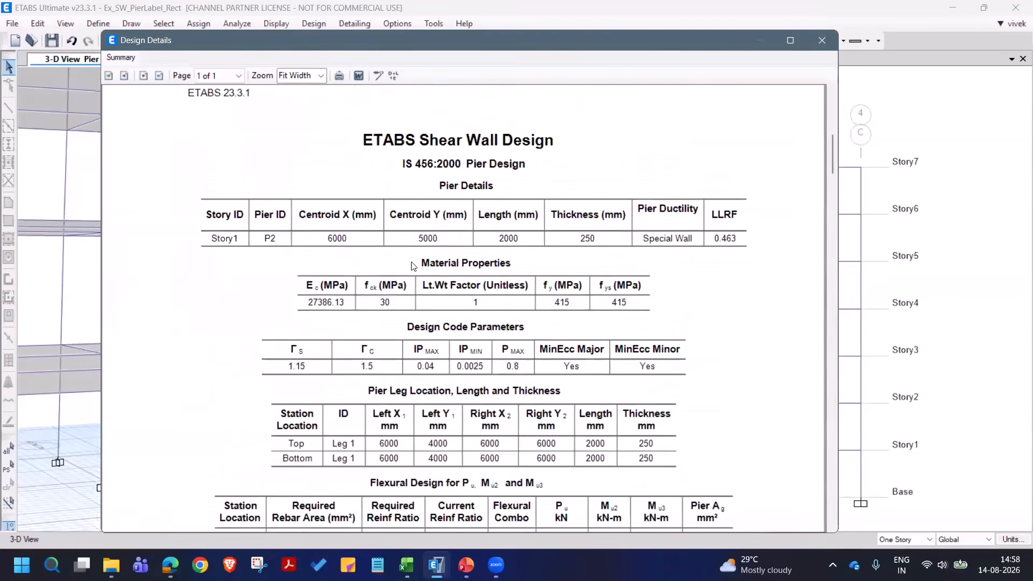
{"action": "scroll", "coordinate": [606, 244], "scroll_direction": "down", "scroll_amount": 1}
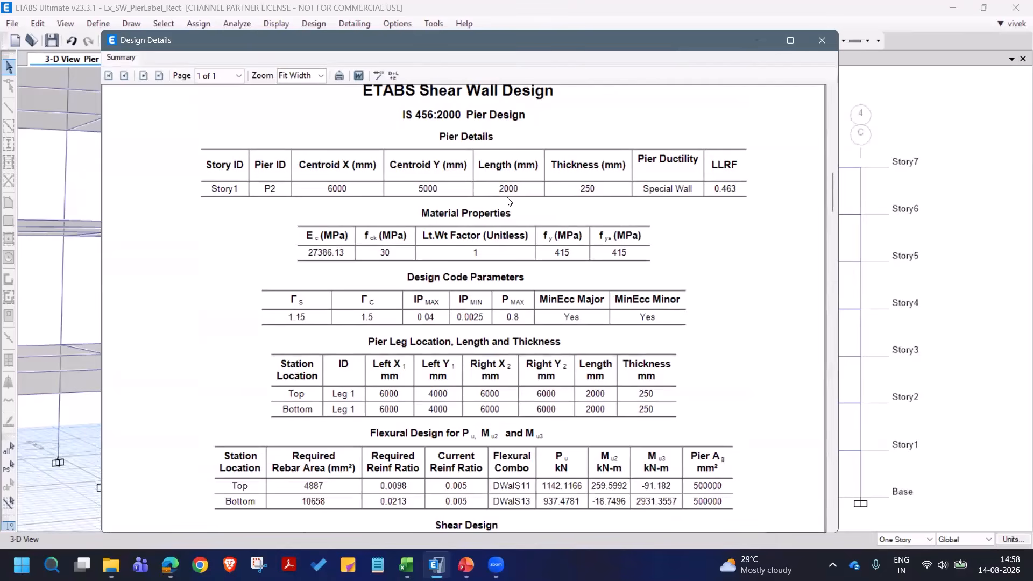
{"action": "scroll", "coordinate": [534, 226], "scroll_direction": "down", "scroll_amount": 4}
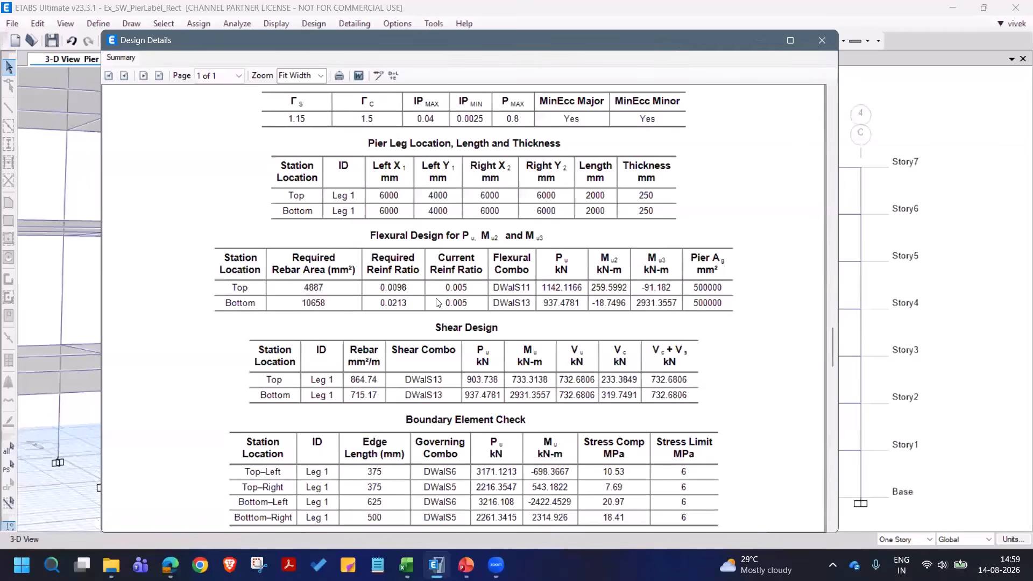
{"action": "left_click", "coordinate": [822, 44]}
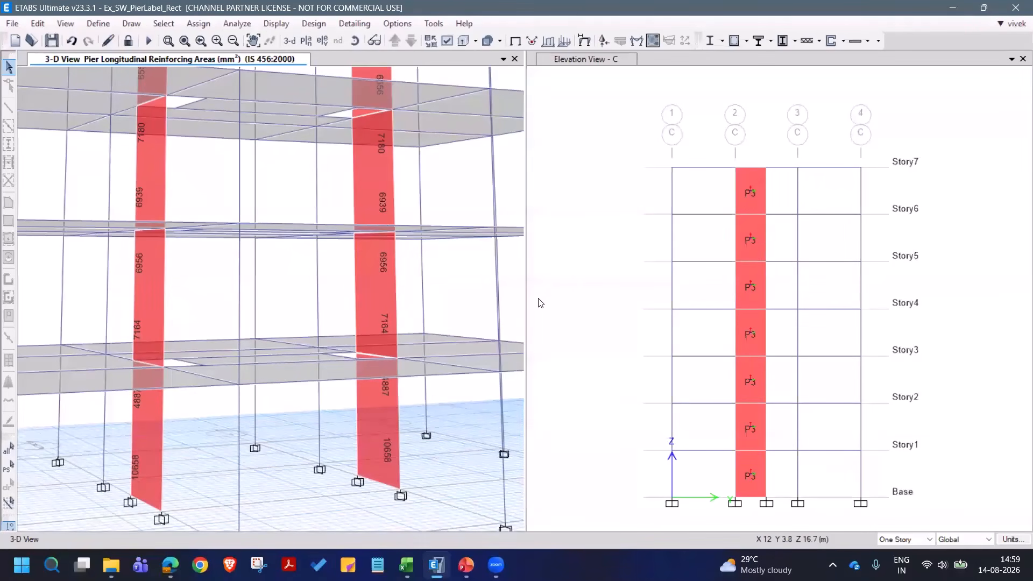
- Review the Story1 pier P2 report again for its flexural design, shear design and boundary element check, and close it
{"action": "right_click", "coordinate": [153, 447]}
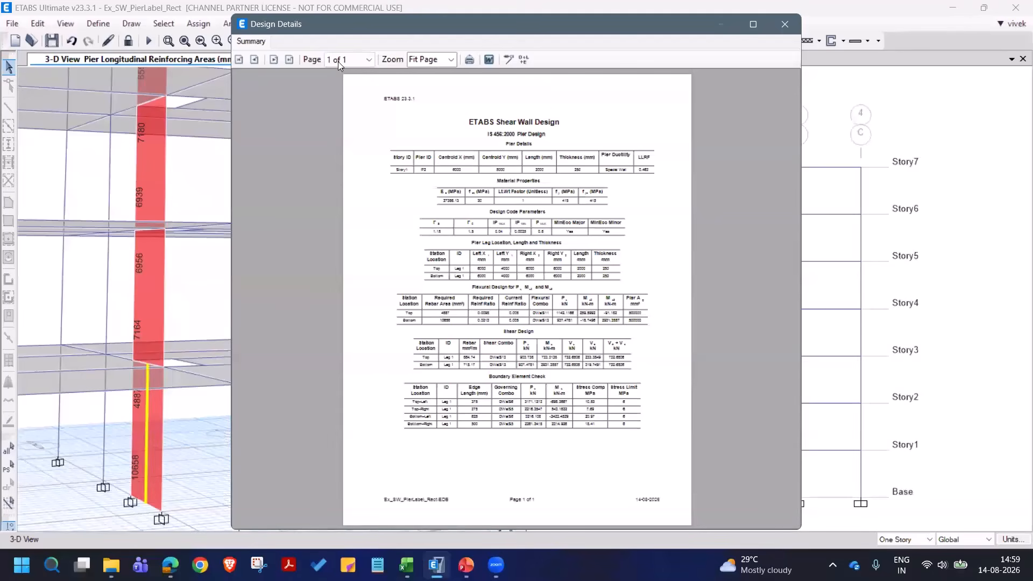
{"action": "left_click", "coordinate": [451, 59]}
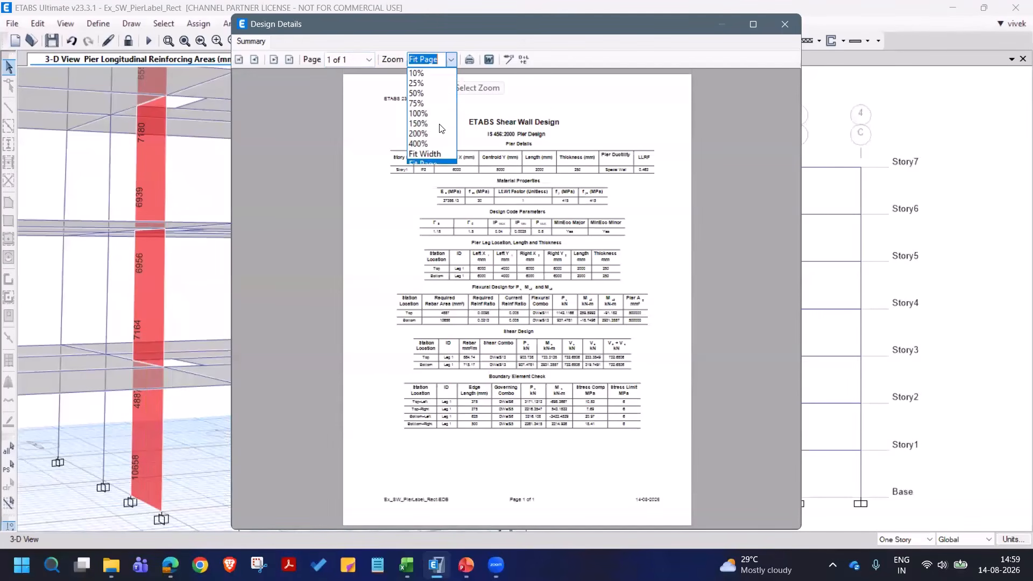
{"action": "left_click", "coordinate": [436, 155]}
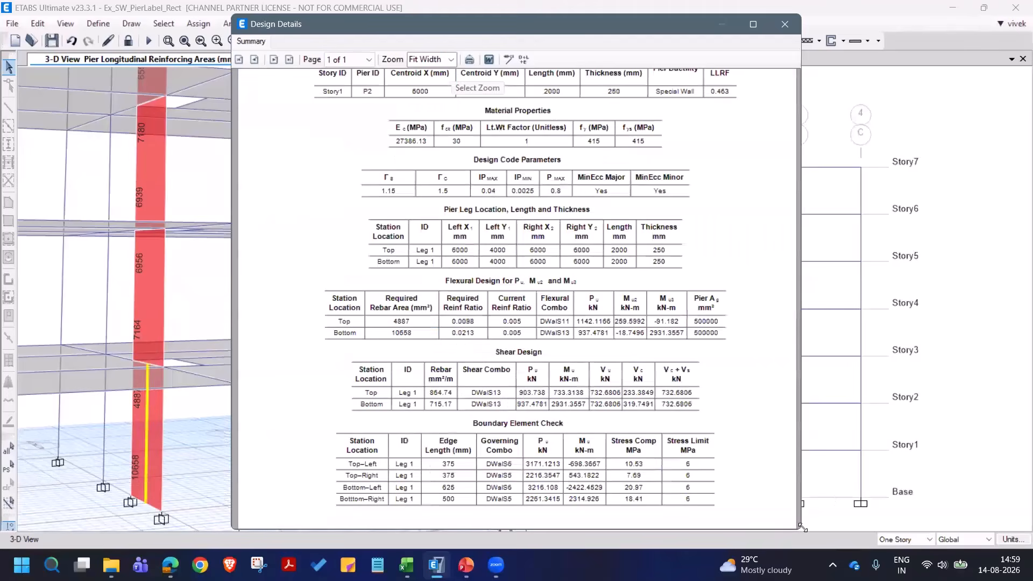
{"action": "scroll", "coordinate": [754, 415], "scroll_direction": "down", "scroll_amount": 3}
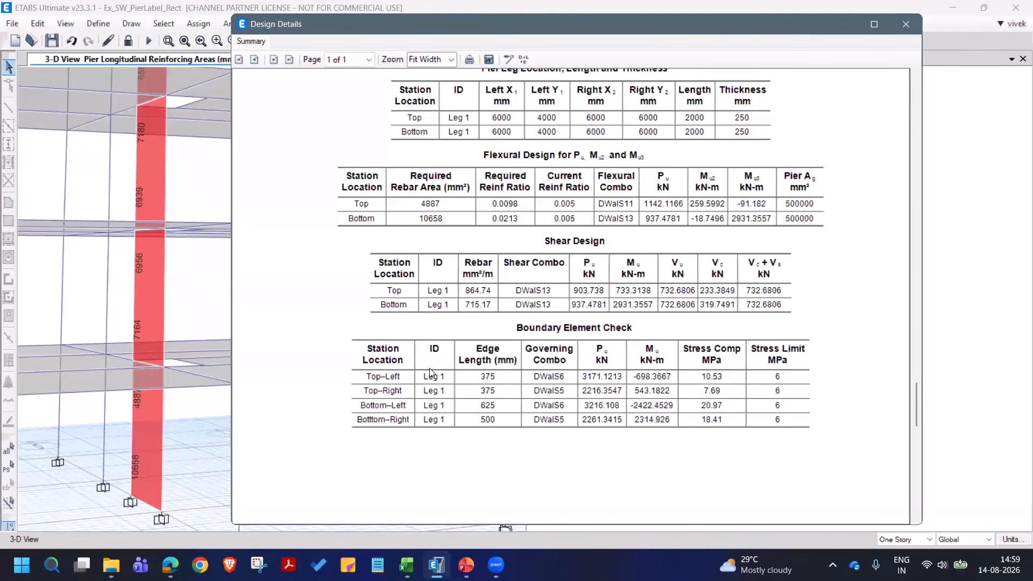
{"action": "scroll", "coordinate": [663, 306], "scroll_direction": "up", "scroll_amount": 3}
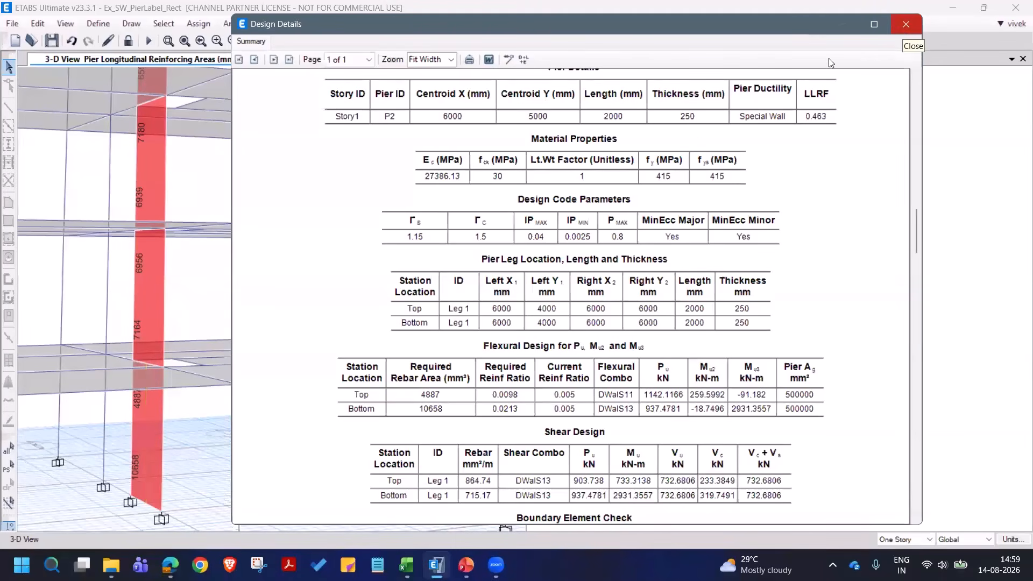
{"action": "left_click", "coordinate": [907, 25]}
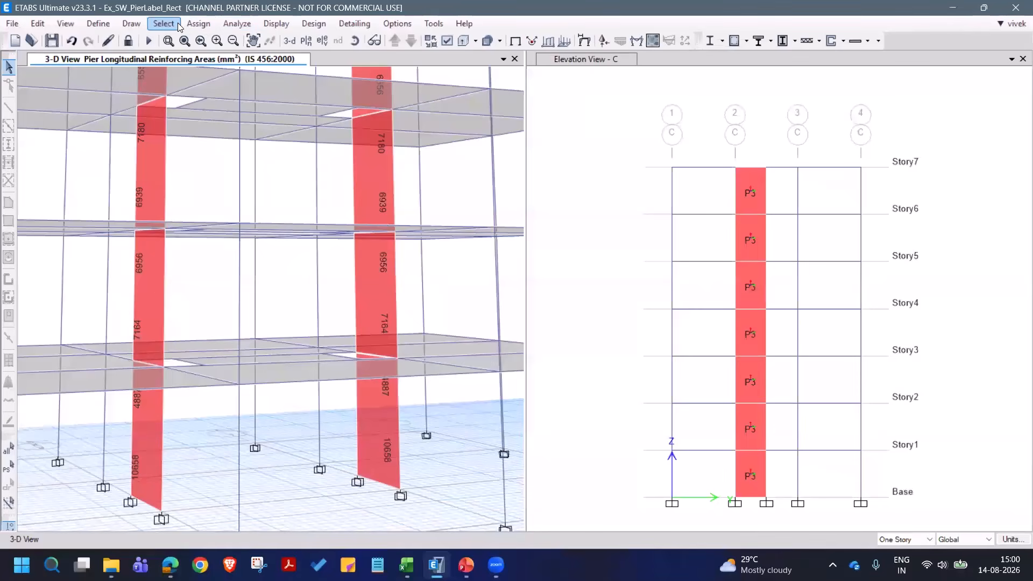
- Restore the previous selection of the P2 and P3 walls and assign them the Simplified C & T Design pier section
{"action": "left_click", "coordinate": [8, 467]}
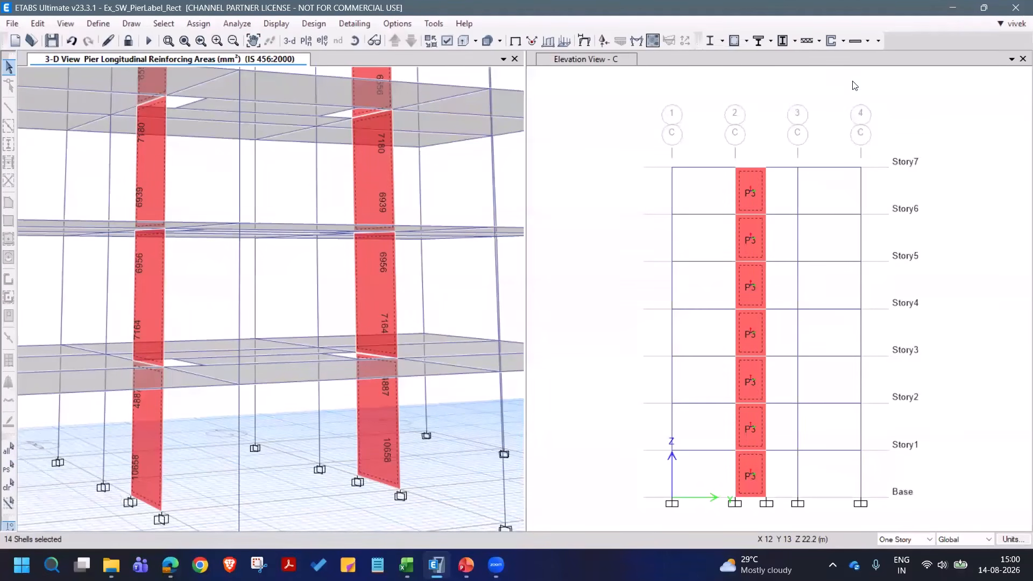
{"action": "left_click", "coordinate": [844, 43]}
{"action": "mouse_move", "coordinate": [855, 96]}
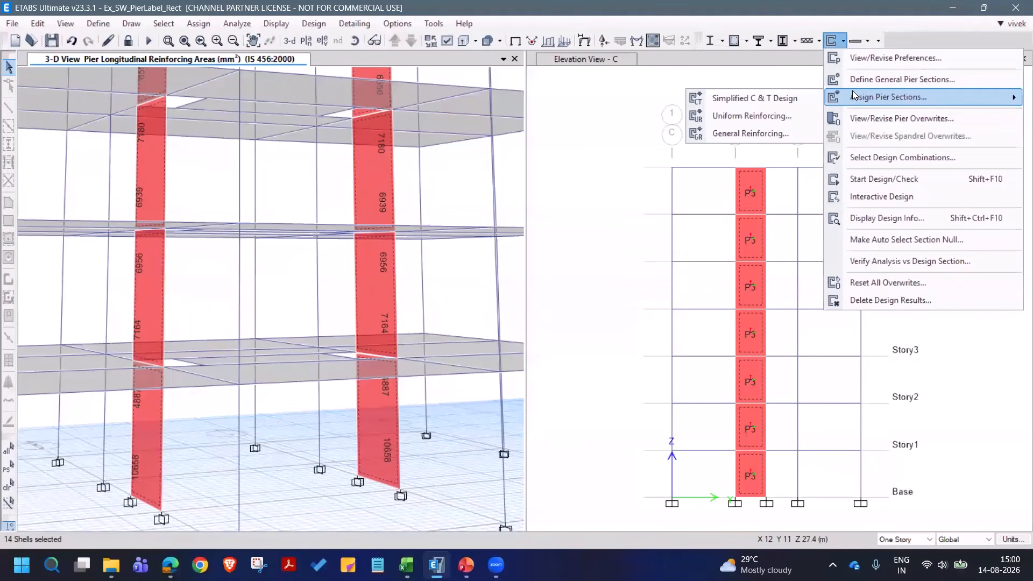
{"action": "left_click", "coordinate": [791, 98]}
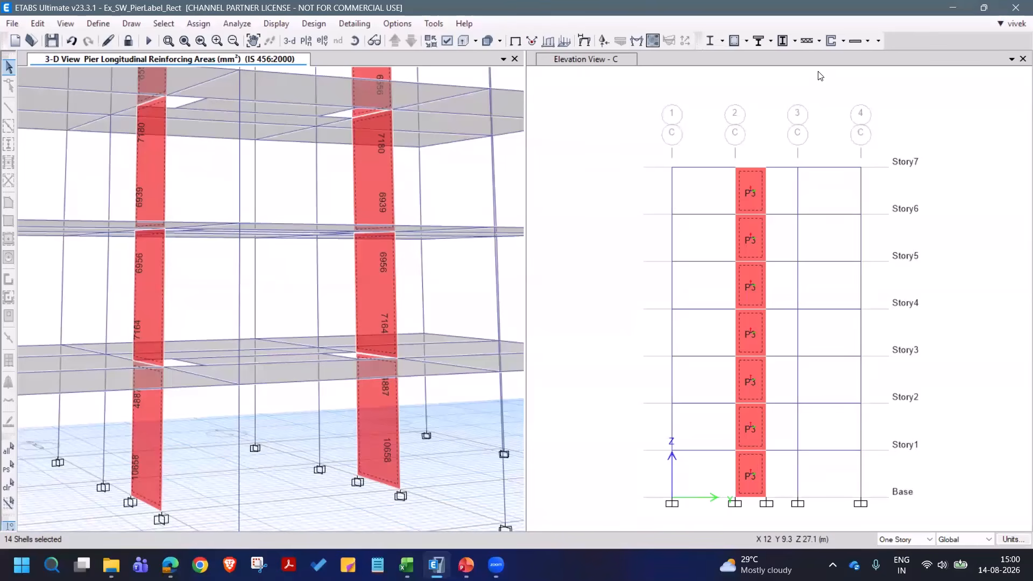
- Open the design overwrites for the selected piers and review the section type, wall dimensions, DB1 and DB2 edge sizes, material and edge design limits
{"action": "left_click", "coordinate": [845, 46]}
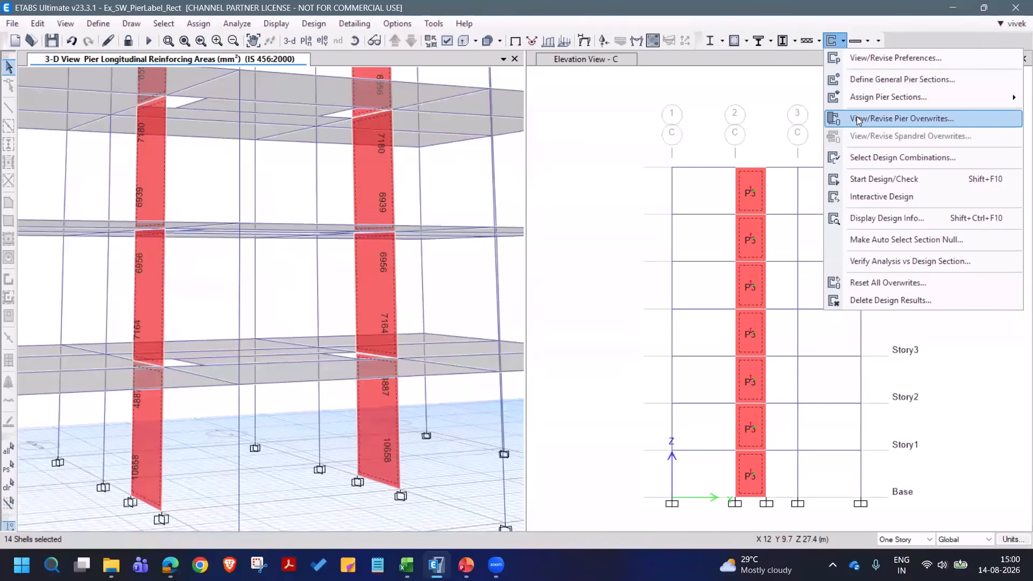
{"action": "key", "text": "Return"}
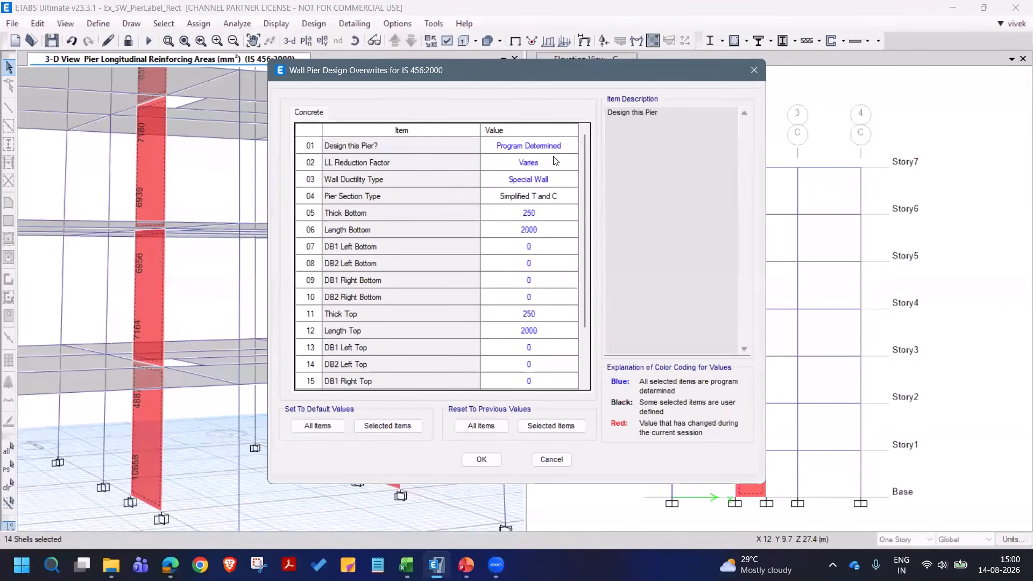
{"action": "left_click", "coordinate": [573, 194]}
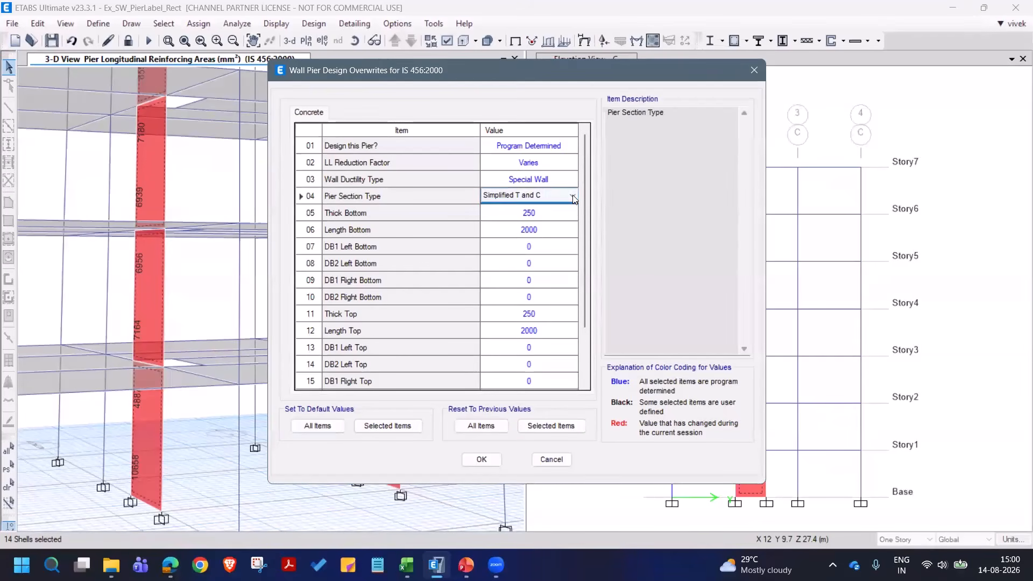
{"action": "left_click", "coordinate": [572, 195]}
{"action": "left_click", "coordinate": [574, 195]}
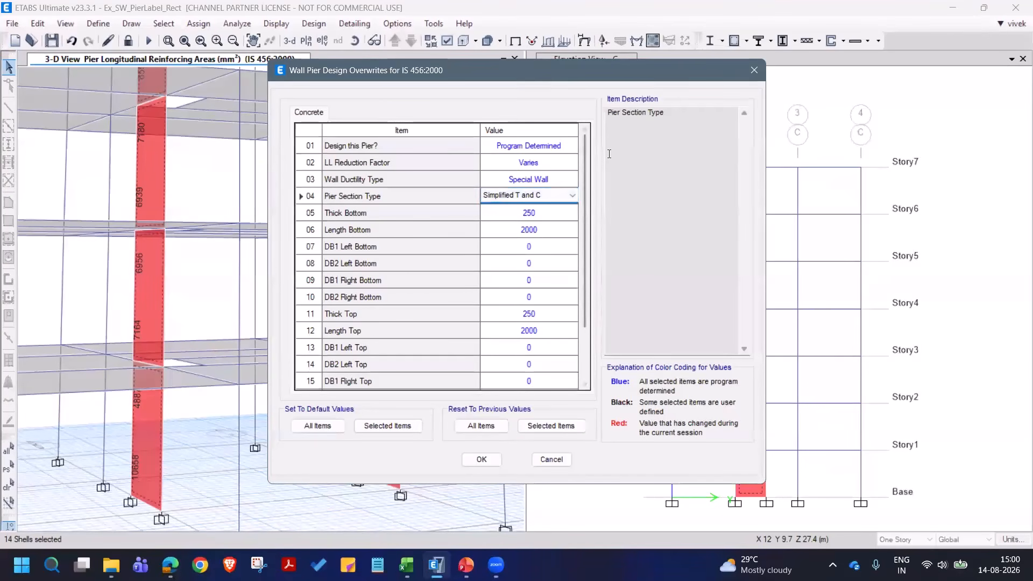
{"action": "left_click", "coordinate": [568, 213]}
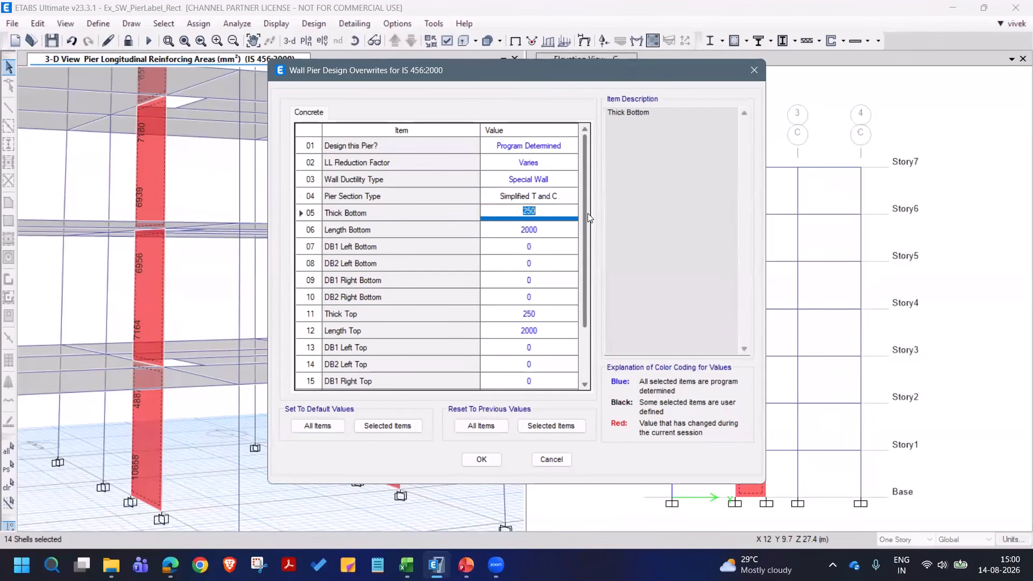
{"action": "scroll", "coordinate": [589, 223], "scroll_direction": "down", "scroll_amount": 1}
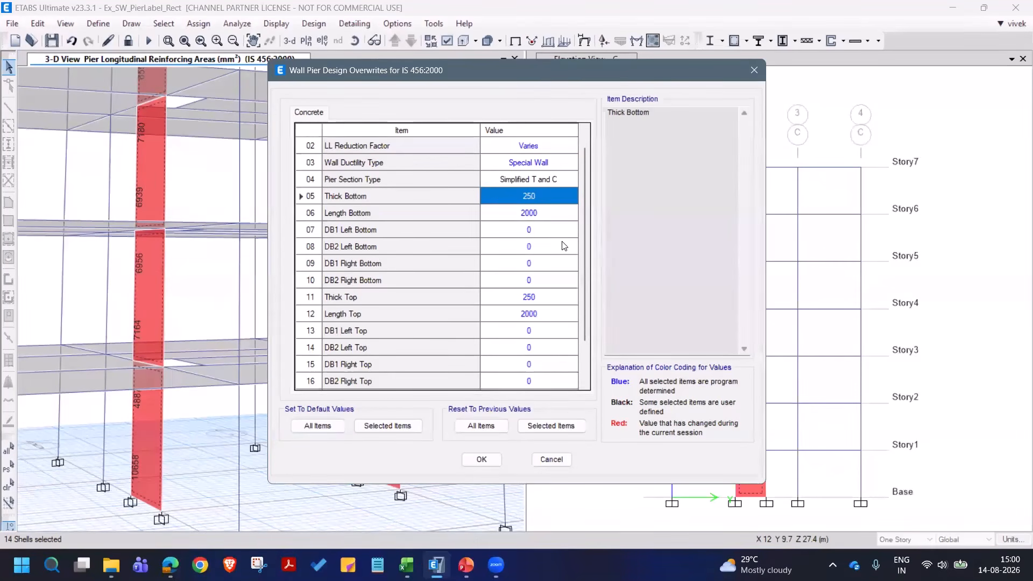
{"action": "left_click", "coordinate": [371, 227]}
{"action": "left_click", "coordinate": [370, 215]}
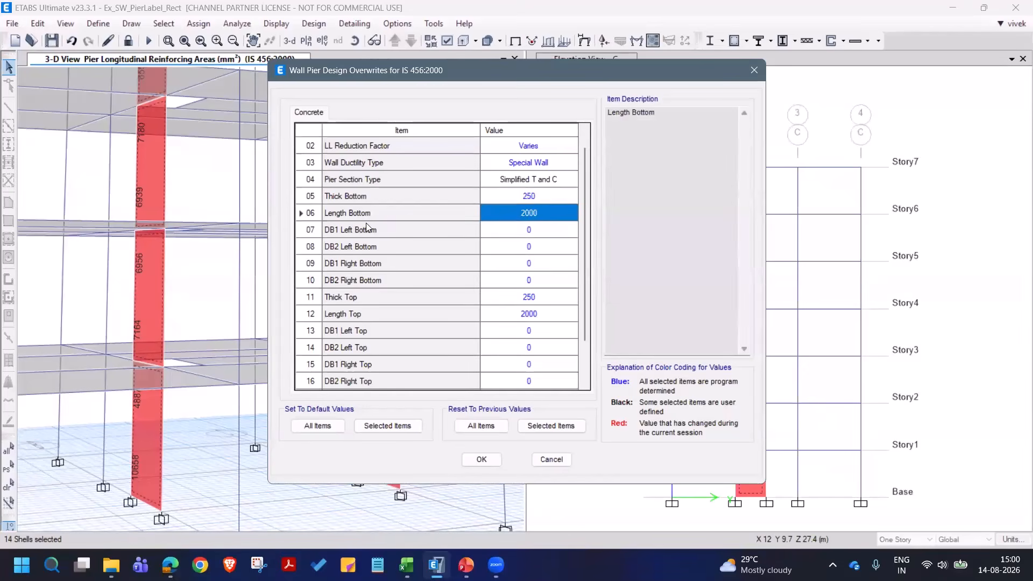
{"action": "left_click", "coordinate": [370, 233]}
{"action": "left_click", "coordinate": [372, 247]}
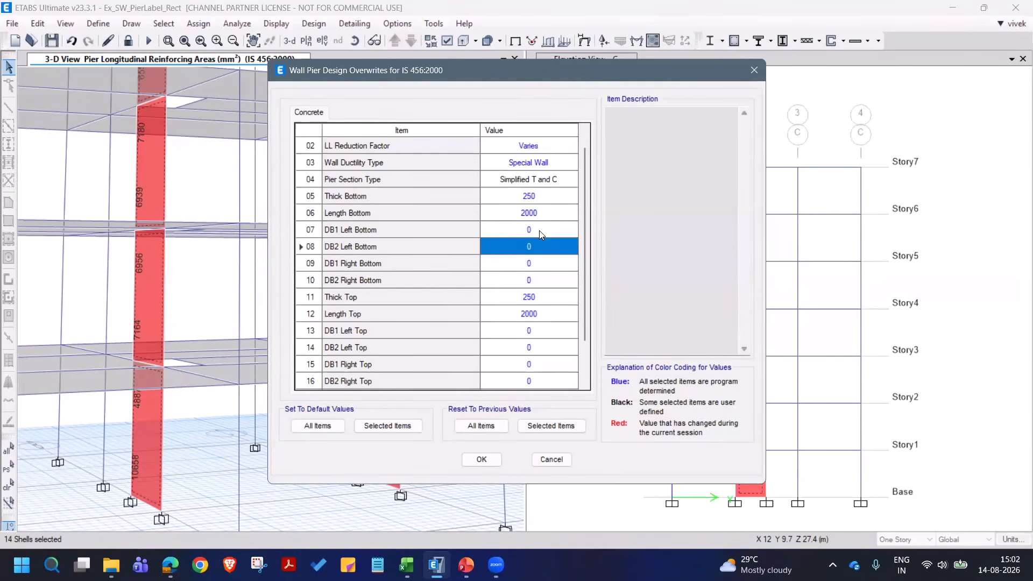
{"action": "scroll", "coordinate": [589, 363], "scroll_direction": "down", "scroll_amount": 1}
{"action": "scroll", "coordinate": [590, 362], "scroll_direction": "down", "scroll_amount": 2}
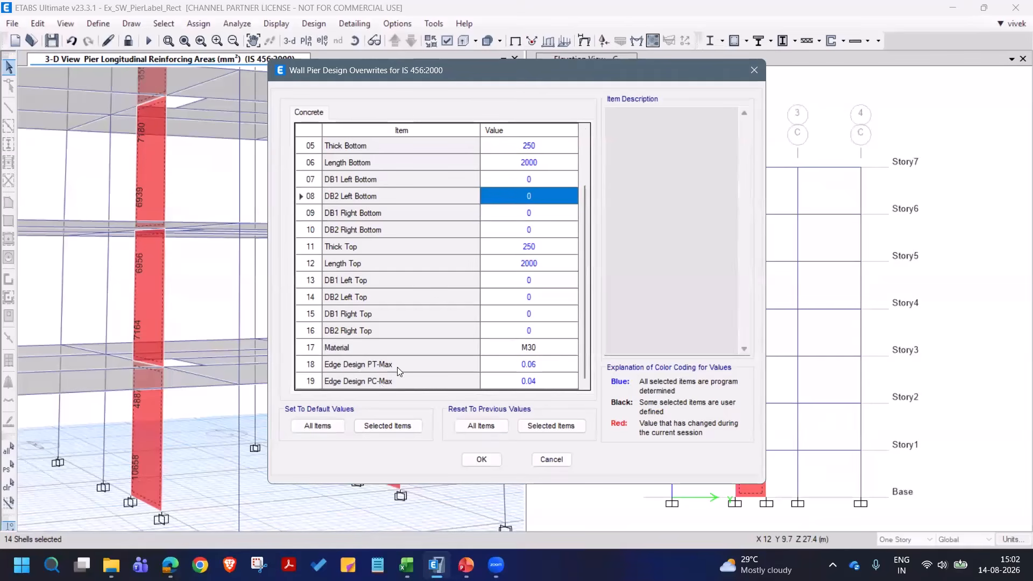
{"action": "scroll", "coordinate": [583, 251], "scroll_direction": "up", "scroll_amount": 1}
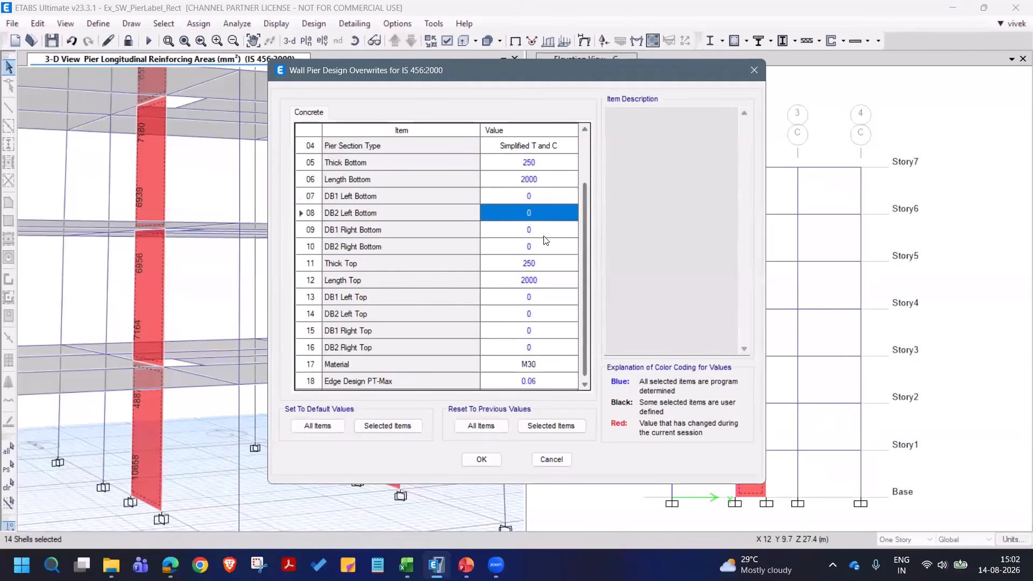
- Set DB1 Left and DB1 Right to 600 at both the bottom and top of the selected piers and accept the overwrites
{"action": "left_click", "coordinate": [544, 196]}
{"action": "type", "text": "600"}
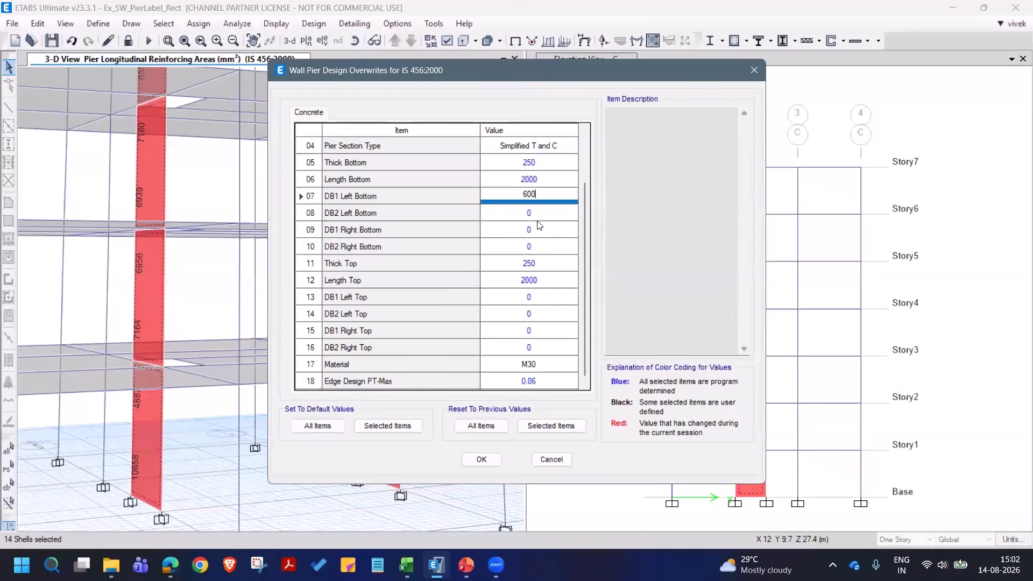
{"action": "left_click", "coordinate": [537, 230]}
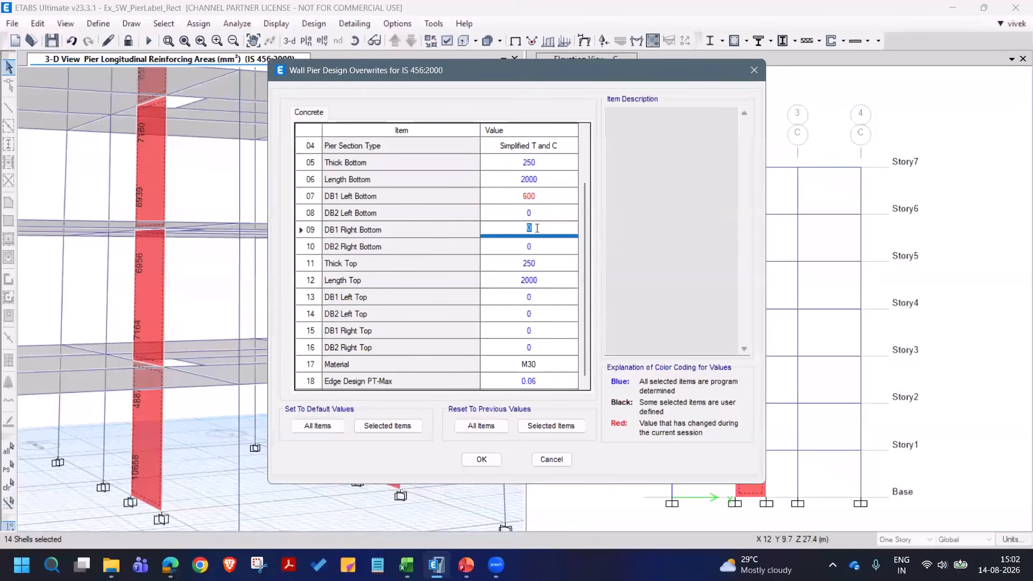
{"action": "type", "text": "600"}
{"action": "left_click", "coordinate": [542, 298]}
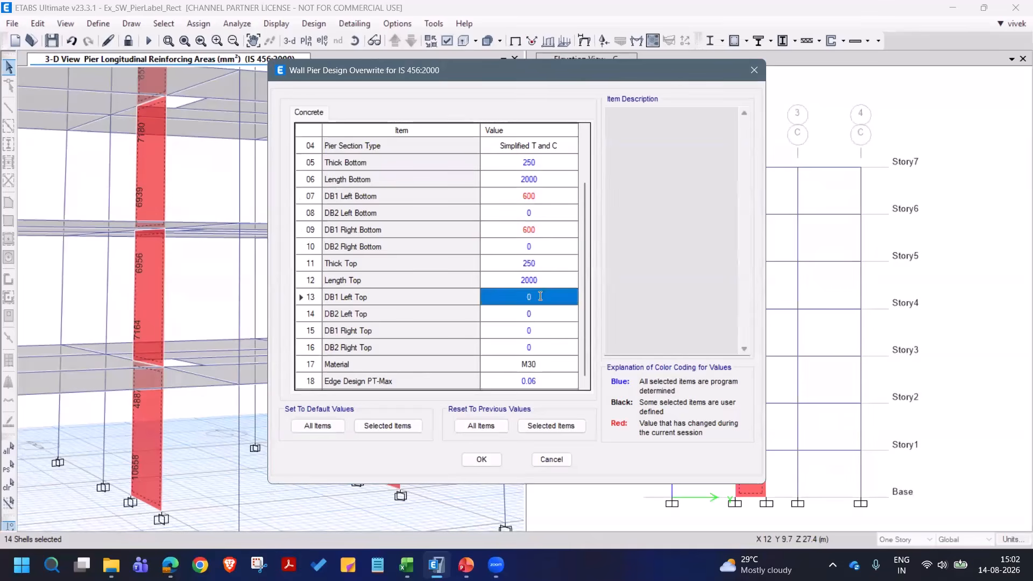
{"action": "type", "text": "6"}
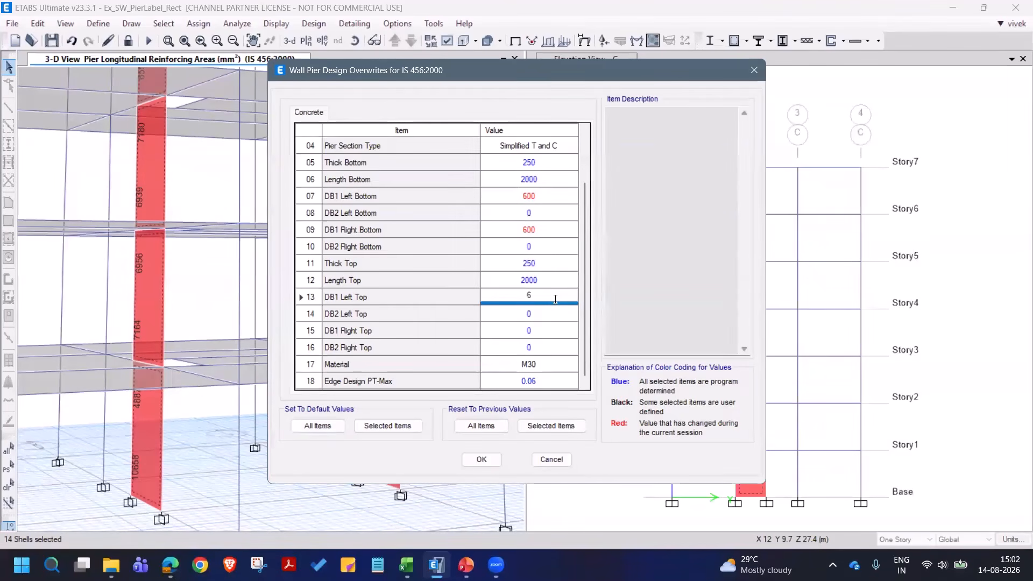
{"action": "type", "text": "00"}
{"action": "left_click", "coordinate": [545, 333]}
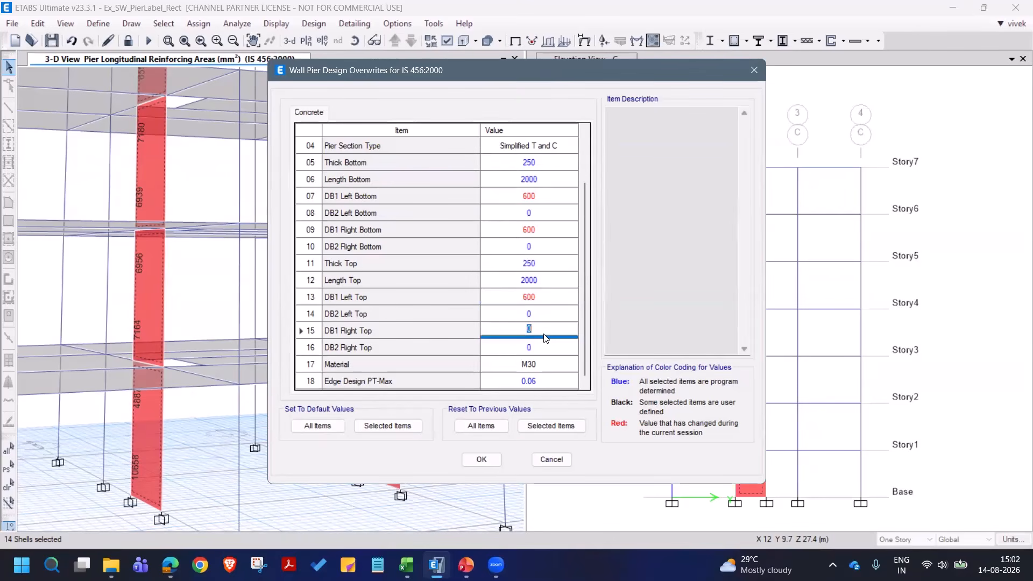
{"action": "type", "text": "600"}
{"action": "scroll", "coordinate": [584, 348], "scroll_direction": "down", "scroll_amount": 1}
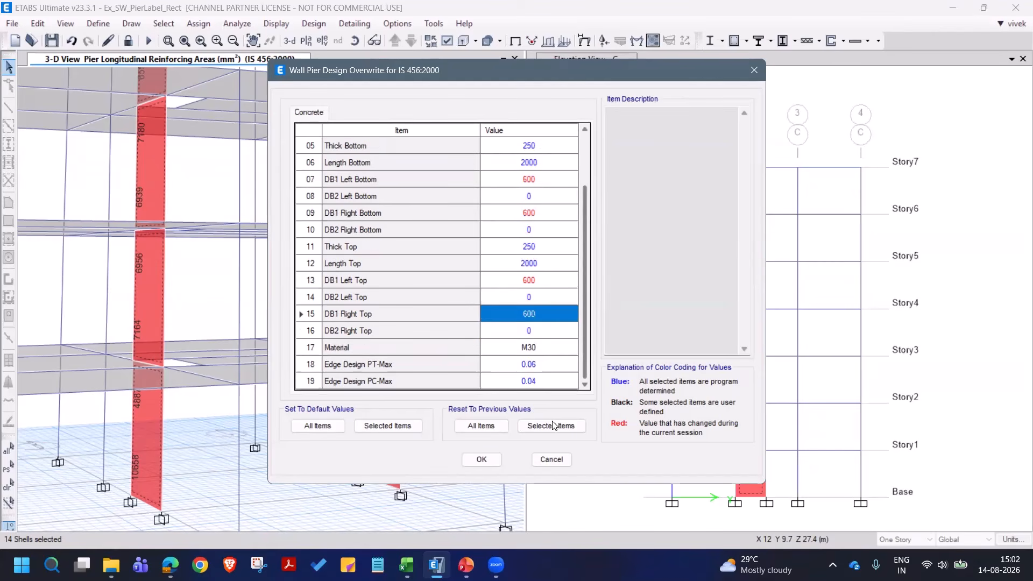
{"action": "left_click", "coordinate": [482, 459]}
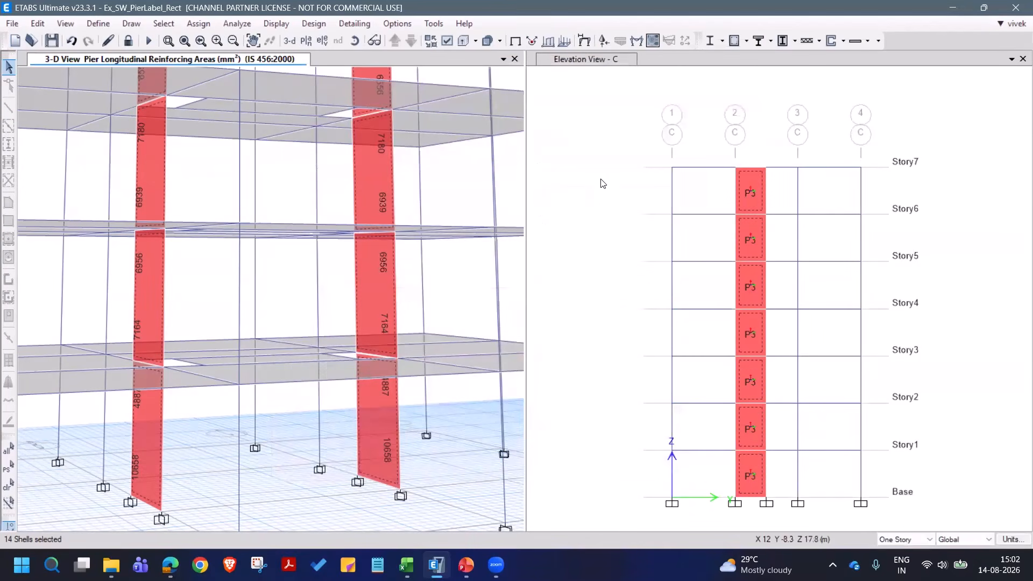
- Rerun the shear wall design and show the Story1 pier P2 design report at page width in a wider window
{"action": "left_click", "coordinate": [833, 41]}
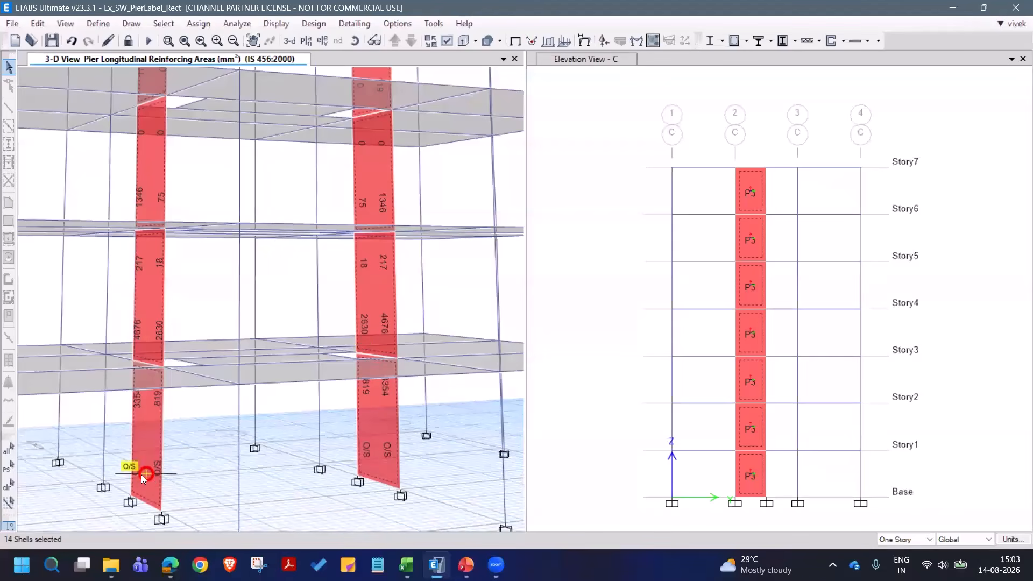
{"action": "right_click", "coordinate": [149, 436]}
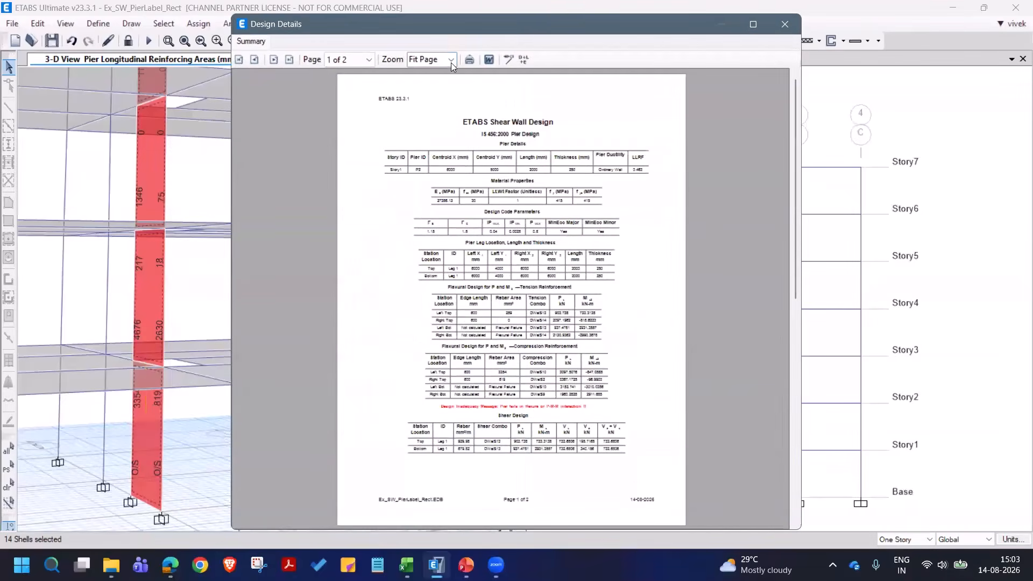
{"action": "left_click", "coordinate": [451, 59]}
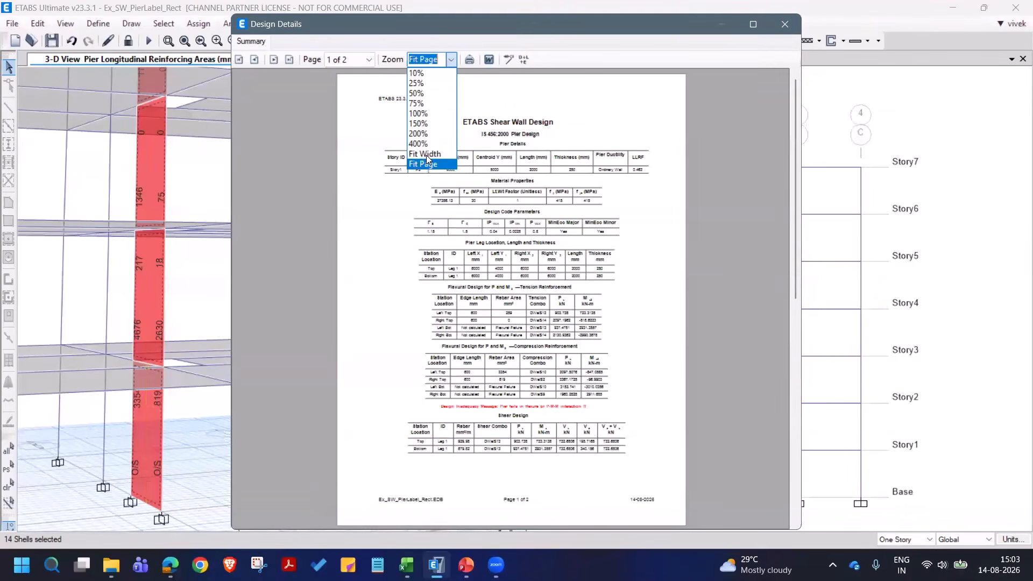
{"action": "left_click", "coordinate": [426, 155]}
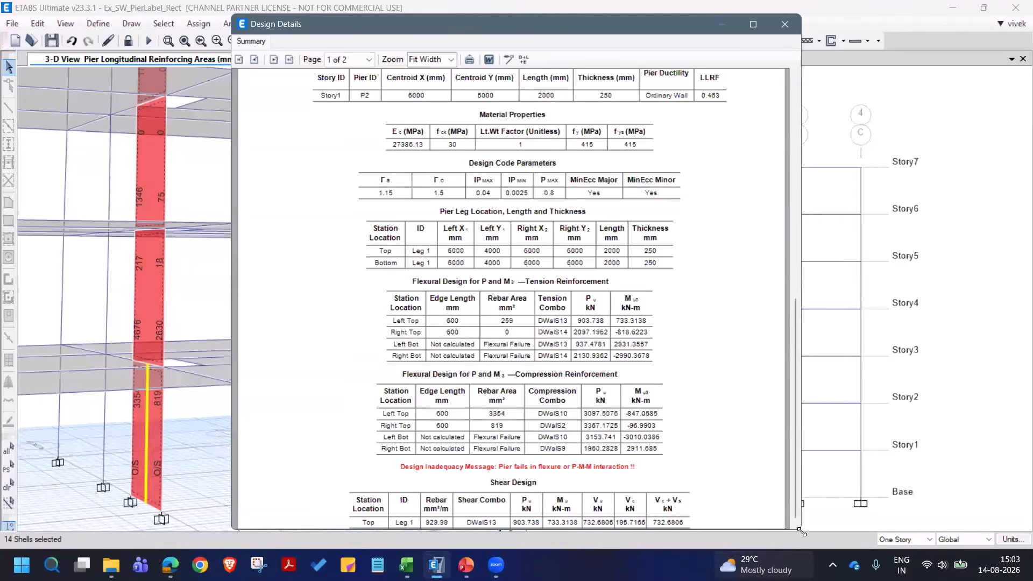
{"action": "left_click_drag", "start_coordinate": [801, 376], "coordinate": [916, 377]}
- Examine the report's flexural tension and compression reinforcement, shear design and boundary element check, and close it
{"action": "scroll", "coordinate": [710, 258], "scroll_direction": "down", "scroll_amount": 5}
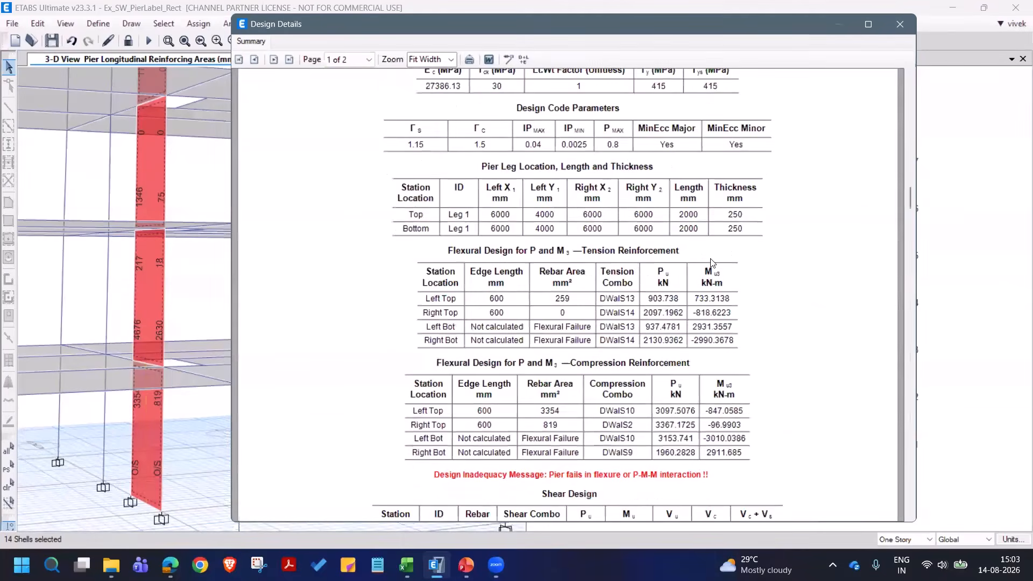
{"action": "scroll", "coordinate": [736, 262], "scroll_direction": "down", "scroll_amount": 8}
{"action": "scroll", "coordinate": [736, 263], "scroll_direction": "up", "scroll_amount": 2}
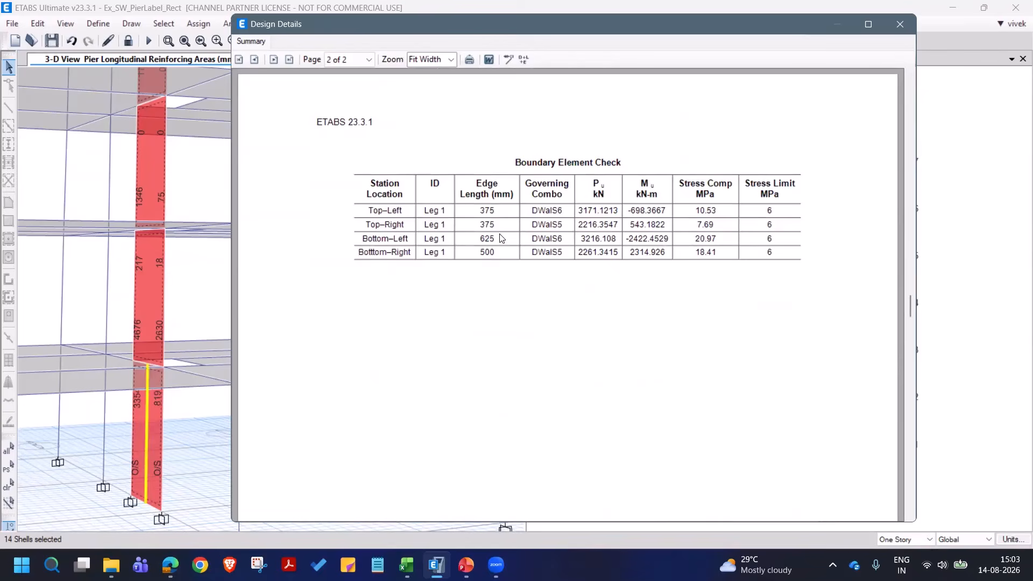
{"action": "scroll", "coordinate": [585, 275], "scroll_direction": "up", "scroll_amount": 3}
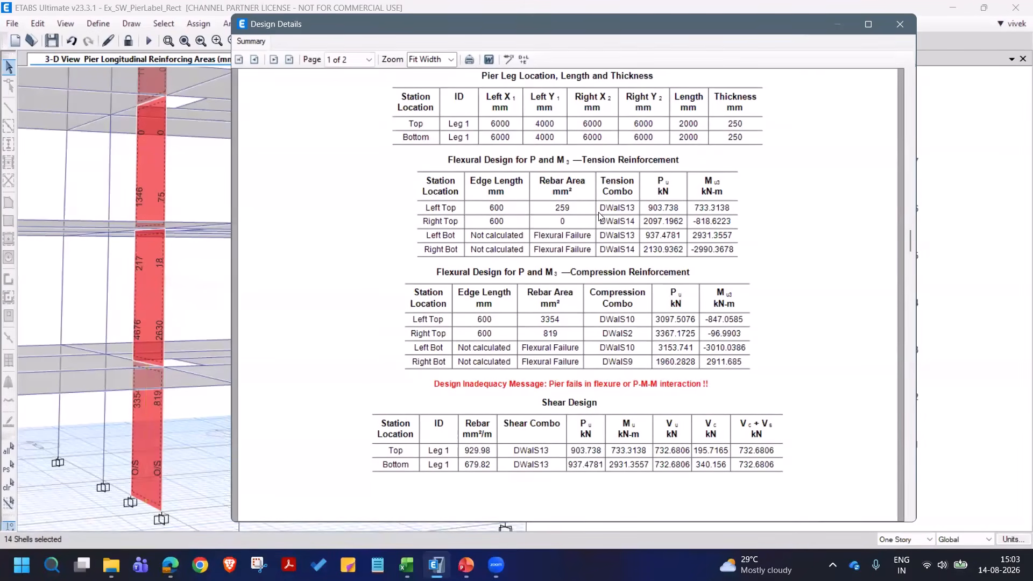
{"action": "scroll", "coordinate": [592, 217], "scroll_direction": "up", "scroll_amount": 1}
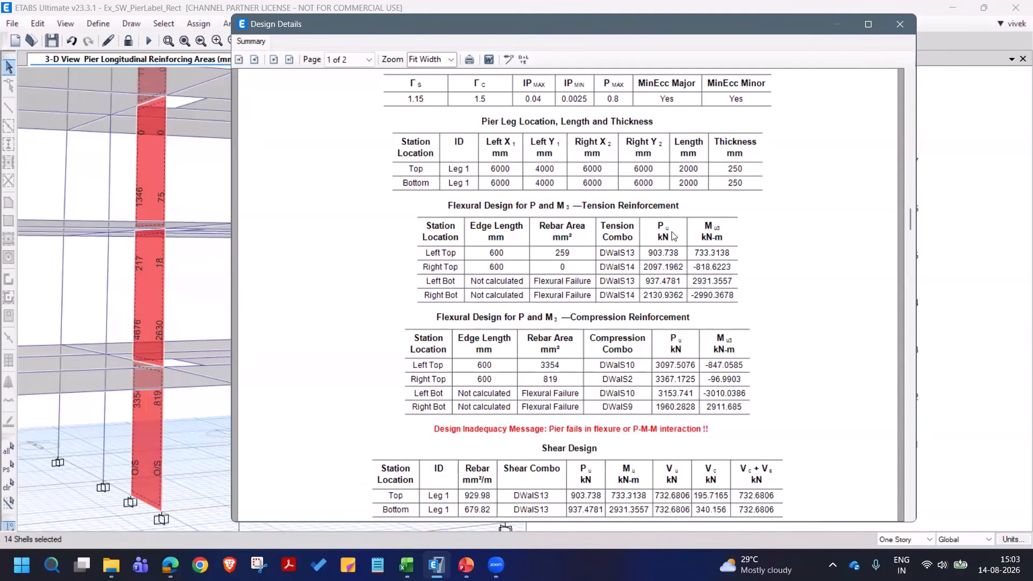
{"action": "left_click", "coordinate": [901, 24]}
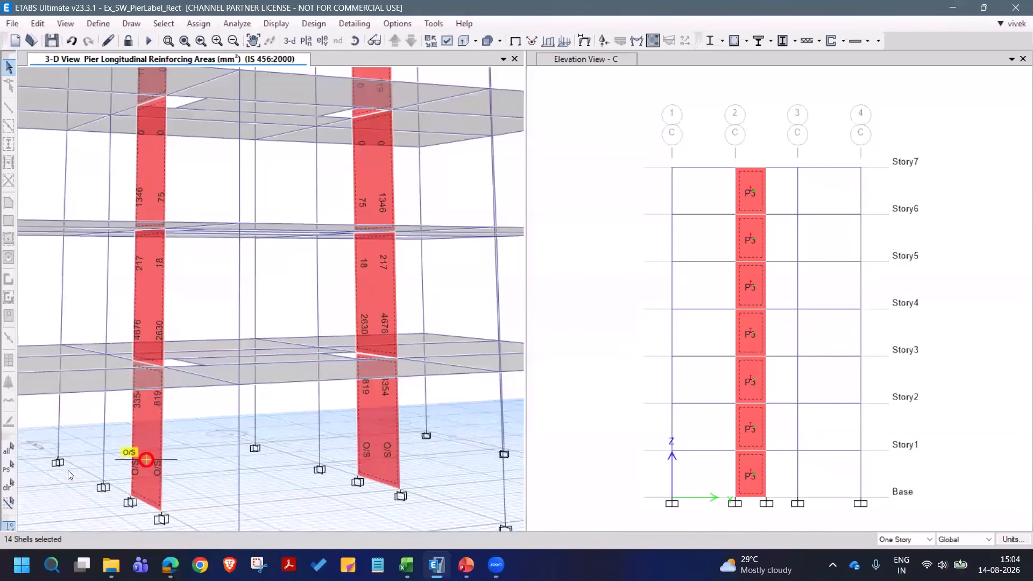
- Reselect the P2 and P3 walls and start a new general pier section based on the existing wall pier P2 at Story7
{"action": "left_click", "coordinate": [10, 486]}
{"action": "left_click", "coordinate": [11, 471]}
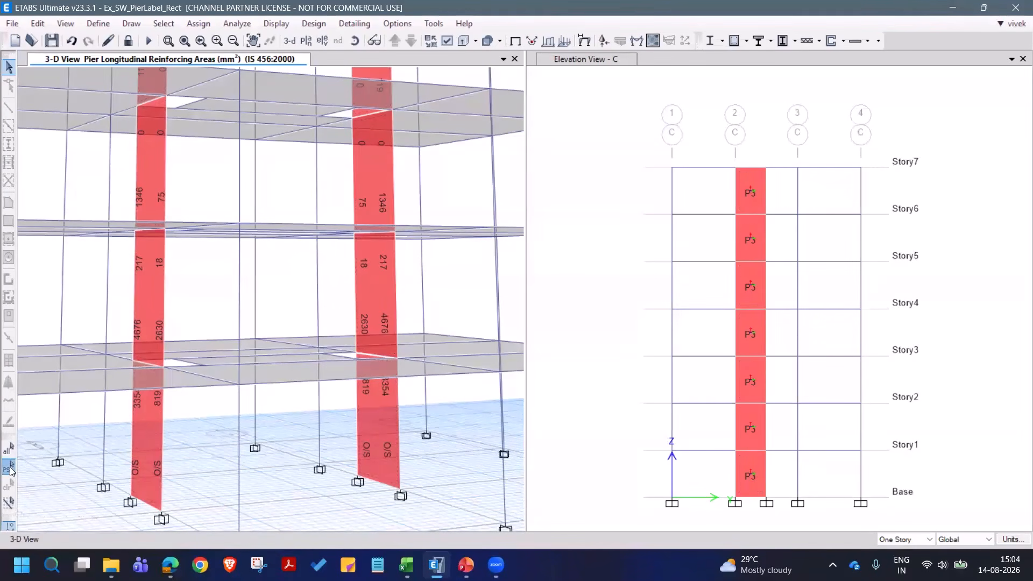
{"action": "left_click", "coordinate": [835, 40]}
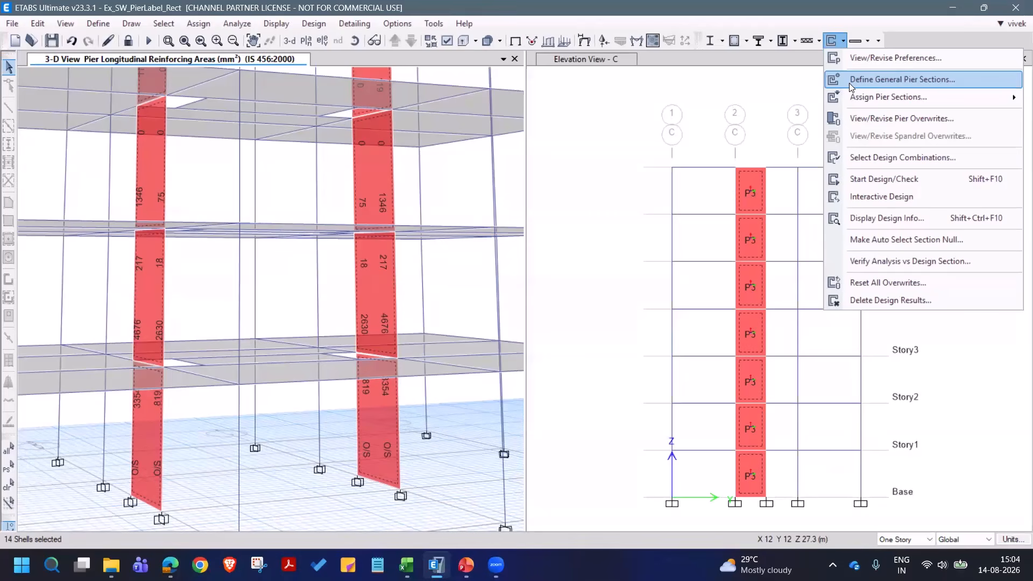
{"action": "key", "text": "Return"}
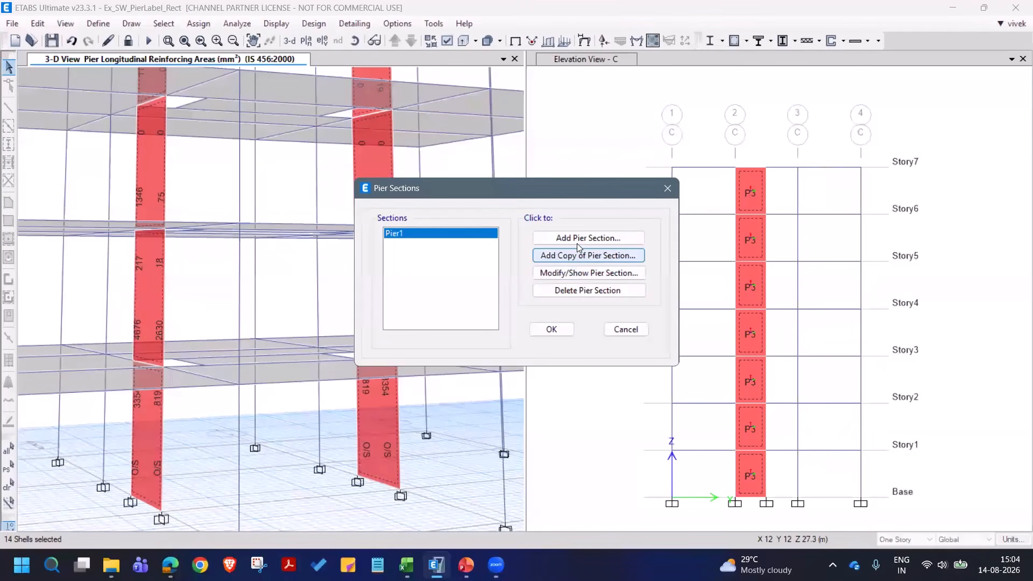
{"action": "left_click", "coordinate": [592, 241]}
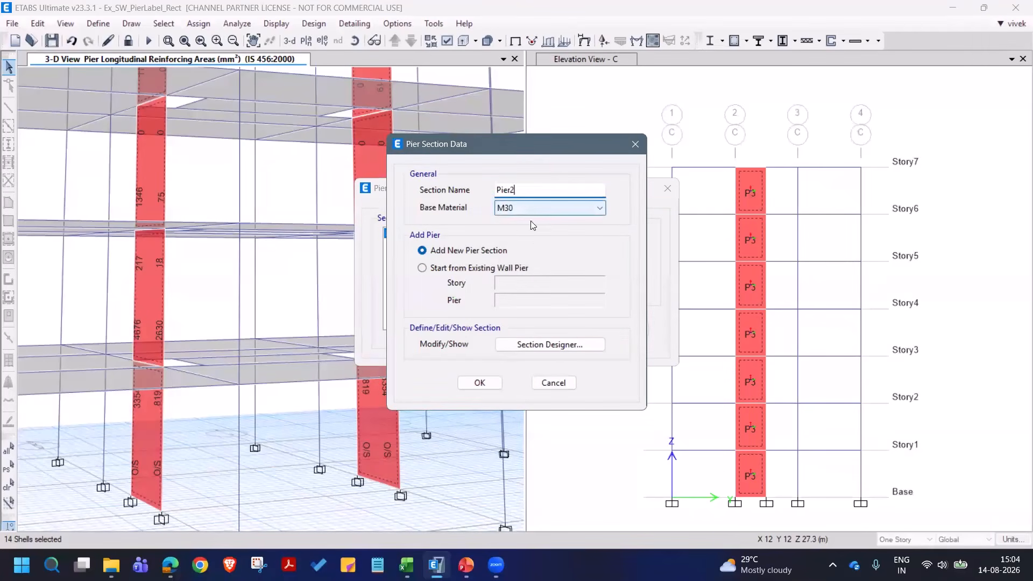
{"action": "left_click", "coordinate": [452, 271]}
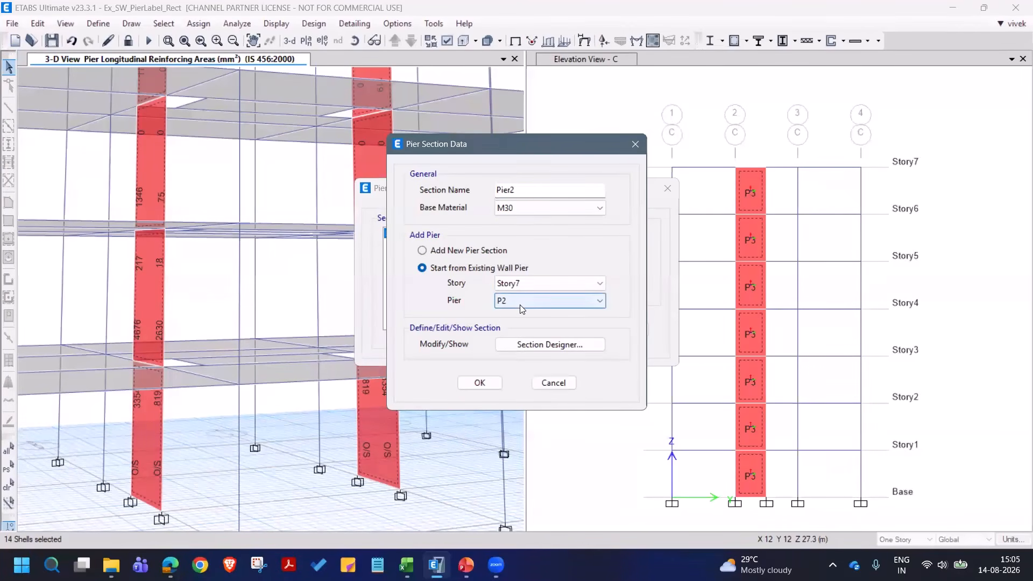
{"action": "left_click", "coordinate": [461, 253]}
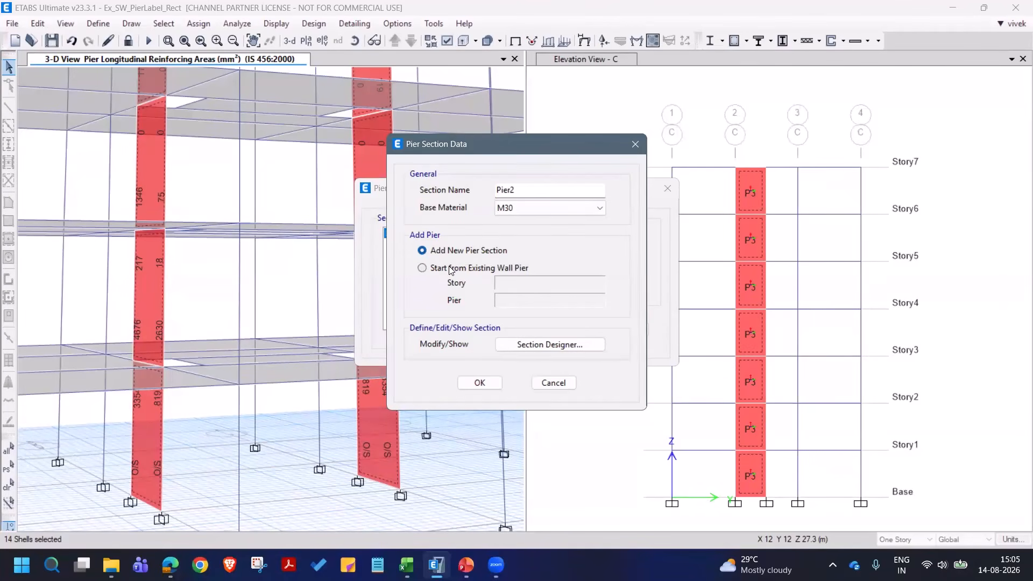
{"action": "left_click", "coordinate": [451, 271]}
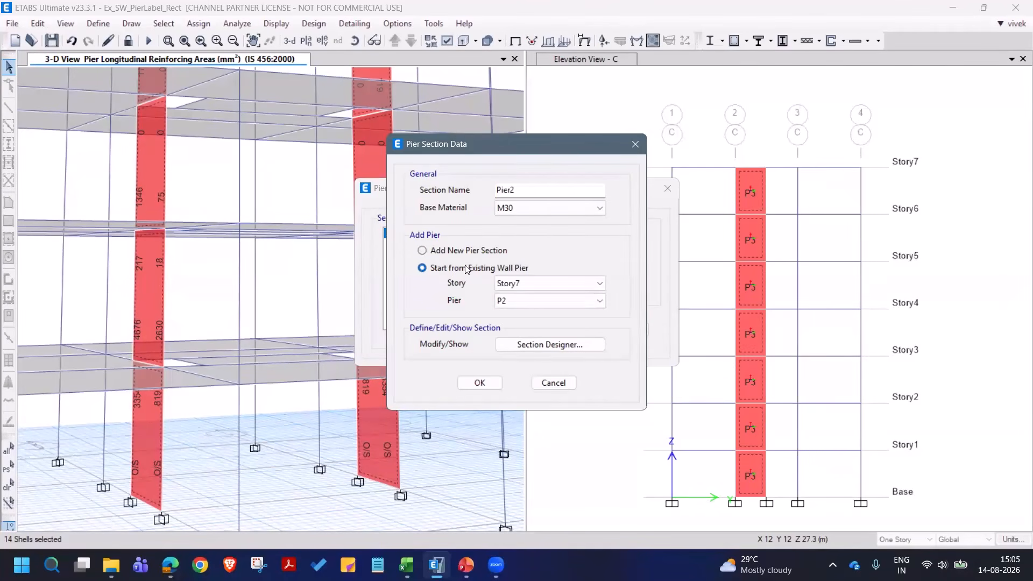
- Open the Pier2 section in Section Designer and turn on reinforcing for the wall's concrete polygon
{"action": "left_click", "coordinate": [534, 350]}
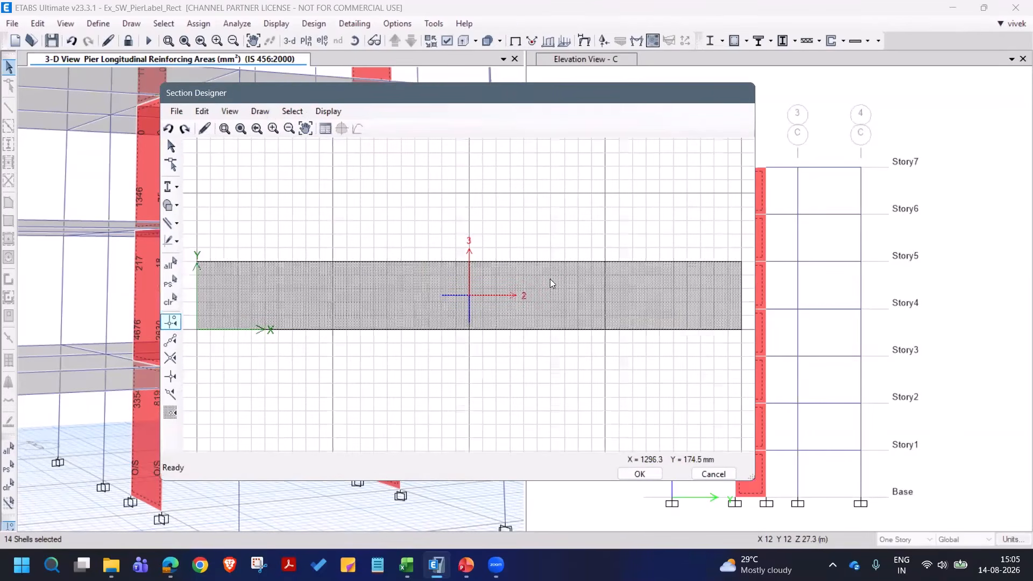
{"action": "right_click", "coordinate": [431, 300]}
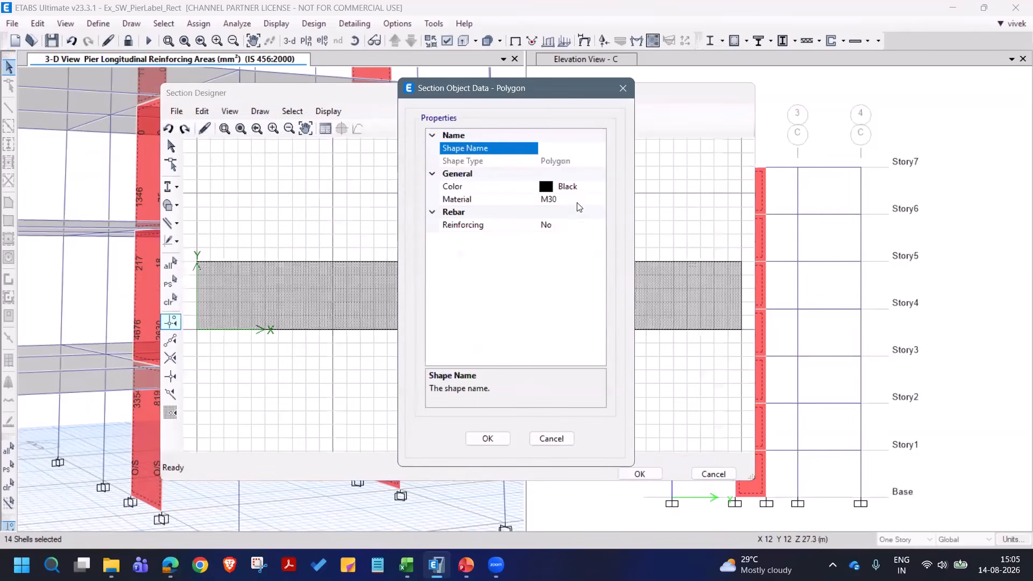
{"action": "left_click", "coordinate": [552, 438]}
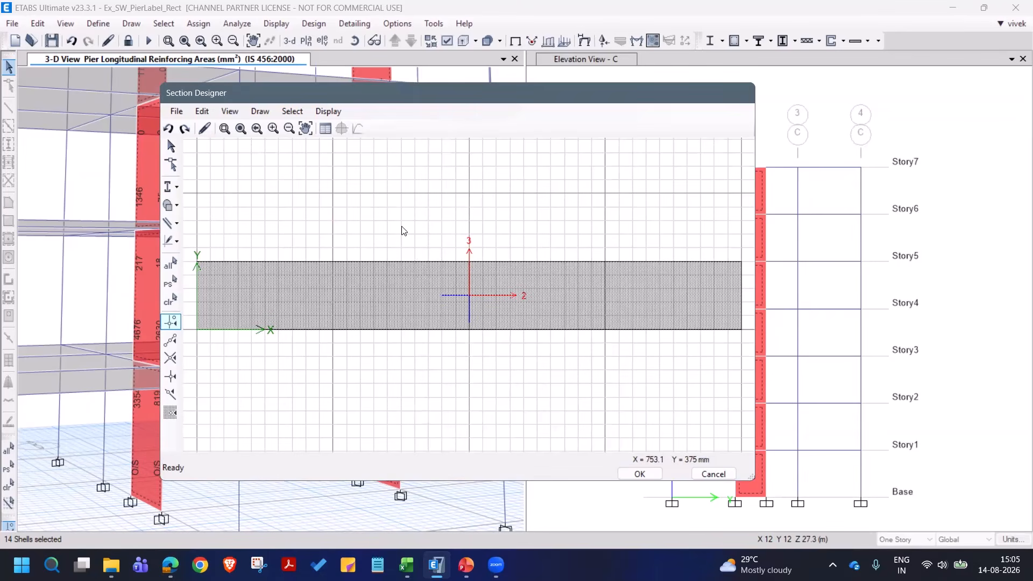
{"action": "right_click", "coordinate": [415, 297]}
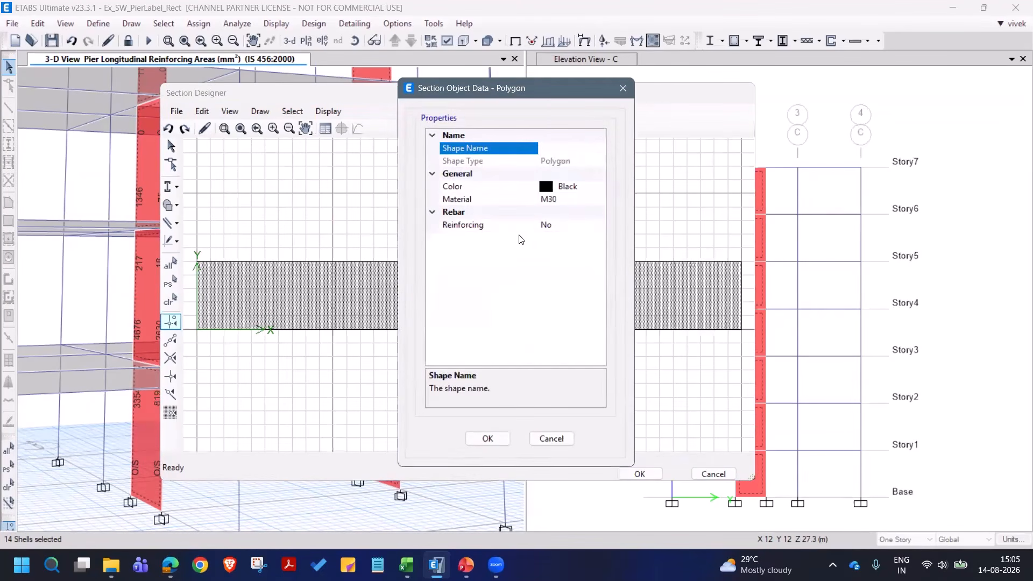
{"action": "left_click", "coordinate": [586, 225]}
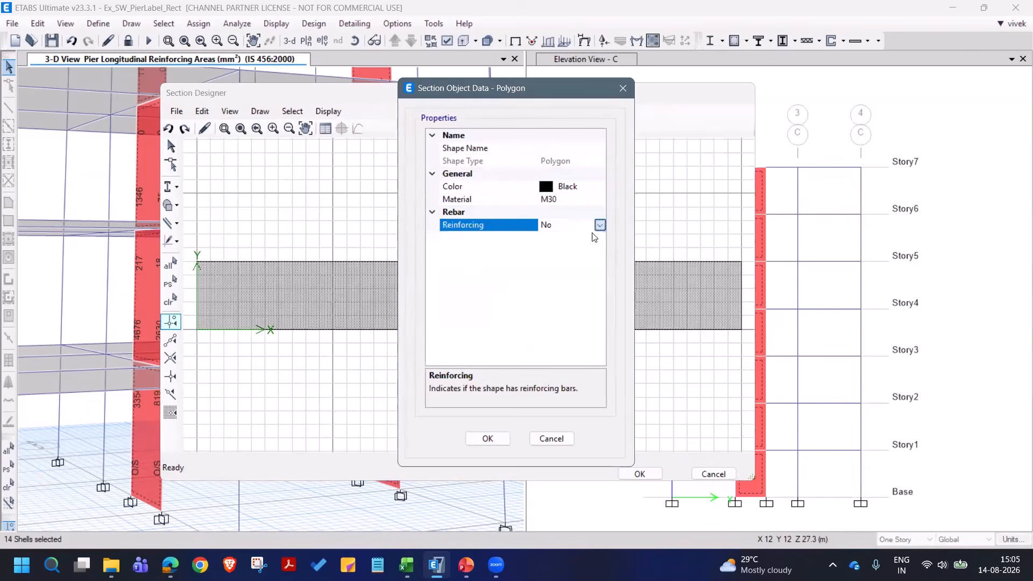
{"action": "left_click", "coordinate": [600, 225]}
{"action": "left_click", "coordinate": [557, 239]}
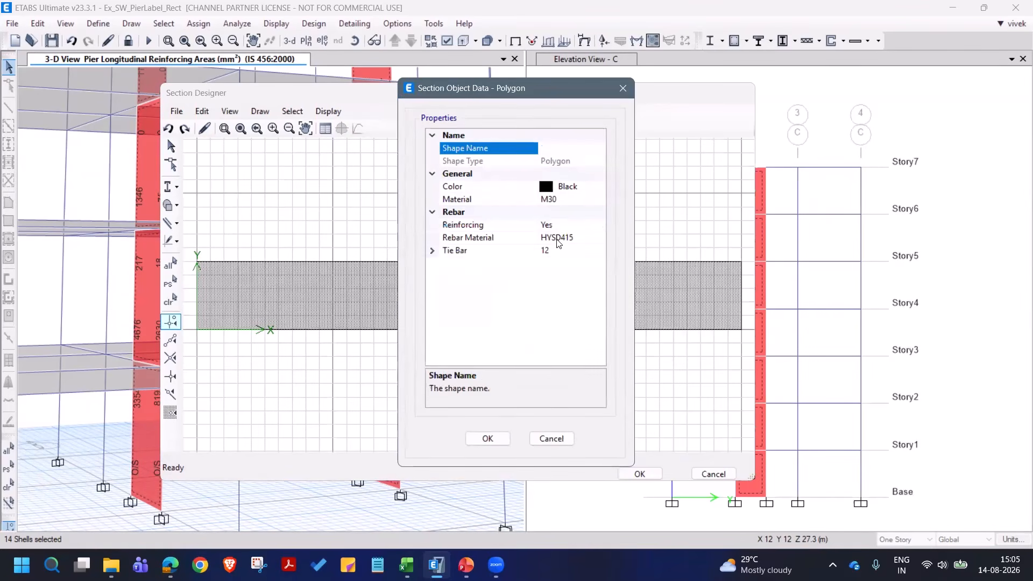
- Set the polygon's tie bar rebar size to 10
{"action": "left_click", "coordinate": [432, 251]}
{"action": "left_click", "coordinate": [578, 263]}
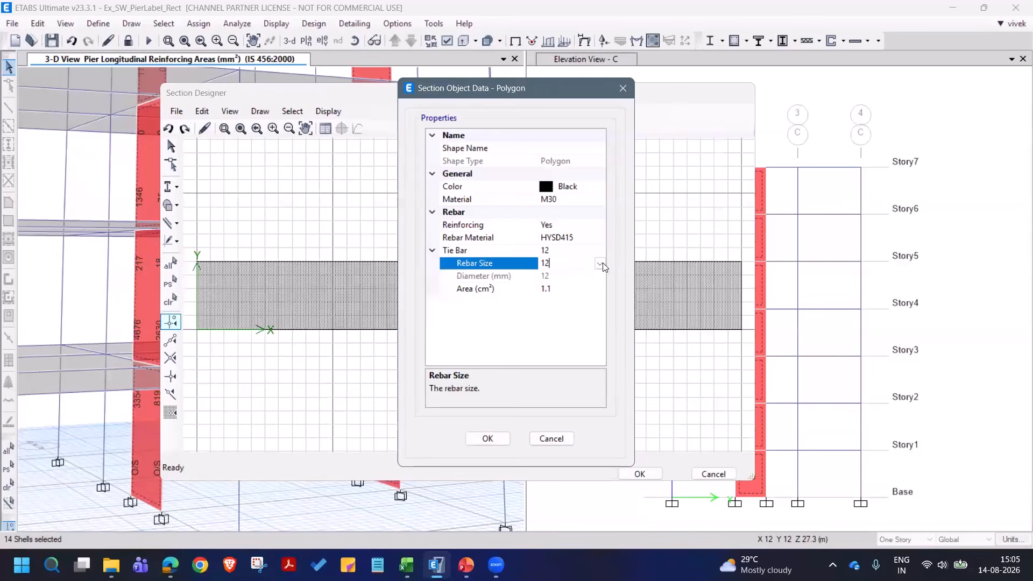
{"action": "left_click", "coordinate": [599, 263]}
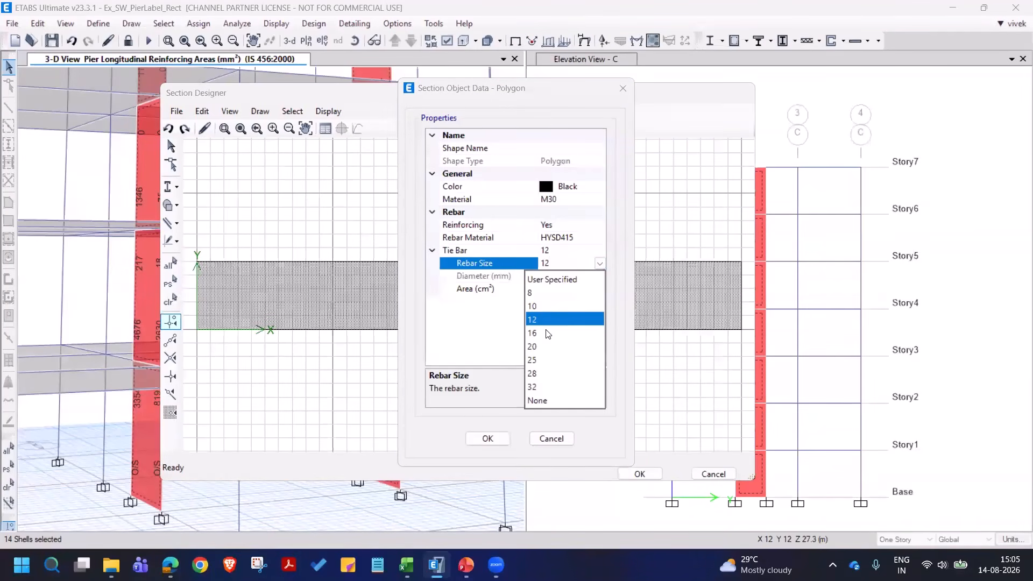
{"action": "left_click", "coordinate": [546, 309]}
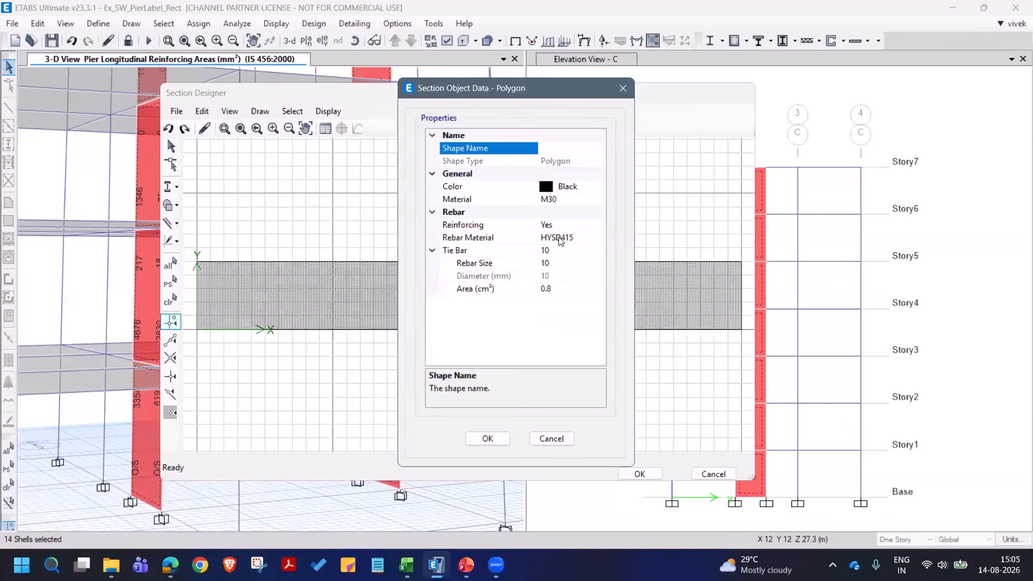
- Name the polygon shape P22 and accept its section object data
{"action": "left_click", "coordinate": [552, 148]}
{"action": "type", "text": "P1"}
{"action": "key", "text": "BackSpace"}
{"action": "type", "text": "22"}
{"action": "left_click", "coordinate": [487, 439]}
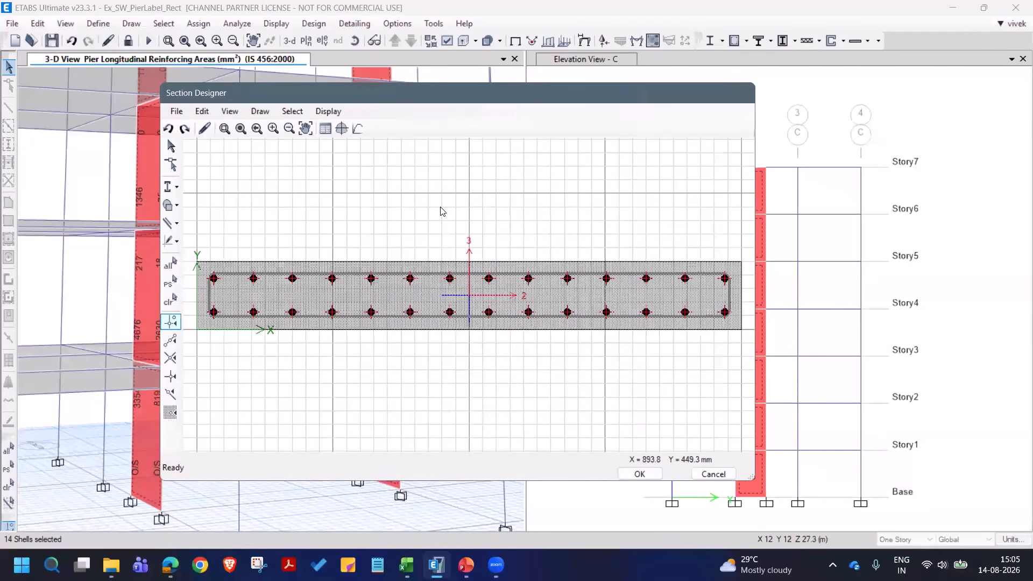
- Set the long edge's clear cover to tie to 25 mm and its edge rebar size to 16
{"action": "right_click", "coordinate": [451, 281]}
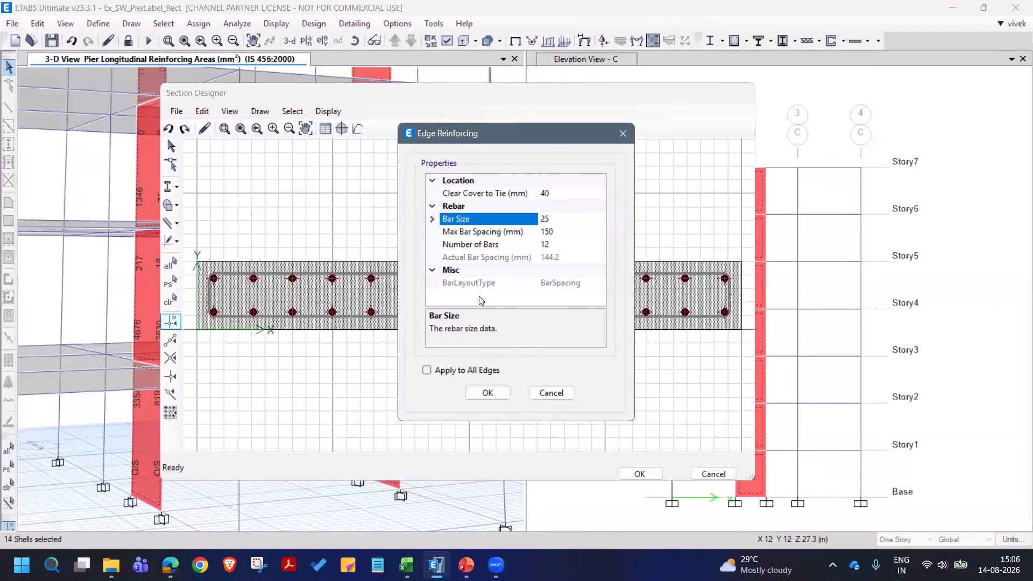
{"action": "left_click", "coordinate": [562, 193]}
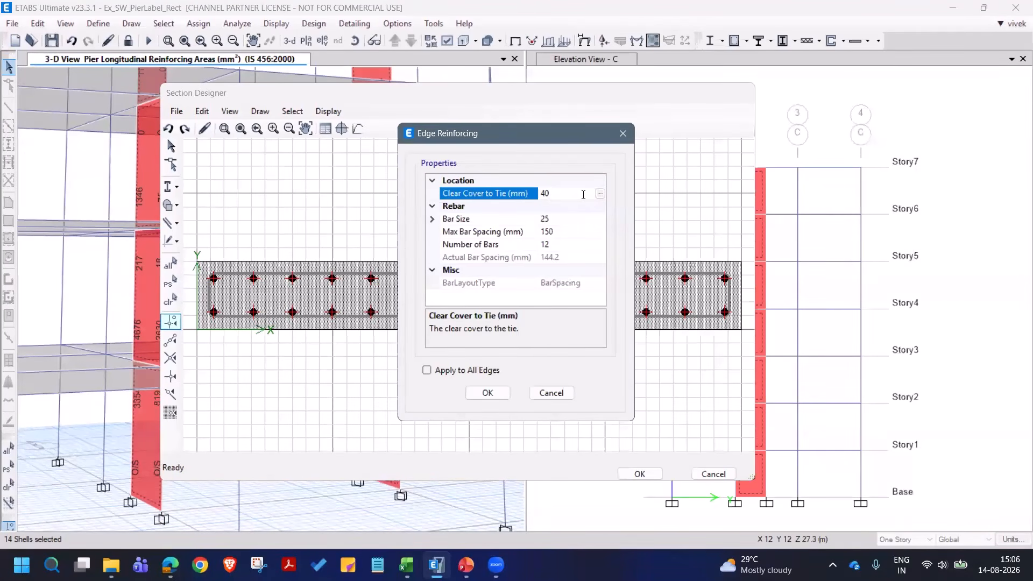
{"action": "left_click", "coordinate": [532, 197]}
{"action": "type", "text": "25"}
{"action": "left_click", "coordinate": [434, 219]}
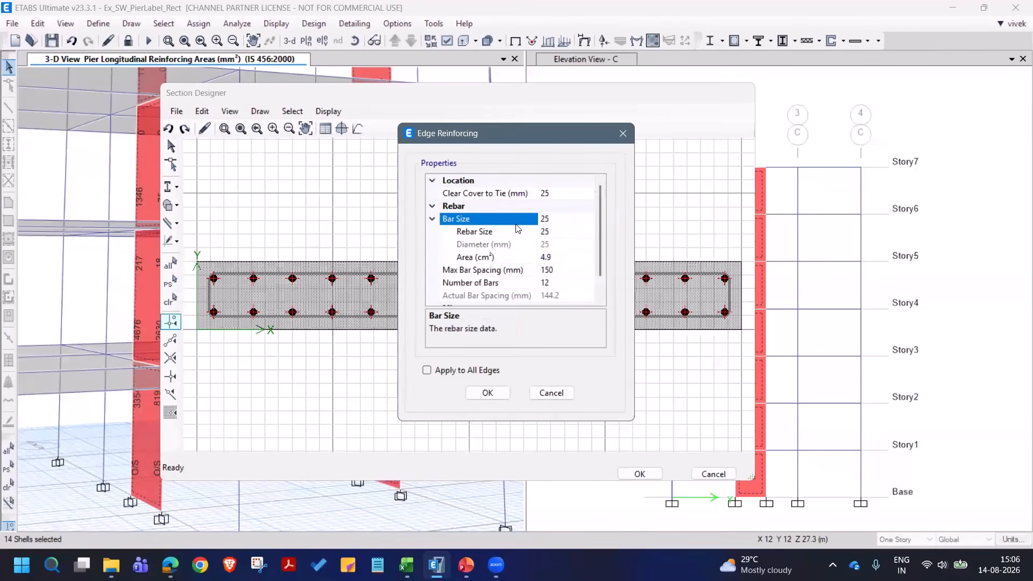
{"action": "left_click", "coordinate": [563, 230]}
{"action": "left_click", "coordinate": [588, 232]}
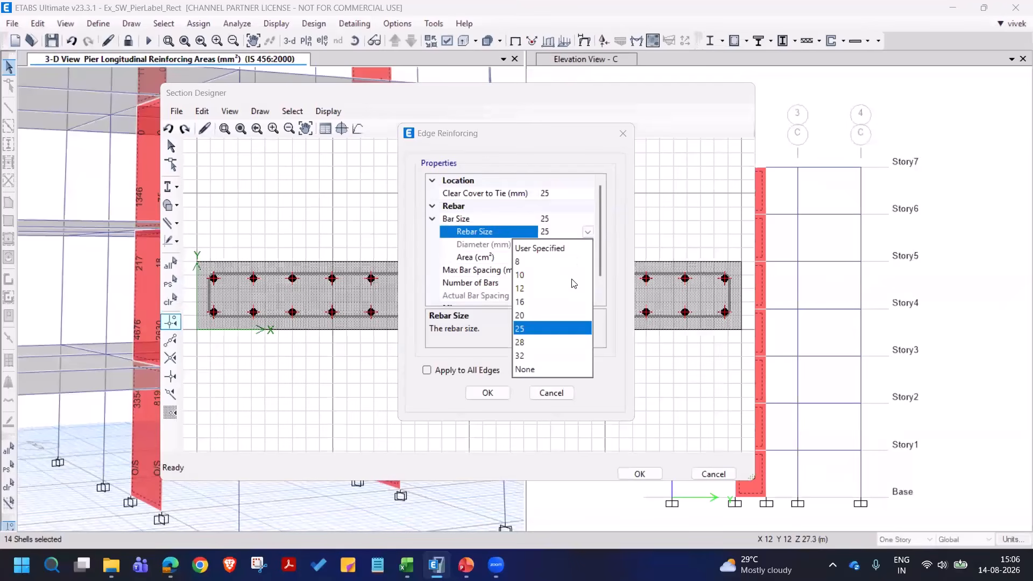
{"action": "left_click", "coordinate": [529, 304]}
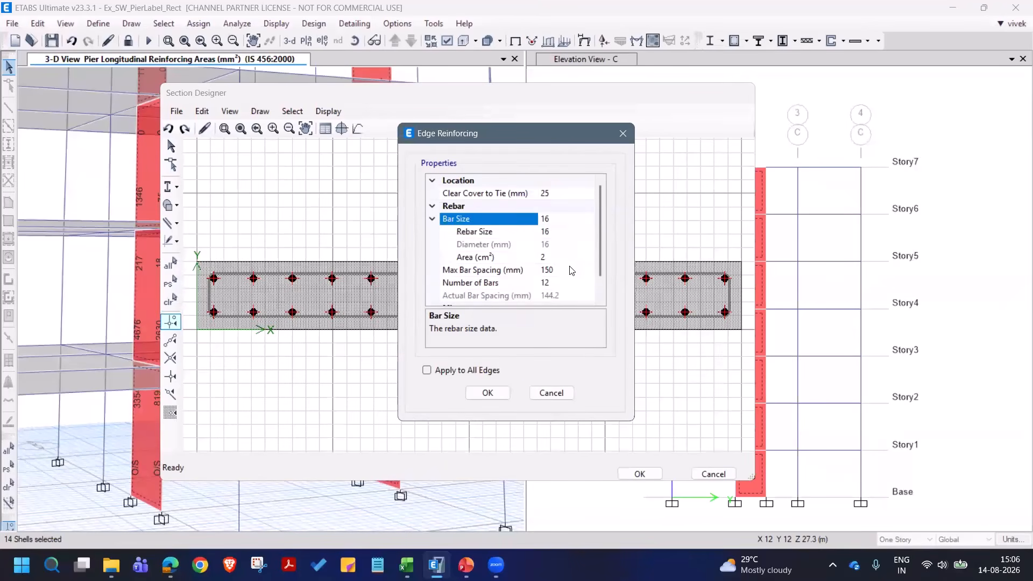
- Check the maximum bar spacing and number of bars, and apply the edge reinforcing to all edges
{"action": "left_click", "coordinate": [573, 273]}
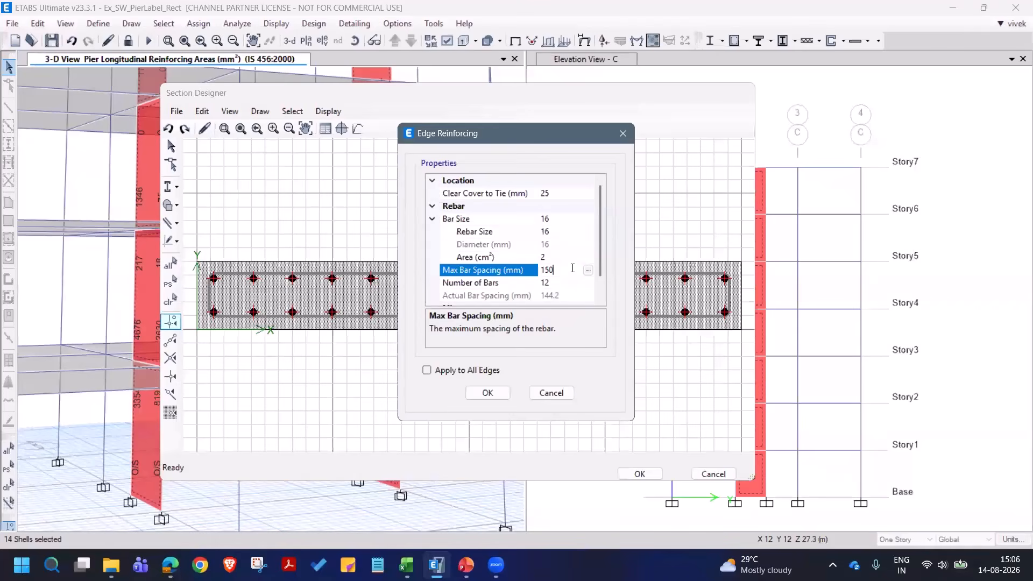
{"action": "left_click", "coordinate": [563, 283]}
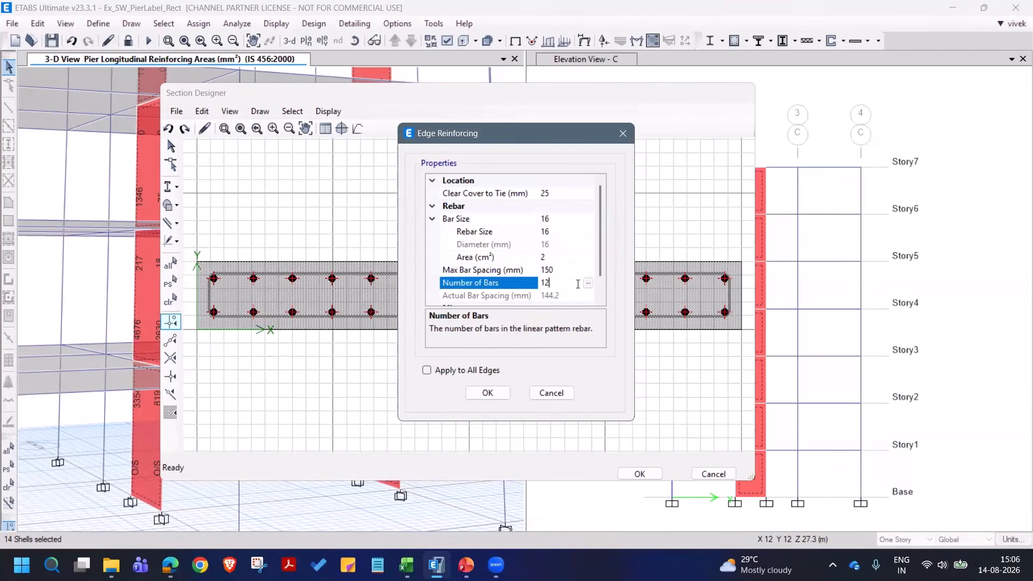
{"action": "scroll", "coordinate": [603, 283], "scroll_direction": "down", "scroll_amount": 2}
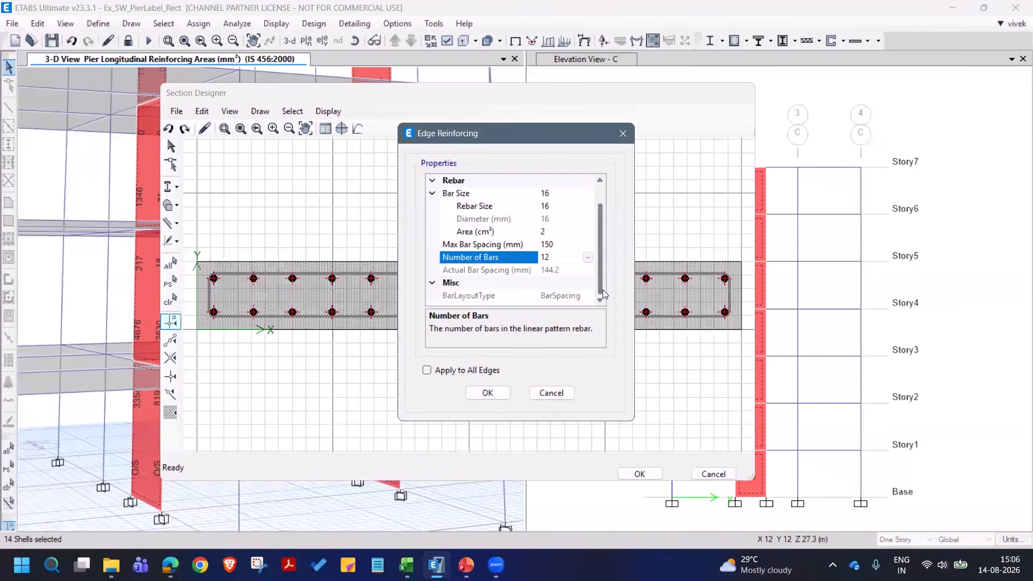
{"action": "left_click", "coordinate": [481, 370]}
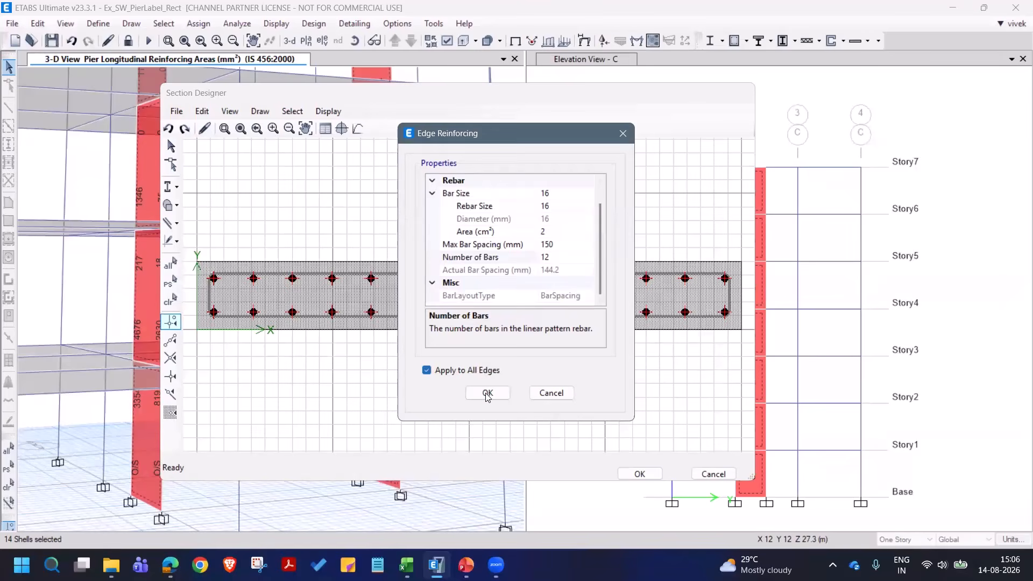
{"action": "left_click", "coordinate": [487, 393]}
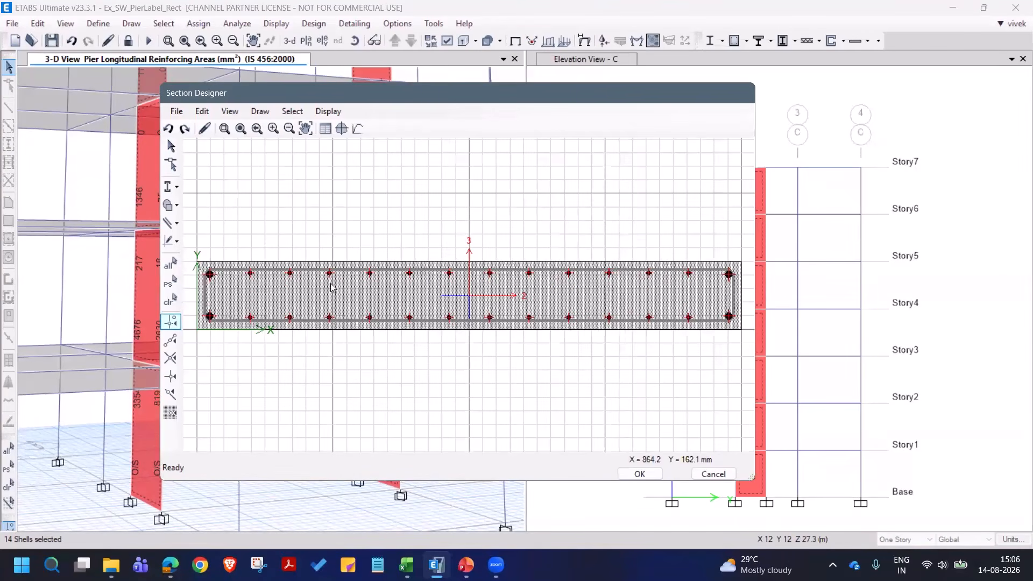
- Set the corner point rebar size to 16 and apply it to all corners of the pier section
{"action": "right_click", "coordinate": [210, 275]}
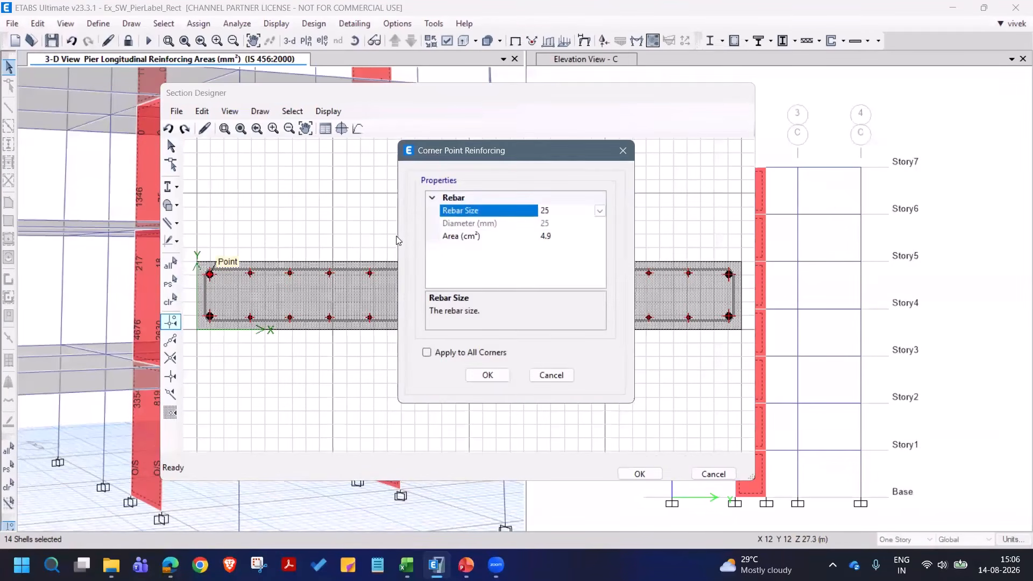
{"action": "left_click", "coordinate": [599, 210]}
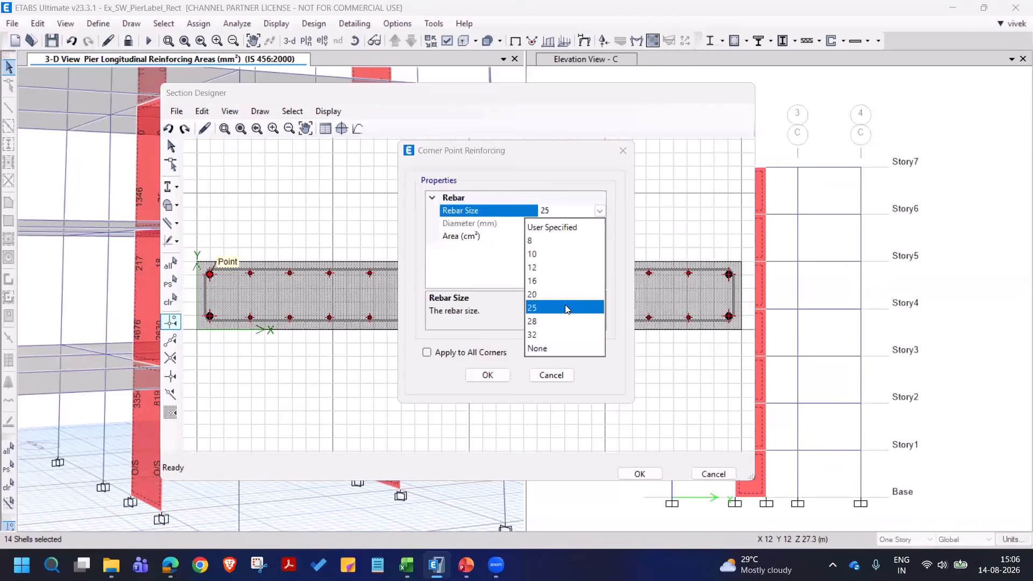
{"action": "left_click", "coordinate": [550, 281]}
{"action": "left_click", "coordinate": [469, 354]}
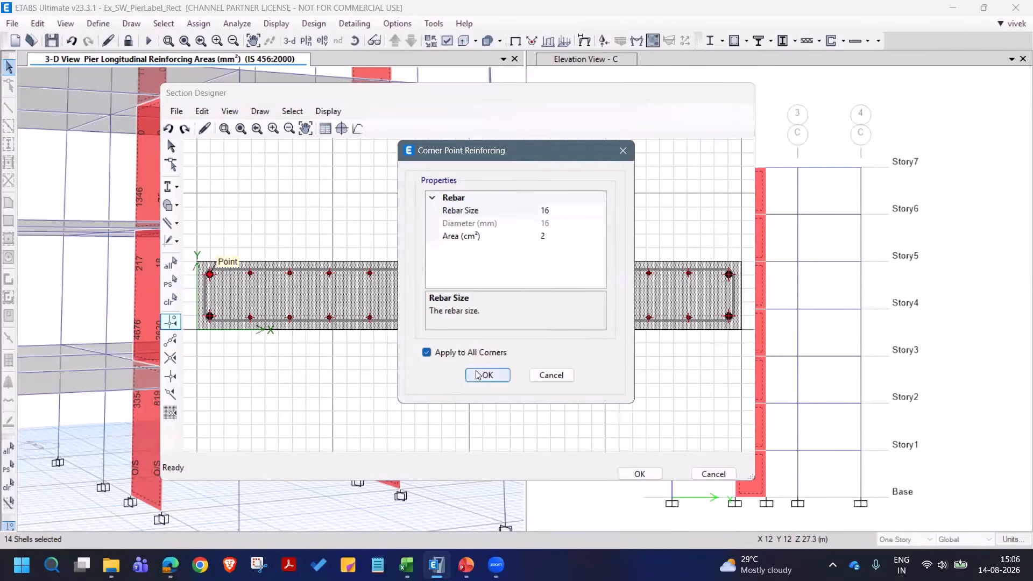
{"action": "left_click", "coordinate": [485, 375]}
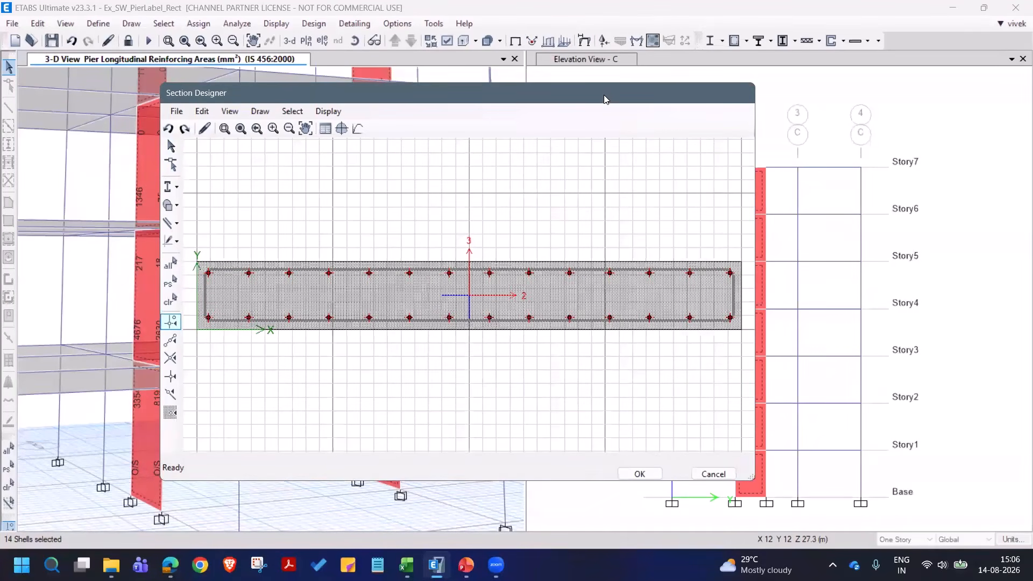
- Draw a vertical reference line at the pier's left edge and replicate it once with dx 600 mm
{"action": "left_click_drag", "start_coordinate": [605, 99], "coordinate": [634, 83]}
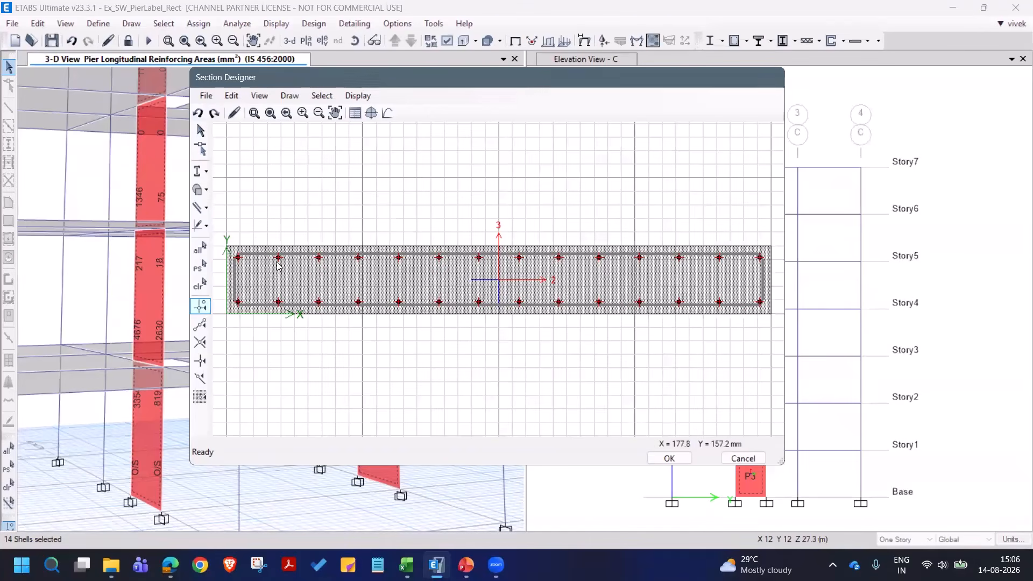
{"action": "left_click", "coordinate": [256, 116]}
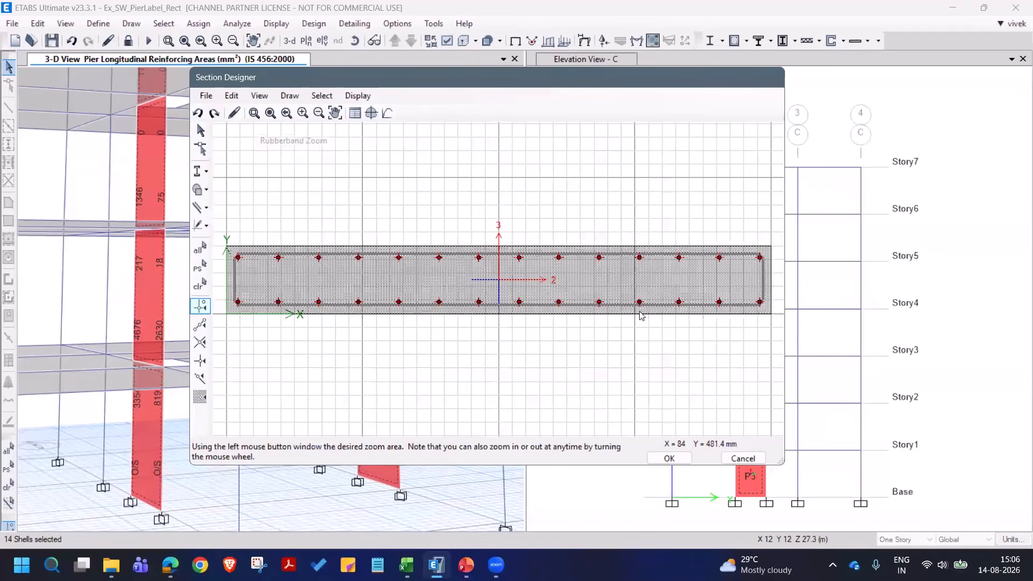
{"action": "left_click_drag", "start_coordinate": [594, 372], "coordinate": [608, 391]}
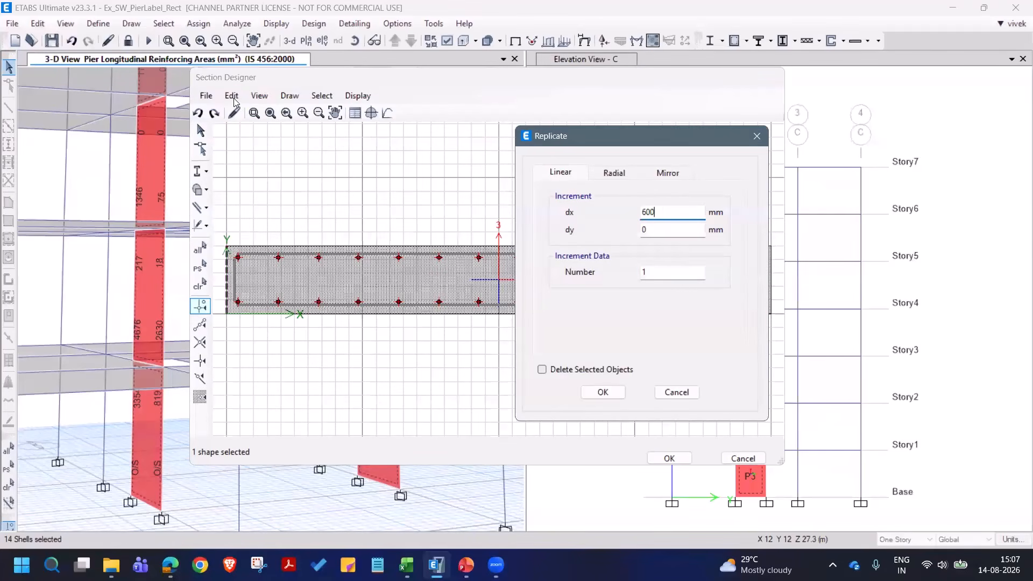
{"action": "key", "text": "Return"}
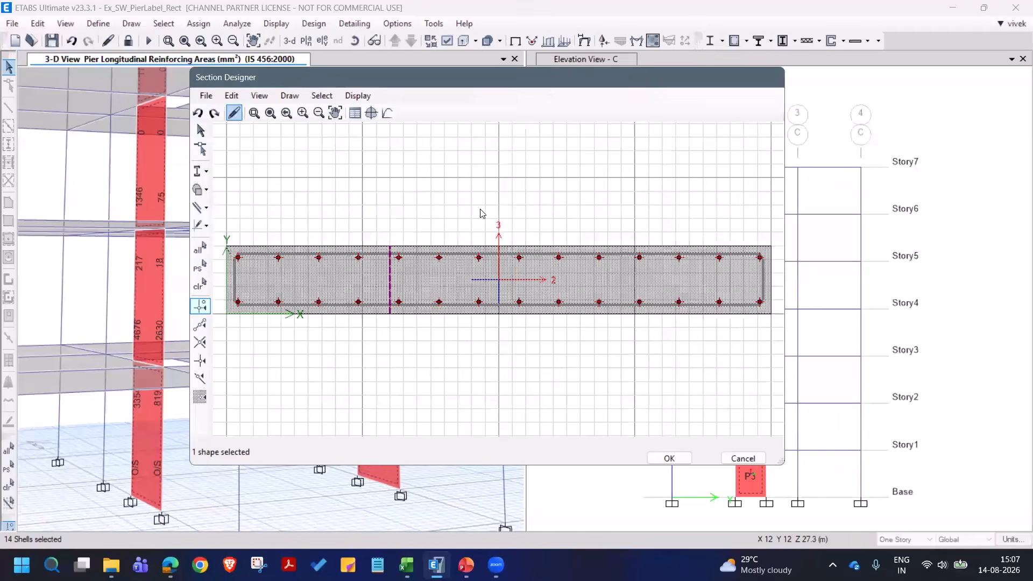
- Replicate the selected reference line with dx 800 mm to mark the opposite boundary zone
{"action": "key", "text": "ctrl+r"}
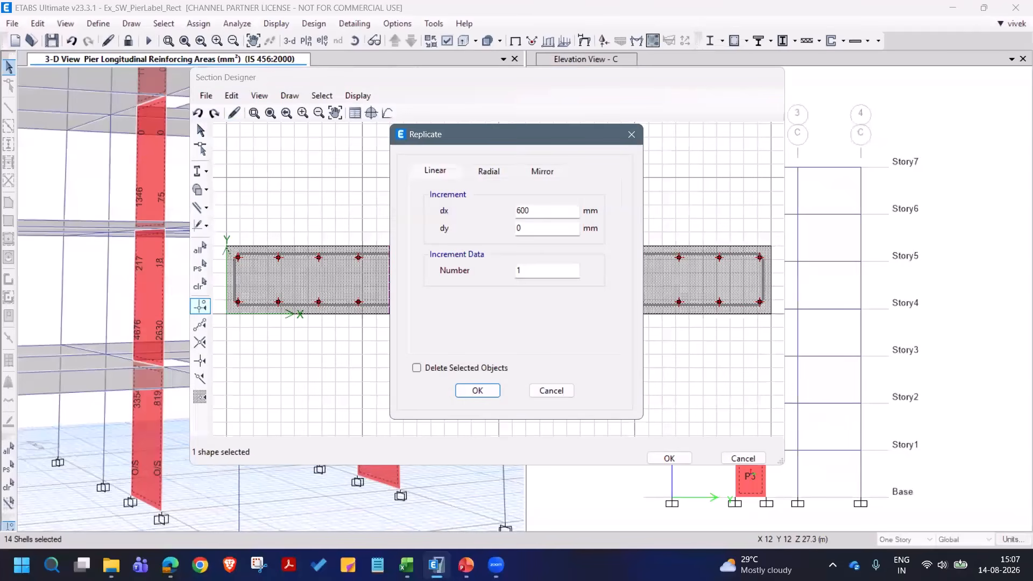
{"action": "type", "text": "800"}
{"action": "left_click", "coordinate": [485, 390]}
- Draw a single rebar midway between the two corner bars at the pier's left end
{"action": "left_click", "coordinate": [286, 112]}
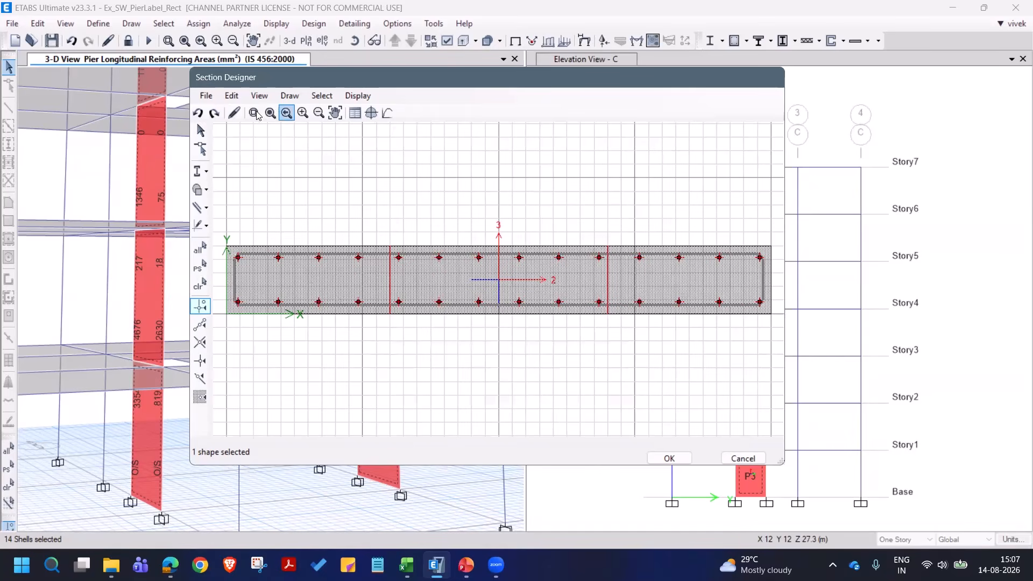
{"action": "left_click_drag", "start_coordinate": [221, 237], "coordinate": [397, 314]}
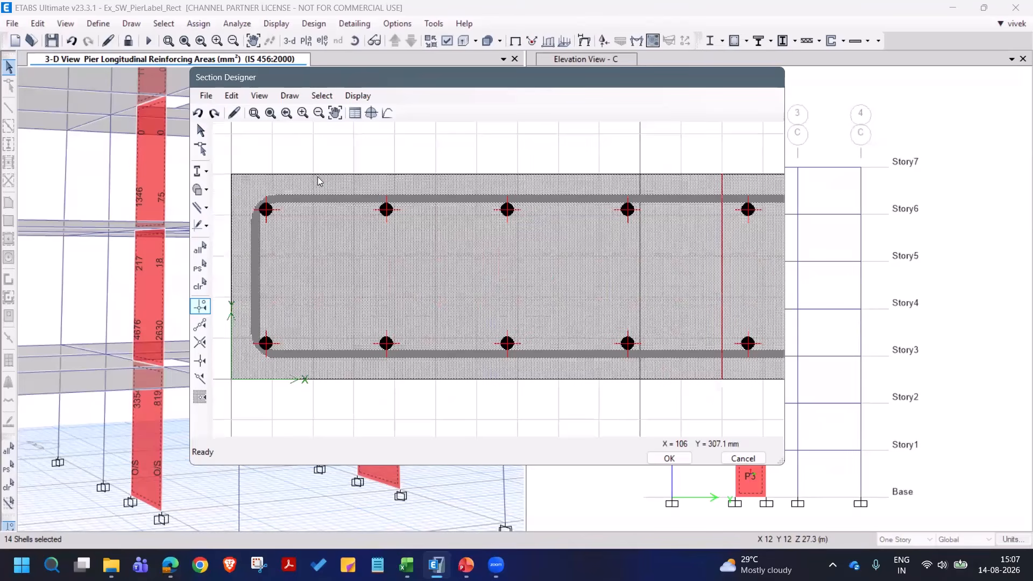
{"action": "left_click", "coordinate": [290, 96]}
{"action": "mouse_move", "coordinate": [360, 185]}
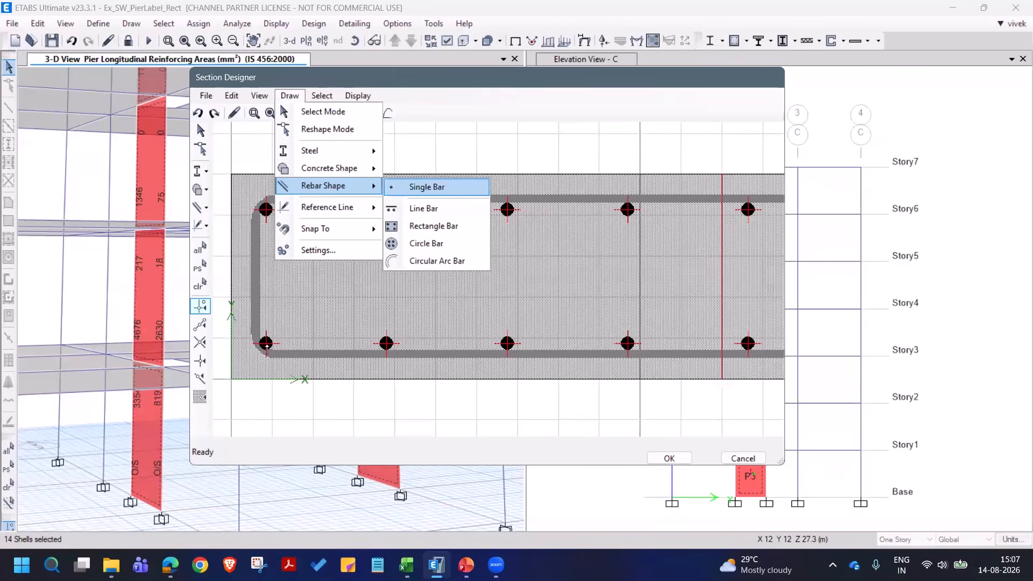
{"action": "key", "text": "Return"}
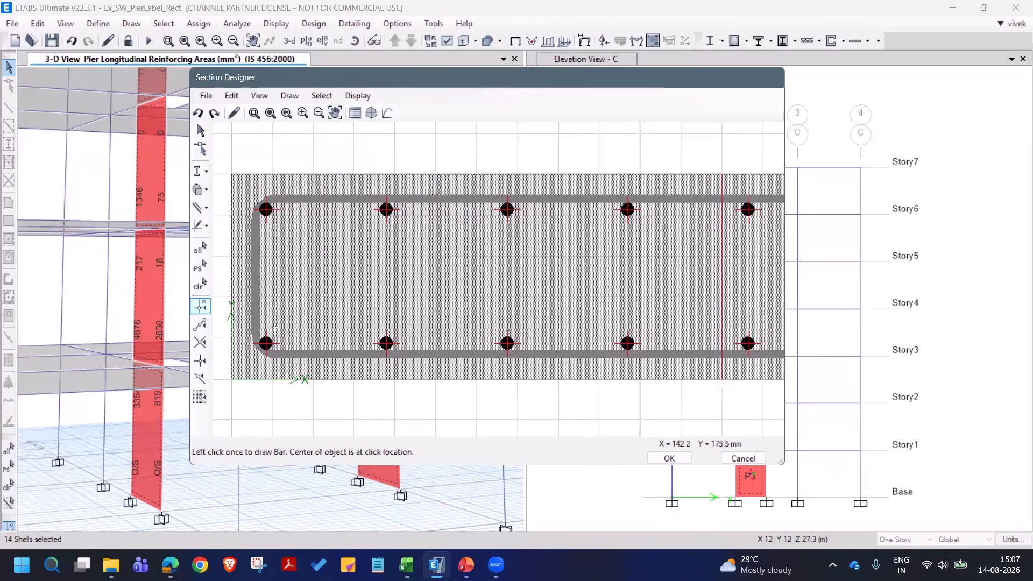
{"action": "left_click", "coordinate": [266, 277]}
{"action": "left_click", "coordinate": [203, 130]}
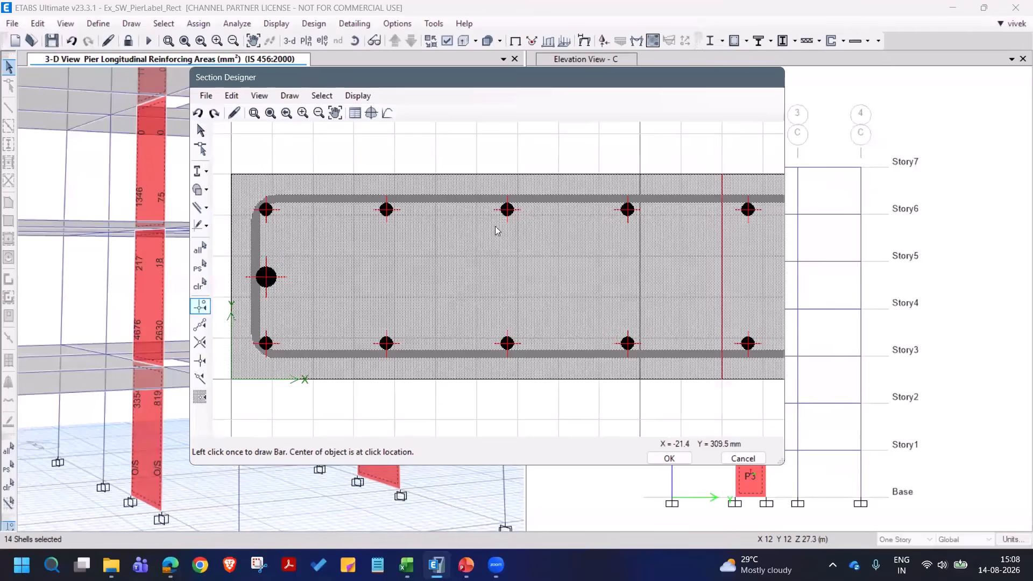
- Check the edge reinforcing's bar size and set the single middle bar at the pier's left end to rebar size 16
{"action": "right_click", "coordinate": [506, 211]}
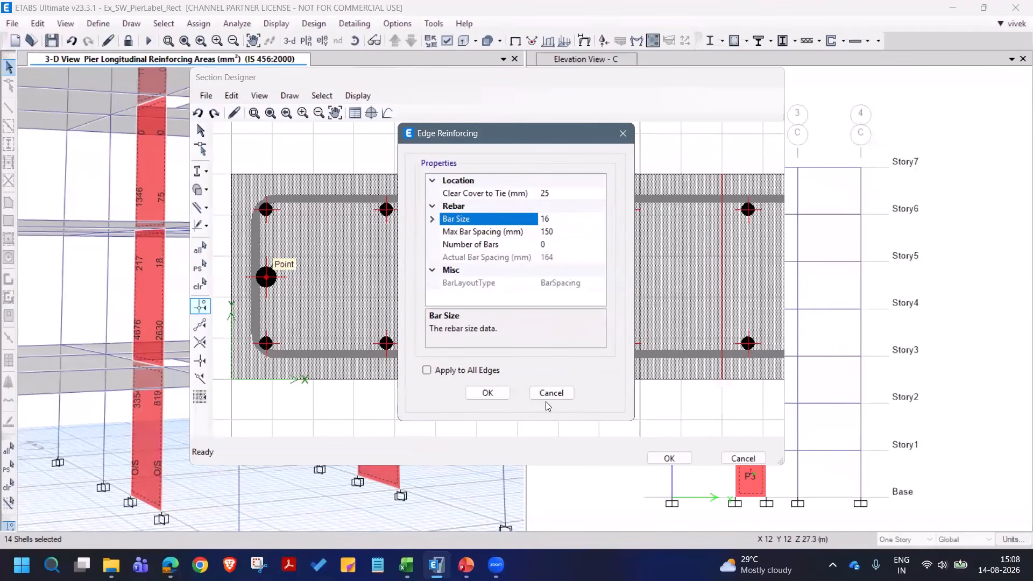
{"action": "key", "text": "Return"}
{"action": "right_click", "coordinate": [276, 279]}
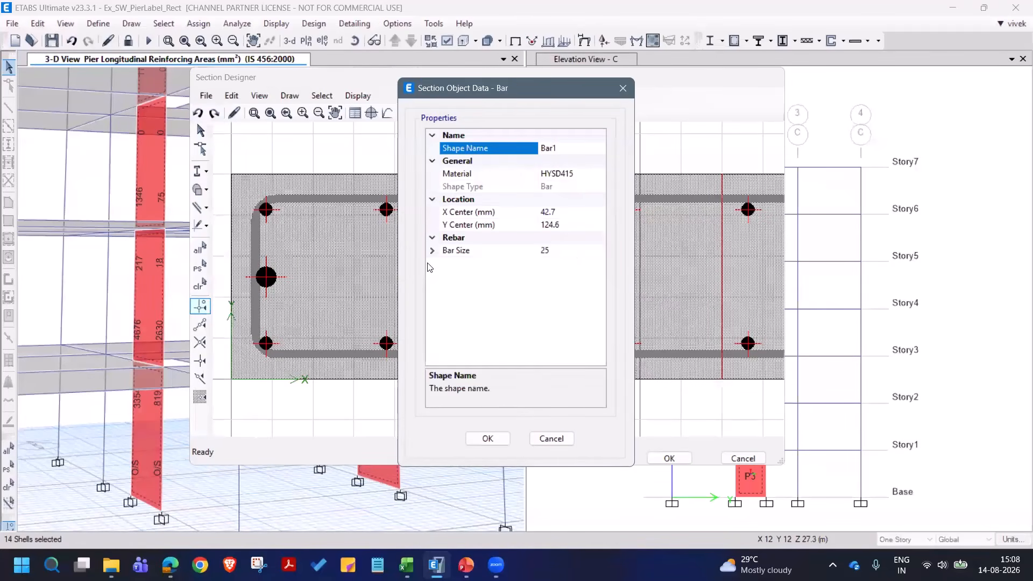
{"action": "left_click", "coordinate": [433, 252]}
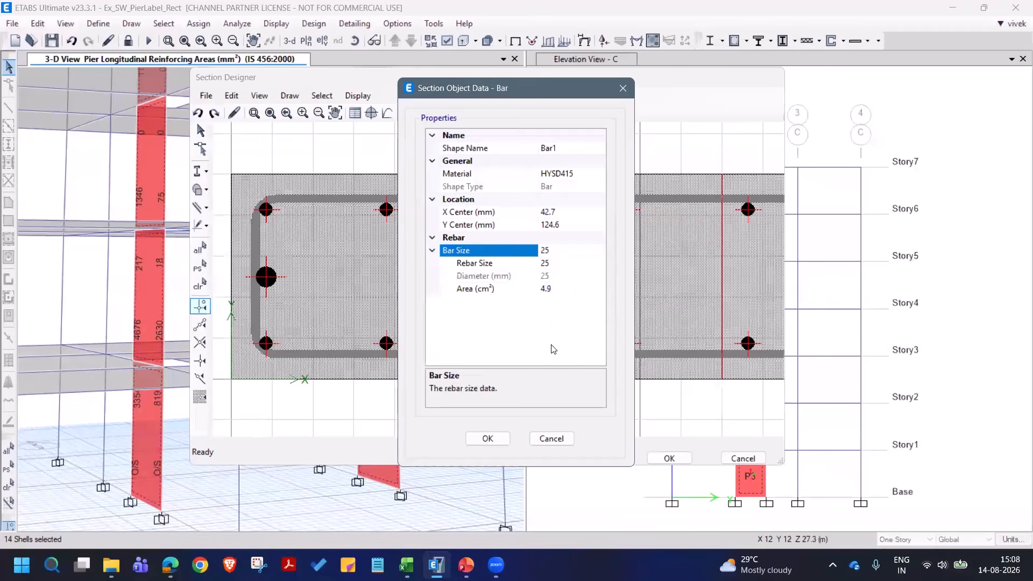
{"action": "left_click", "coordinate": [600, 264]}
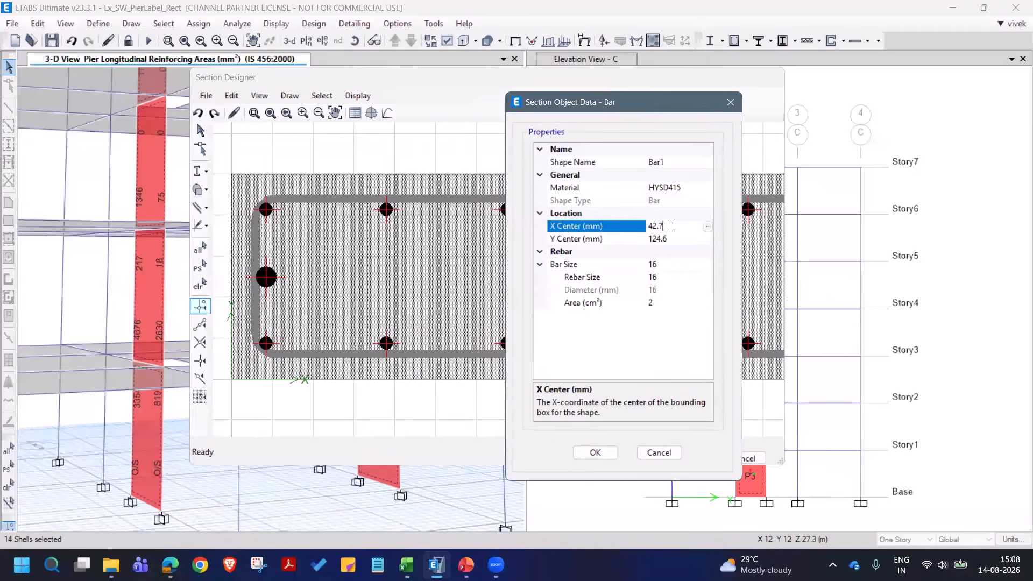
- Position the middle bar at the pier's left end with X Center 43 mm and Y Center 125 mm
{"action": "double_click", "coordinate": [672, 226]}
{"action": "type", "text": "43"}
{"action": "left_click", "coordinate": [675, 239]}
{"action": "double_click", "coordinate": [675, 239]}
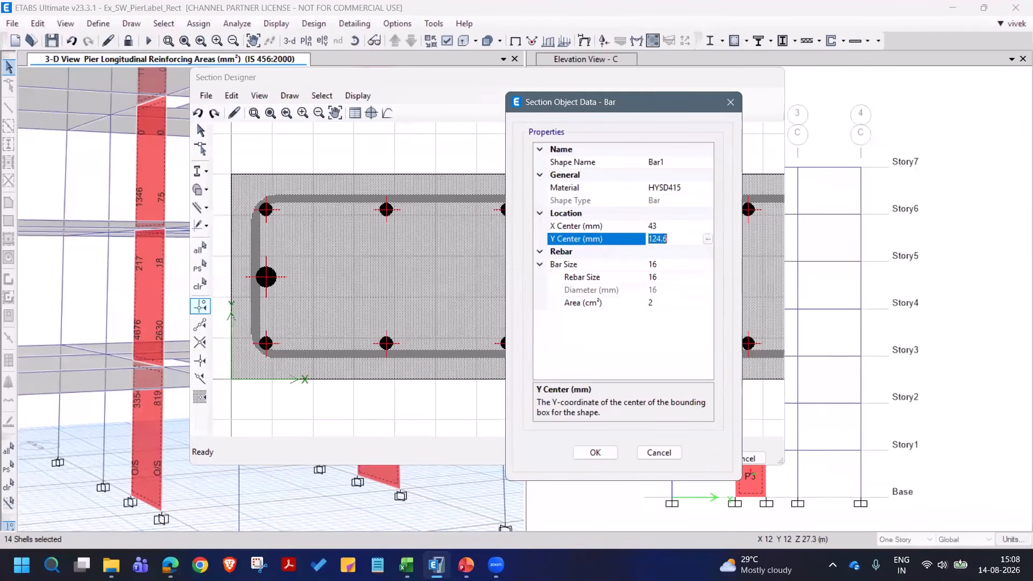
{"action": "type", "text": "125"}
{"action": "left_click", "coordinate": [669, 228]}
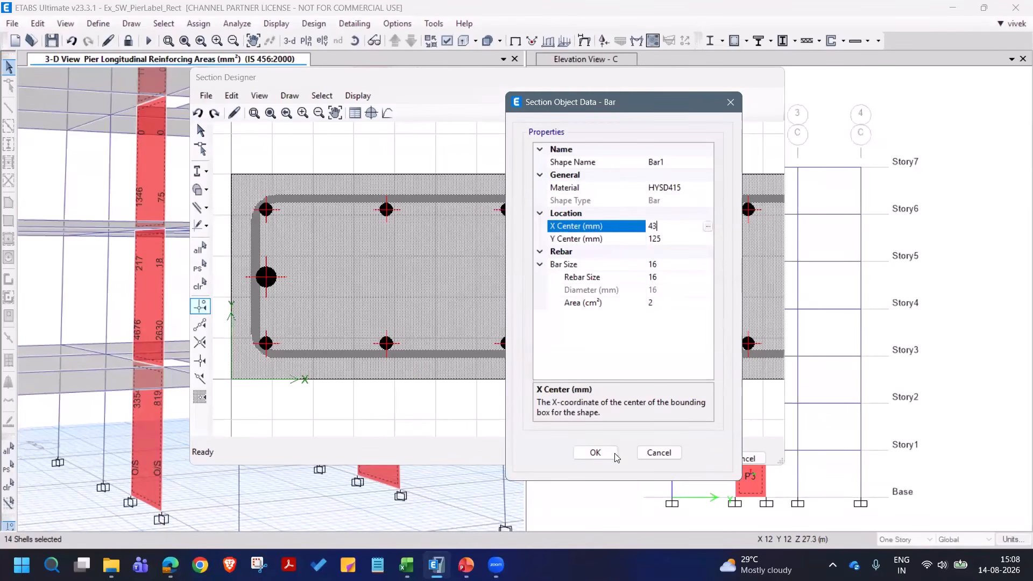
{"action": "left_click", "coordinate": [596, 451]}
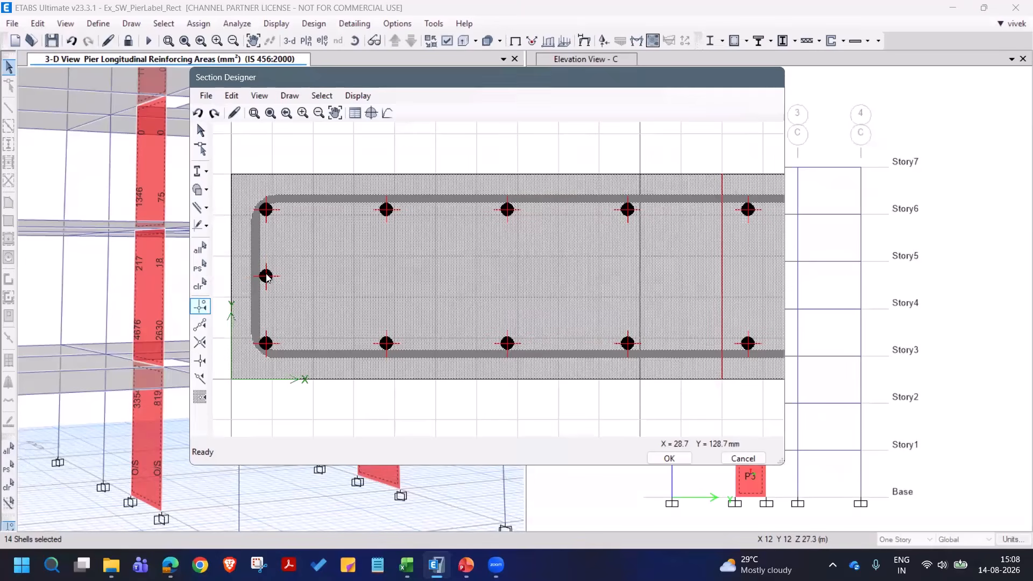
- Replicate the left-end middle bar once with dx 514 mm and dy 0 towards the inner edge of the boundary zone
{"action": "left_click", "coordinate": [268, 275]}
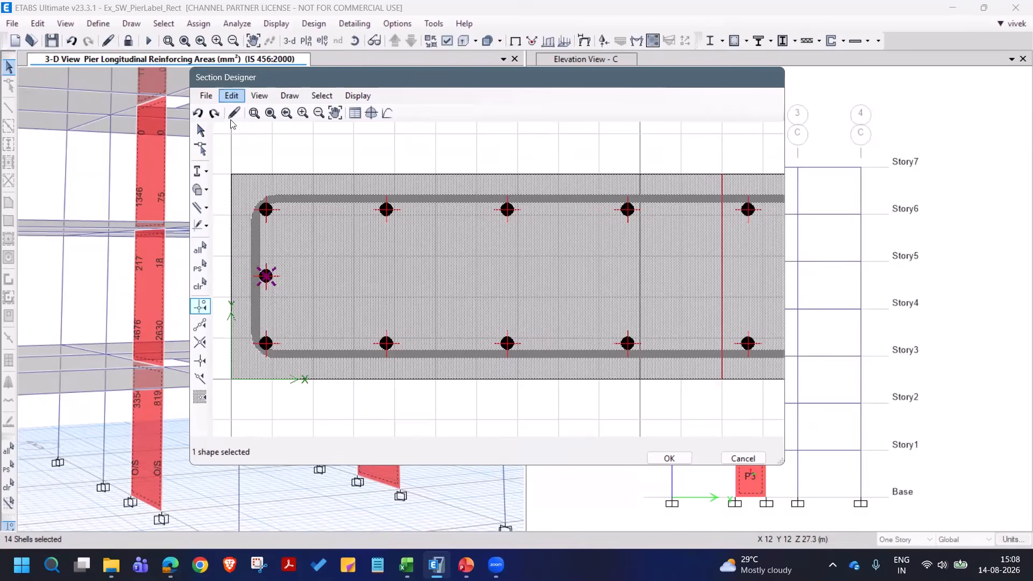
{"action": "key", "text": "Down"}
{"action": "key", "text": "Up"}
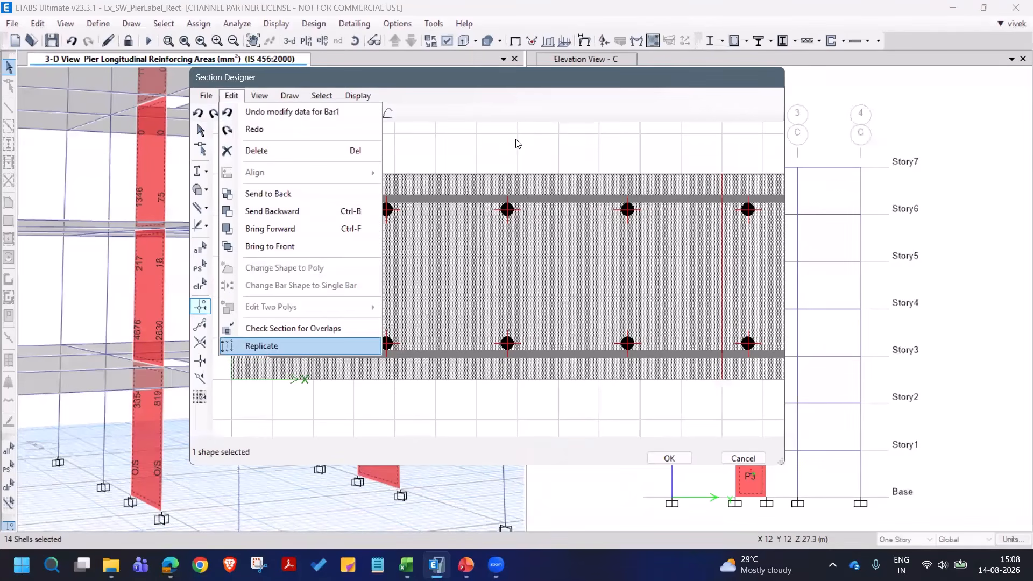
{"action": "key", "text": "Return"}
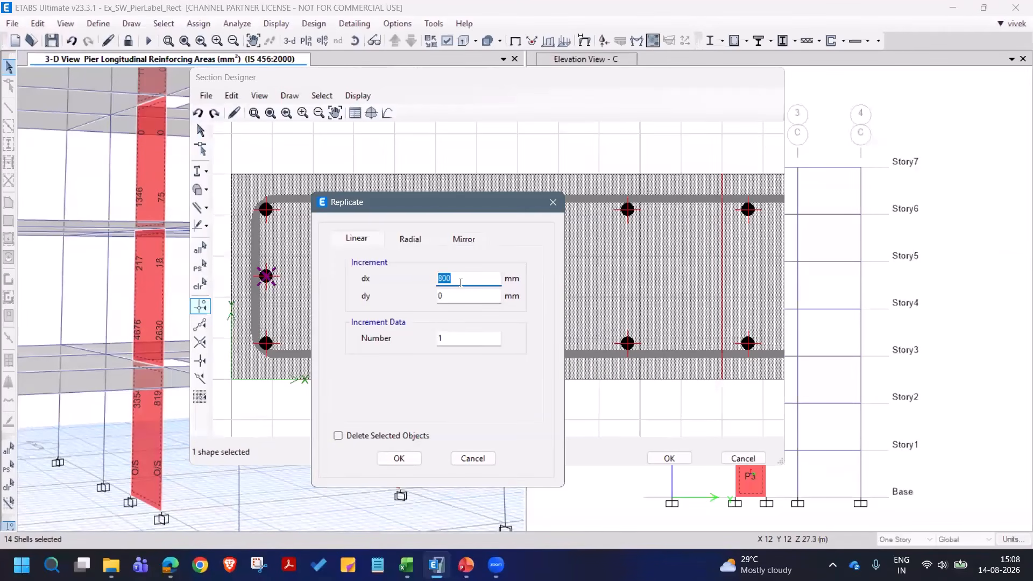
{"action": "type", "text": "600-43-43"}
{"action": "left_click", "coordinate": [464, 296]}
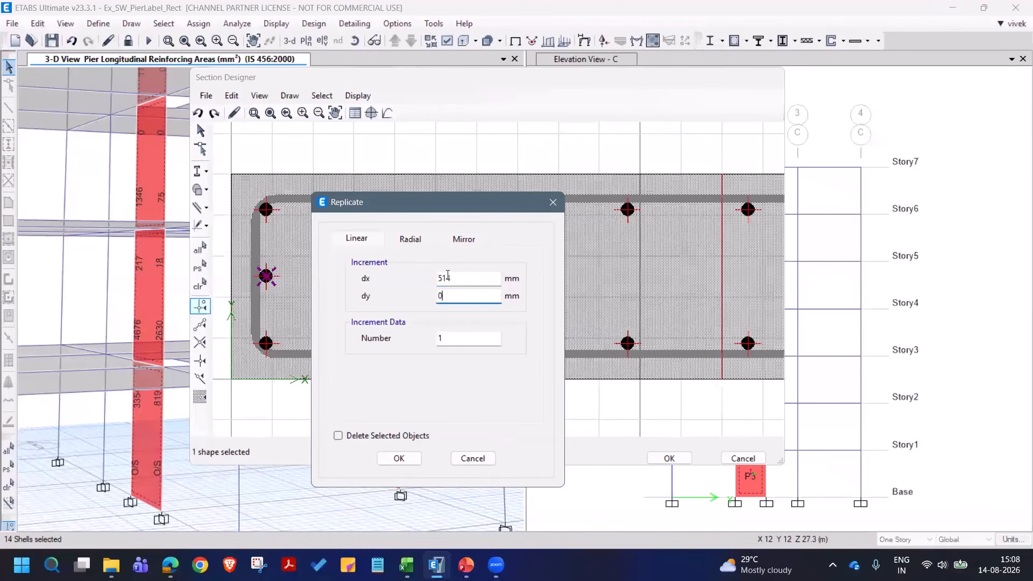
{"action": "left_click", "coordinate": [399, 458]}
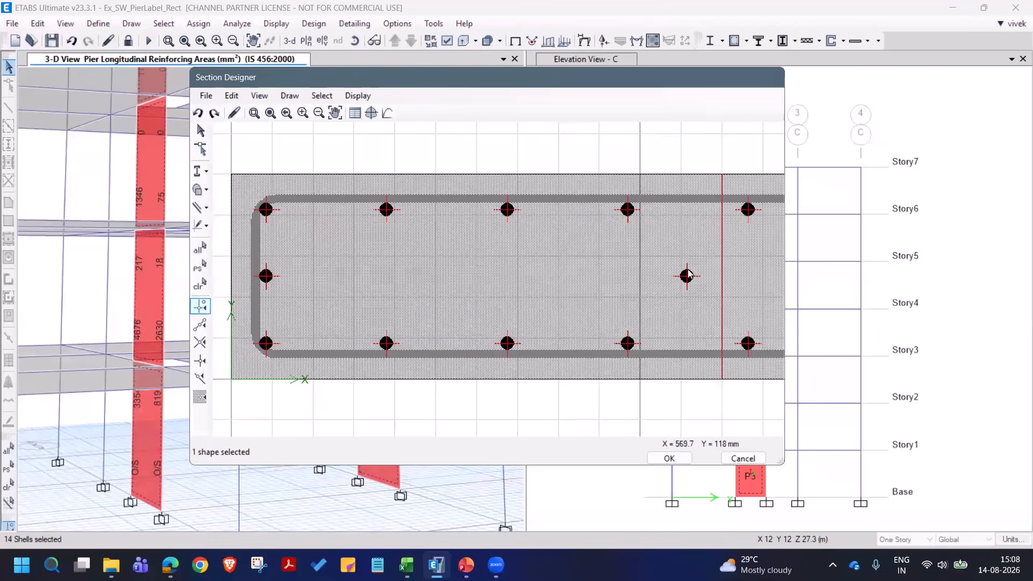
- Replicate the boundary zone's inner middle bar once with dx 0 and dy 82 mm to add a bar on the upper face
{"action": "left_click", "coordinate": [688, 277]}
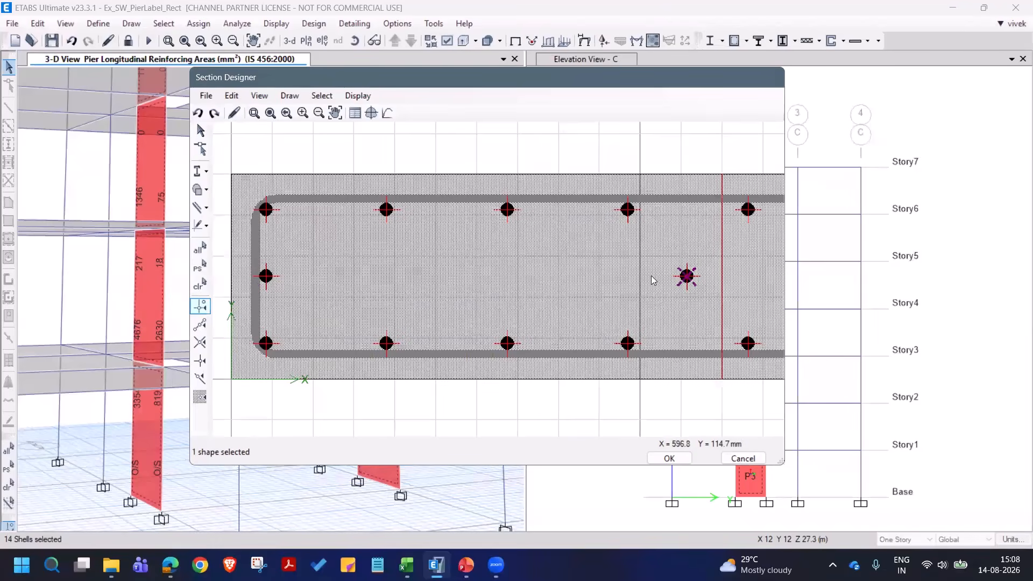
{"action": "left_click", "coordinate": [229, 100]}
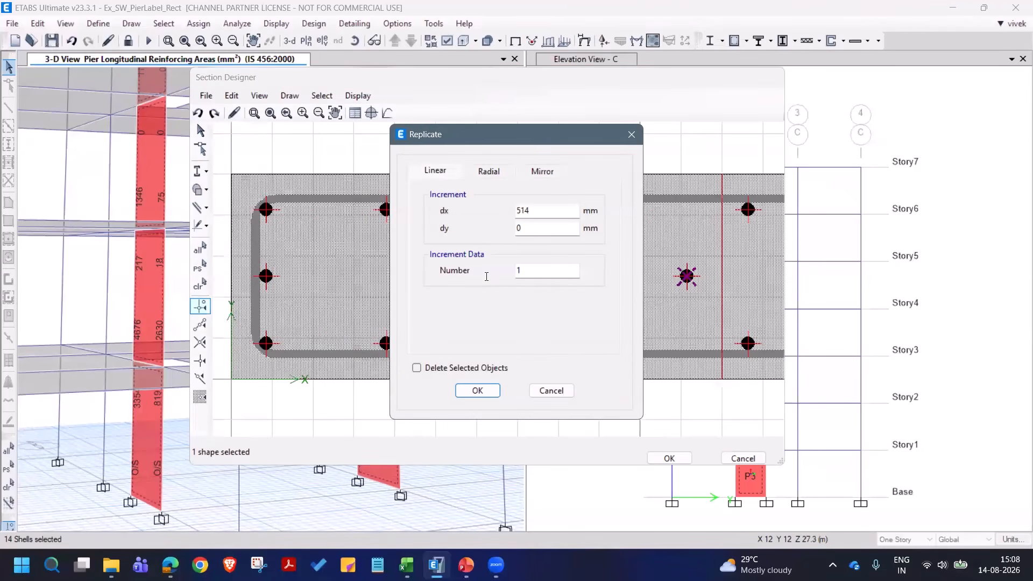
{"action": "left_click_drag", "start_coordinate": [533, 213], "coordinate": [513, 212]}
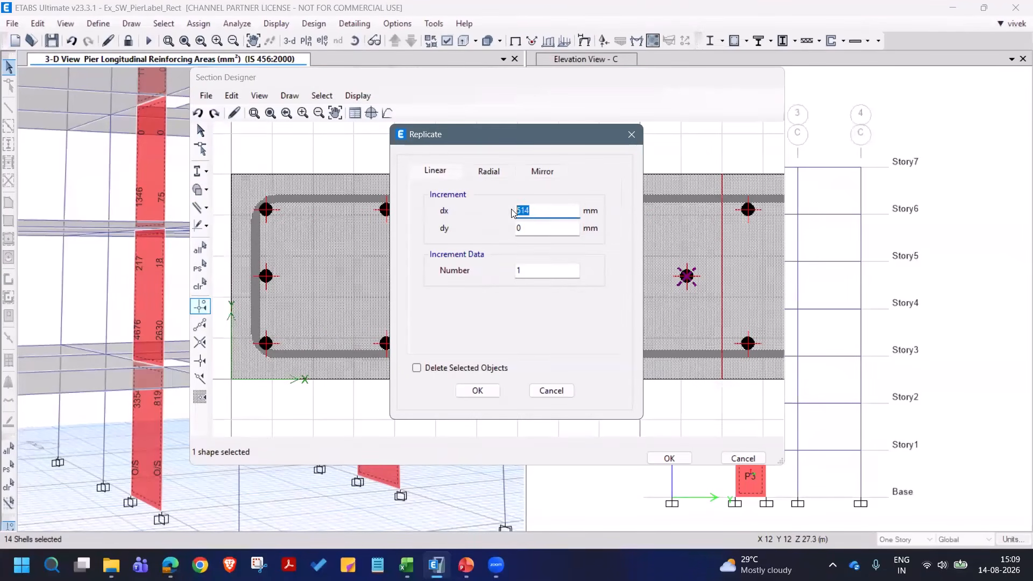
{"action": "type", "text": "0"}
{"action": "key", "text": "Tab"}
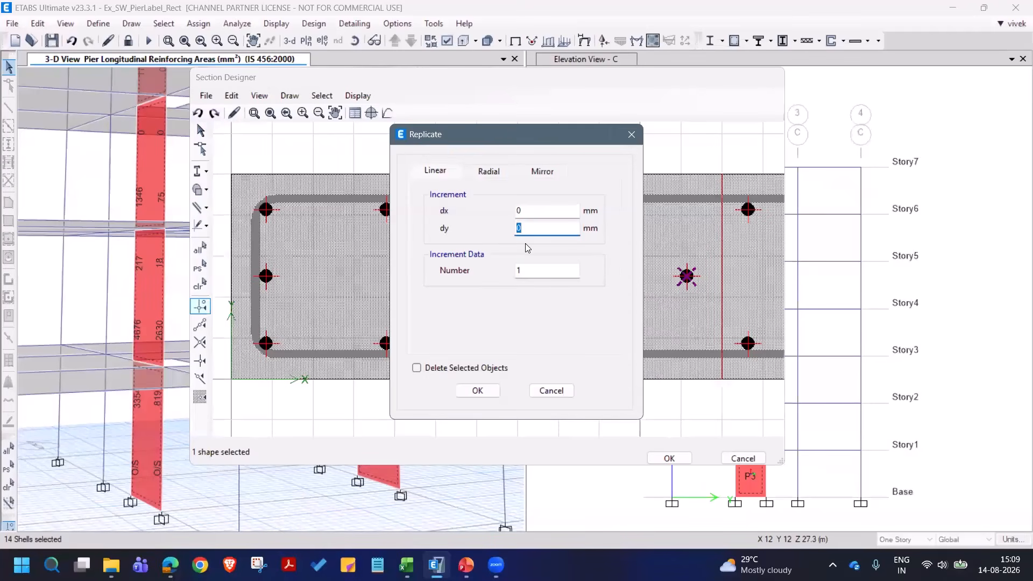
{"action": "type", "text": "125-43"}
{"action": "key", "text": "Tab"}
{"action": "left_click", "coordinate": [475, 391]}
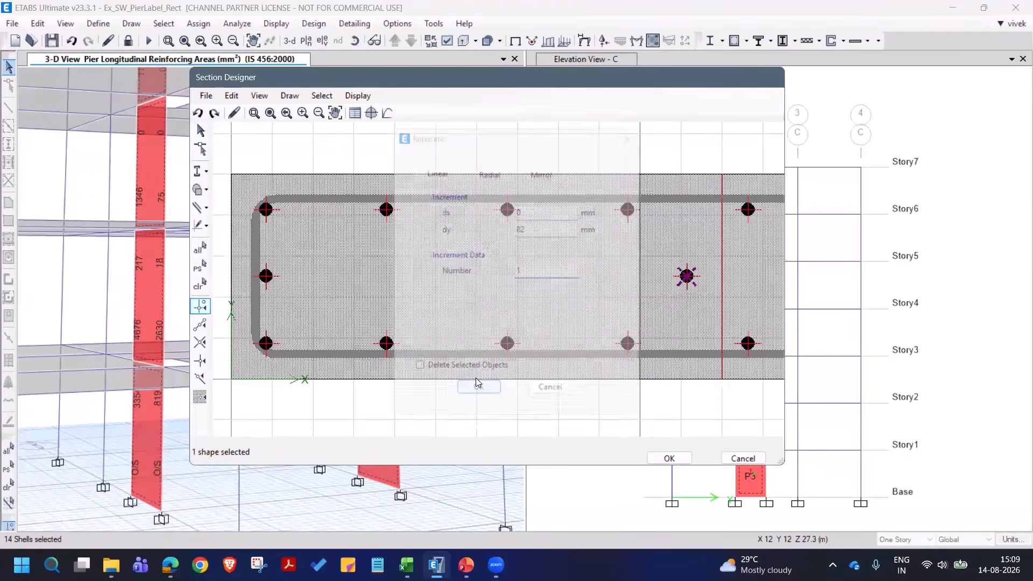
- Replicate the same inner middle bar once with dy -82 mm to add a bar on the lower face
{"action": "left_click", "coordinate": [687, 209]}
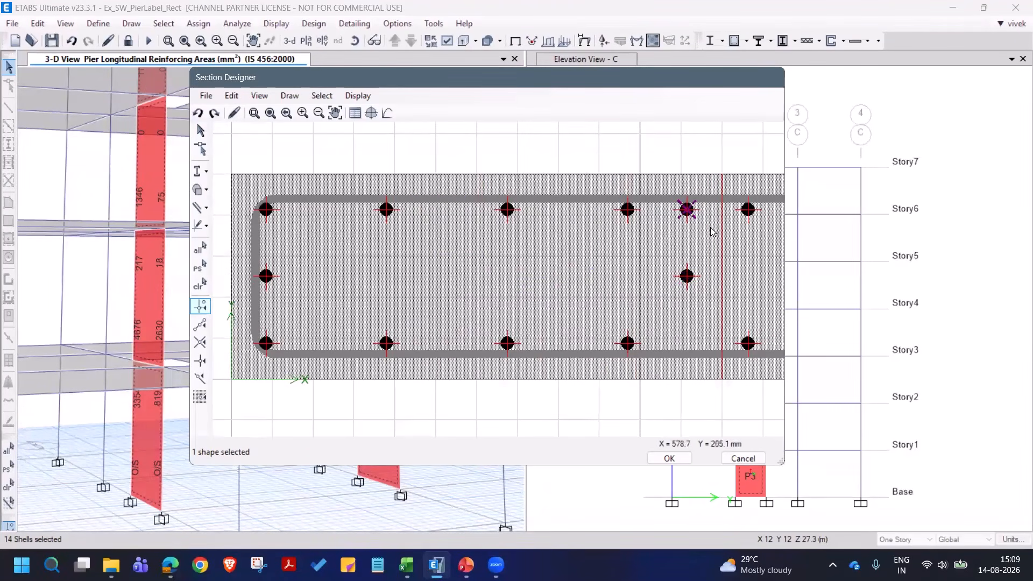
{"action": "left_click", "coordinate": [687, 209]}
{"action": "left_click", "coordinate": [687, 275]}
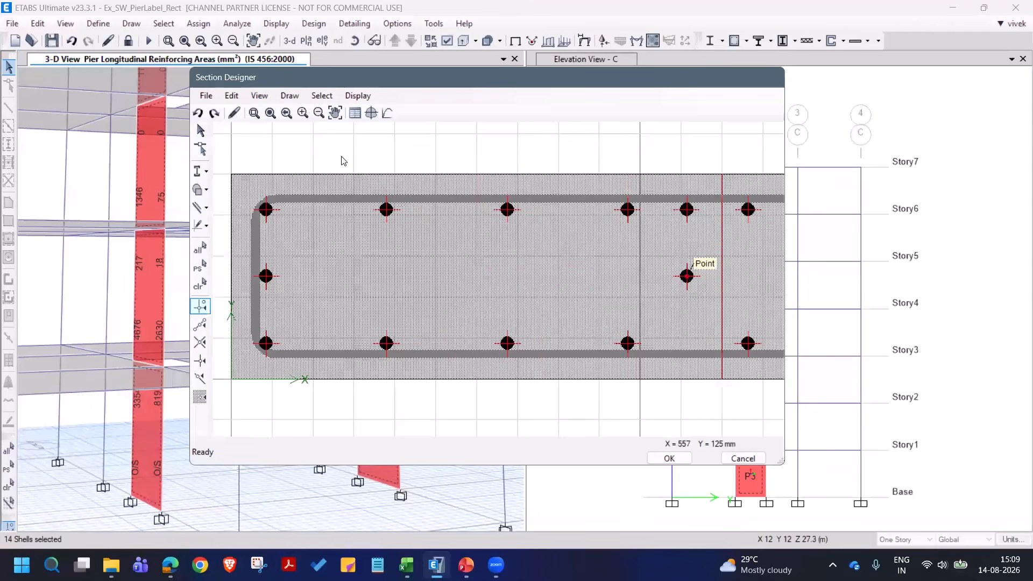
{"action": "left_click", "coordinate": [231, 95]}
{"action": "left_click", "coordinate": [255, 345]}
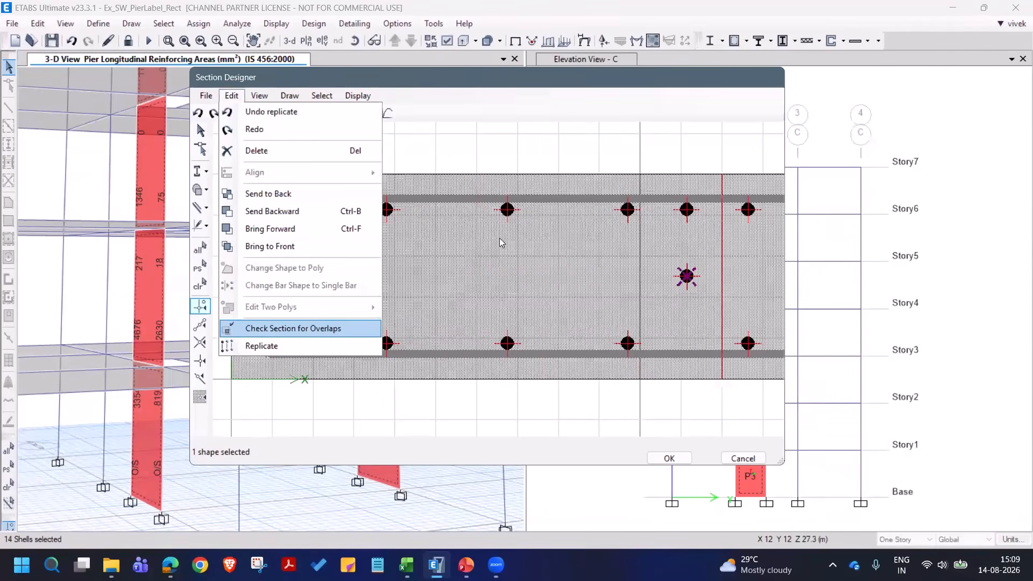
{"action": "type", "text": "-82"}
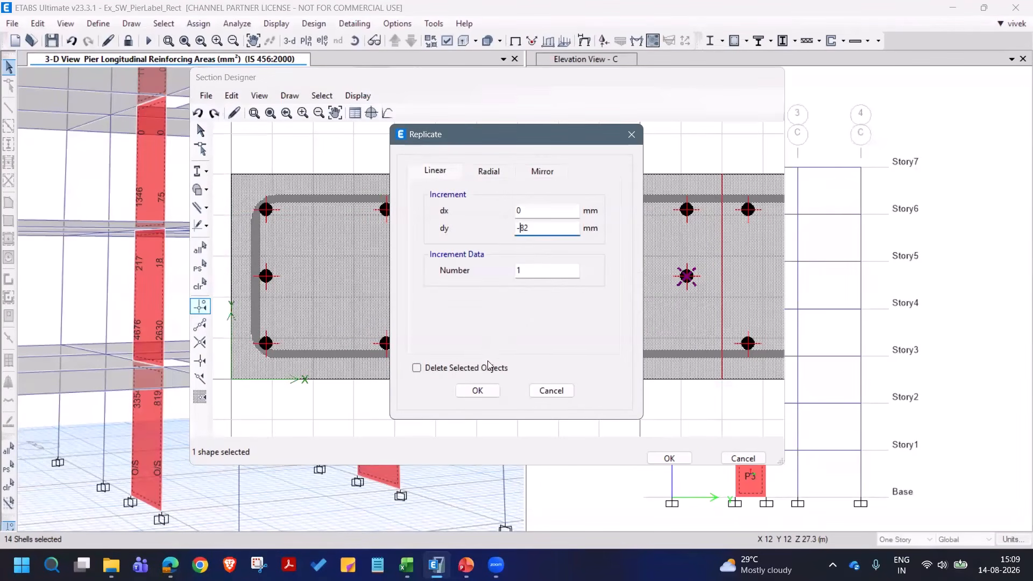
{"action": "left_click", "coordinate": [478, 390]}
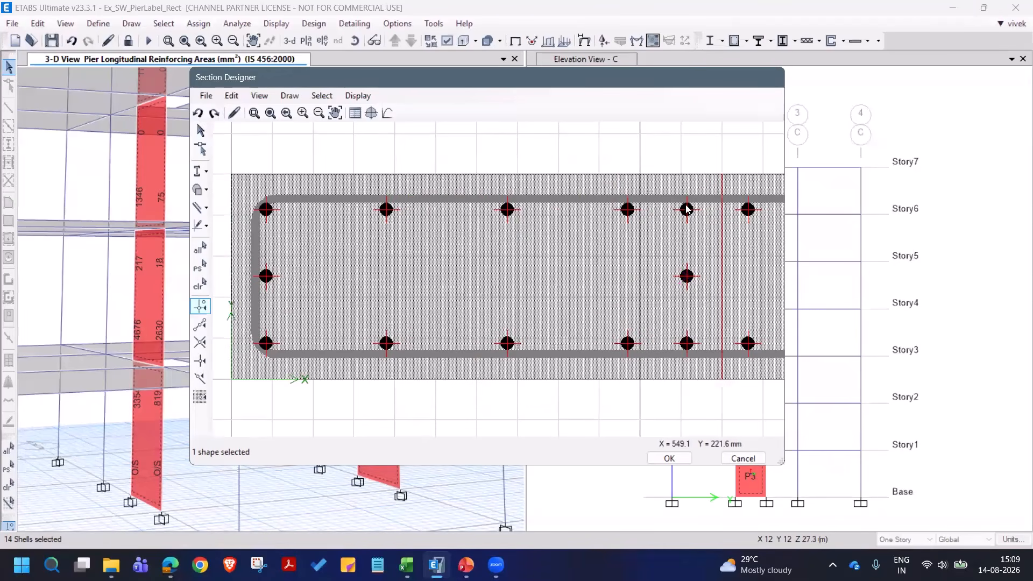
- Replicate the added upper and lower face bars together with dx -150 mm, dy 0 and number 3 across the left boundary zone
{"action": "left_click", "coordinate": [687, 209]}
{"action": "left_click", "coordinate": [697, 347]}
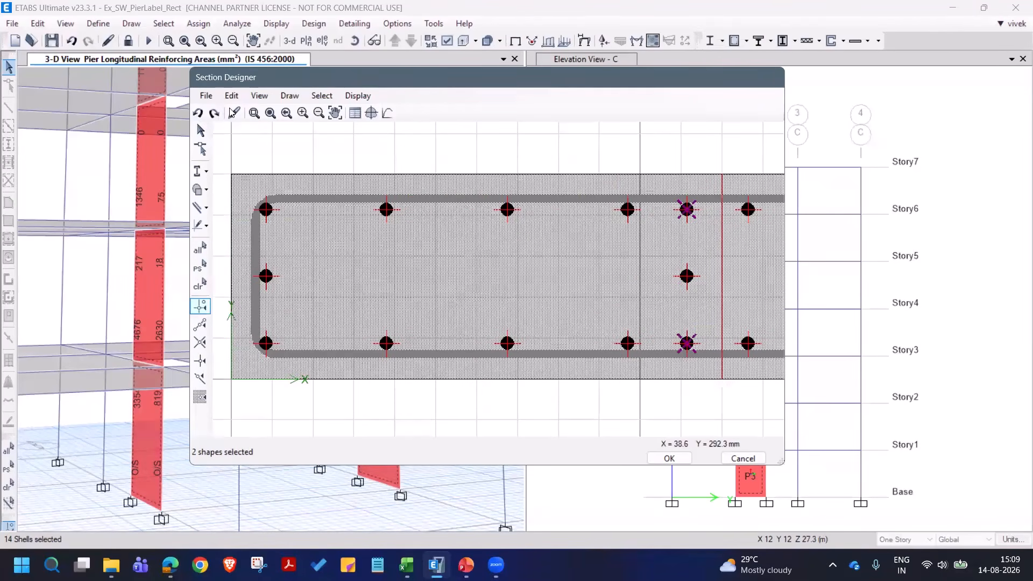
{"action": "left_click", "coordinate": [232, 95]}
{"action": "left_click", "coordinate": [264, 345]}
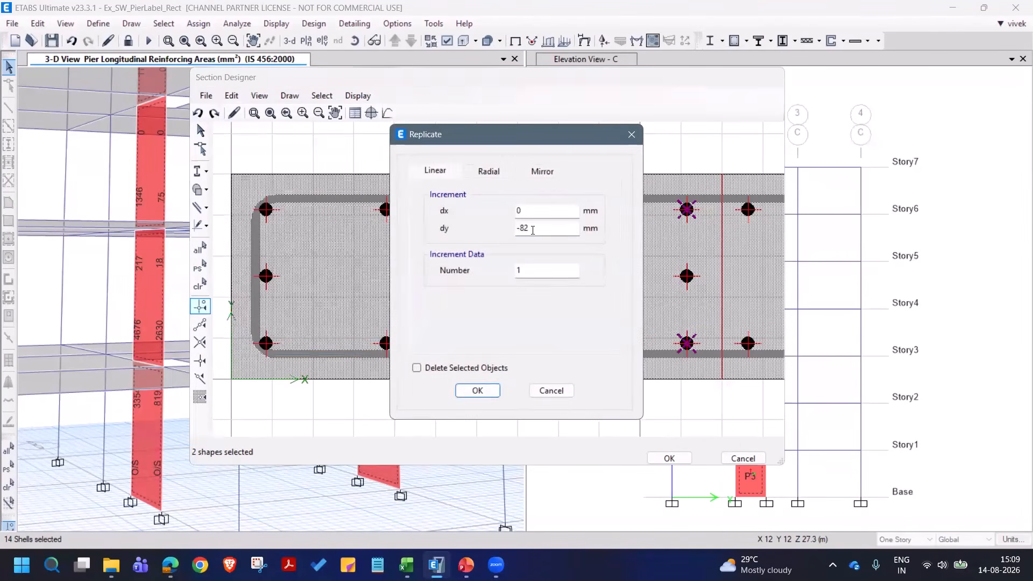
{"action": "left_click_drag", "start_coordinate": [533, 228], "coordinate": [485, 232]}
{"action": "type", "text": "0"}
{"action": "left_click_drag", "start_coordinate": [543, 134], "coordinate": [543, 322]}
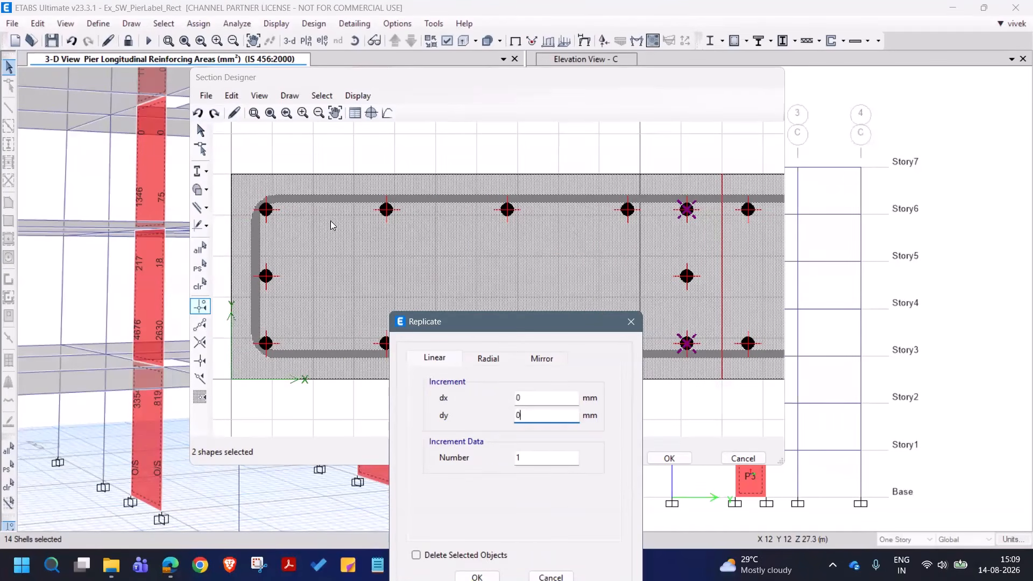
{"action": "left_click_drag", "start_coordinate": [512, 323], "coordinate": [518, 210]}
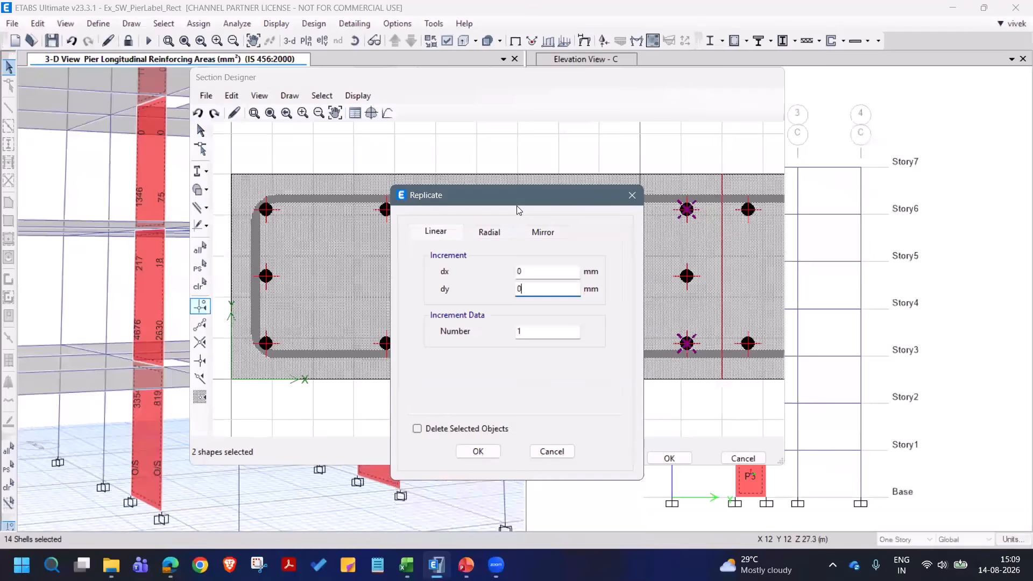
{"action": "left_click", "coordinate": [519, 272]}
{"action": "type", "text": "-150"}
{"action": "left_click", "coordinate": [529, 401]}
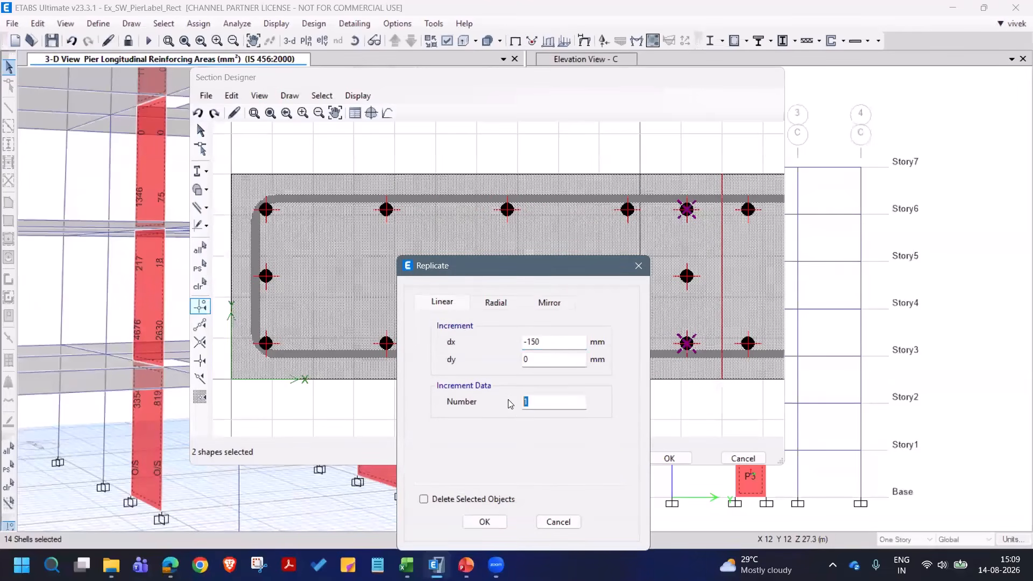
{"action": "type", "text": "3"}
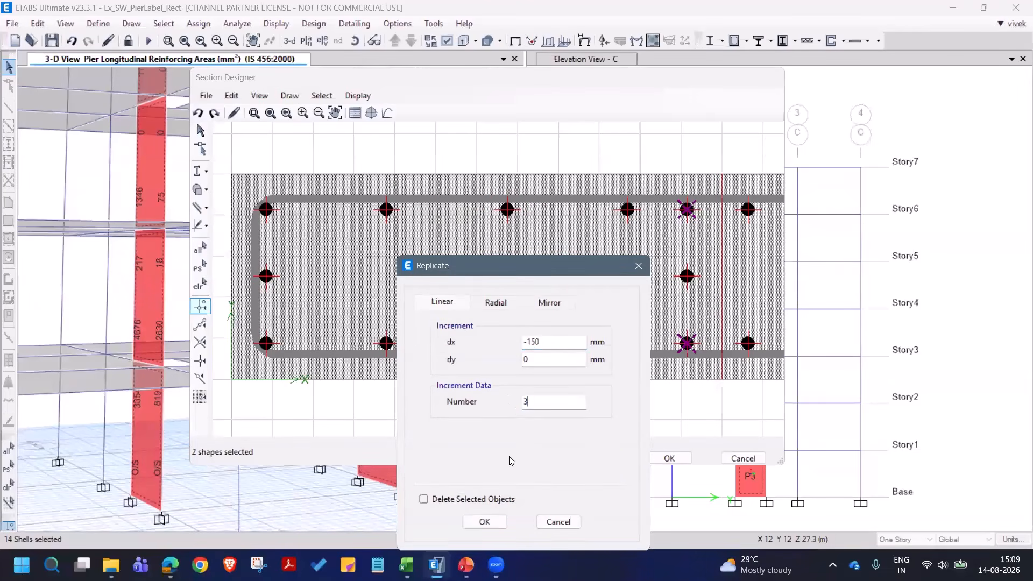
{"action": "left_click", "coordinate": [485, 522]}
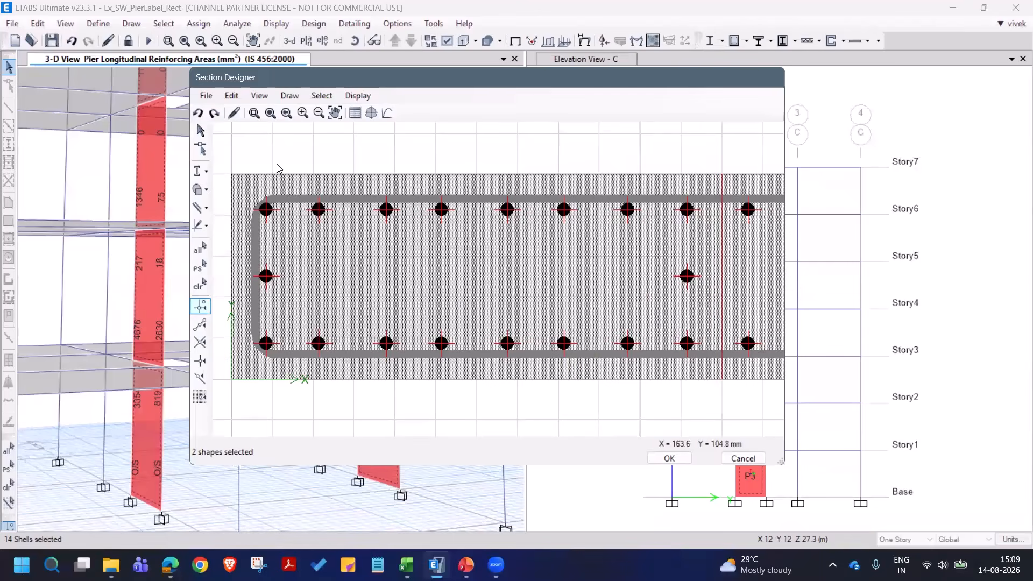
- Mirror the left boundary zone's added face bars and two middle bars about the line from (1000, 0) to (1000, 1) mm
{"action": "left_click", "coordinate": [271, 114]}
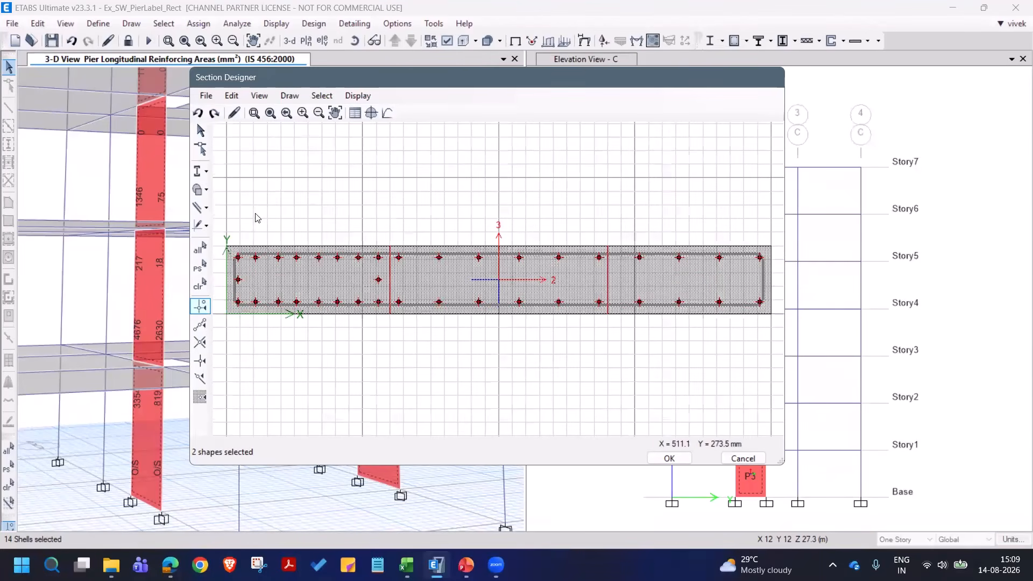
{"action": "left_click_drag", "start_coordinate": [229, 205], "coordinate": [392, 400]}
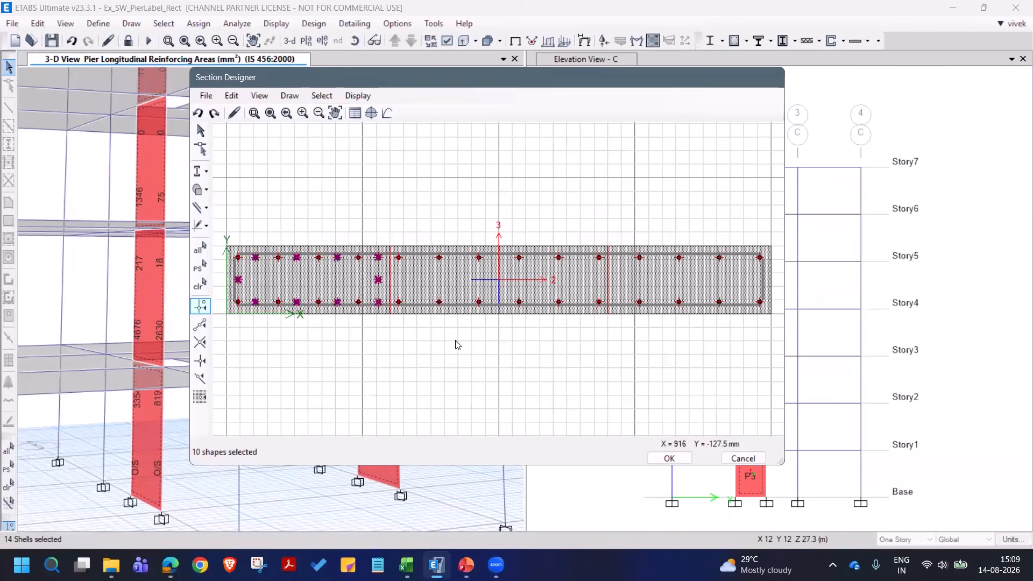
{"action": "left_click", "coordinate": [231, 96]}
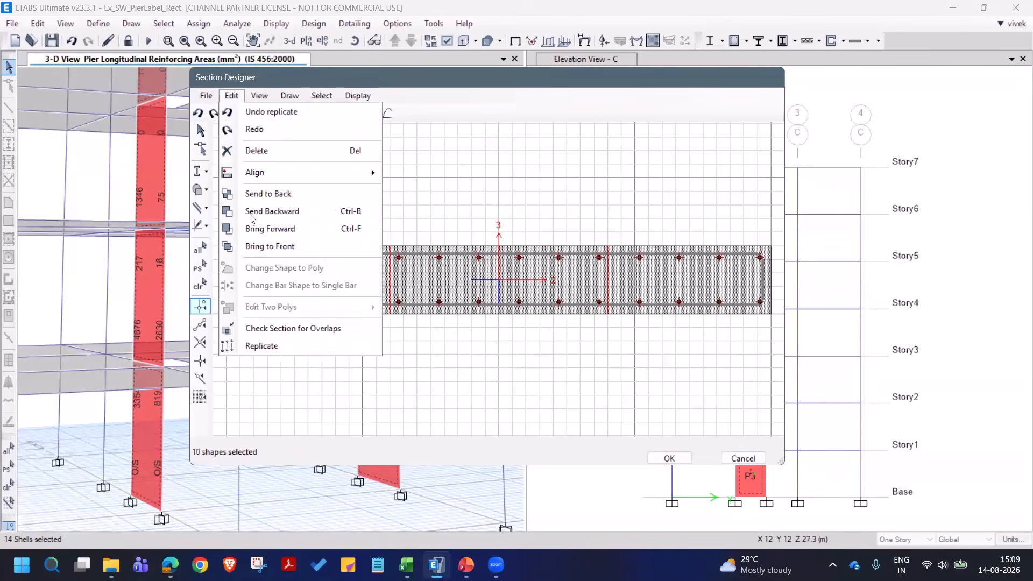
{"action": "left_click", "coordinate": [272, 345]}
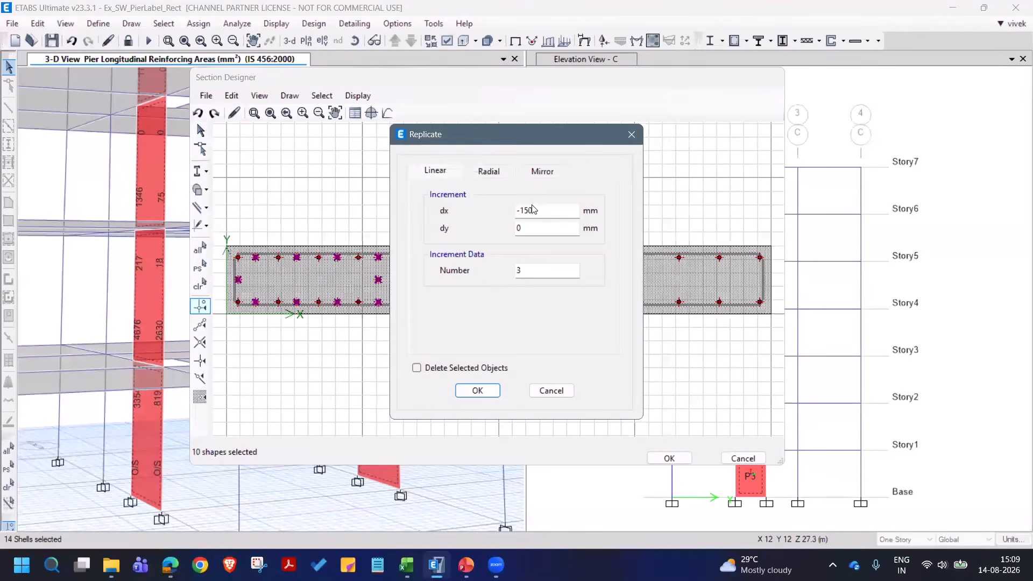
{"action": "left_click", "coordinate": [542, 210]}
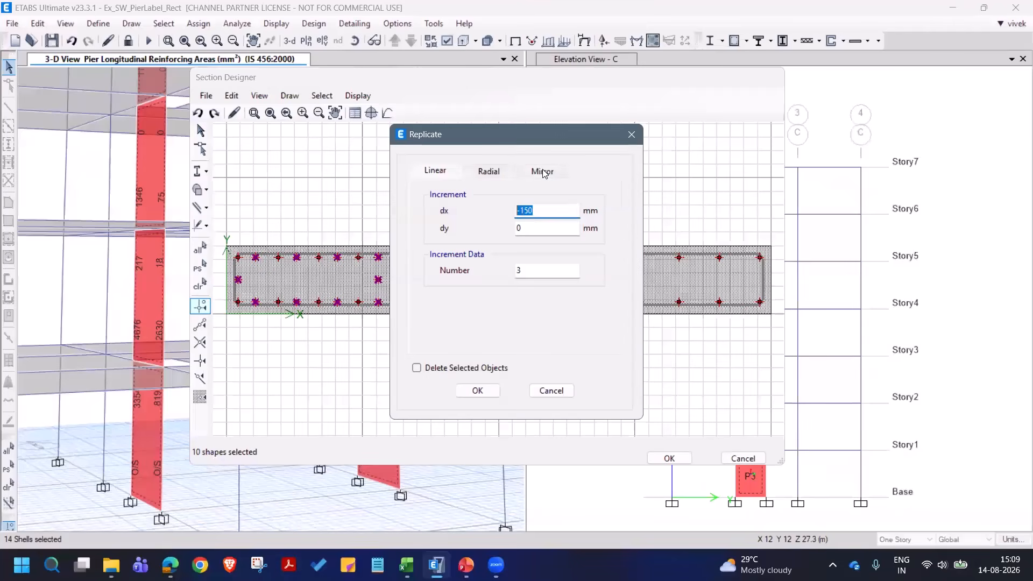
{"action": "left_click", "coordinate": [543, 172]}
{"action": "left_click", "coordinate": [539, 210]}
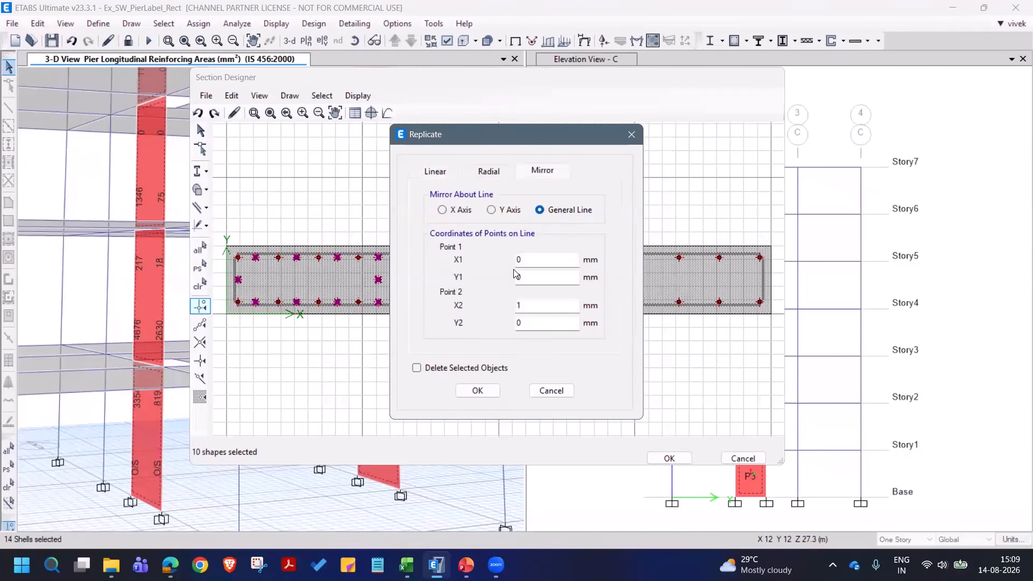
{"action": "double_click", "coordinate": [523, 259]}
{"action": "type", "text": "1000"}
{"action": "left_click", "coordinate": [520, 305]}
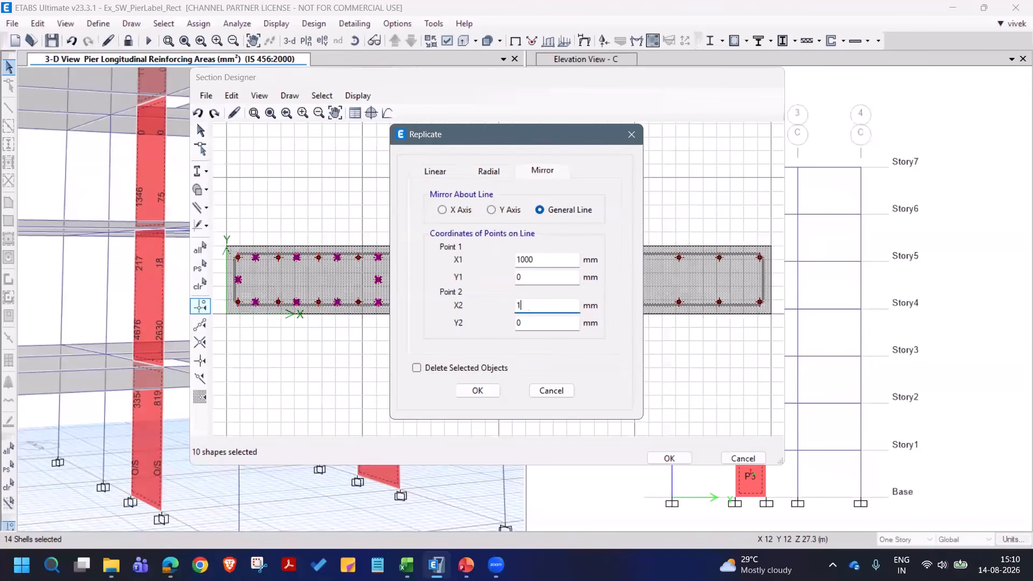
{"action": "left_click", "coordinate": [536, 275]}
{"action": "left_click", "coordinate": [539, 323]}
{"action": "left_click", "coordinate": [486, 394]}
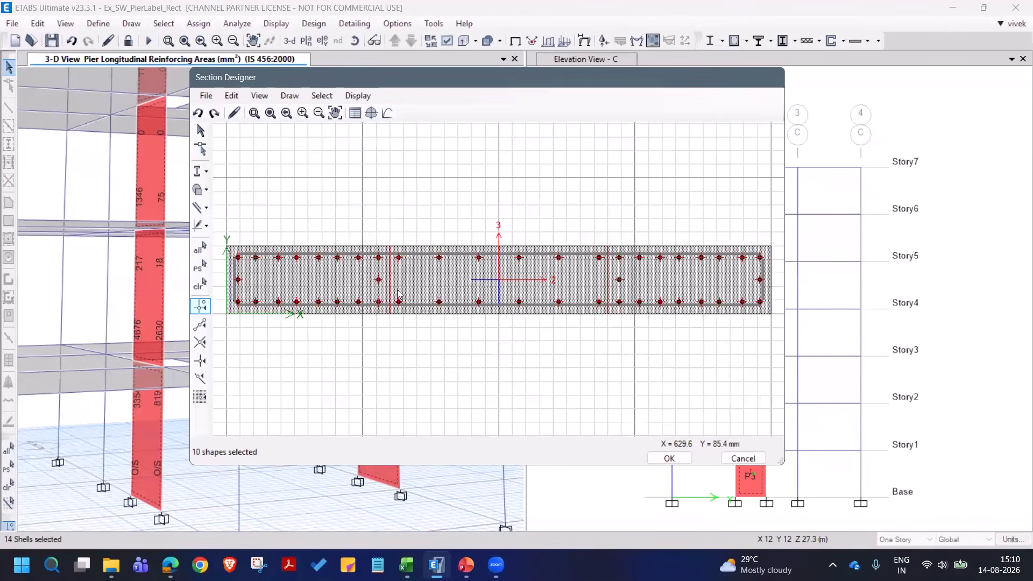
- Accept the Pier2 section drawing and its section data, and finish the pier section definitions
{"action": "left_click", "coordinate": [670, 458]}
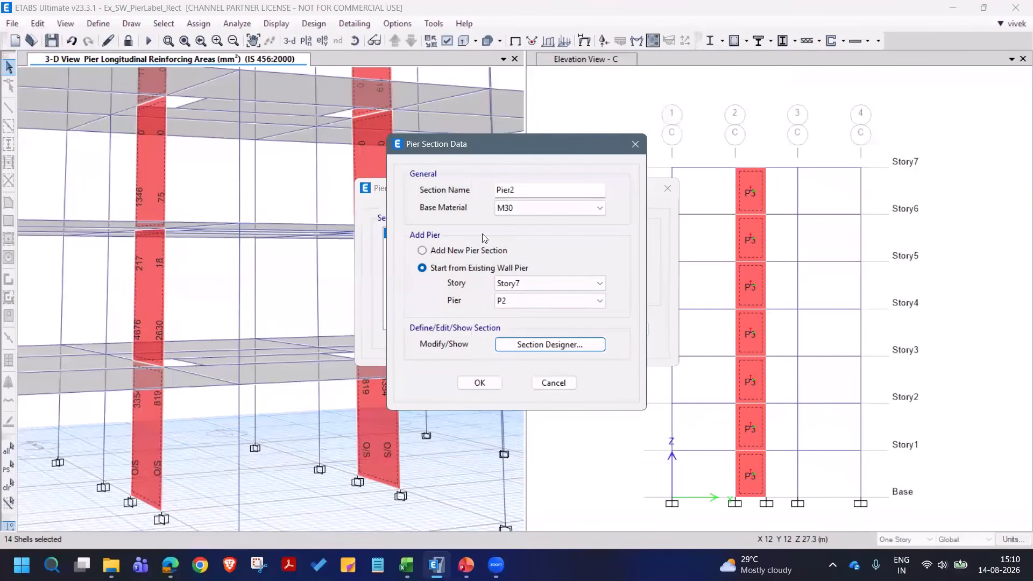
{"action": "left_click", "coordinate": [491, 383]}
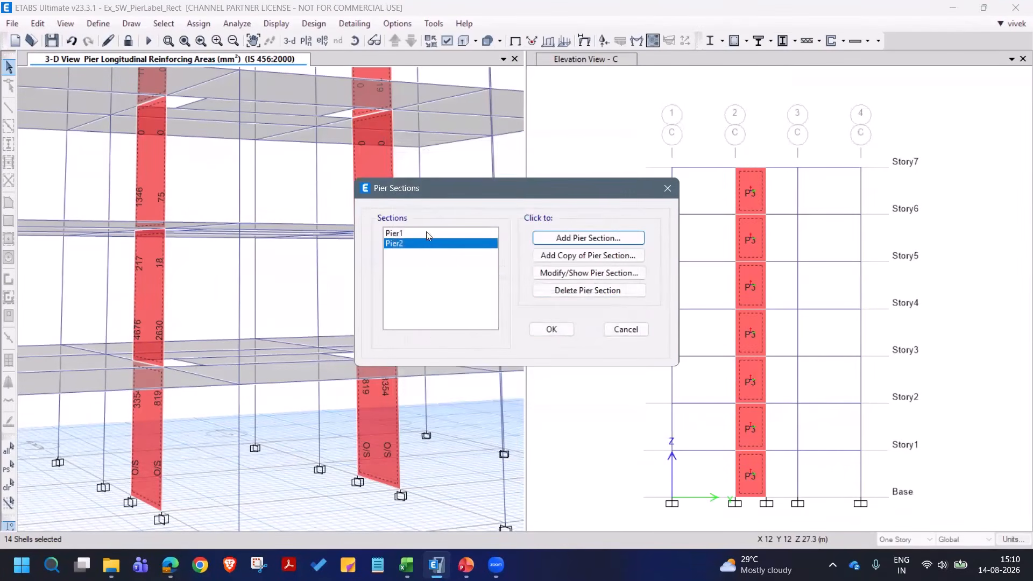
{"action": "left_click", "coordinate": [553, 330]}
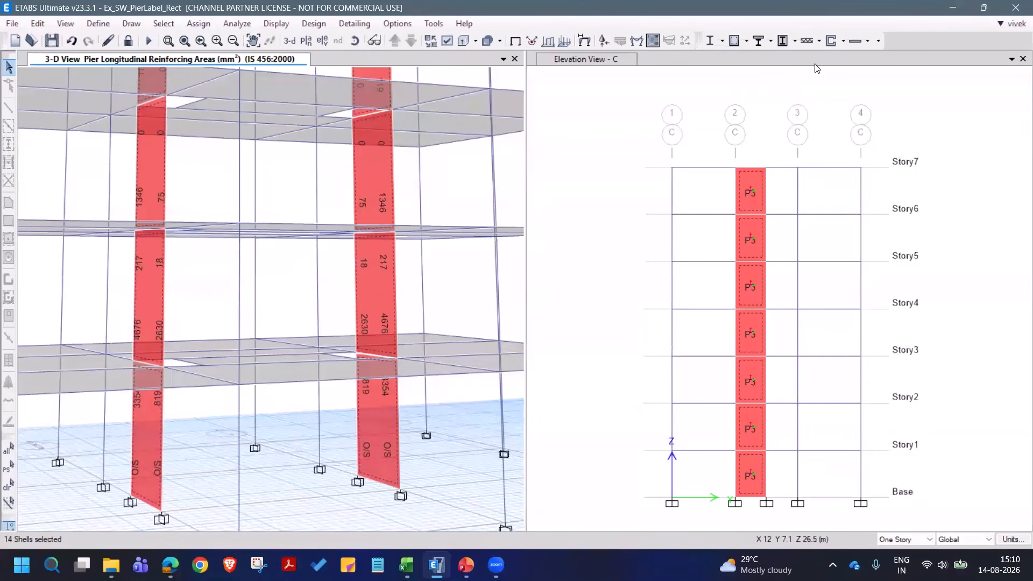
- Assign general reinforcing section Pier2 at bottom and top of the selected piers, with reinforcement to be checked
{"action": "left_click", "coordinate": [843, 42]}
{"action": "mouse_move", "coordinate": [844, 97]}
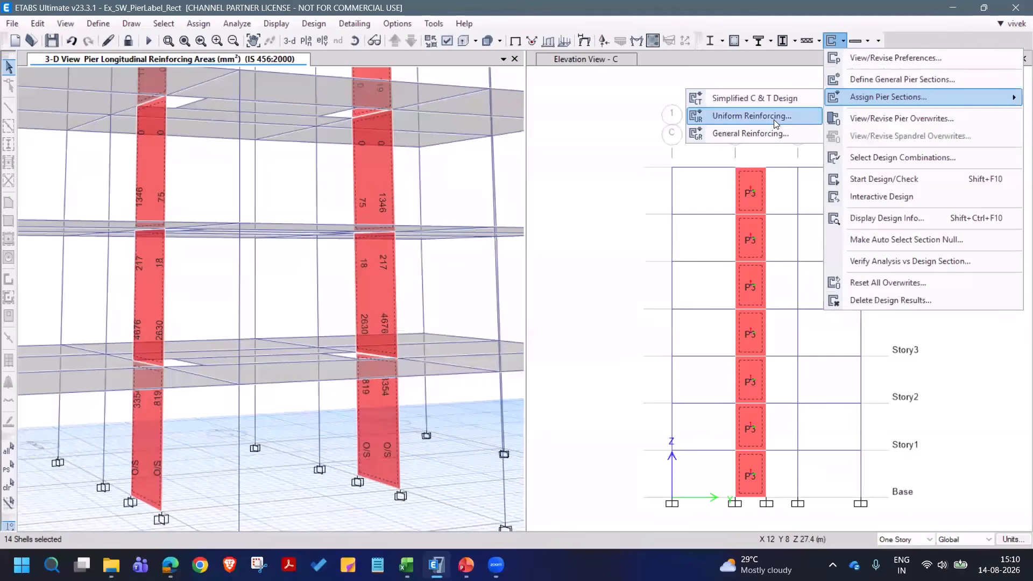
{"action": "left_click", "coordinate": [753, 134]}
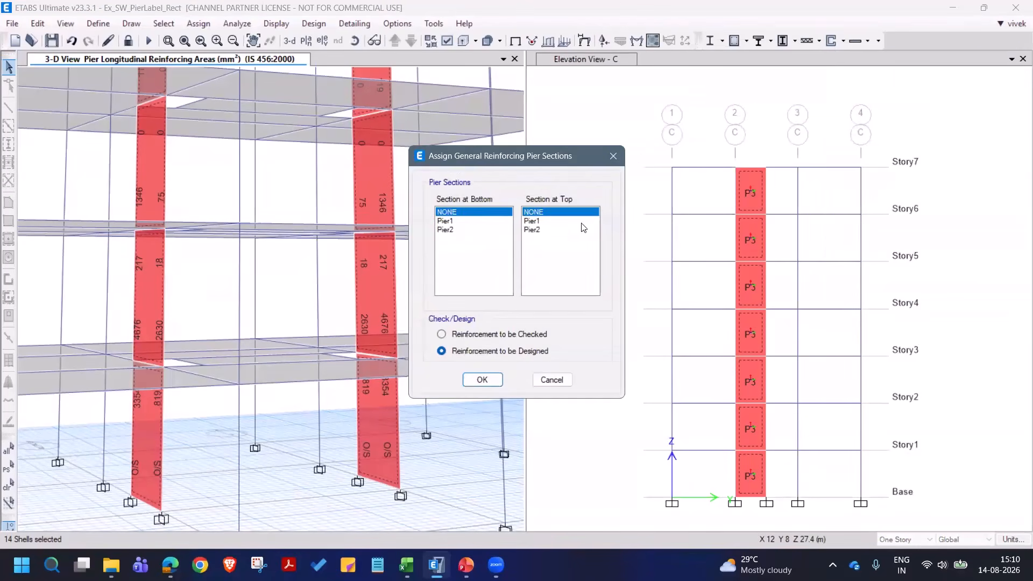
{"action": "left_click", "coordinate": [453, 231]}
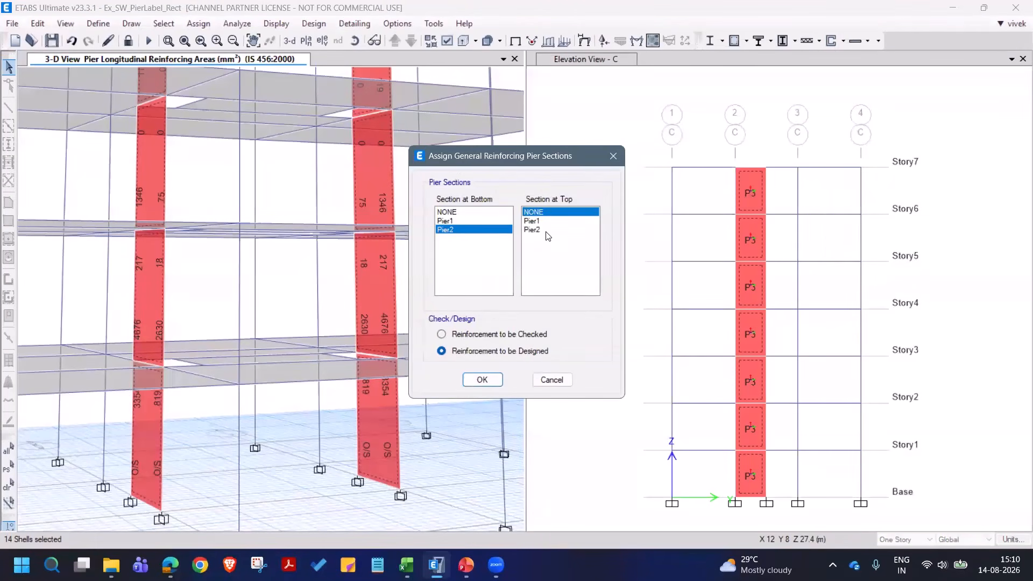
{"action": "left_click", "coordinate": [547, 230]}
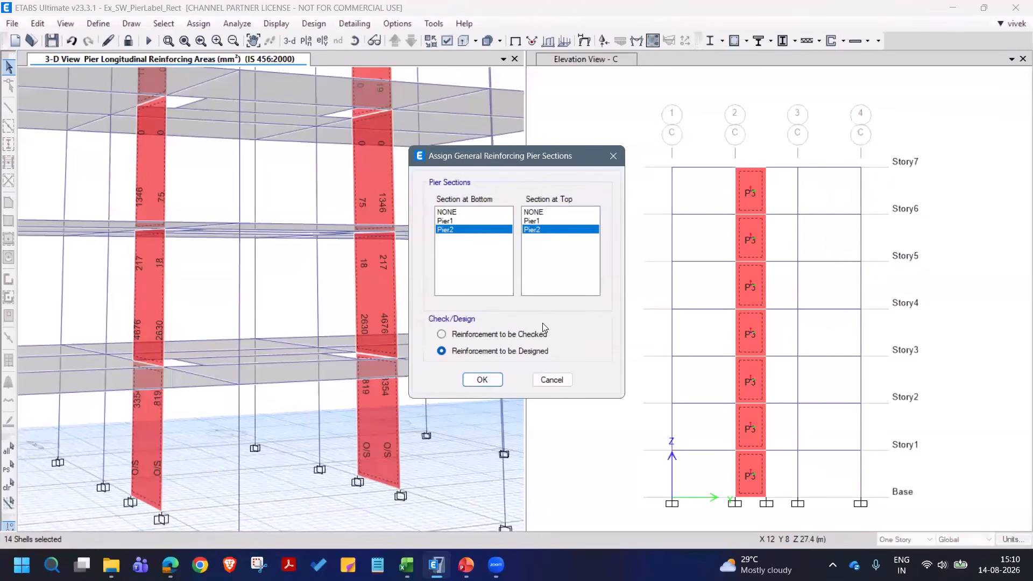
{"action": "left_click", "coordinate": [487, 335]}
{"action": "left_click", "coordinate": [482, 380]}
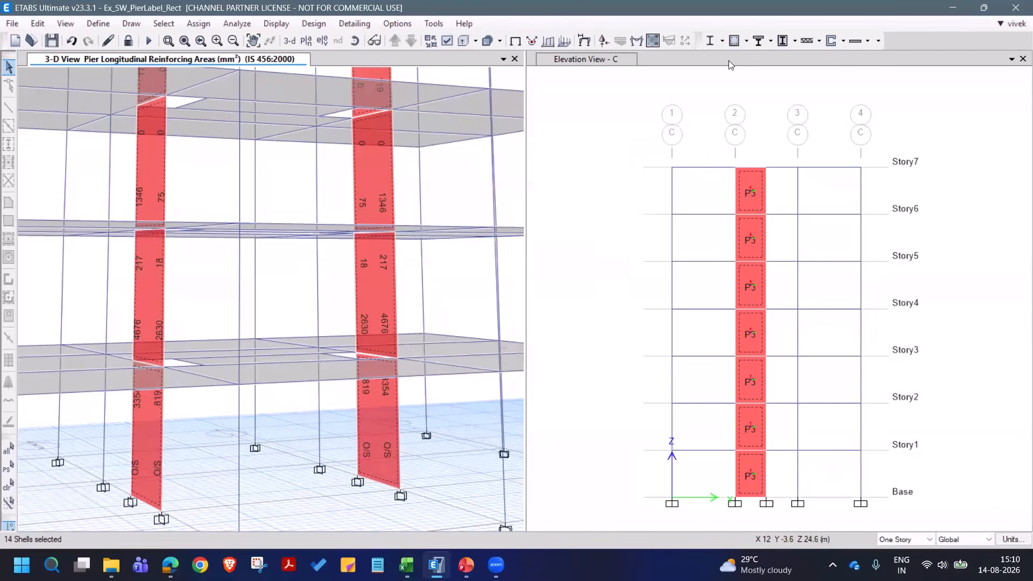
- Run the shear wall check and open the design details of the Story1 pier P3
{"action": "left_click", "coordinate": [832, 40]}
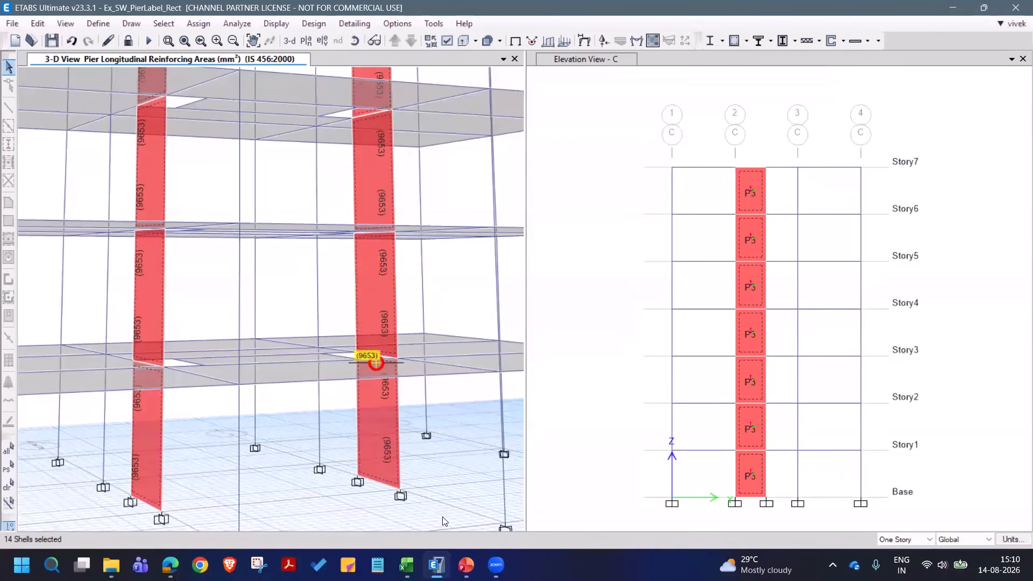
{"action": "mouse_move", "coordinate": [381, 469]}
{"action": "scroll", "coordinate": [381, 465], "scroll_direction": "up", "scroll_amount": 3}
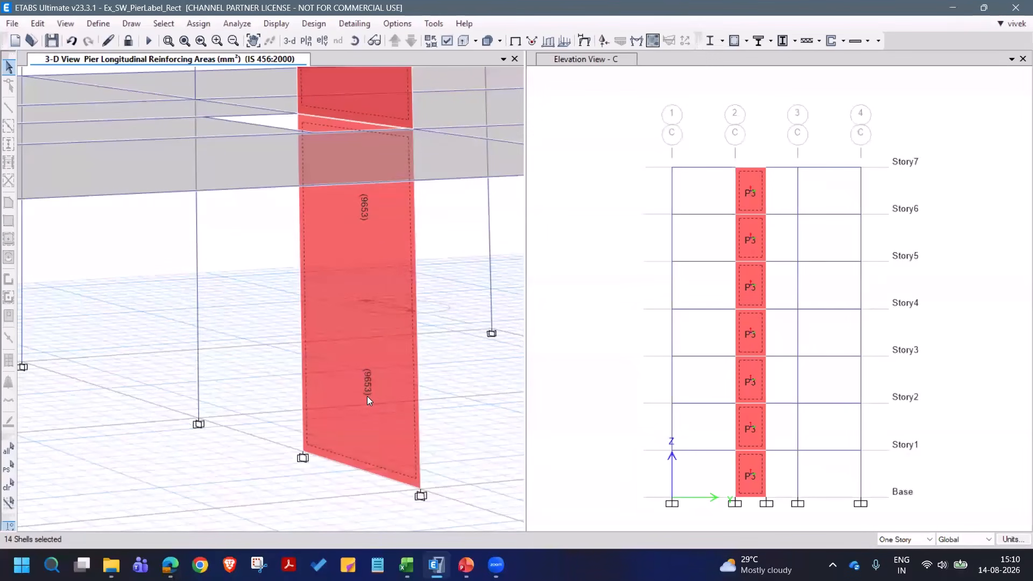
{"action": "mouse_move", "coordinate": [355, 375]}
{"action": "right_click", "coordinate": [368, 310]}
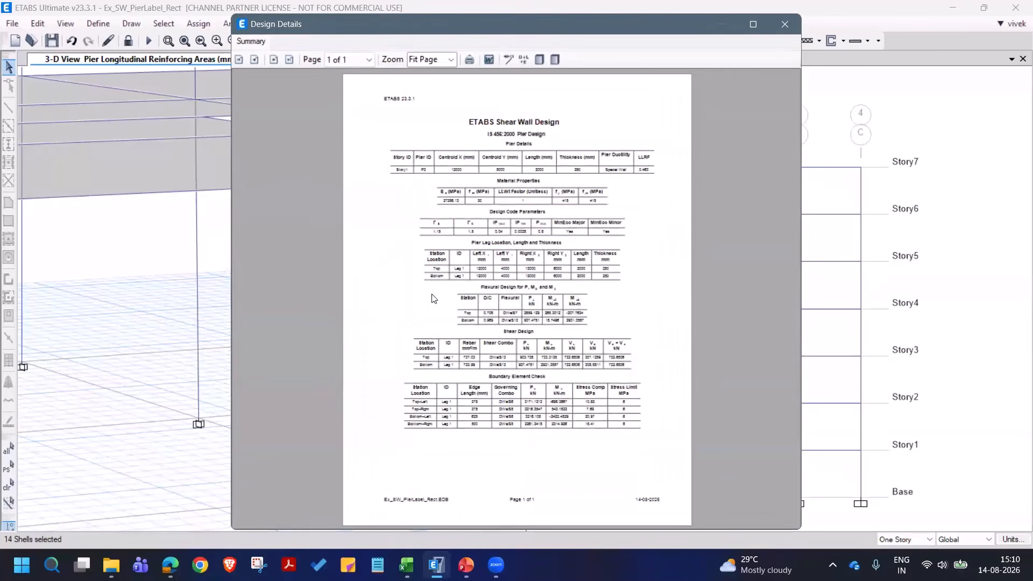
- Examine the pier's flexural D/C ratios, shear design and boundary element check at Fit Width zoom, and close the report
{"action": "left_click", "coordinate": [451, 60]}
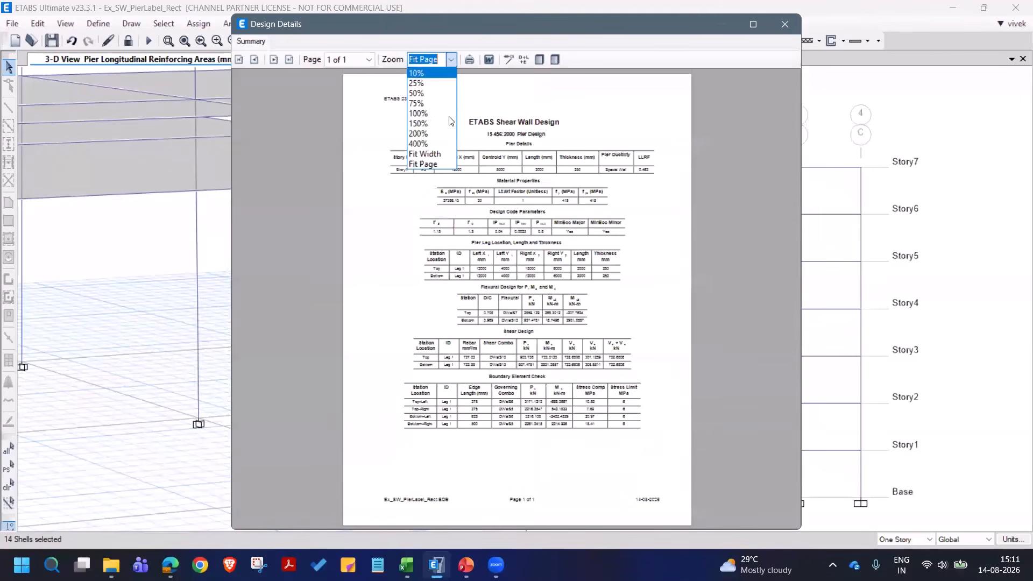
{"action": "left_click", "coordinate": [425, 151]}
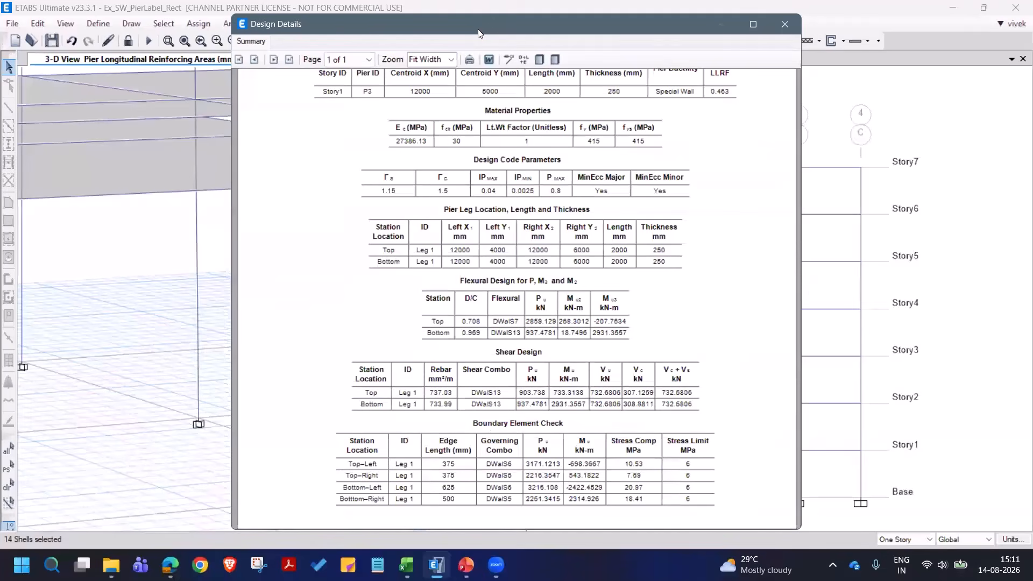
{"action": "left_click_drag", "start_coordinate": [478, 29], "coordinate": [447, 45]}
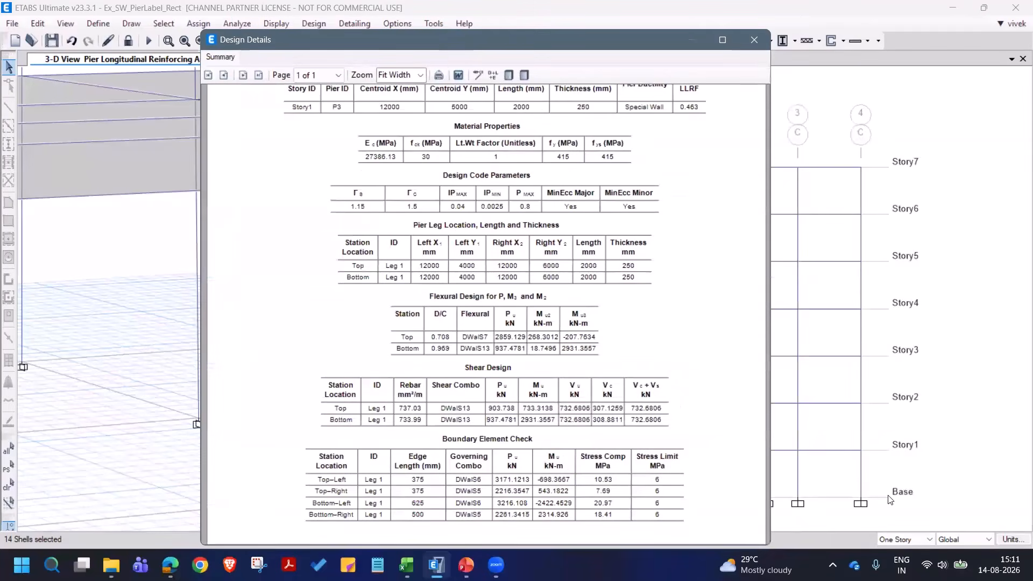
{"action": "left_click_drag", "start_coordinate": [762, 546], "coordinate": [968, 537]}
{"action": "scroll", "coordinate": [671, 379], "scroll_direction": "up", "scroll_amount": 3}
{"action": "scroll", "coordinate": [551, 391], "scroll_direction": "down", "scroll_amount": 1}
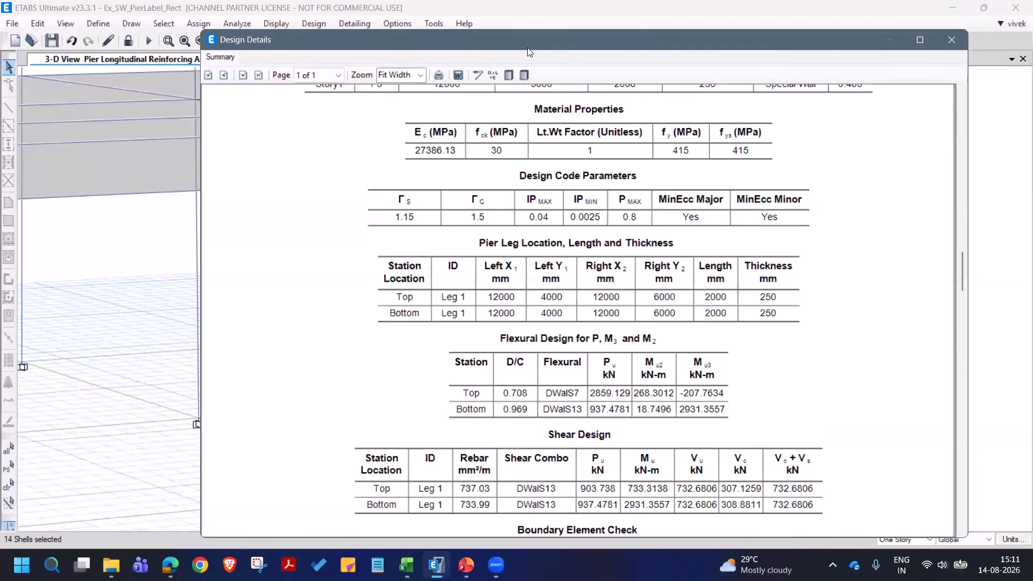
{"action": "left_click_drag", "start_coordinate": [528, 48], "coordinate": [532, 48]}
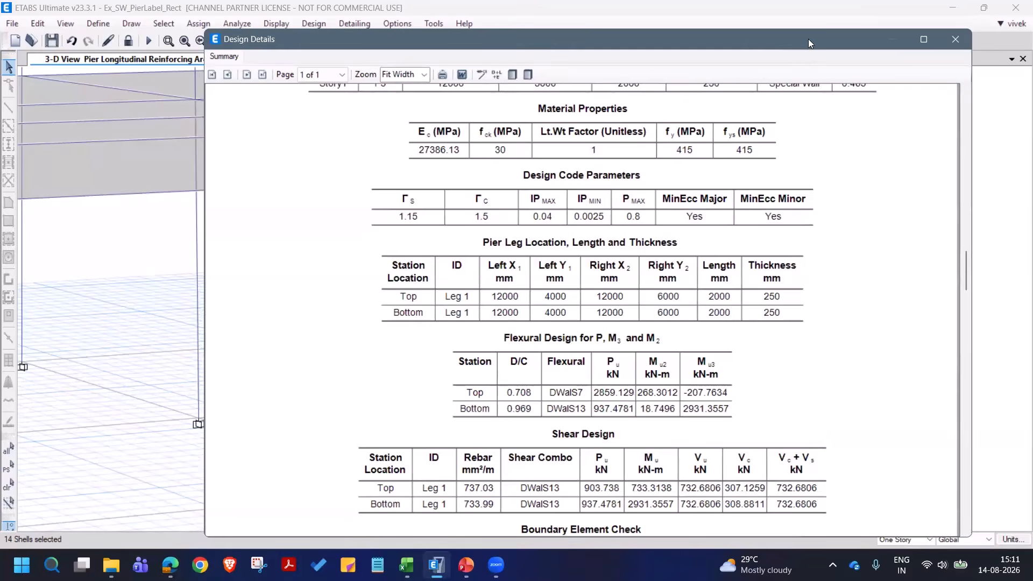
{"action": "left_click_drag", "start_coordinate": [808, 39], "coordinate": [766, 33]}
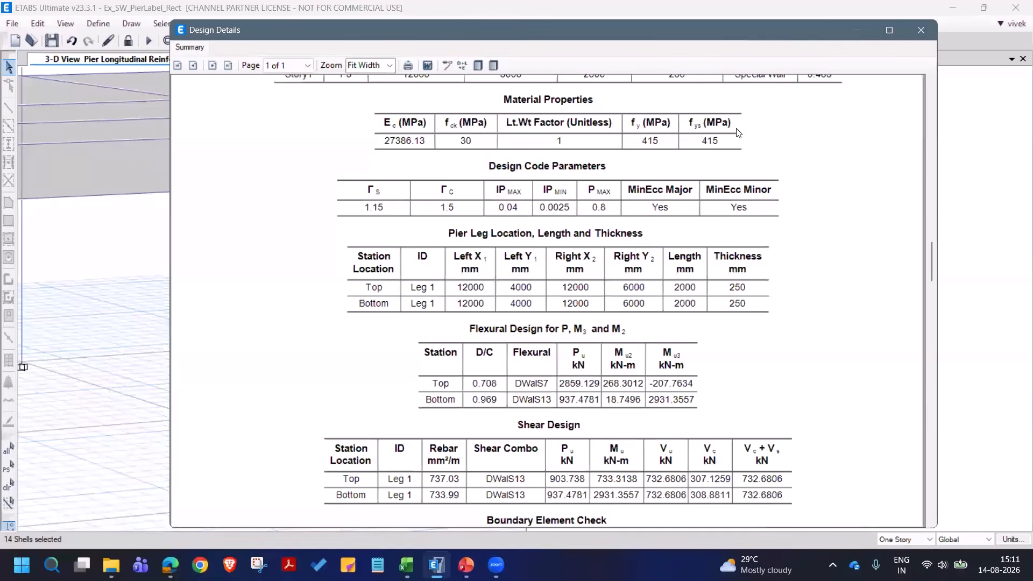
{"action": "left_click", "coordinate": [921, 30]}
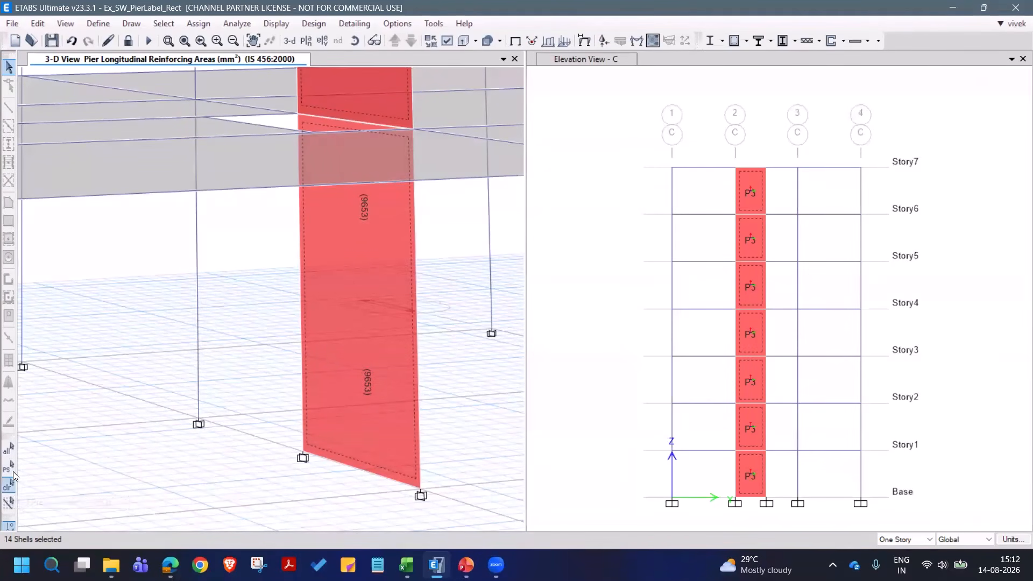
- Reselect the same pier shells and assign general reinforcing section Pier2 at bottom and top, with reinforcement to be designed
{"action": "left_click", "coordinate": [8, 486]}
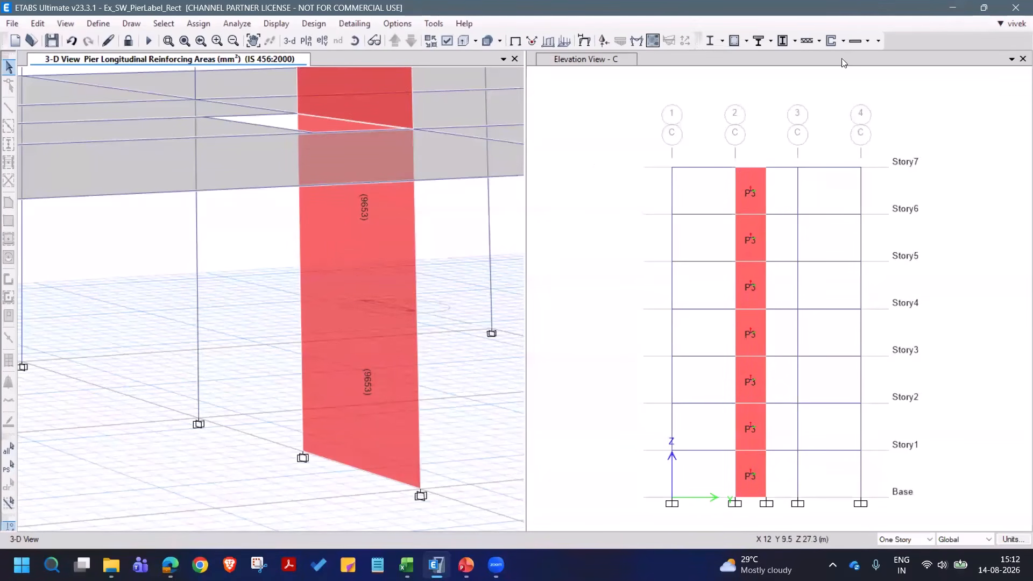
{"action": "left_click", "coordinate": [844, 42]}
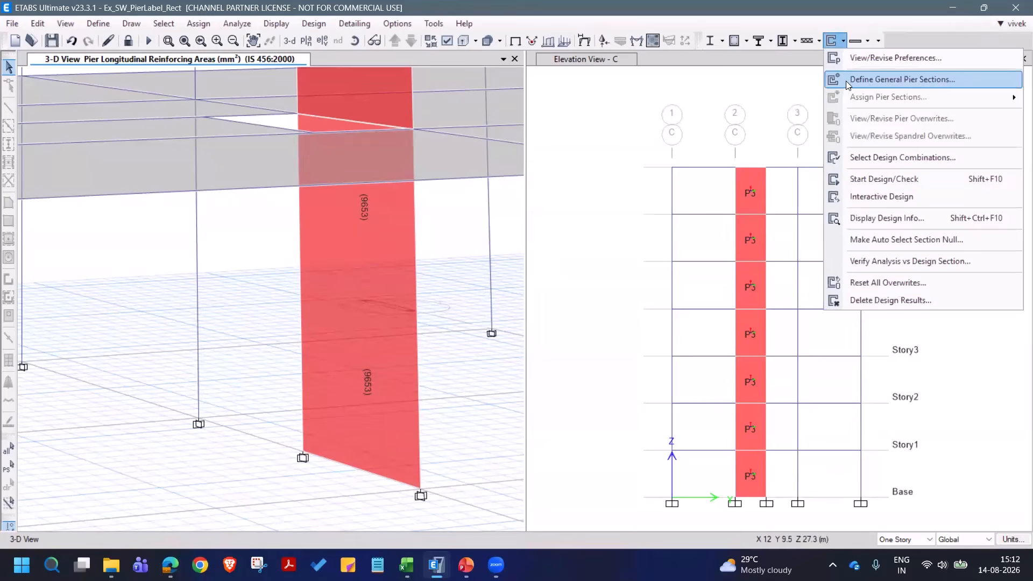
{"action": "left_click", "coordinate": [717, 89]}
{"action": "left_click", "coordinate": [8, 467]}
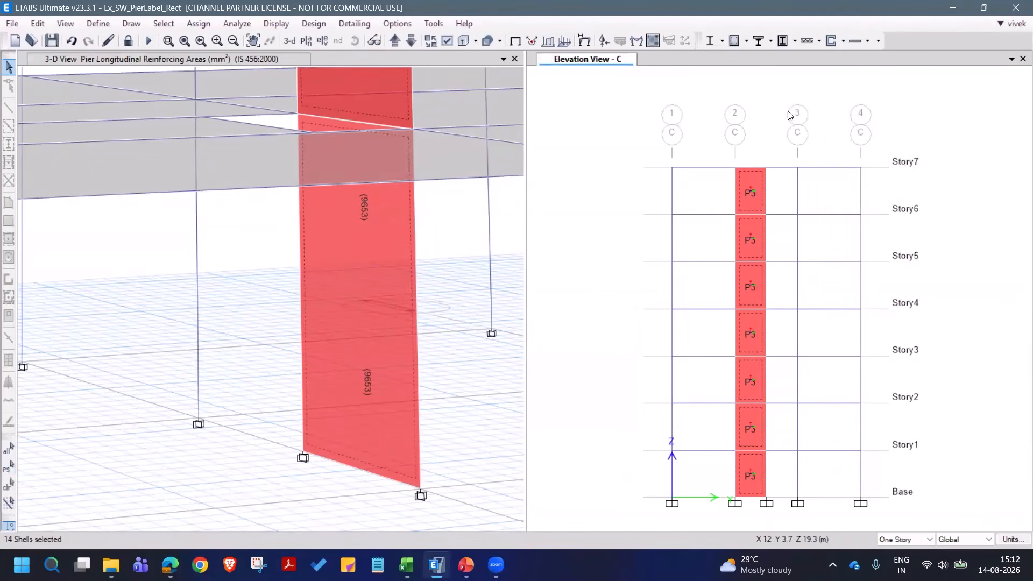
{"action": "left_click", "coordinate": [843, 42]}
{"action": "mouse_move", "coordinate": [888, 97]}
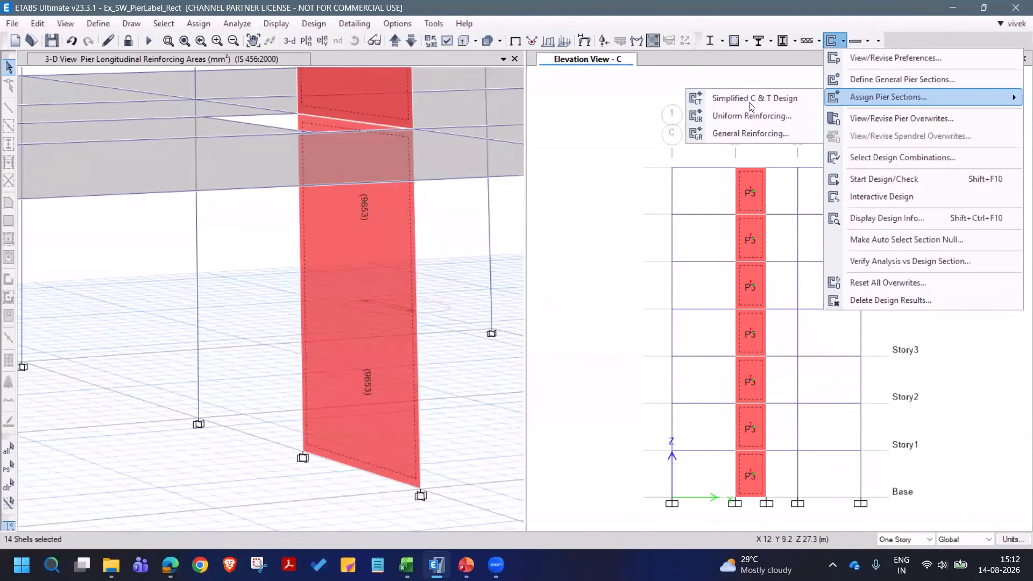
{"action": "left_click", "coordinate": [752, 134]}
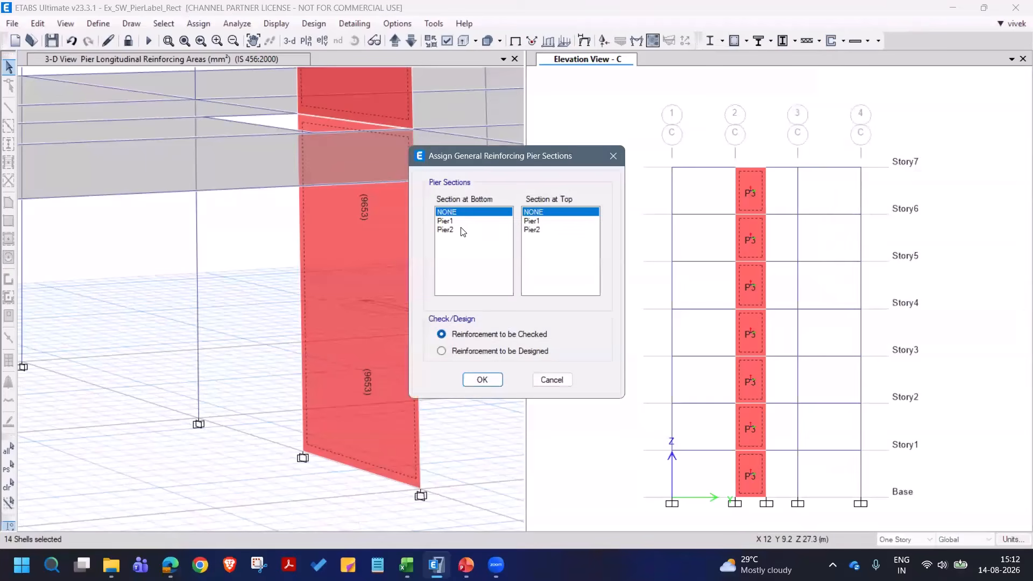
{"action": "left_click", "coordinate": [463, 230]}
{"action": "left_click", "coordinate": [543, 230]}
{"action": "left_click", "coordinate": [500, 351]}
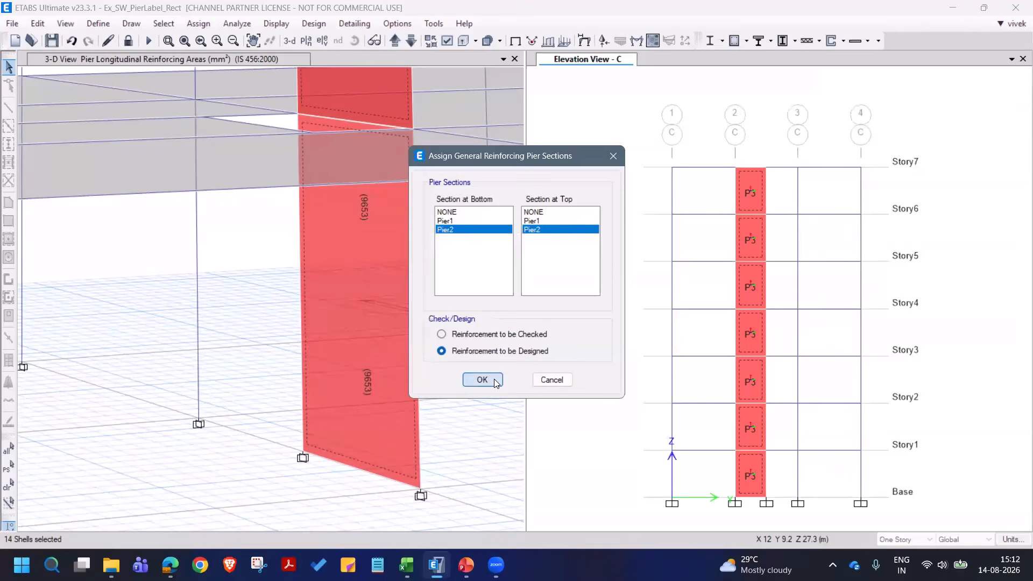
{"action": "left_click", "coordinate": [496, 382]}
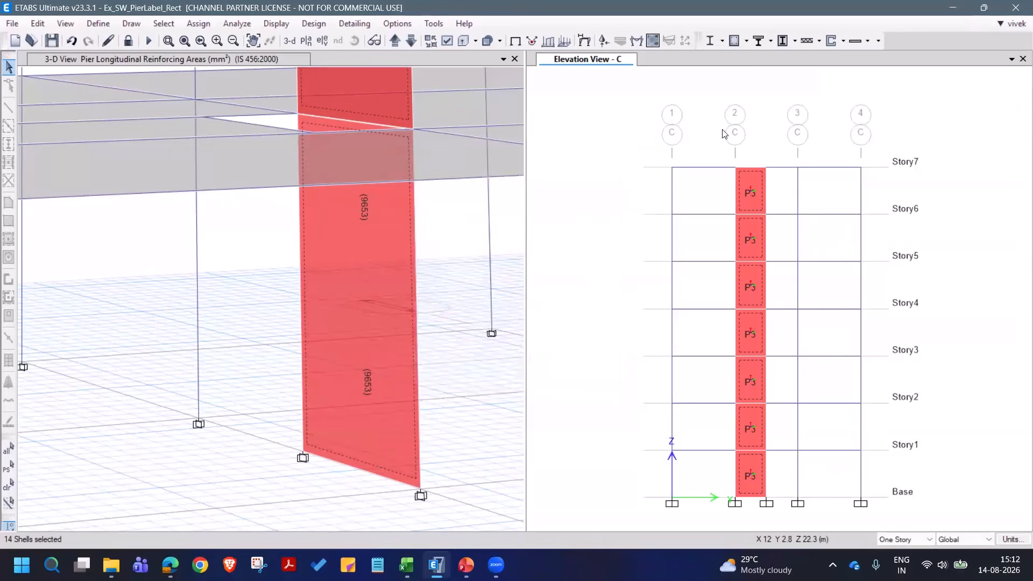
- Run the shear wall design and inspect the required longitudinal reinforcement of the Story1 pier in the elevation along grid C
{"action": "left_click", "coordinate": [831, 42]}
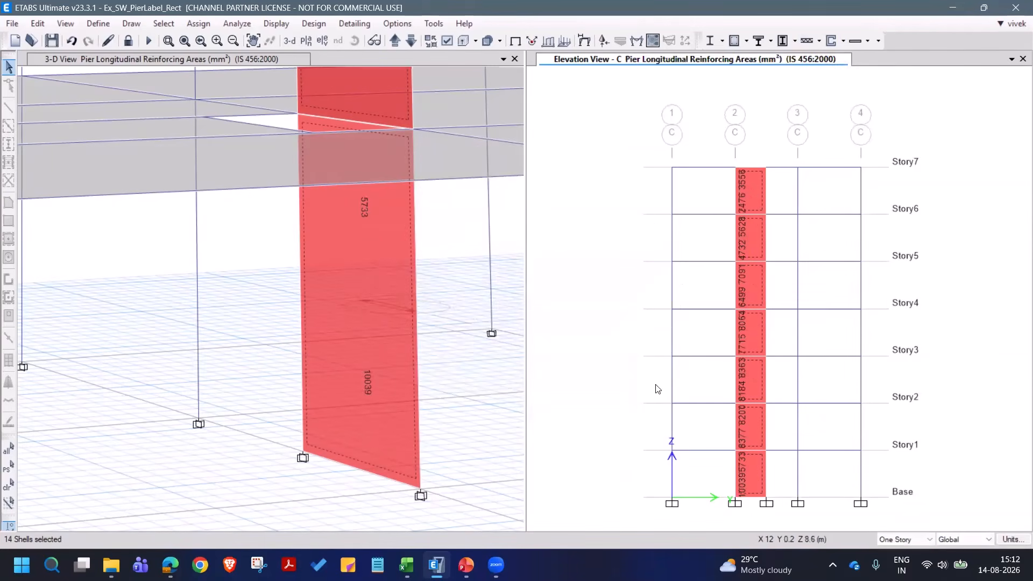
{"action": "scroll", "coordinate": [748, 518], "scroll_direction": "up", "scroll_amount": 3}
{"action": "mouse_move", "coordinate": [761, 457]}
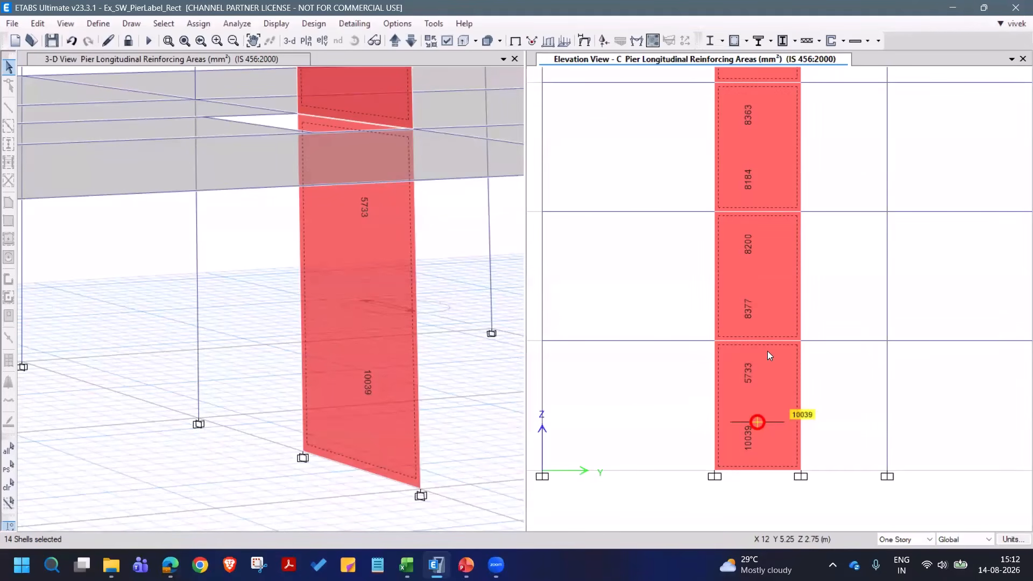
- Open the design details of the Story1 pier, examine its flexural and shear design at Fit Width zoom, and close the report
{"action": "right_click", "coordinate": [757, 414]}
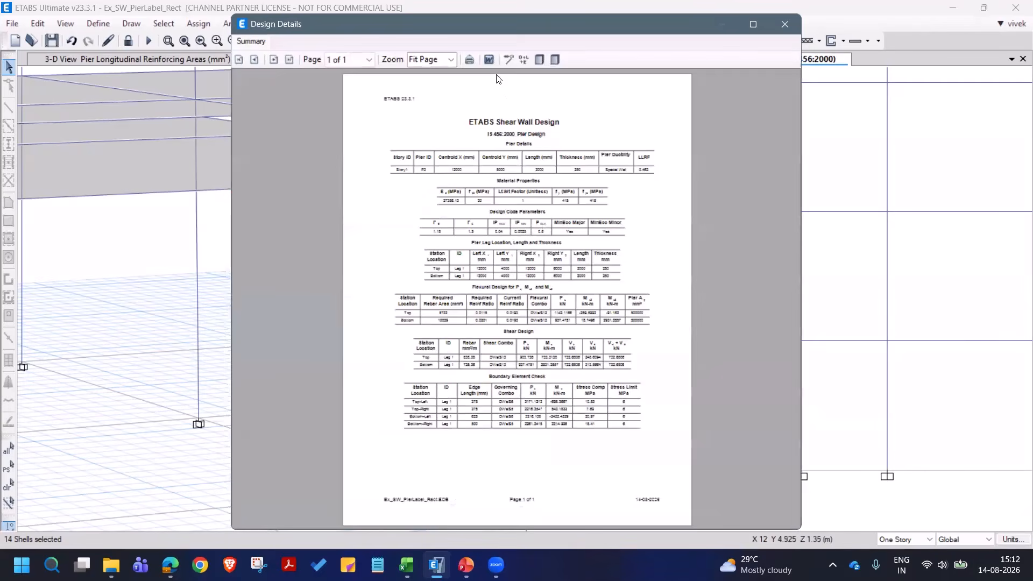
{"action": "left_click", "coordinate": [447, 60]}
{"action": "left_click", "coordinate": [431, 152]}
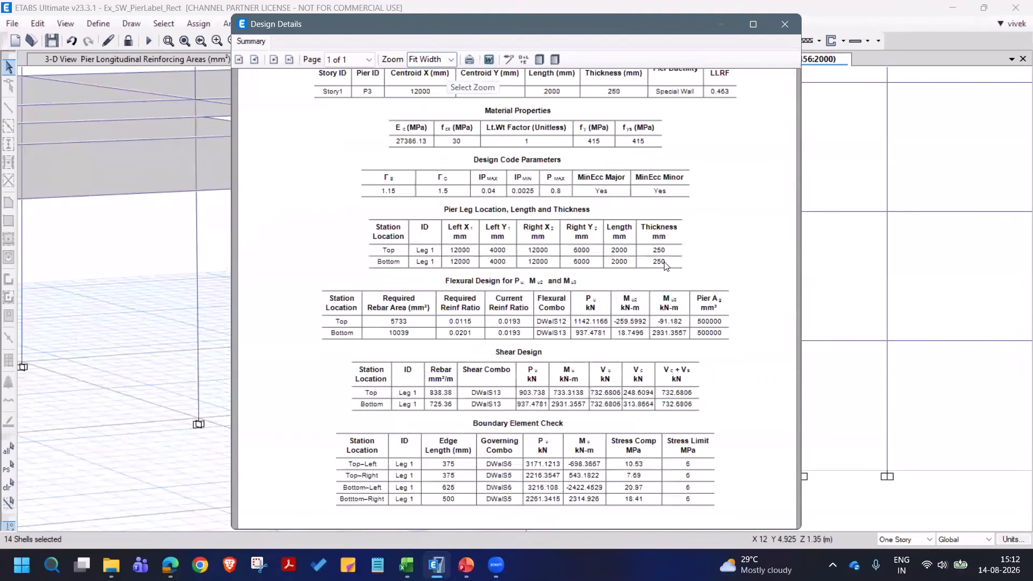
{"action": "left_click", "coordinate": [785, 24]}
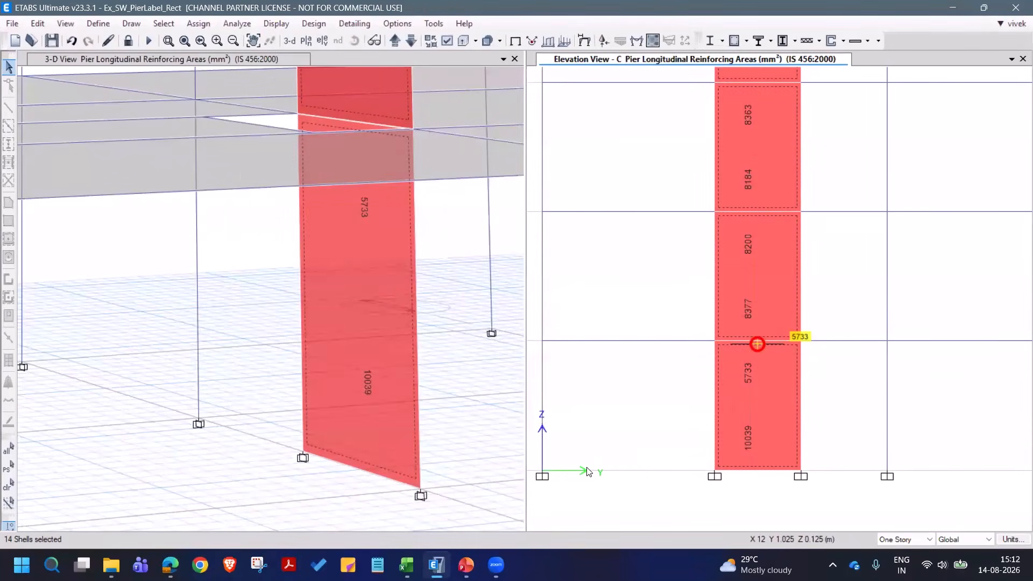
- Examine the pier's required longitudinal reinforcement over its full height, from Base to Story7, in the elevation along grid C
{"action": "key", "text": "F3"}
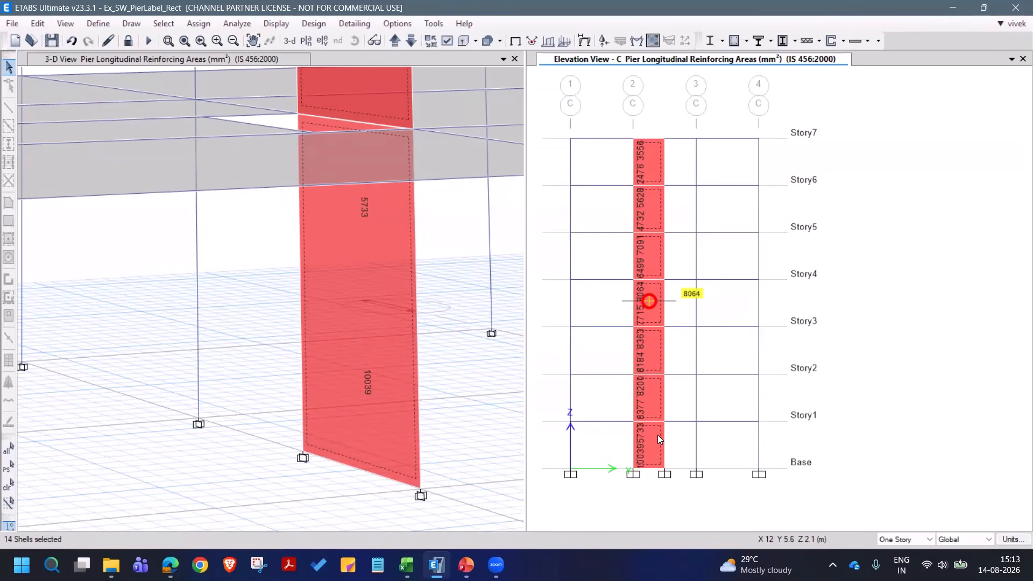
{"action": "mouse_move", "coordinate": [657, 475]}
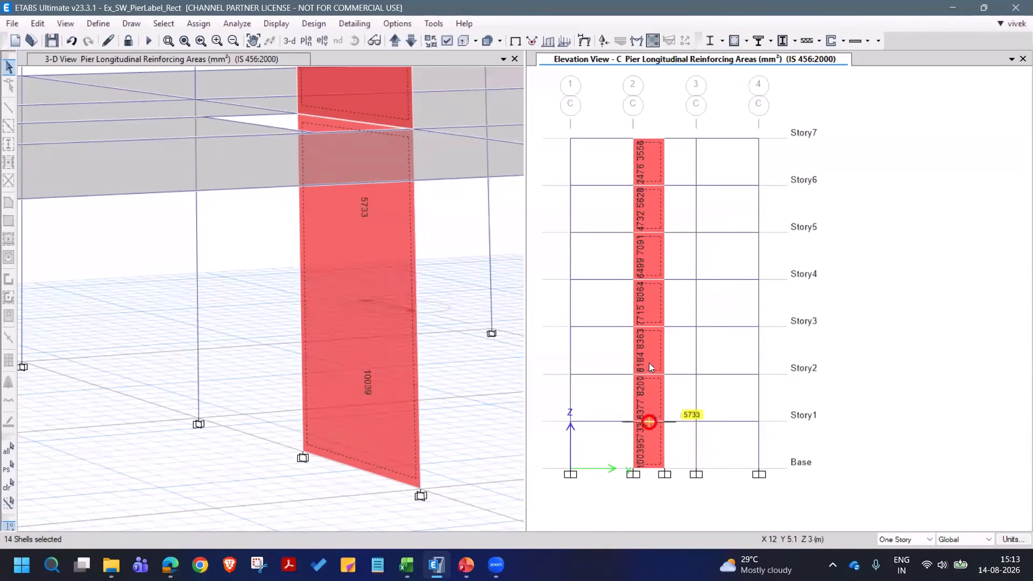
{"action": "mouse_move", "coordinate": [648, 312]}
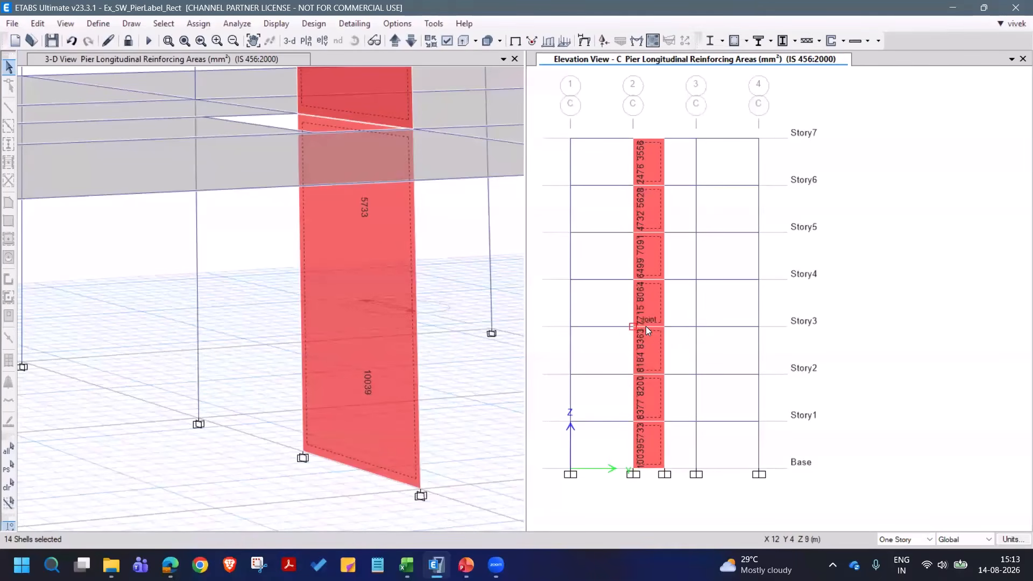
{"action": "mouse_move", "coordinate": [657, 326]}
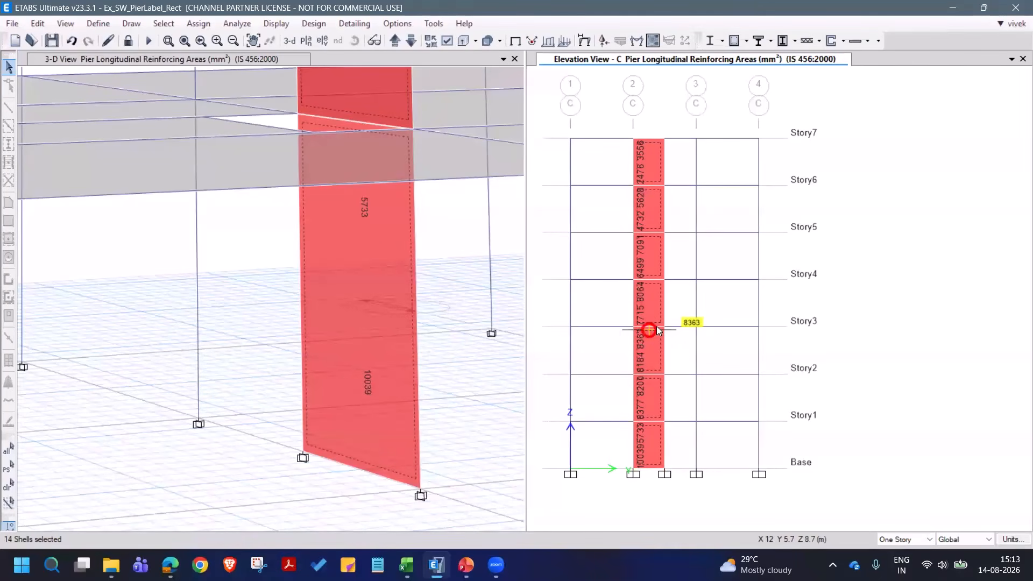
- Assign general reinforcing section Pier2 at bottom and top of the selected pier shells, with reinforcement to be checked
{"action": "left_click", "coordinate": [746, 41]}
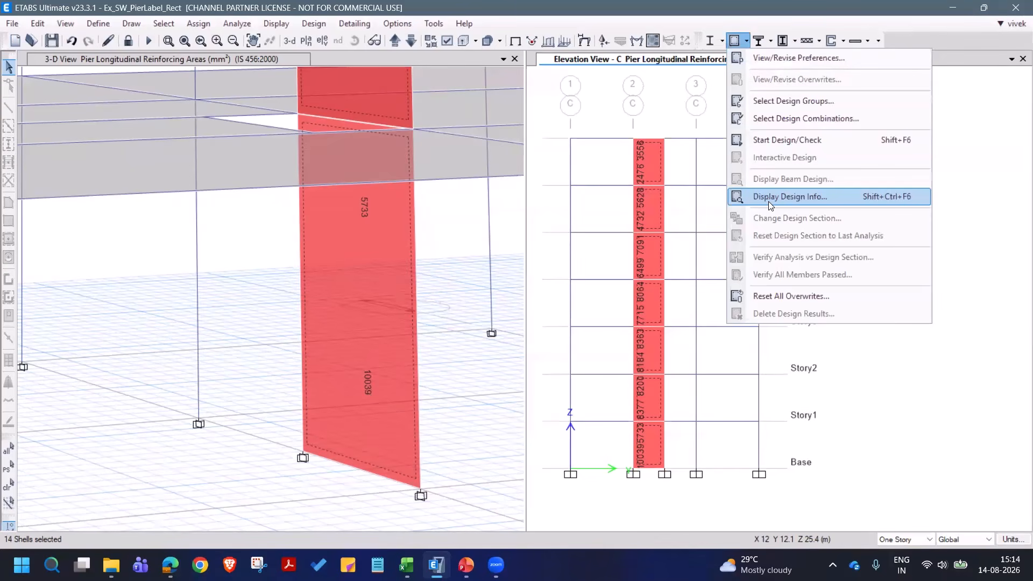
{"action": "left_click", "coordinate": [773, 38]}
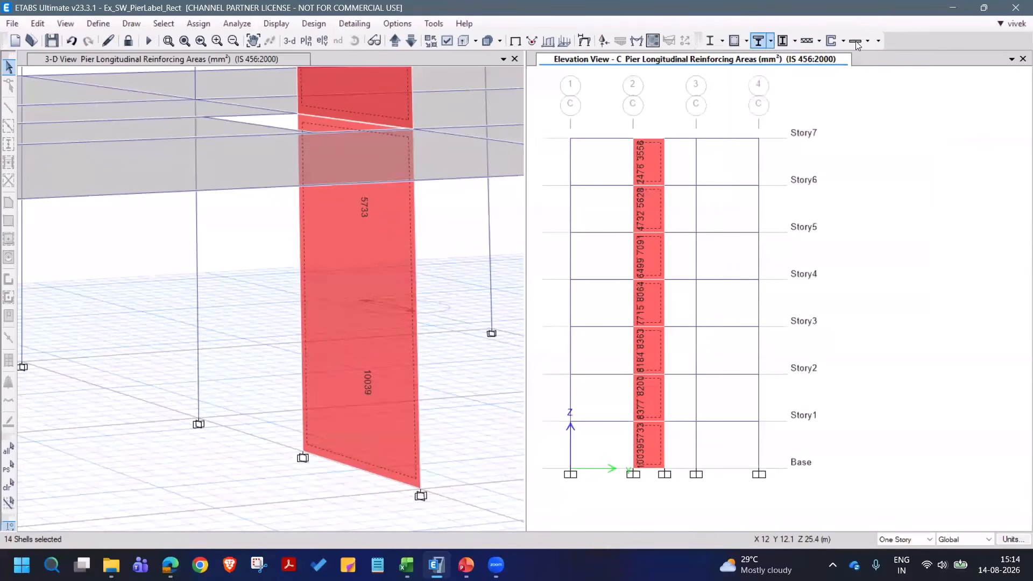
{"action": "left_click", "coordinate": [843, 41]}
{"action": "mouse_move", "coordinate": [844, 96]}
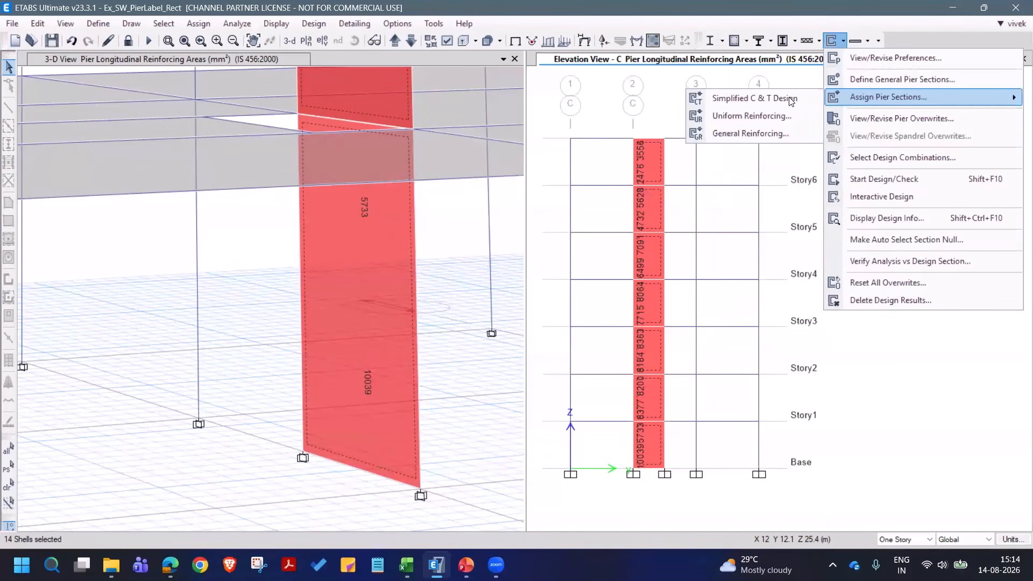
{"action": "left_click", "coordinate": [789, 133]}
{"action": "left_click", "coordinate": [459, 230]}
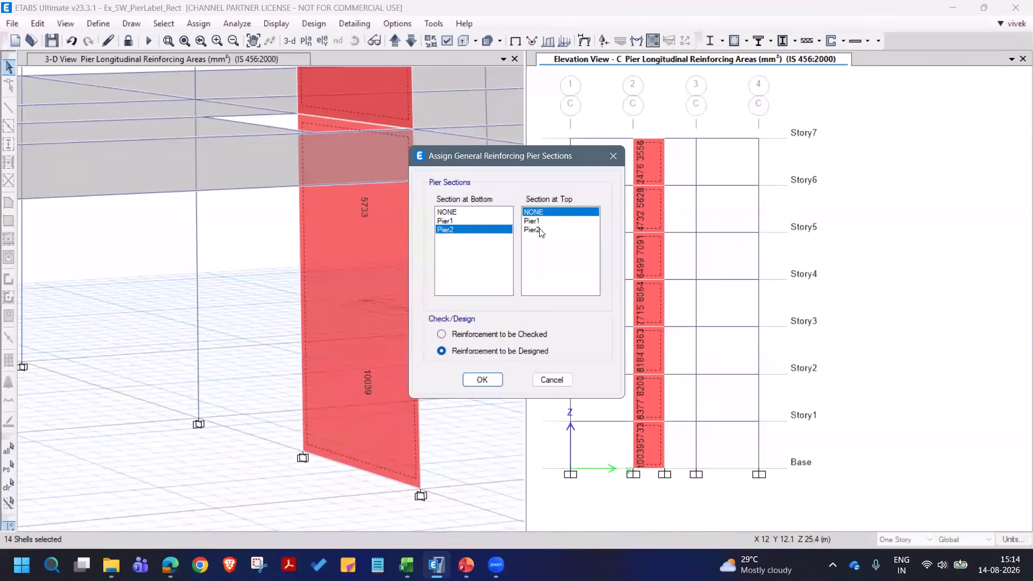
{"action": "left_click", "coordinate": [534, 230]}
{"action": "left_click", "coordinate": [496, 334]}
{"action": "left_click", "coordinate": [482, 380]}
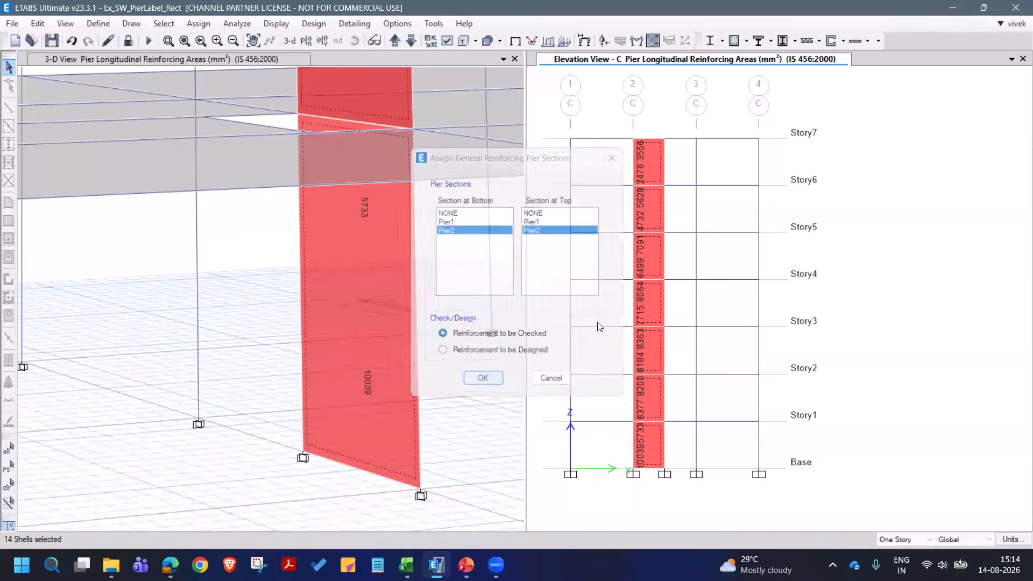
- Run the shear wall check and display the Pier D/C Ratios design output in the elevation along grid C
{"action": "left_click", "coordinate": [829, 43]}
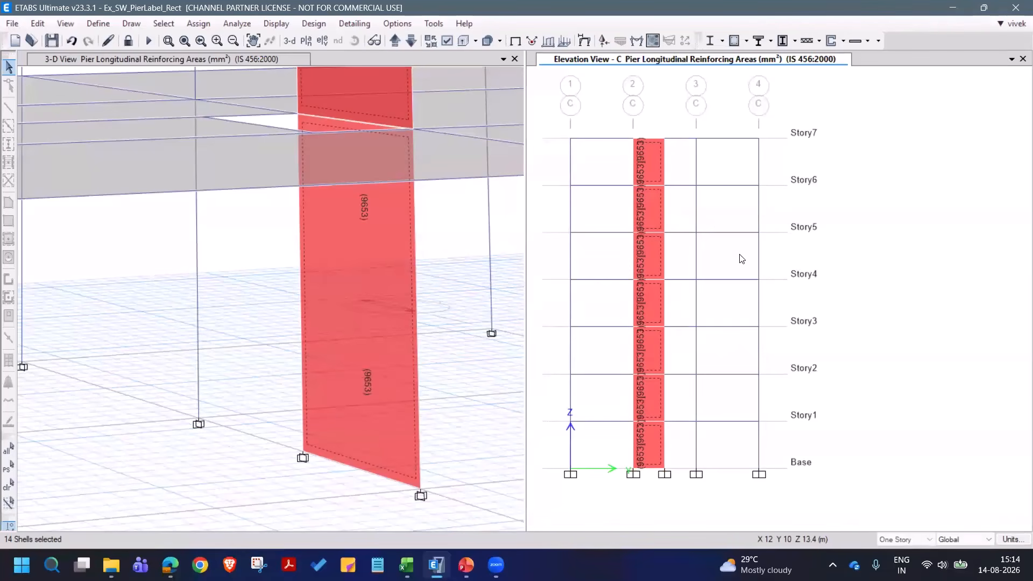
{"action": "left_click", "coordinate": [843, 42]}
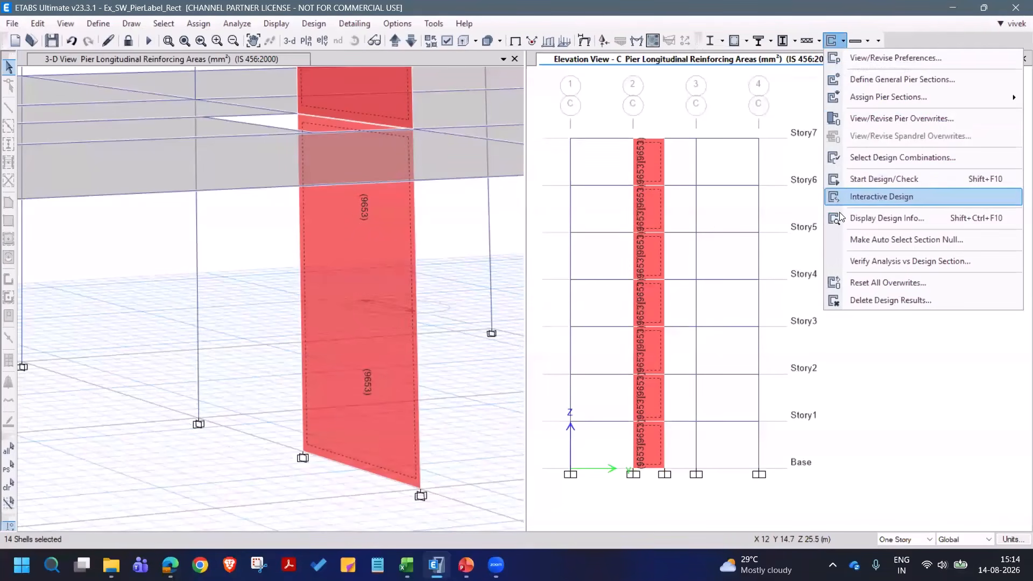
{"action": "left_click", "coordinate": [841, 218]}
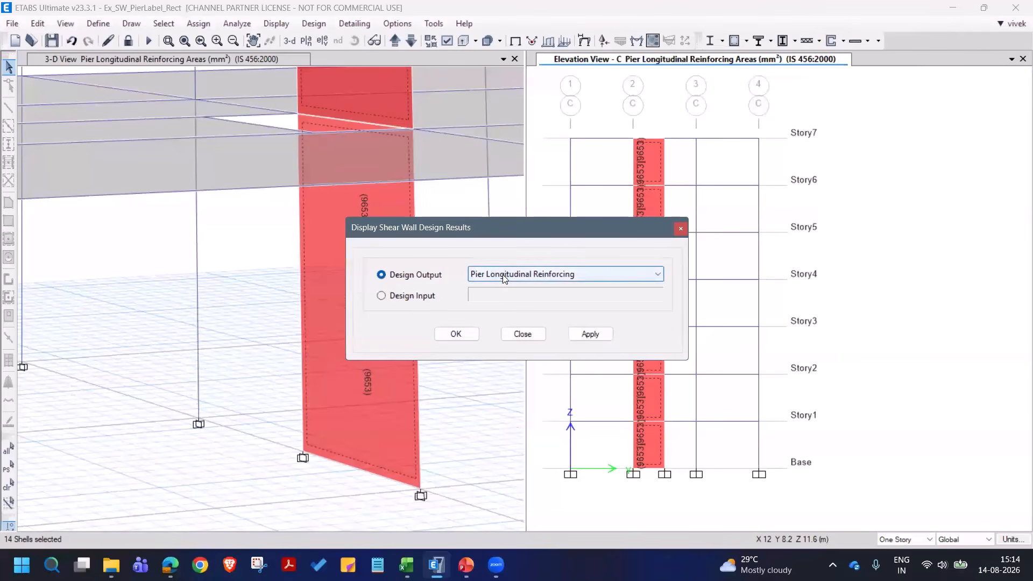
{"action": "left_click", "coordinate": [502, 275]}
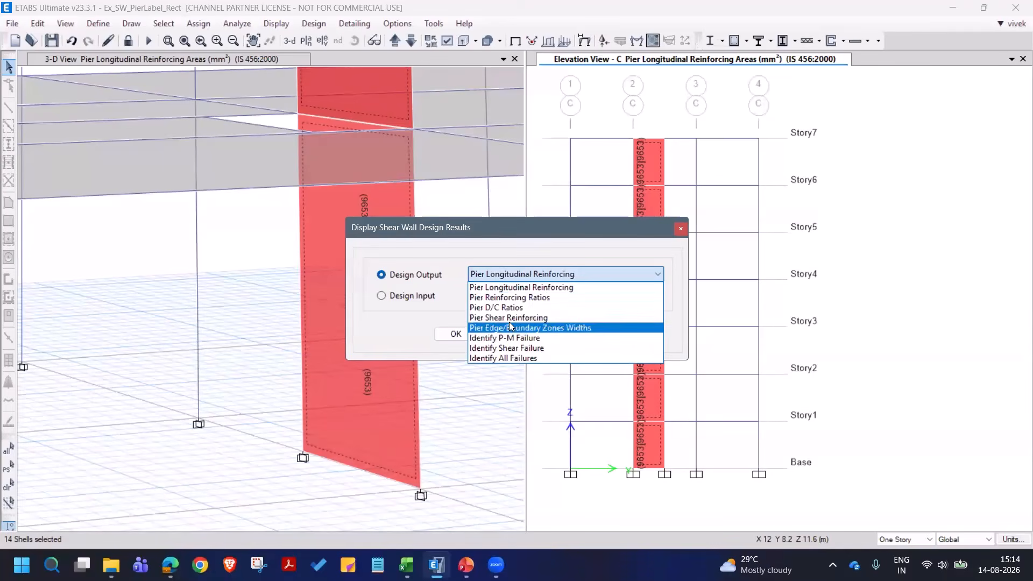
{"action": "left_click", "coordinate": [522, 308]}
{"action": "left_click", "coordinate": [591, 334]}
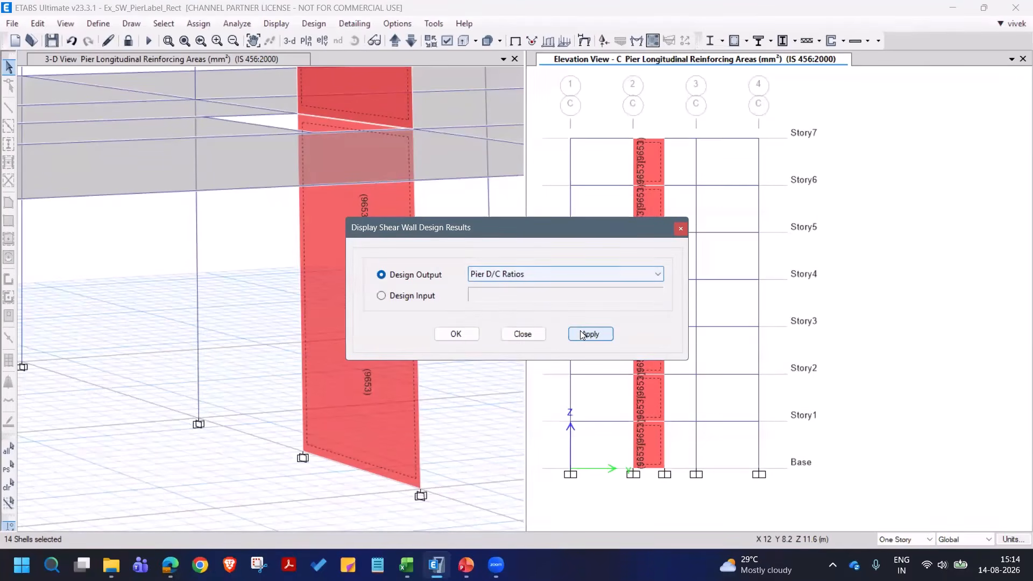
{"action": "left_click", "coordinate": [522, 335]}
- Examine the pier's D/C ratios story by story, from Base up to Story7, in the elevation along grid C
{"action": "scroll", "coordinate": [645, 409], "scroll_direction": "up", "scroll_amount": 3}
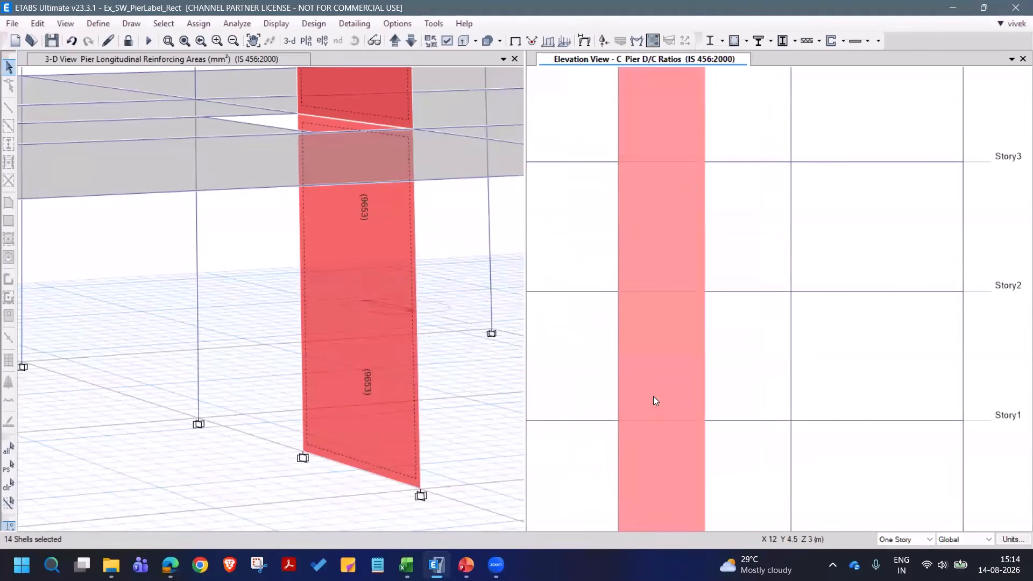
{"action": "middle_click_drag", "start_coordinate": [670, 353], "coordinate": [671, 233]}
{"action": "scroll", "coordinate": [682, 199], "scroll_direction": "down", "scroll_amount": 2}
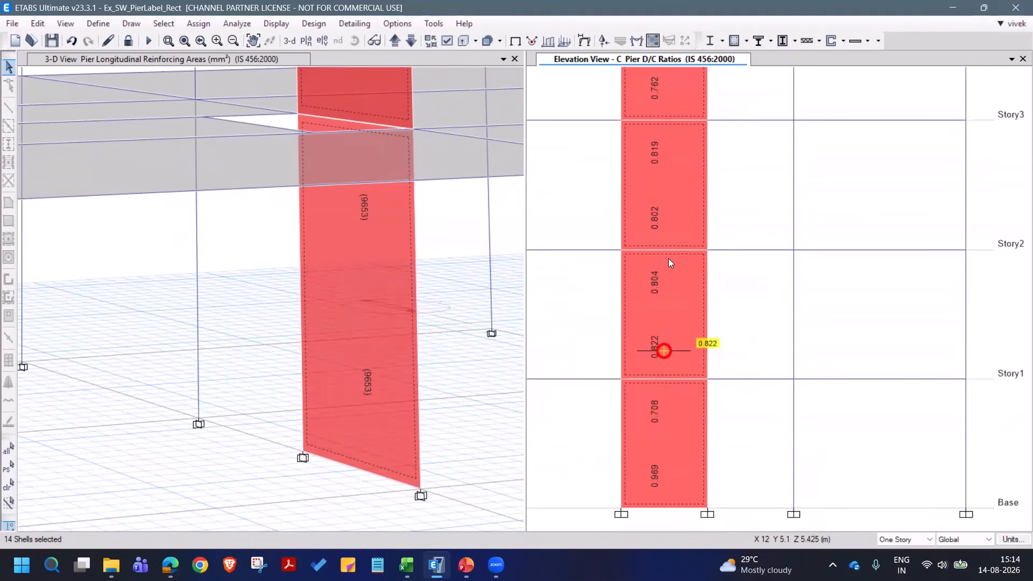
{"action": "middle_click_drag", "start_coordinate": [671, 174], "coordinate": [675, 393]}
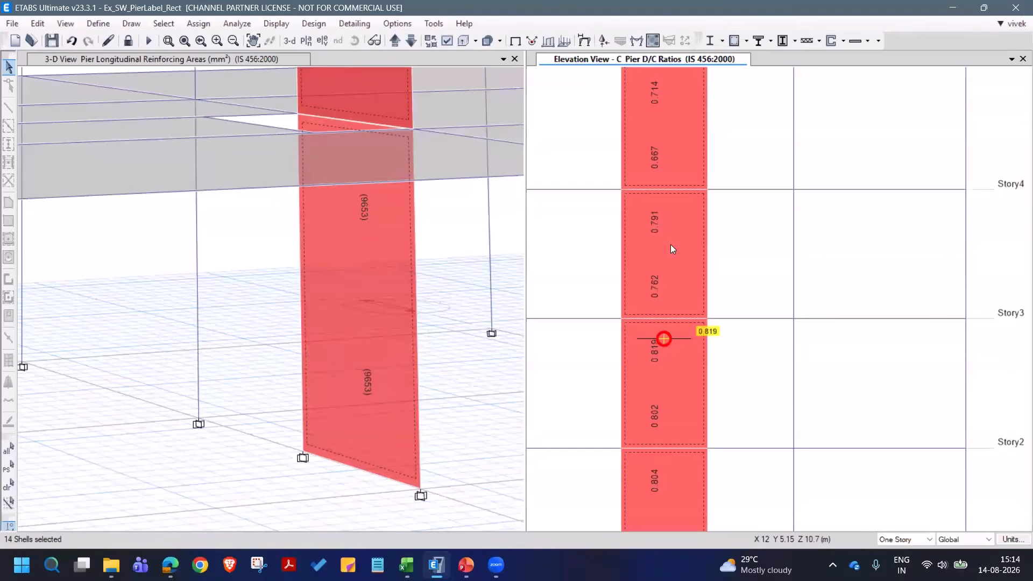
{"action": "middle_click_drag", "start_coordinate": [670, 244], "coordinate": [677, 389]}
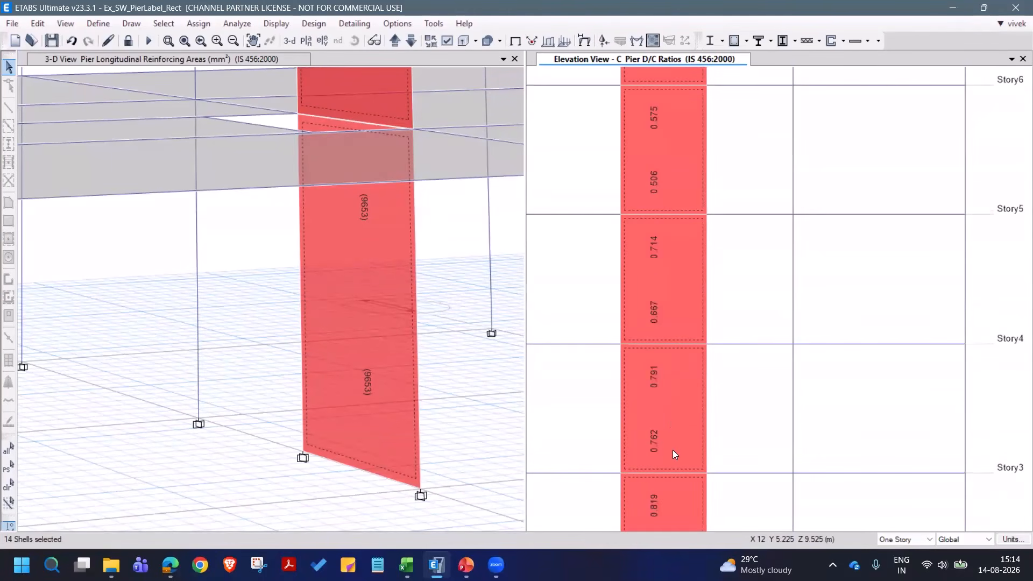
{"action": "middle_click_drag", "start_coordinate": [705, 350], "coordinate": [699, 559]}
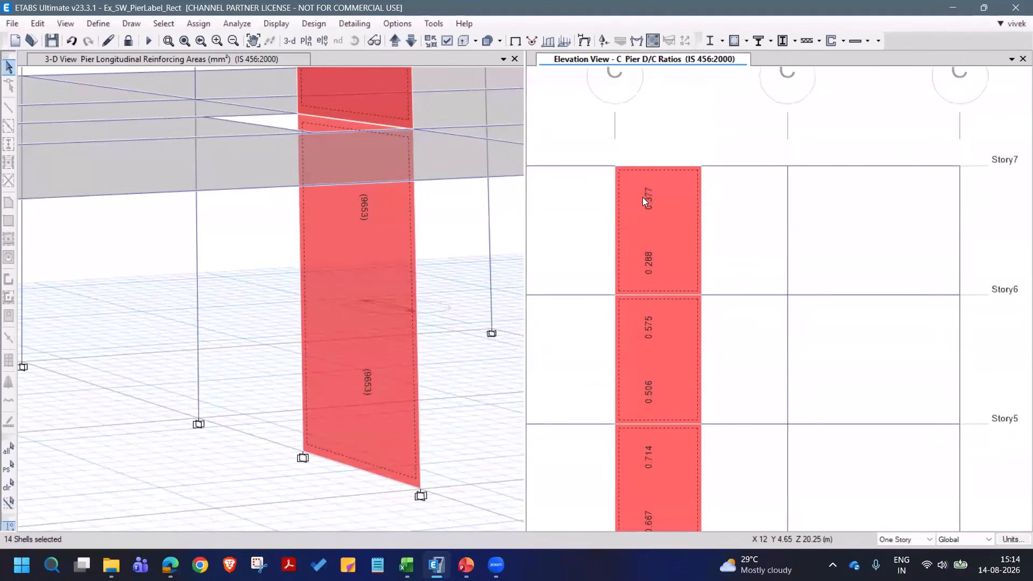
{"action": "scroll", "coordinate": [690, 173], "scroll_direction": "down", "scroll_amount": 4}
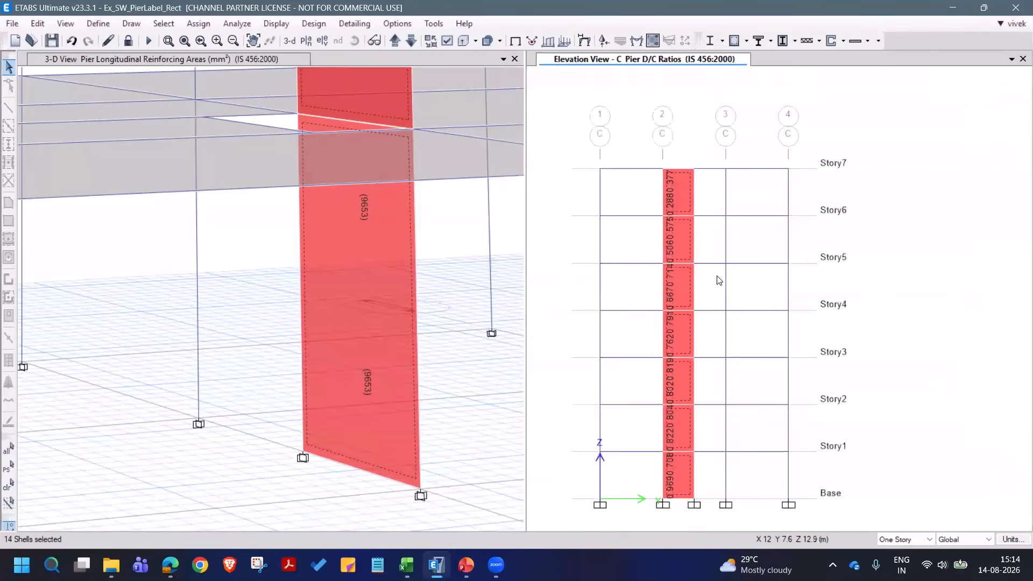
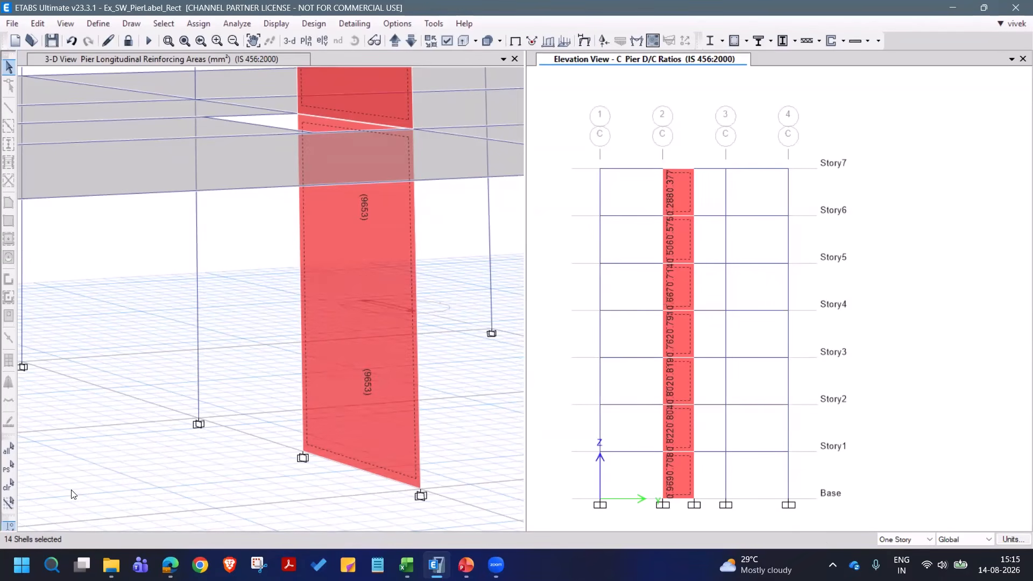
- Open the model file Ex_SW_PierLabel_Multi-legged_C-shape from the webinar folder
{"action": "left_click", "coordinate": [34, 41]}
{"action": "left_click", "coordinate": [481, 331]}
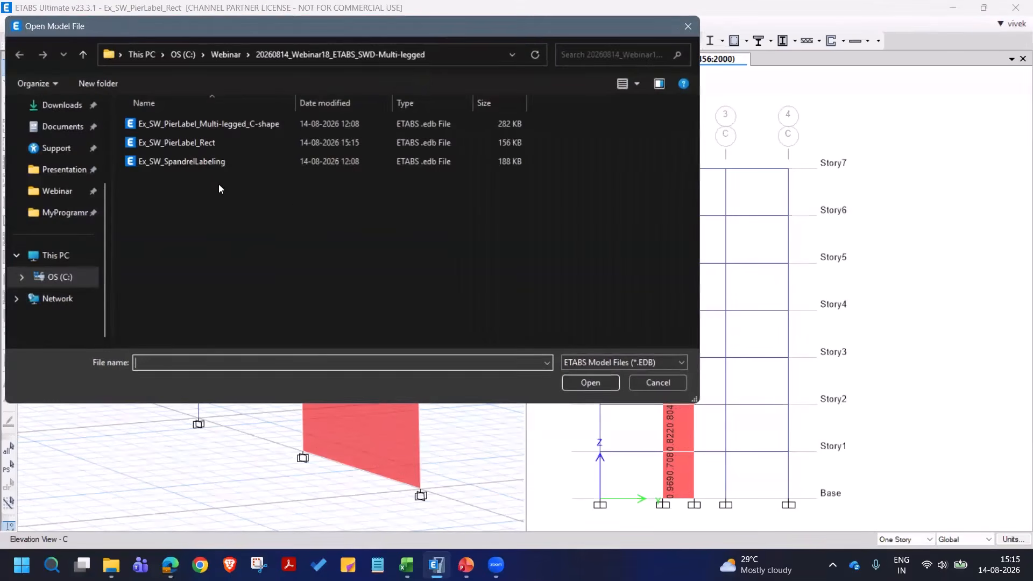
{"action": "left_click", "coordinate": [249, 125]}
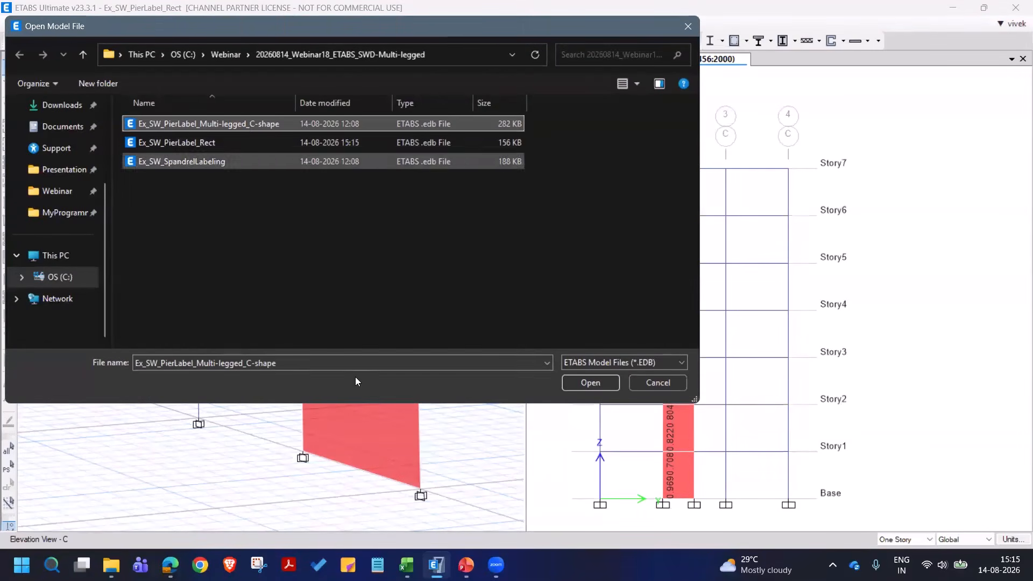
{"action": "left_click", "coordinate": [590, 383]}
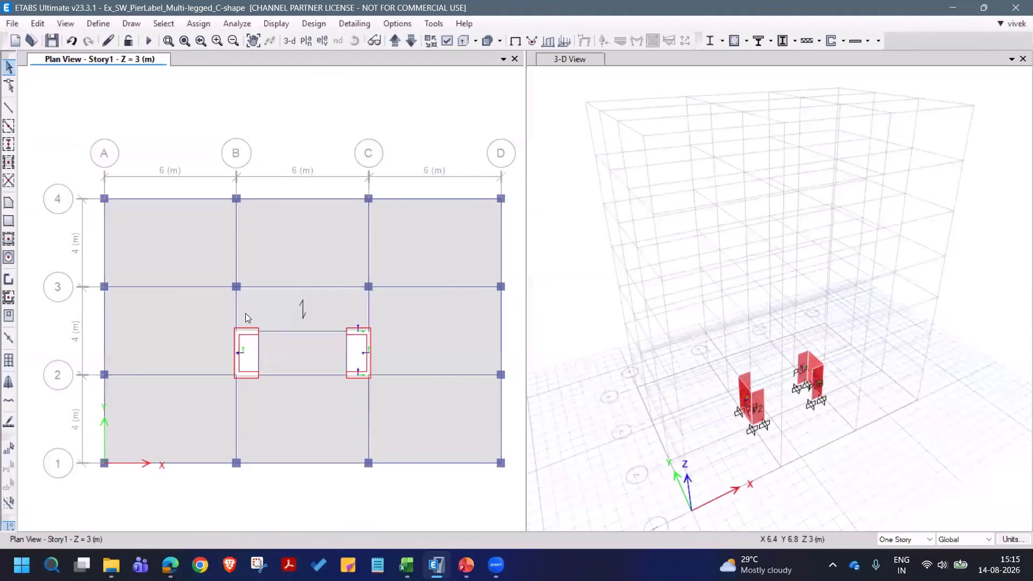
- Display the pier assignment labels on the C-shaped walls in the Story1 plan view
{"action": "scroll", "coordinate": [264, 383], "scroll_direction": "up", "scroll_amount": 3}
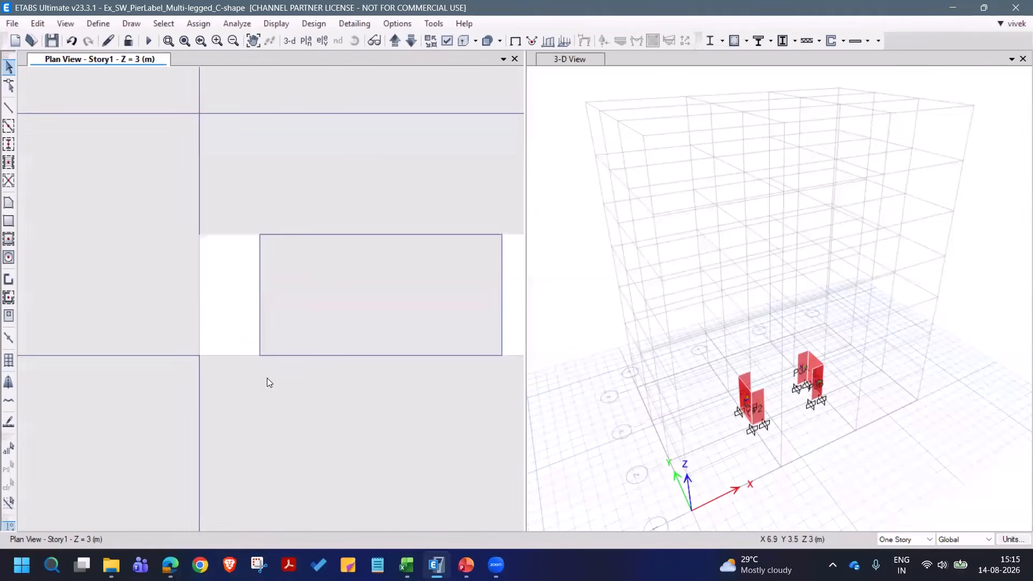
{"action": "scroll", "coordinate": [269, 383], "scroll_direction": "down", "scroll_amount": 3}
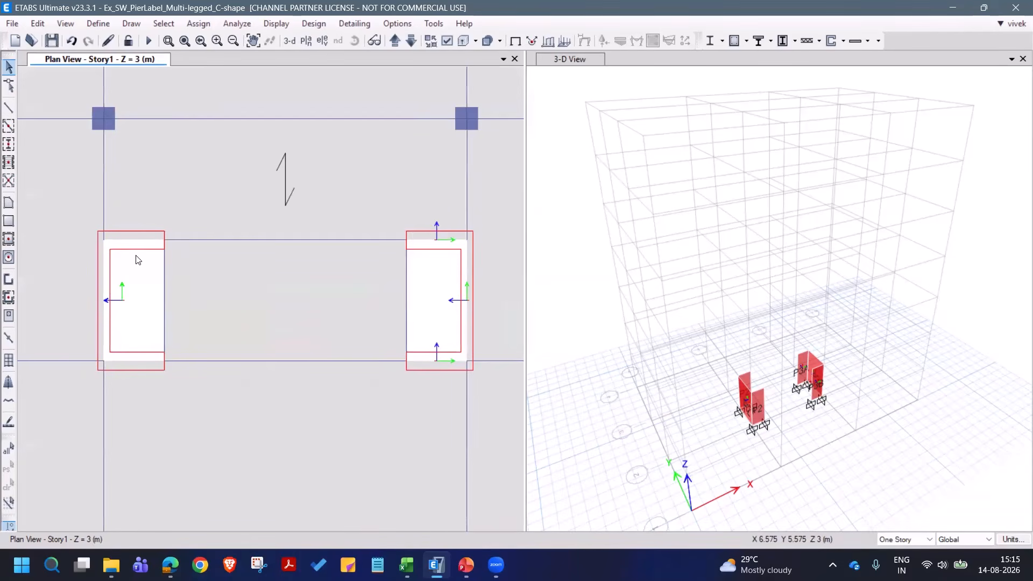
{"action": "left_click", "coordinate": [447, 41]}
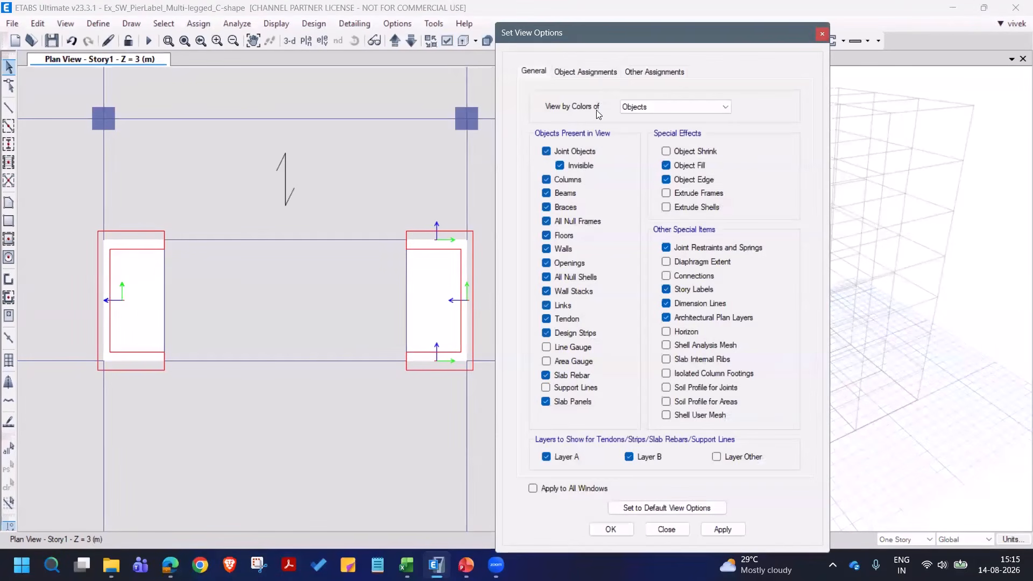
{"action": "left_click", "coordinate": [586, 72]}
{"action": "left_click", "coordinate": [654, 72]}
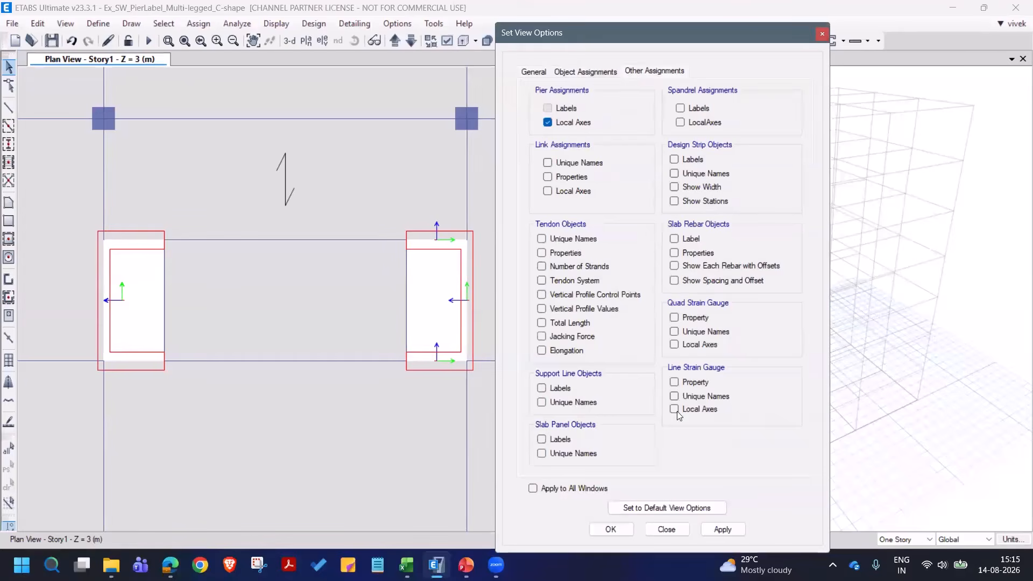
{"action": "left_click", "coordinate": [711, 529]}
{"action": "left_click", "coordinate": [679, 530]}
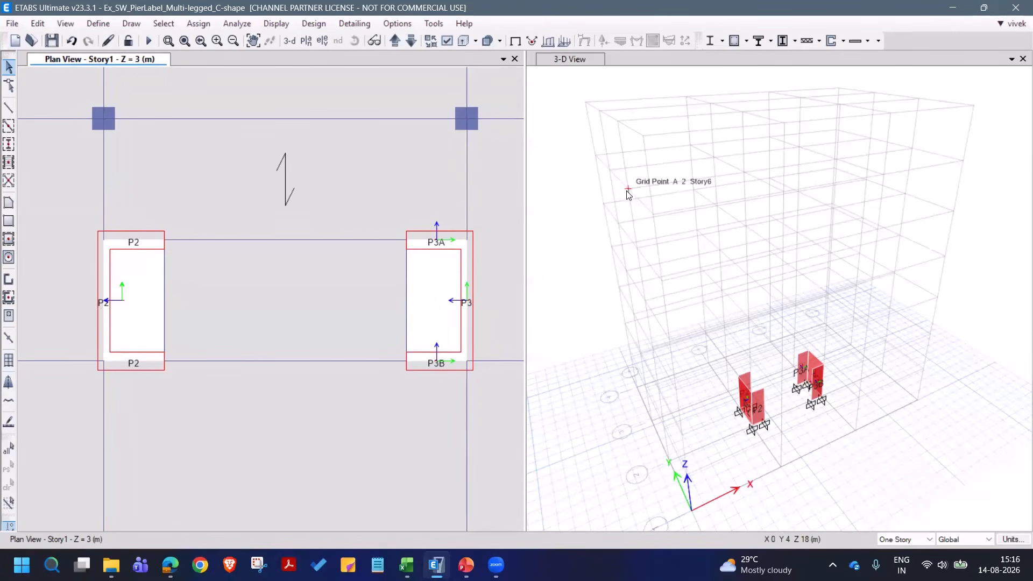
- Run the analysis of the C-shaped shear wall model
{"action": "left_click", "coordinate": [149, 41]}
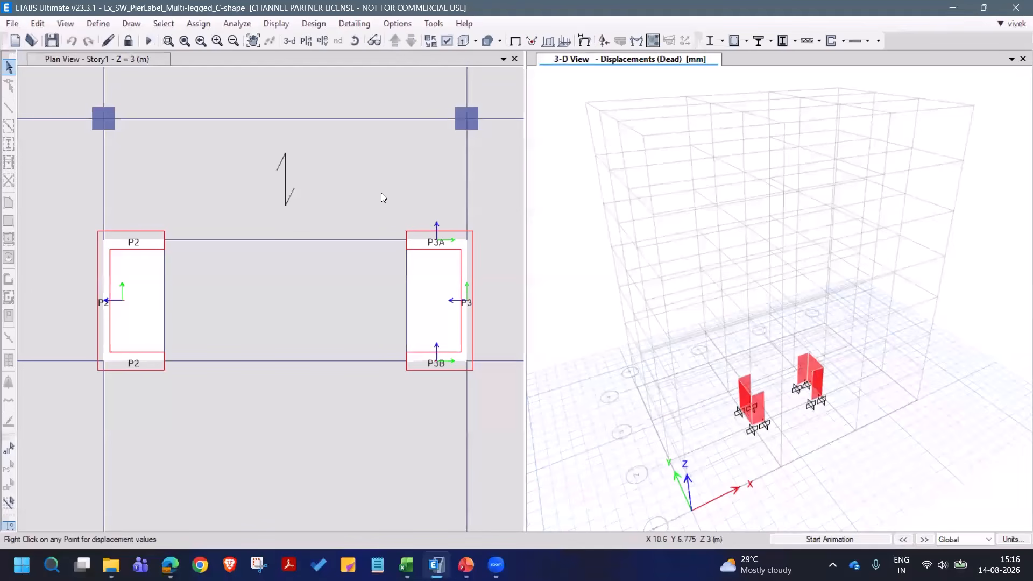
{"action": "left_click", "coordinate": [845, 41]}
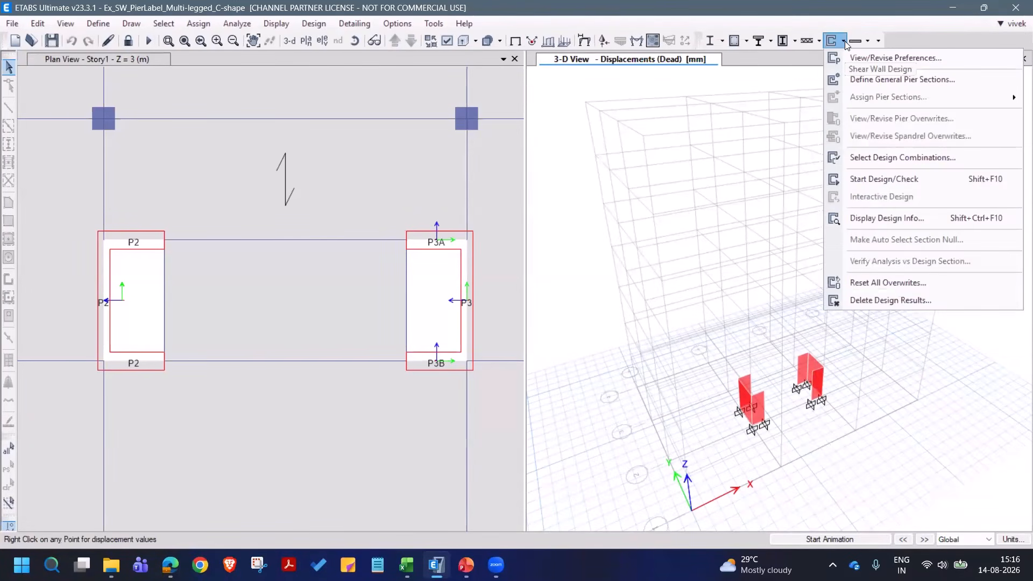
{"action": "left_click", "coordinate": [816, 151]}
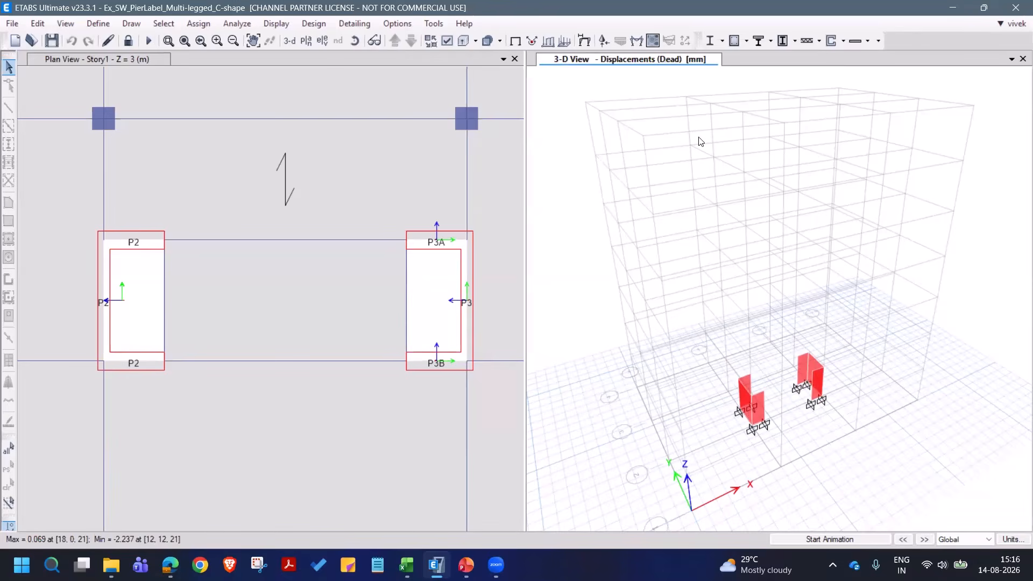
- Select all wall shells by pier labels P2, P3, P3A and P3B at all stories
{"action": "left_click", "coordinate": [164, 23]}
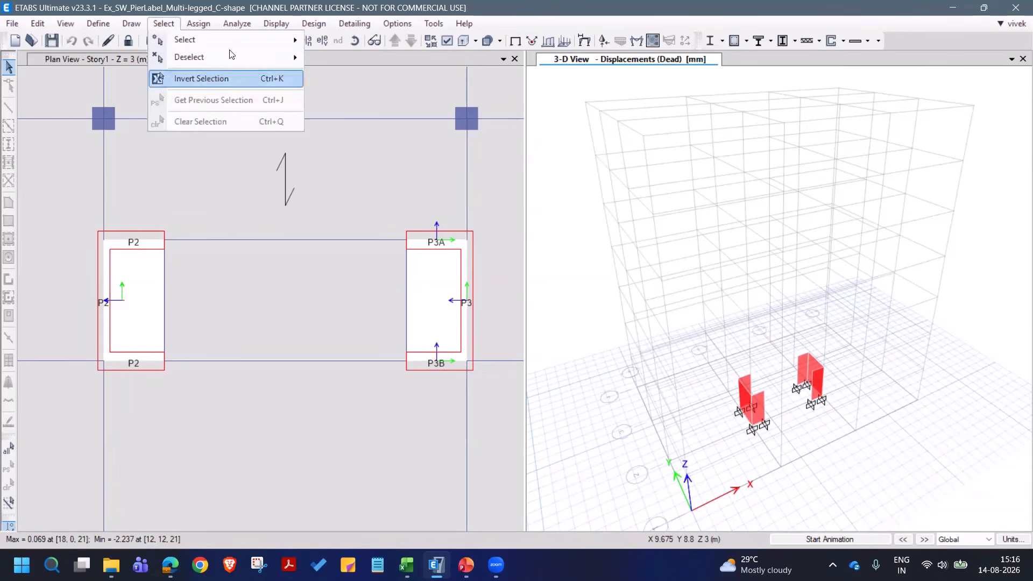
{"action": "mouse_move", "coordinate": [231, 39]}
{"action": "mouse_move", "coordinate": [387, 179]}
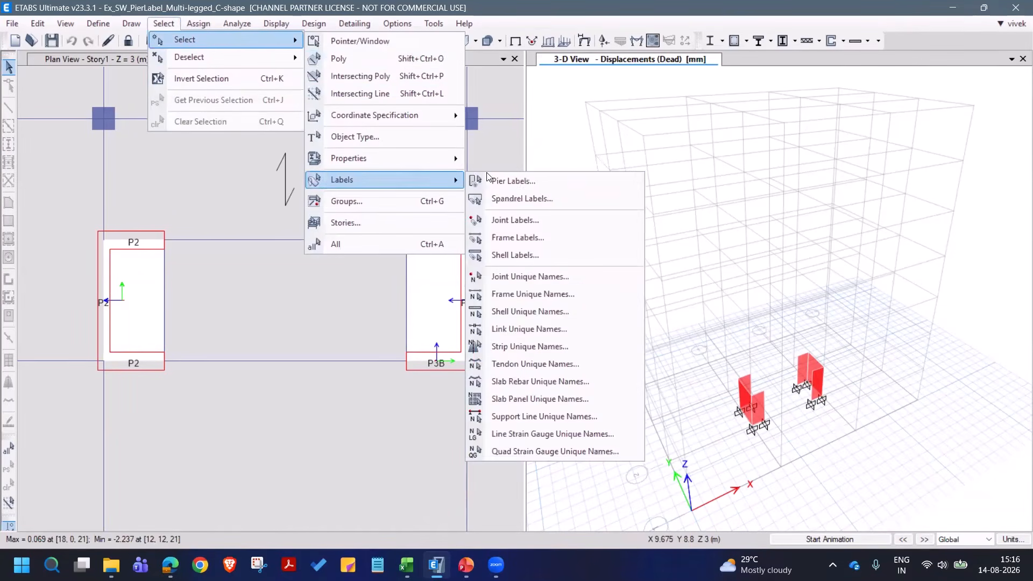
{"action": "left_click", "coordinate": [490, 180]}
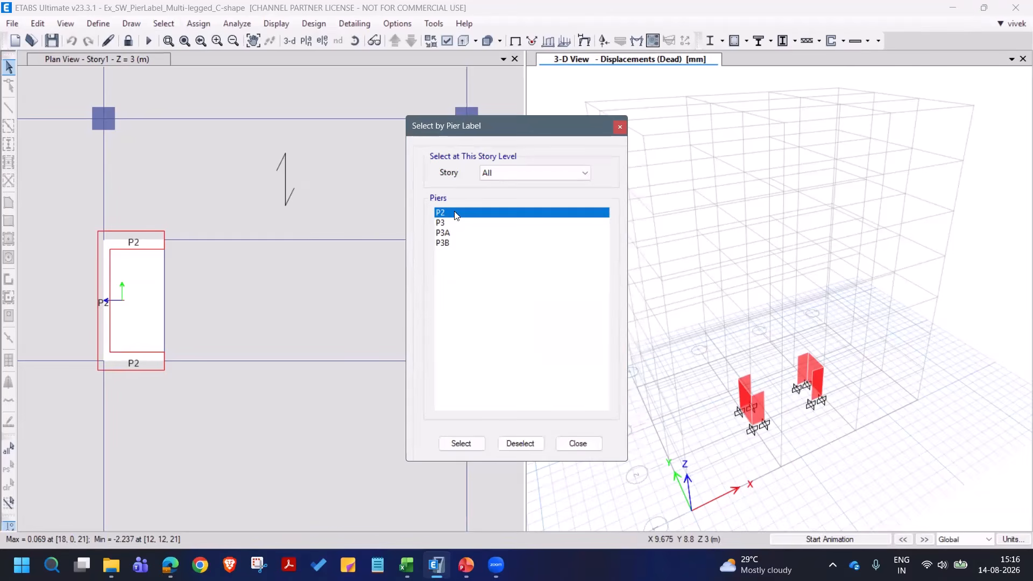
{"action": "left_click", "coordinate": [459, 244], "text": "shift"}
{"action": "left_click", "coordinate": [461, 443]}
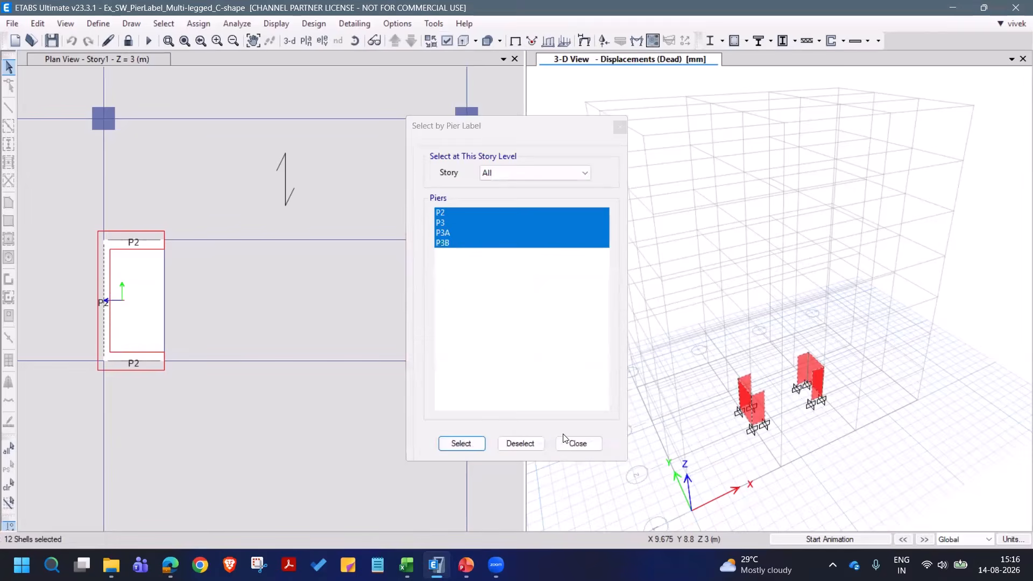
{"action": "left_click", "coordinate": [575, 443]}
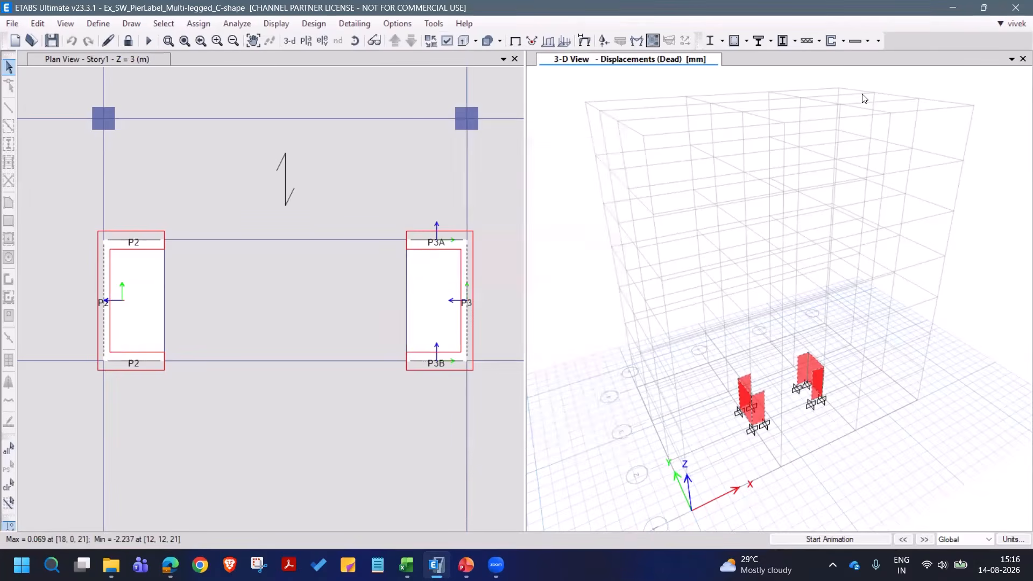
- Assign uniform reinforcing to the selected M30 piers: size 12 distributed bars at 200 mm, 25 mm cover, size 12 end/corner bars, reinforcement to be designed
{"action": "left_click", "coordinate": [843, 42]}
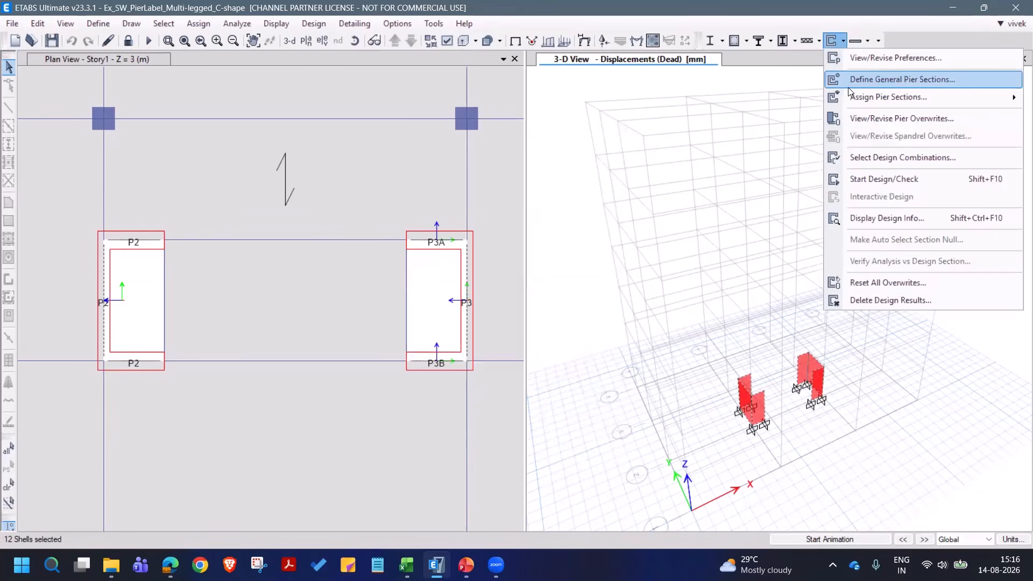
{"action": "mouse_move", "coordinate": [854, 98]}
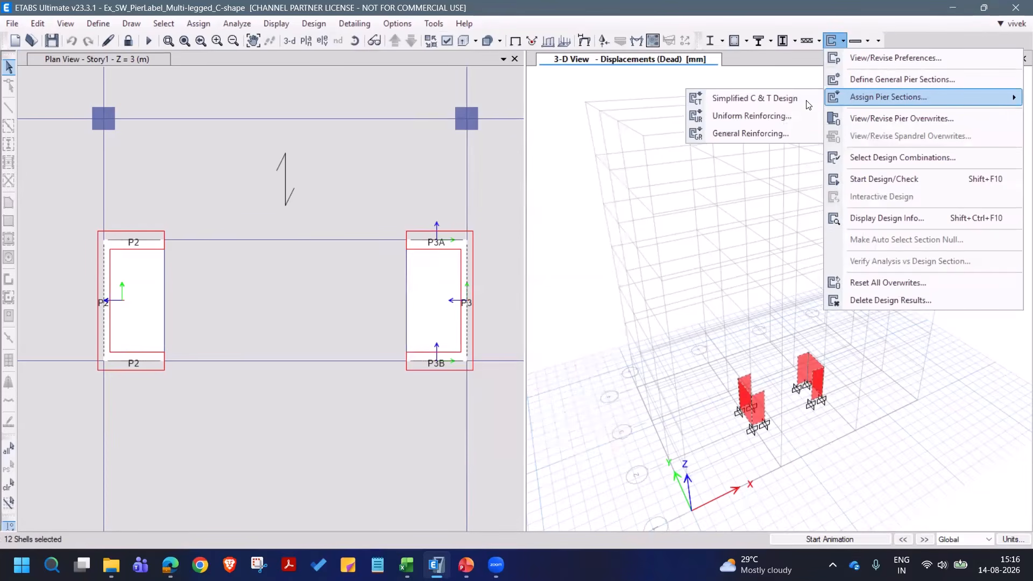
{"action": "left_click", "coordinate": [774, 118]}
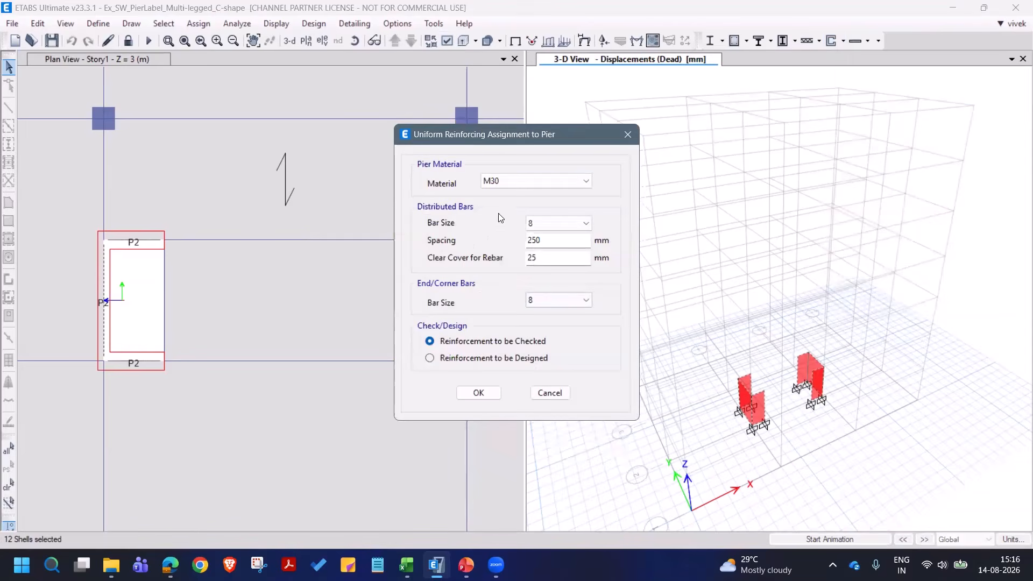
{"action": "left_click", "coordinate": [563, 228]}
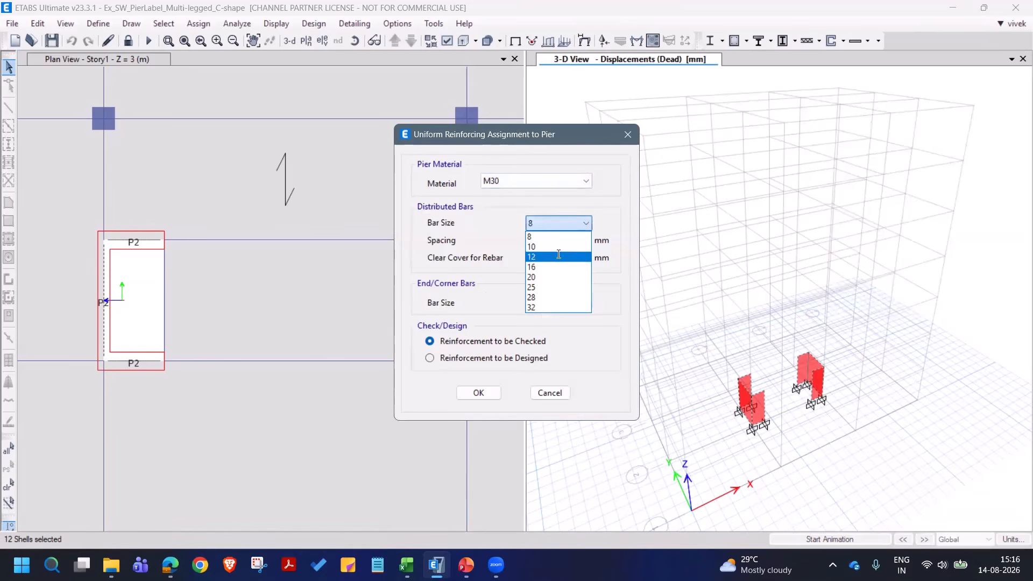
{"action": "left_click", "coordinate": [560, 255]}
{"action": "double_click", "coordinate": [558, 241]}
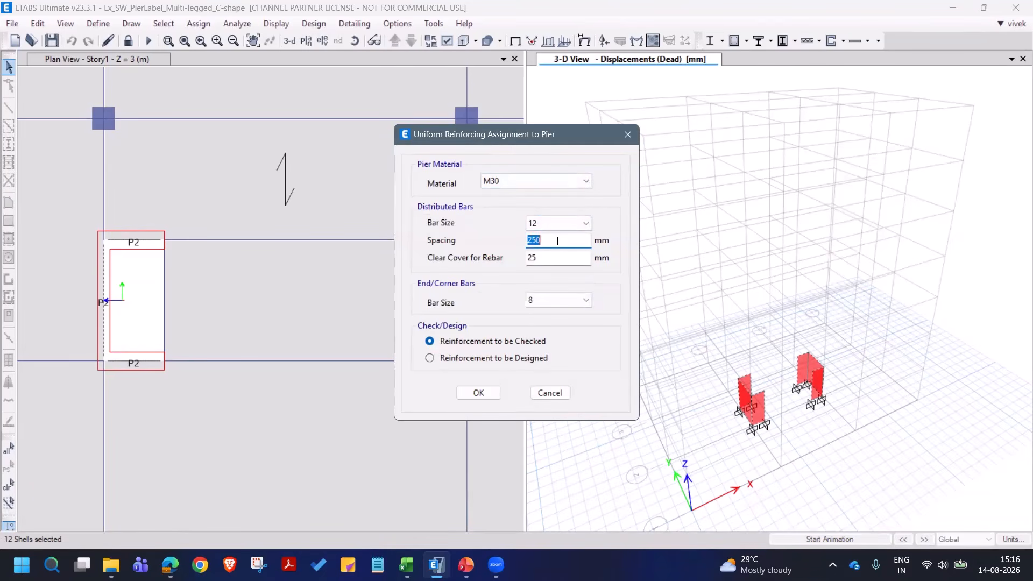
{"action": "left_click", "coordinate": [556, 259]}
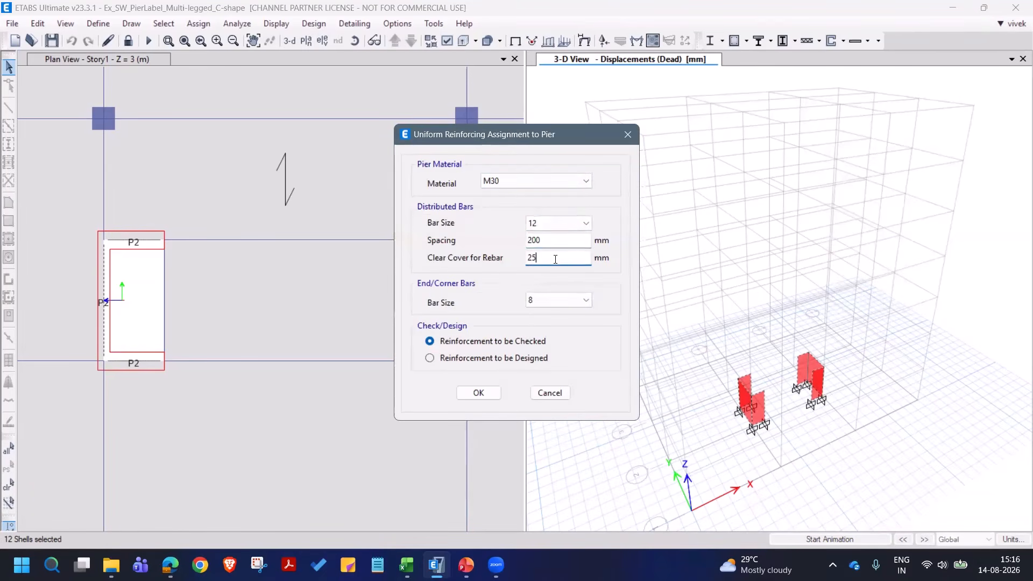
{"action": "left_click", "coordinate": [547, 303]}
{"action": "left_click", "coordinate": [549, 335]}
{"action": "left_click", "coordinate": [490, 359]}
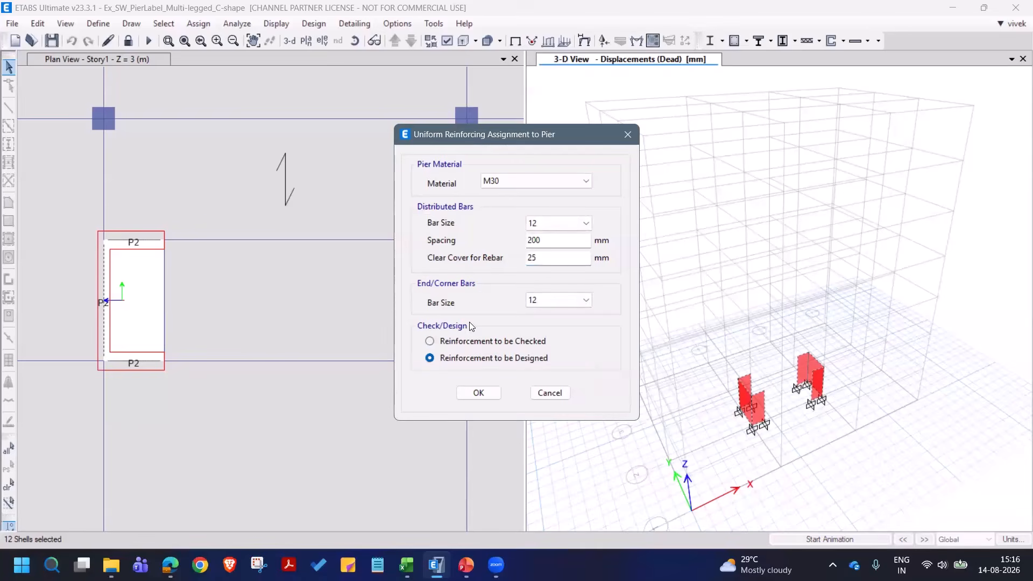
{"action": "left_click", "coordinate": [478, 394]}
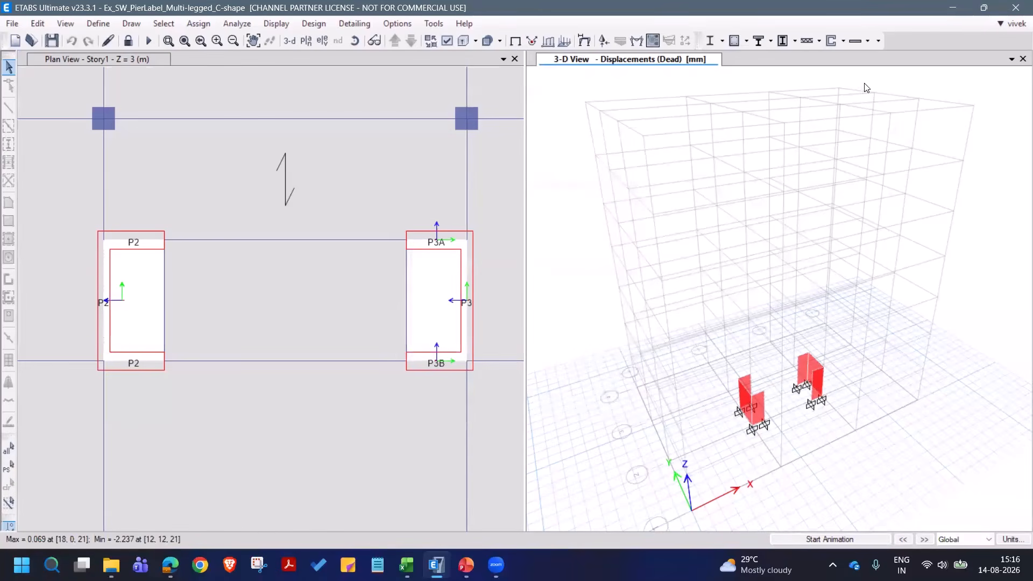
- Run the shear wall design and frame the longitudinal reinforcing areas of both C-shaped walls in the 3-D view
{"action": "scroll", "coordinate": [831, 434], "scroll_direction": "up", "scroll_amount": 5}
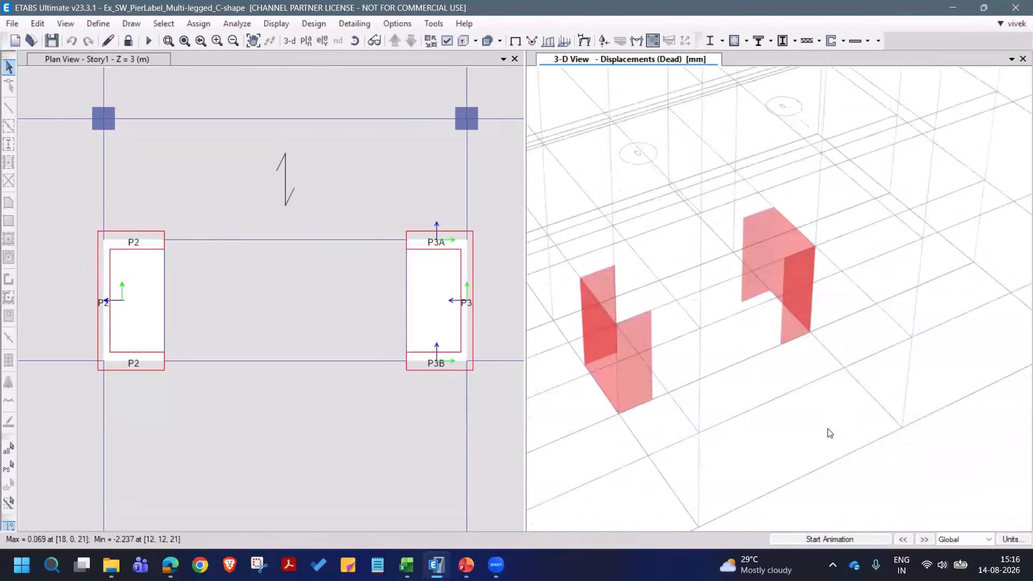
{"action": "left_click", "coordinate": [831, 42]}
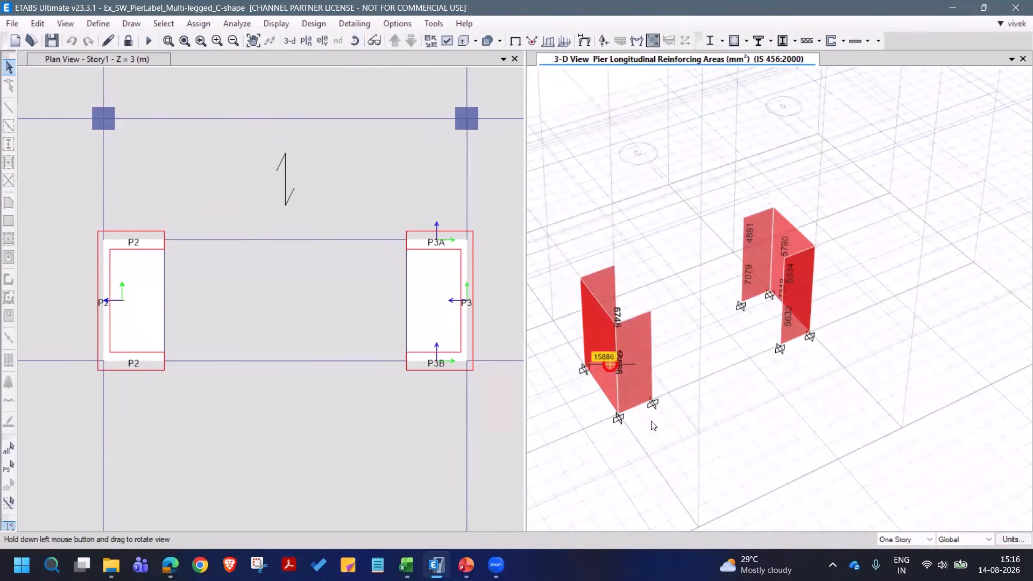
{"action": "left_click_drag", "start_coordinate": [653, 426], "coordinate": [694, 408]}
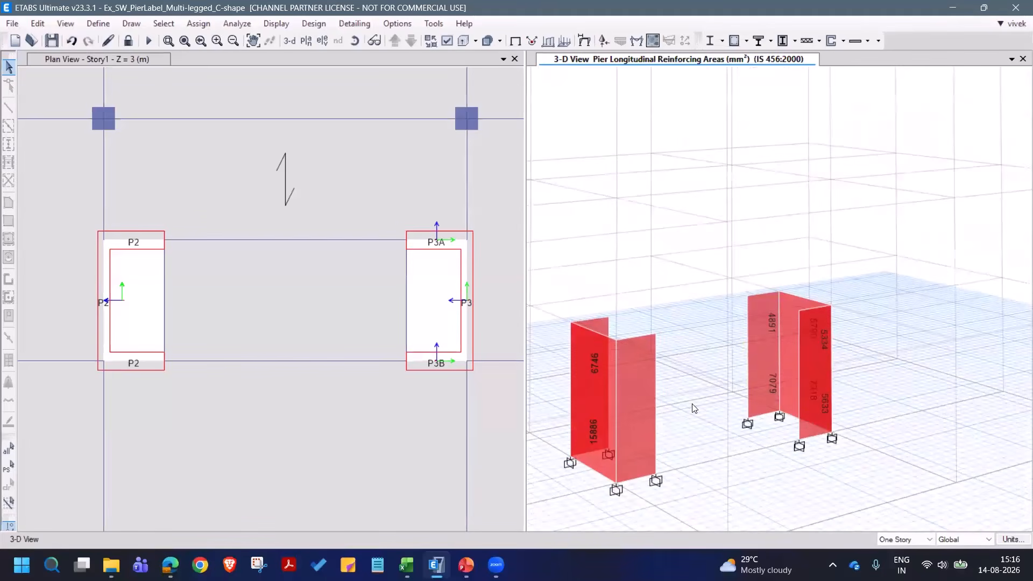
{"action": "middle_click_drag", "start_coordinate": [722, 358], "coordinate": [768, 297]}
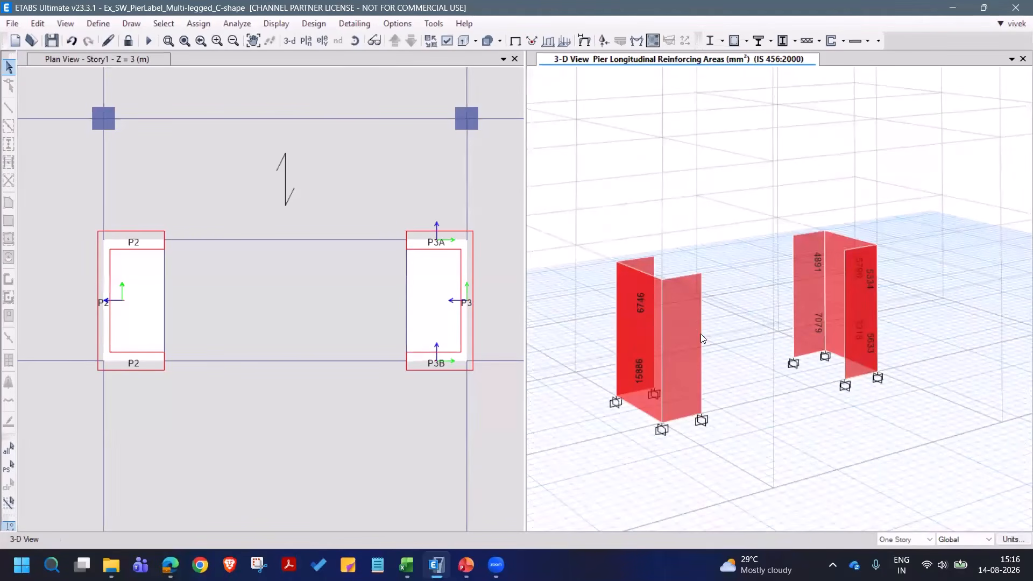
{"action": "left_click", "coordinate": [184, 41]}
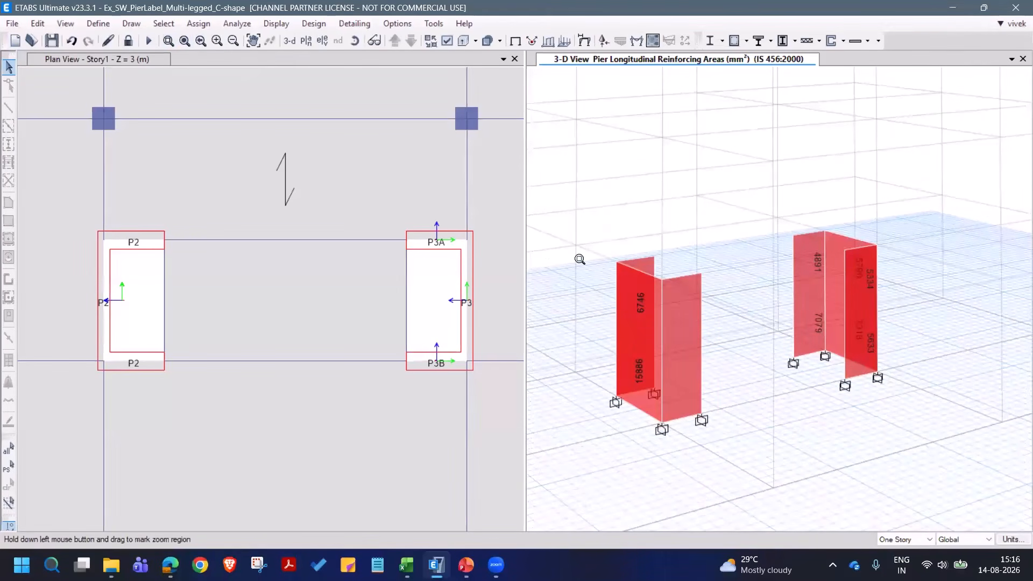
{"action": "left_click_drag", "start_coordinate": [603, 233], "coordinate": [920, 456]}
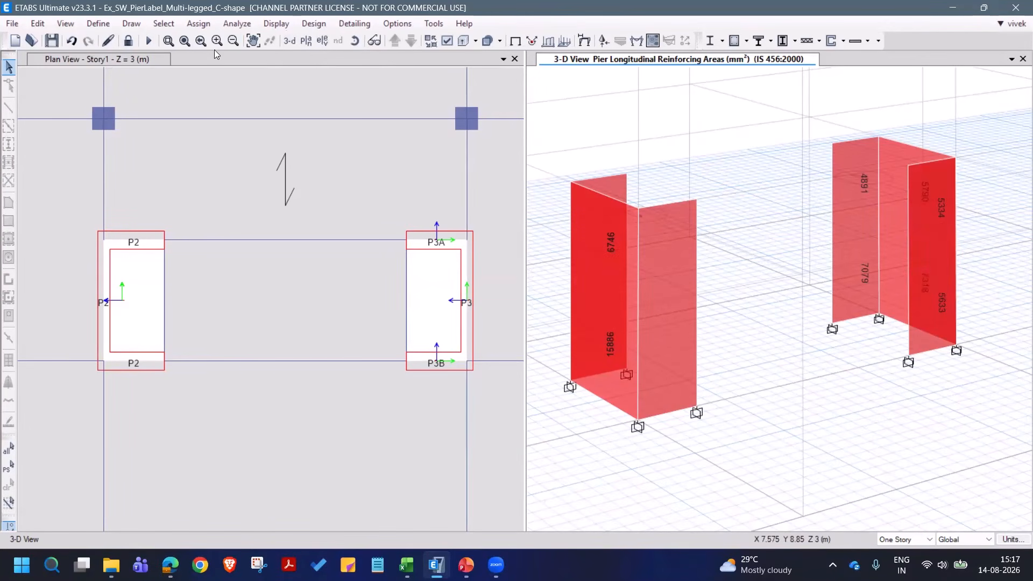
- Compare the required longitudinal reinforcement of legs P3, P3A and P3B with that of the single-label C-shaped pier P2
{"action": "left_click", "coordinate": [168, 40]}
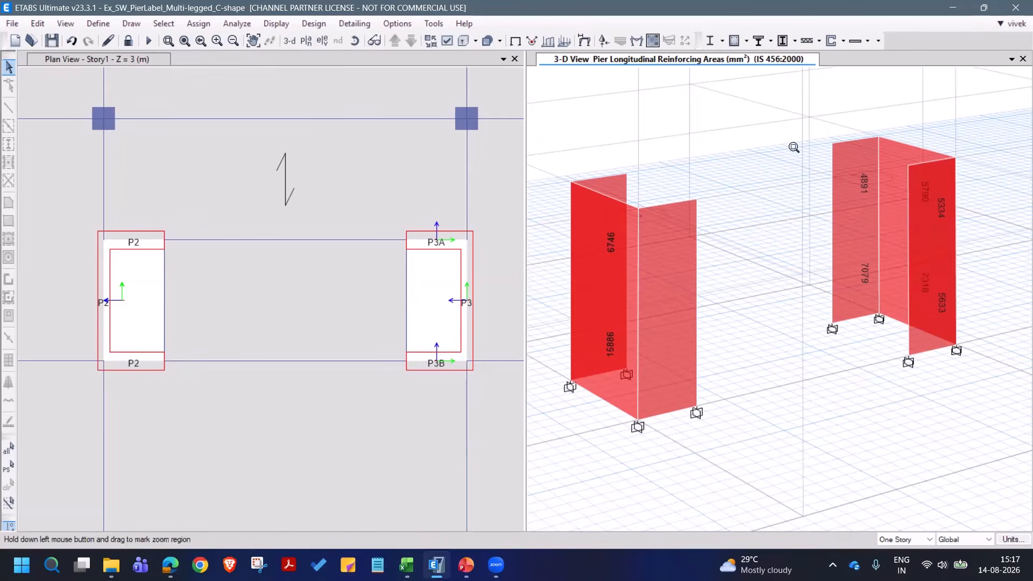
{"action": "left_click_drag", "start_coordinate": [794, 147], "coordinate": [1002, 372]}
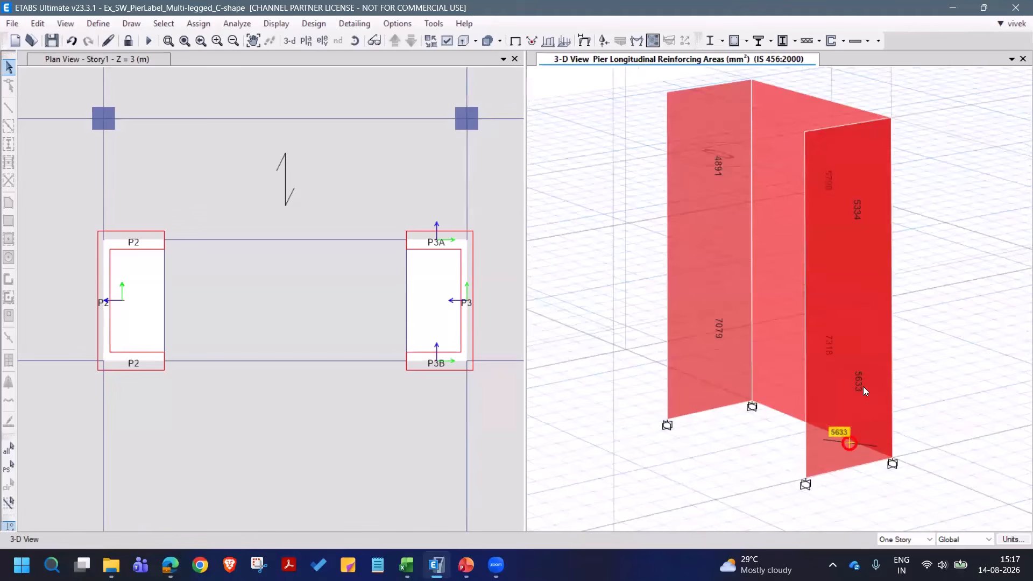
{"action": "scroll", "coordinate": [939, 328], "scroll_direction": "down", "scroll_amount": 4}
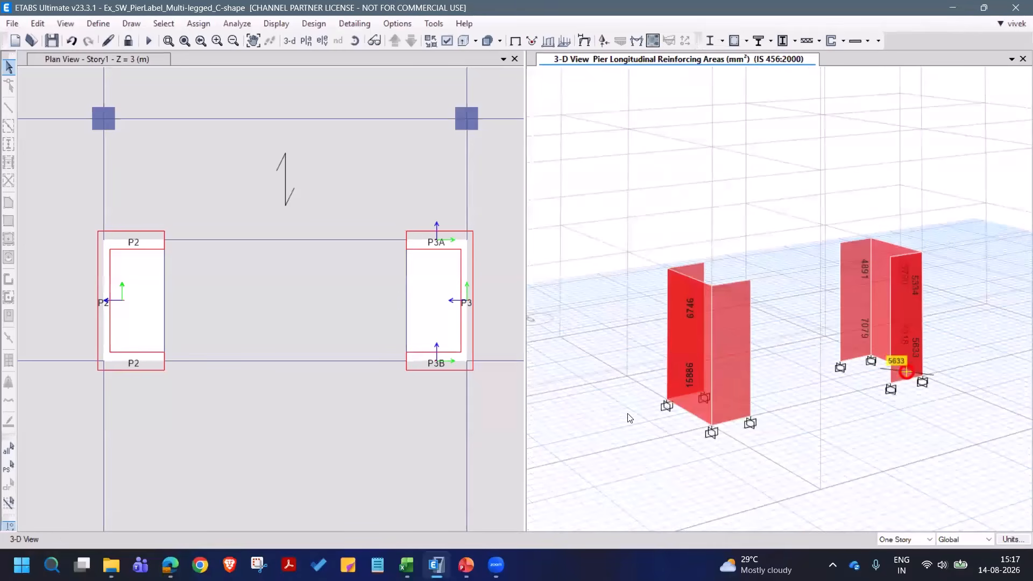
{"action": "mouse_move", "coordinate": [702, 377]}
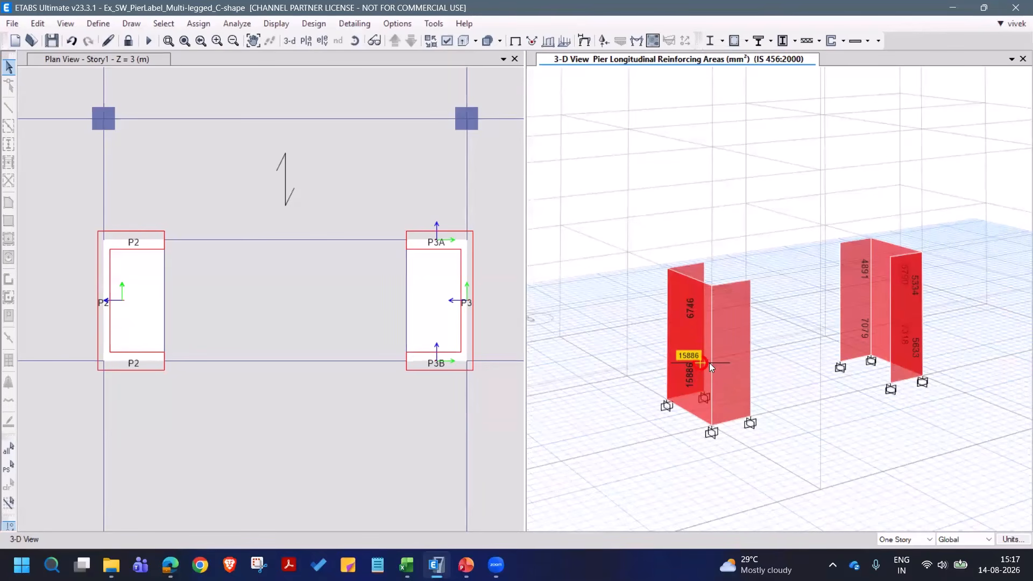
{"action": "scroll", "coordinate": [903, 329], "scroll_direction": "up", "scroll_amount": 5}
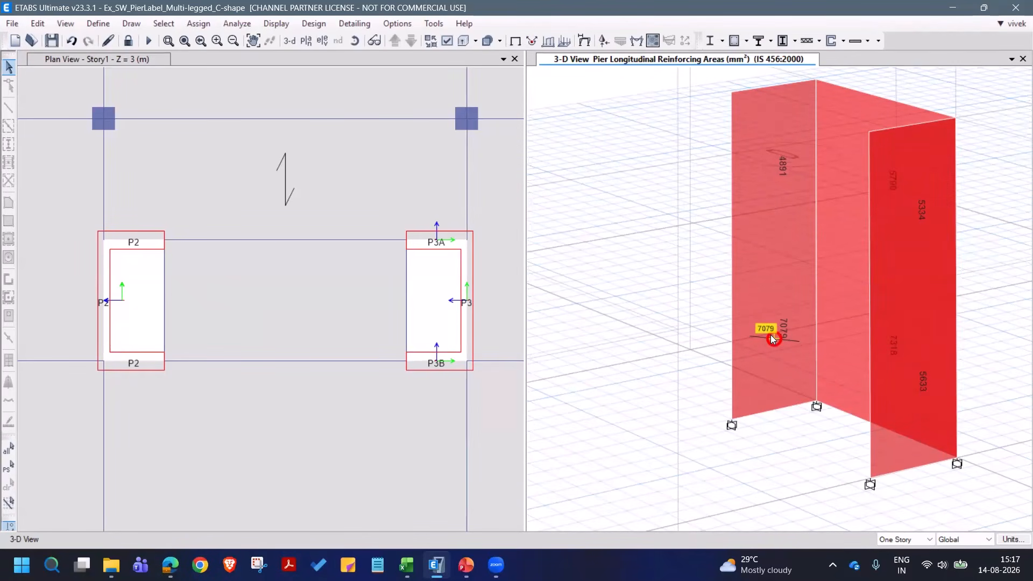
- Examine the top and bottom longitudinal reinforcing areas of each C-shaped wall, pier P2 and legs P3, P3A and P3B, in the 3-D view
{"action": "scroll", "coordinate": [793, 293], "scroll_direction": "down", "scroll_amount": 5}
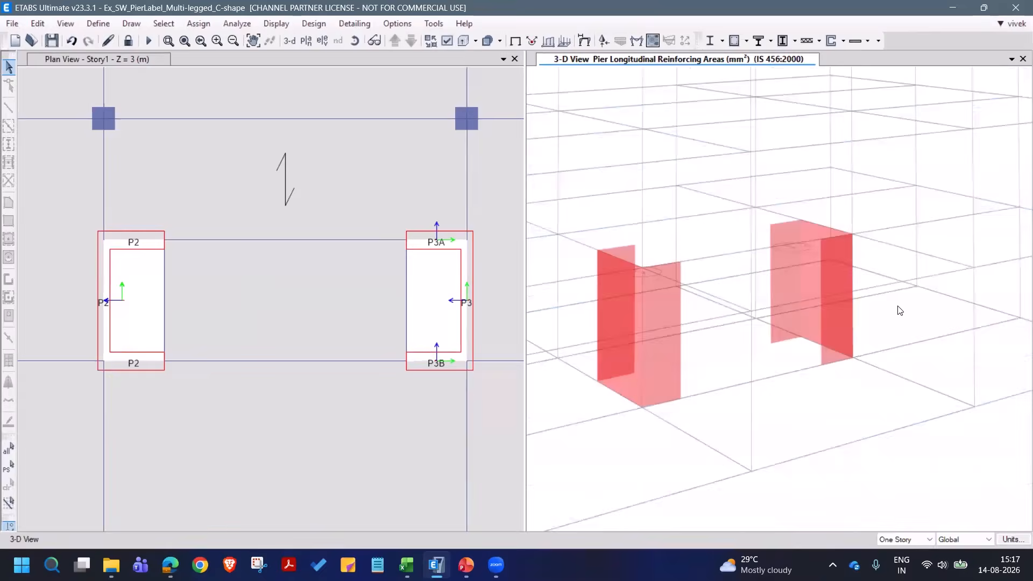
{"action": "scroll", "coordinate": [823, 316], "scroll_direction": "up", "scroll_amount": 5}
{"action": "mouse_move", "coordinate": [728, 286]}
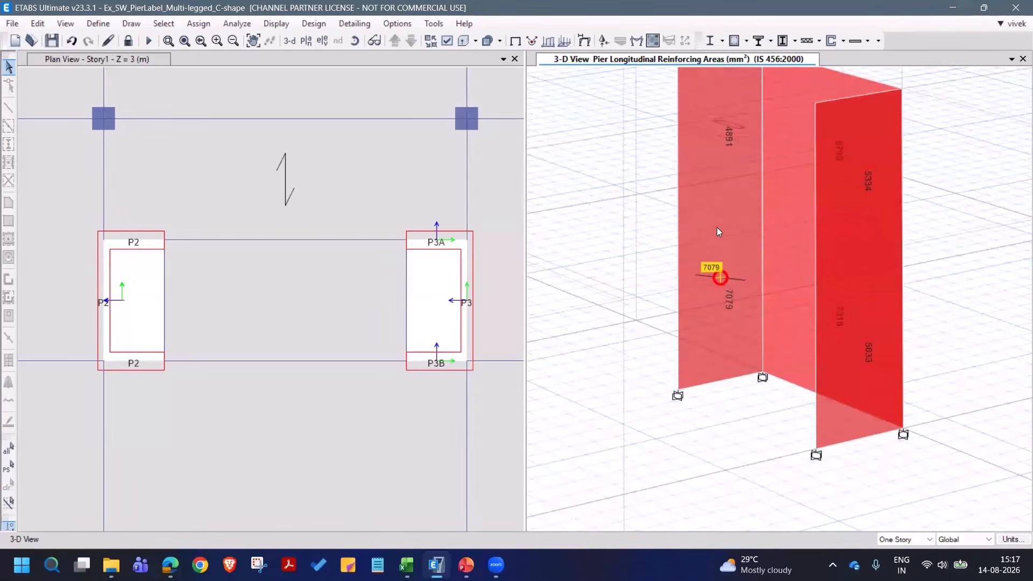
{"action": "middle_click_drag", "start_coordinate": [720, 258], "coordinate": [713, 292]}
{"action": "scroll", "coordinate": [893, 250], "scroll_direction": "down", "scroll_amount": 5}
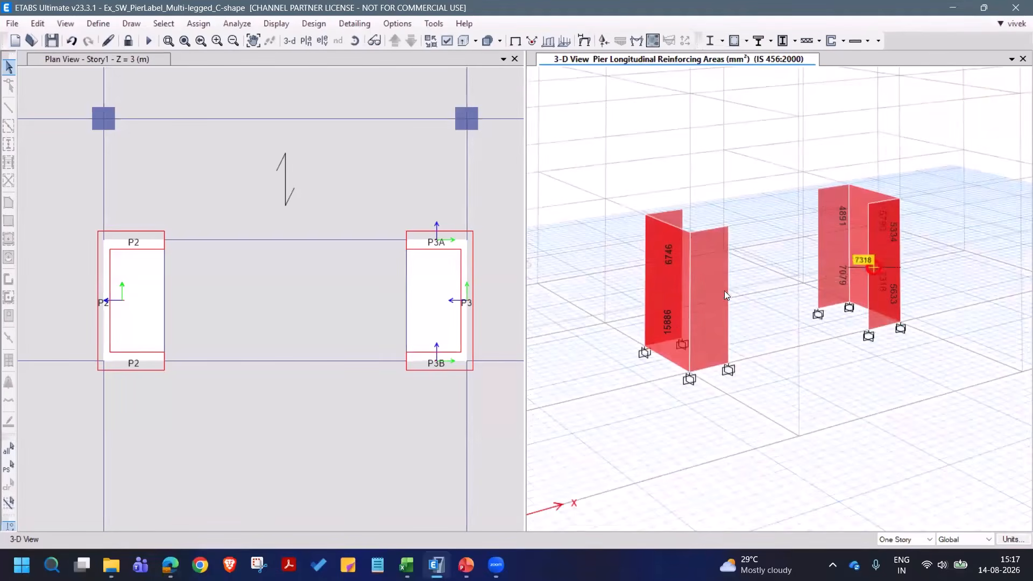
{"action": "scroll", "coordinate": [675, 318], "scroll_direction": "up", "scroll_amount": 6}
{"action": "mouse_move", "coordinate": [670, 330]}
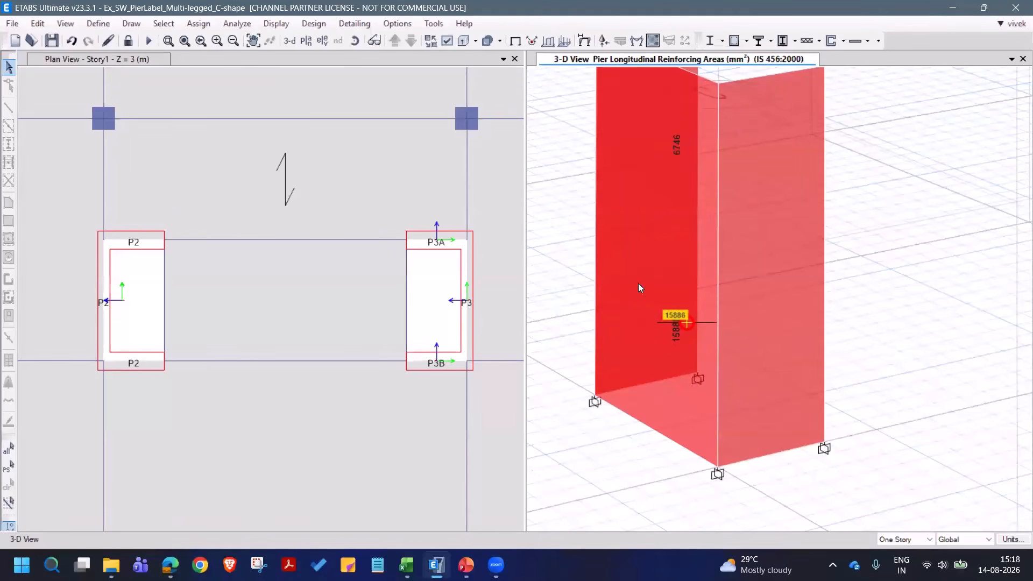
{"action": "middle_click_drag", "start_coordinate": [666, 350], "coordinate": [667, 530]}
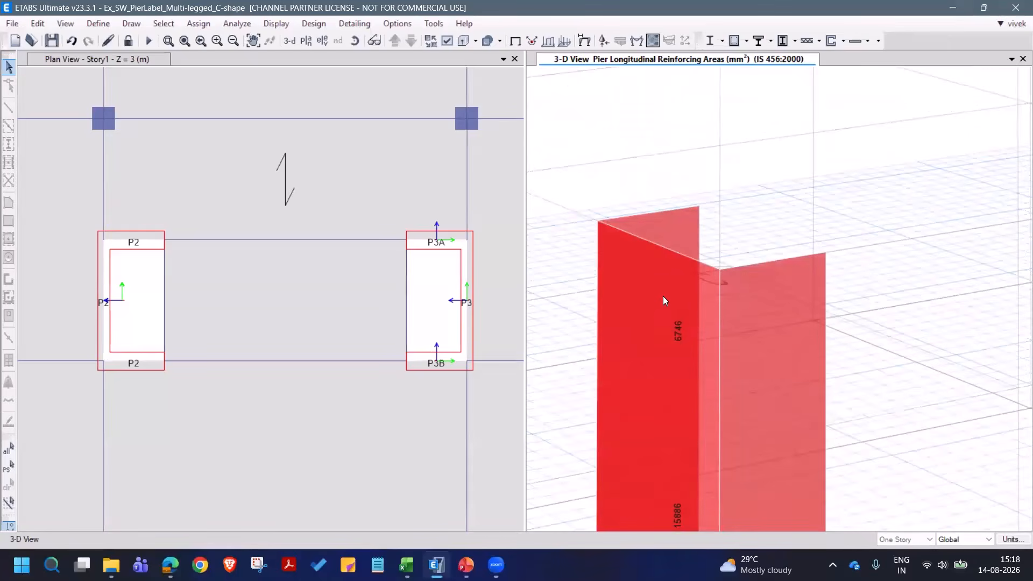
{"action": "middle_click_drag", "start_coordinate": [727, 376], "coordinate": [699, 285]}
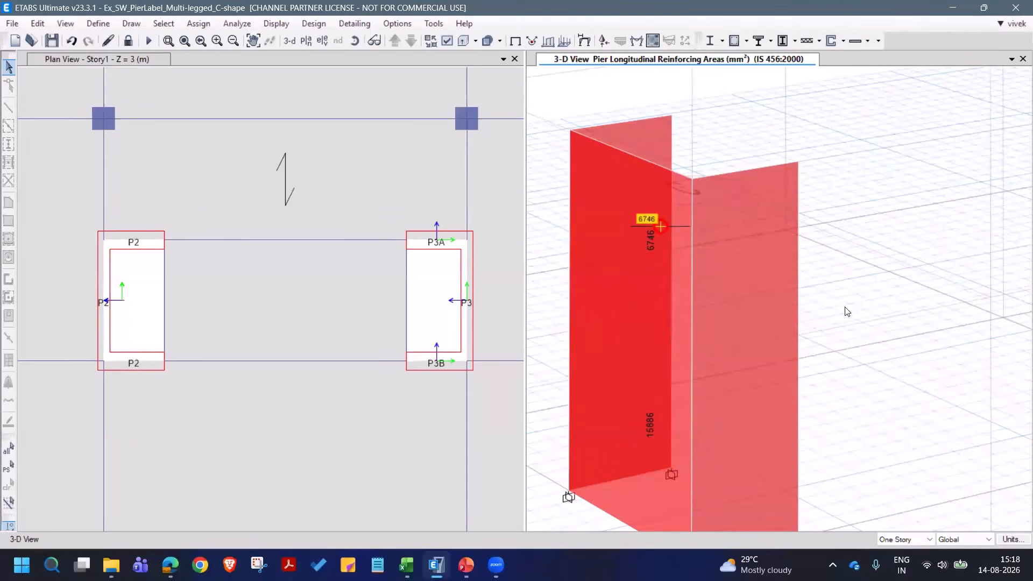
{"action": "middle_click_drag", "start_coordinate": [847, 309], "coordinate": [820, 390], "text": "shift"}
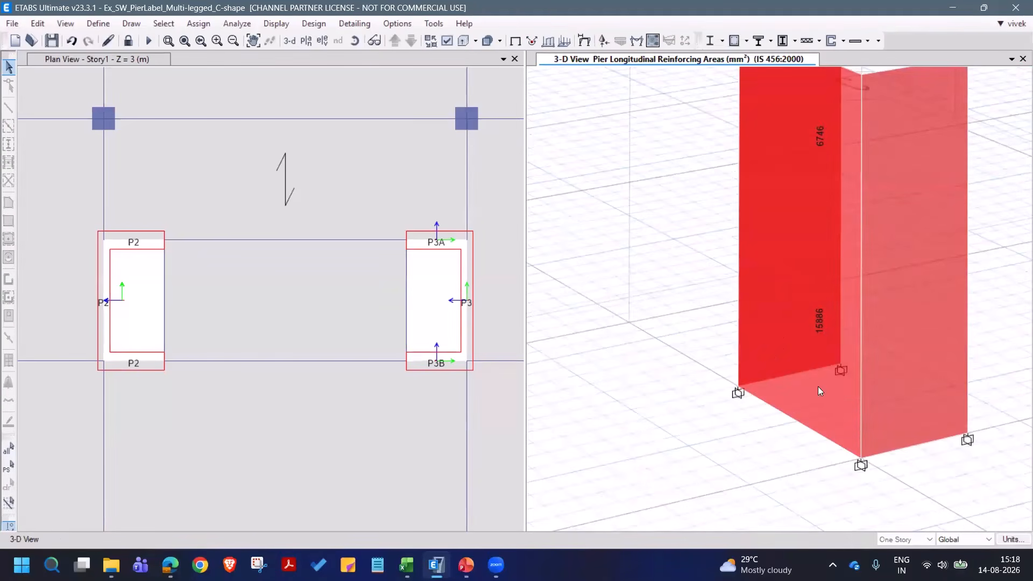
{"action": "middle_click_drag", "start_coordinate": [804, 284], "coordinate": [910, 310], "text": "shift"}
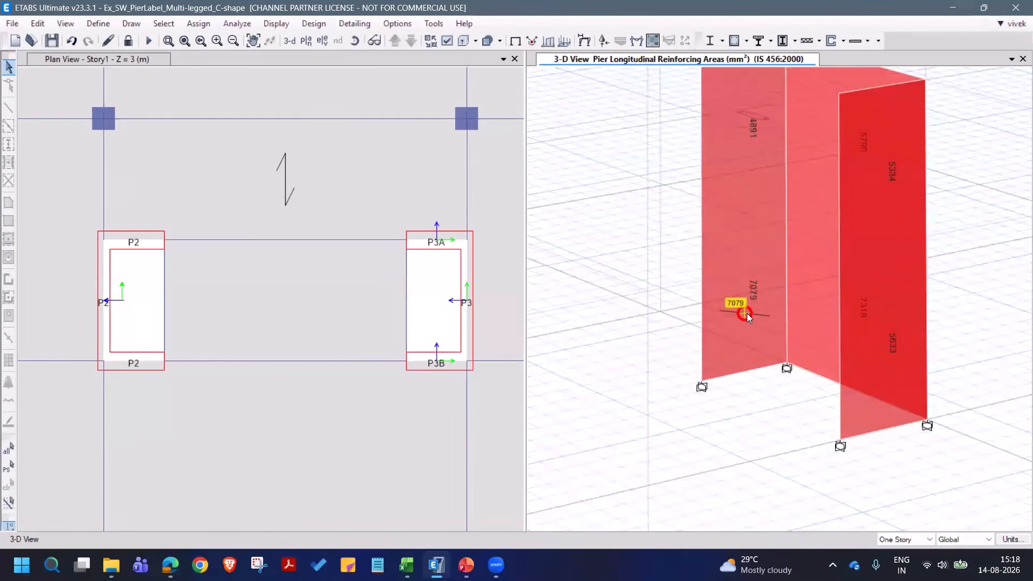
{"action": "scroll", "coordinate": [740, 323], "scroll_direction": "down", "scroll_amount": 5}
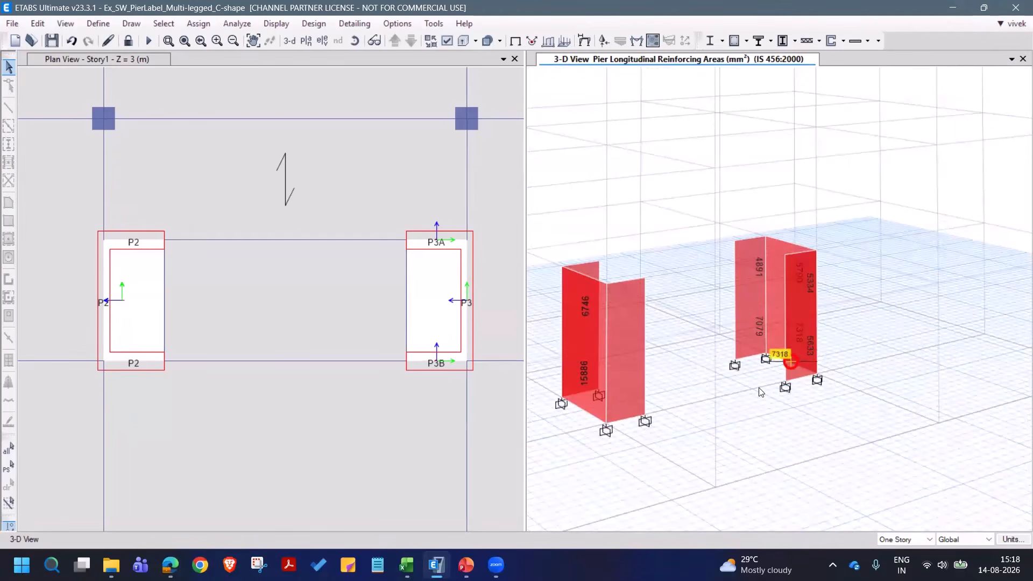
{"action": "middle_click_drag", "start_coordinate": [753, 400], "coordinate": [829, 405]}
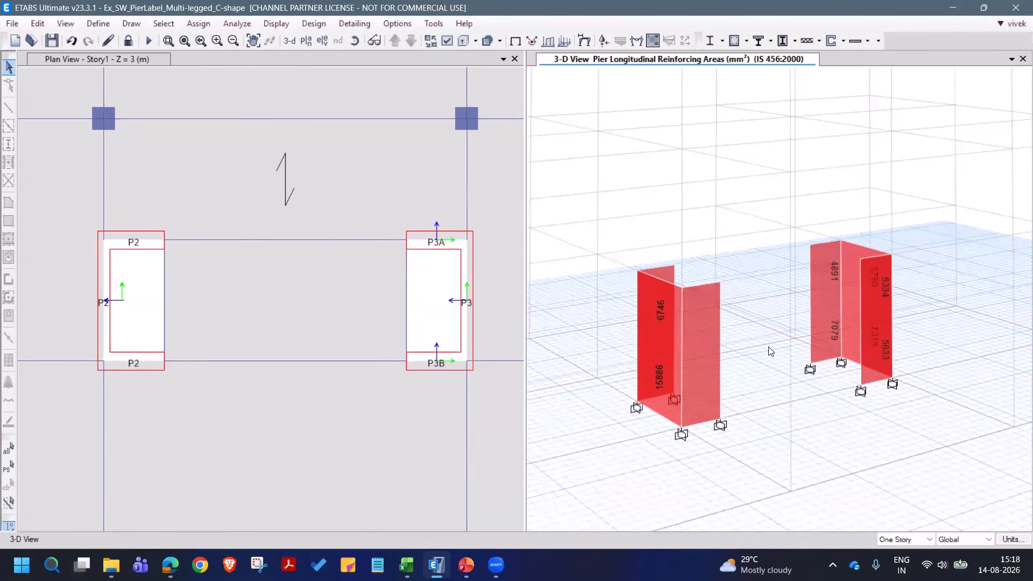
{"action": "mouse_move", "coordinate": [824, 296]}
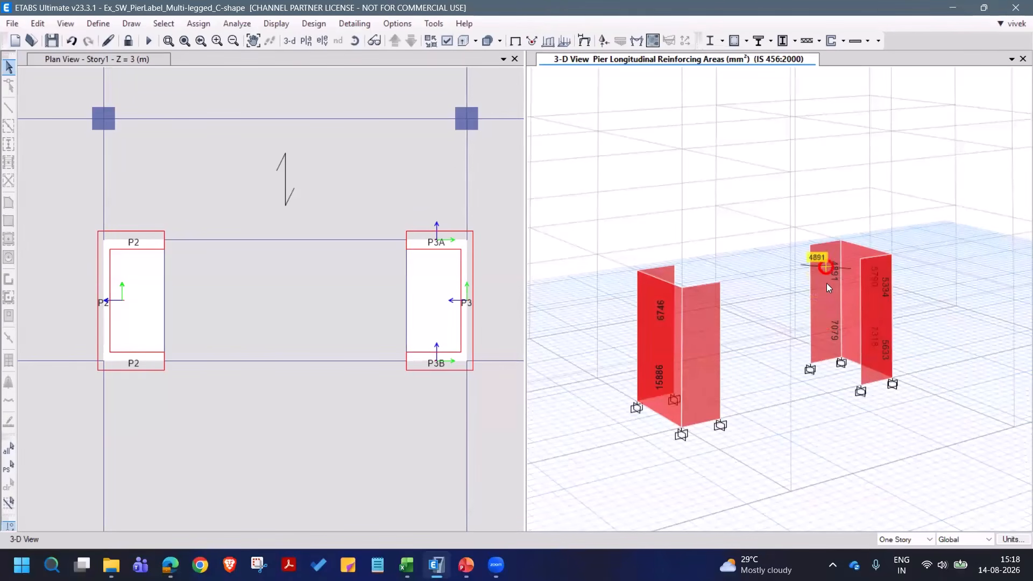
{"action": "mouse_move", "coordinate": [822, 318]}
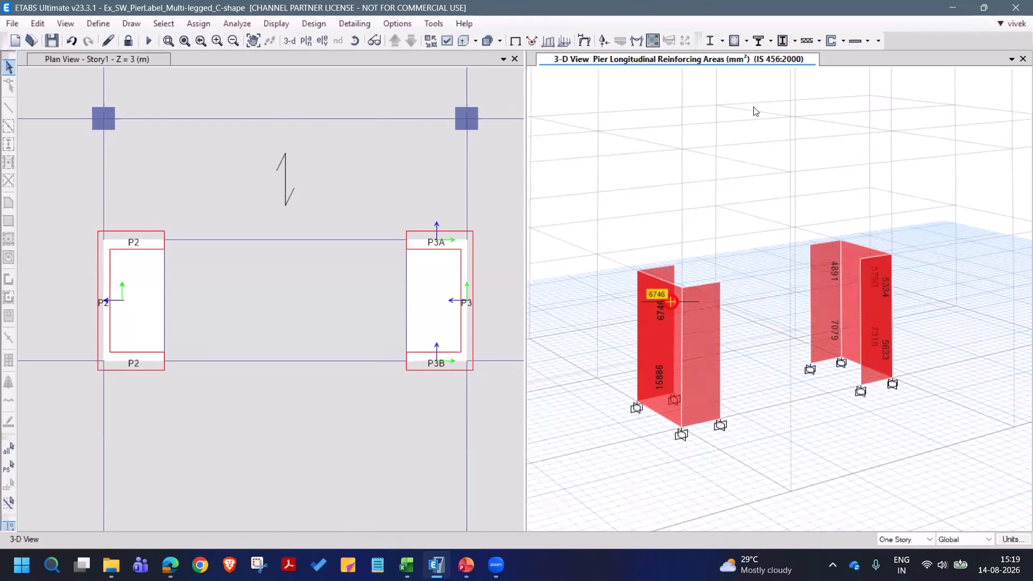
- Add general pier section Pier1 in M30, starting from existing wall pier P2 at Story2, and open it in the Section Designer
{"action": "left_click", "coordinate": [843, 42]}
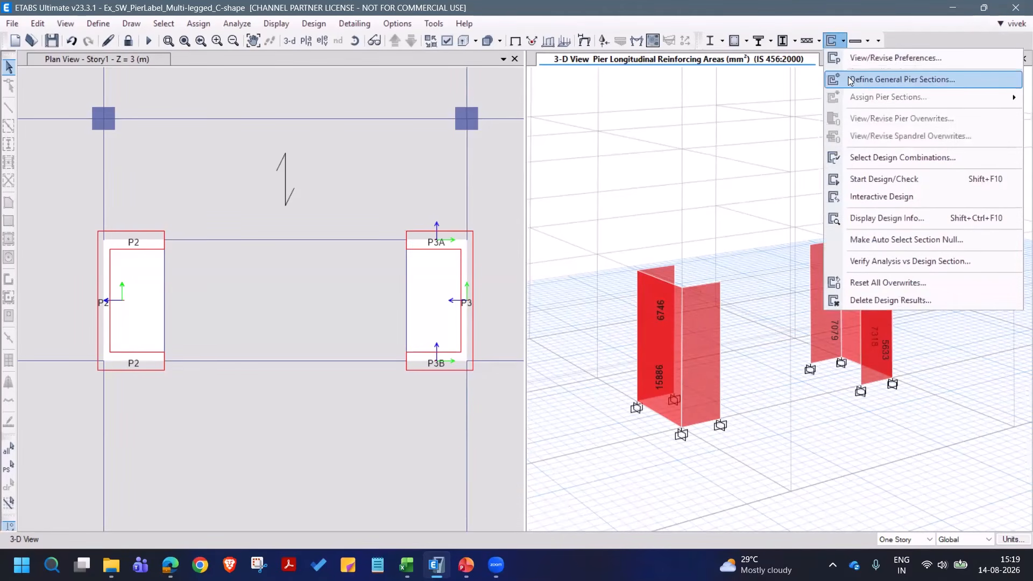
{"action": "key", "text": "Return"}
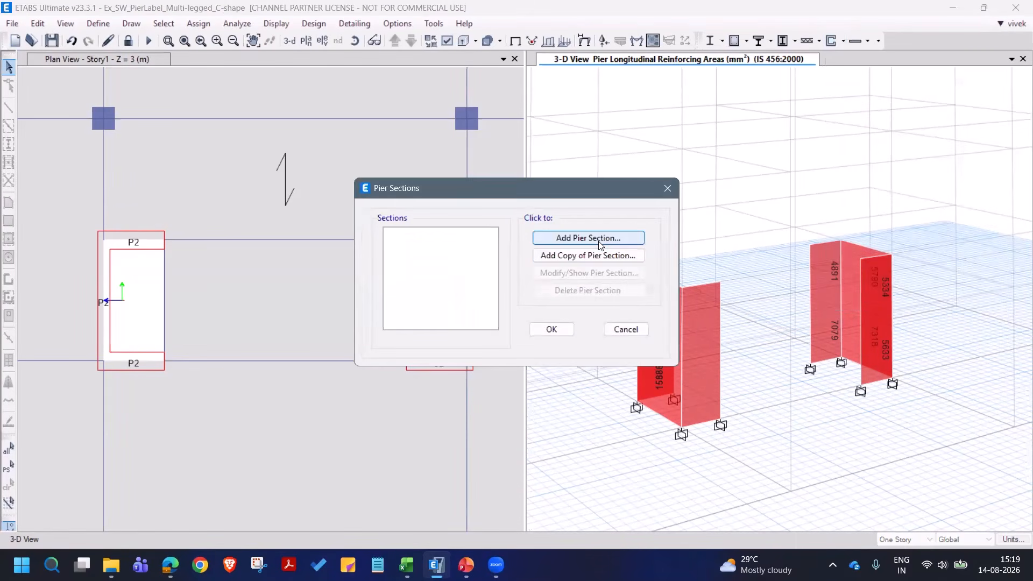
{"action": "left_click", "coordinate": [600, 244]}
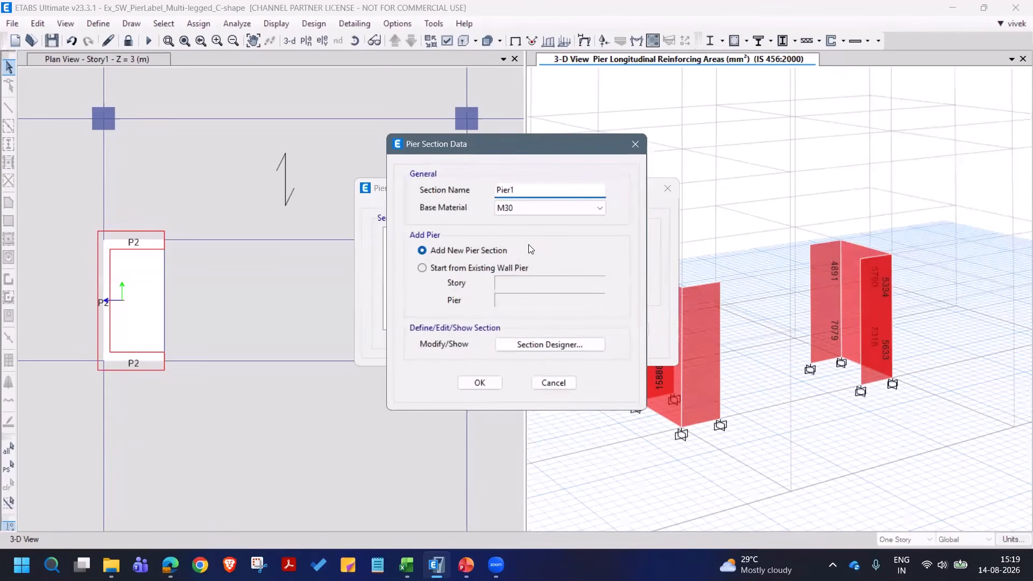
{"action": "left_click", "coordinate": [471, 268]}
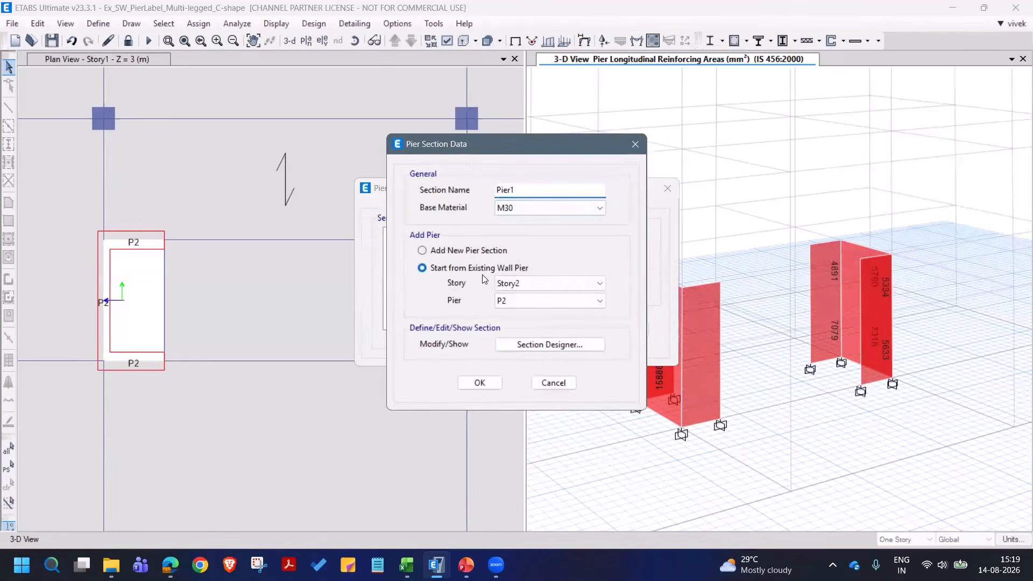
{"action": "left_click", "coordinate": [526, 301]}
{"action": "left_click", "coordinate": [524, 300]}
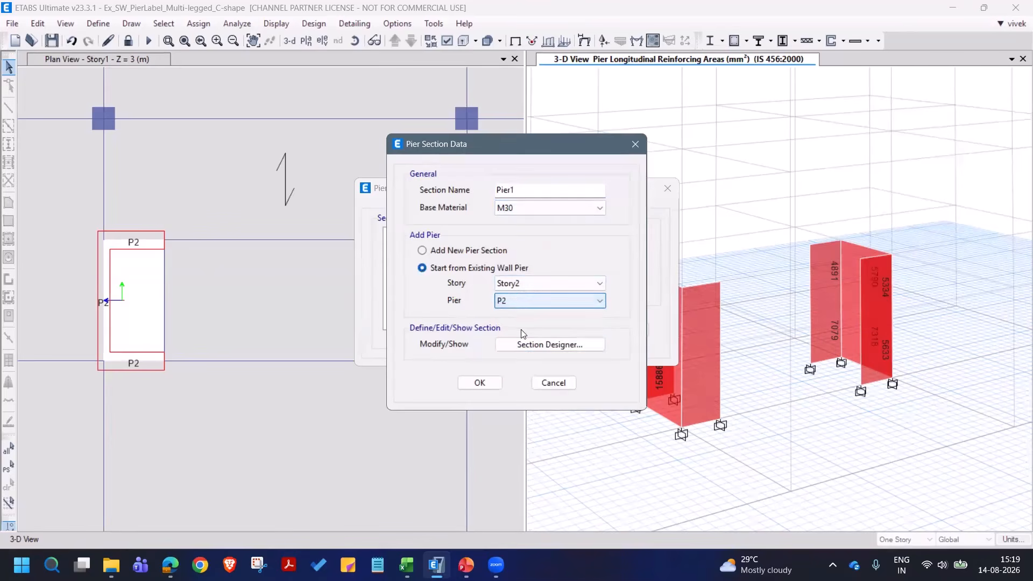
{"action": "left_click", "coordinate": [545, 345]}
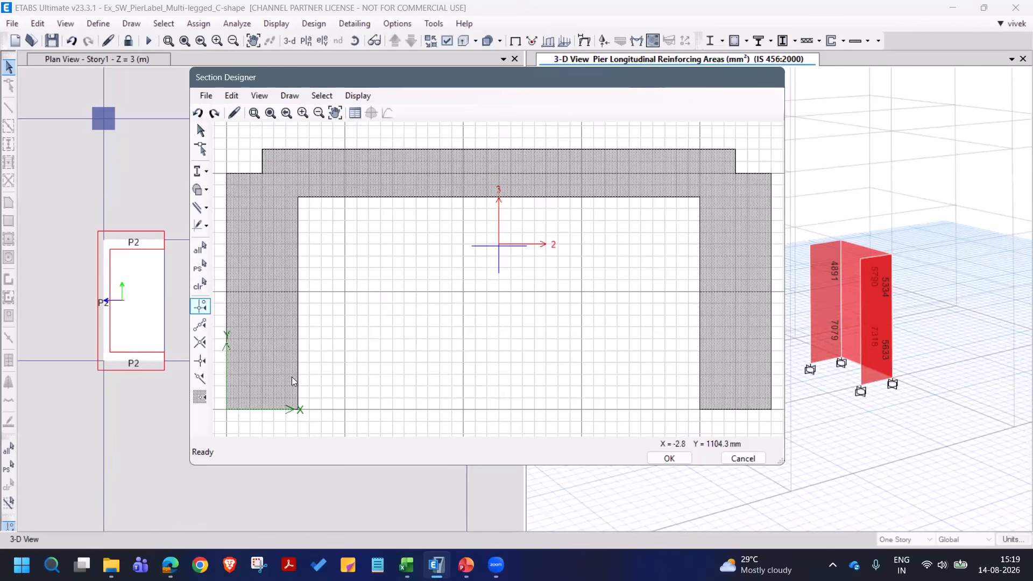
- Place reference points at the two notched outer corners of the C-section, at about X 3, Y 1099 mm and X 2300, Y 1099 mm
{"action": "left_click", "coordinate": [289, 96]}
{"action": "mouse_move", "coordinate": [296, 227]}
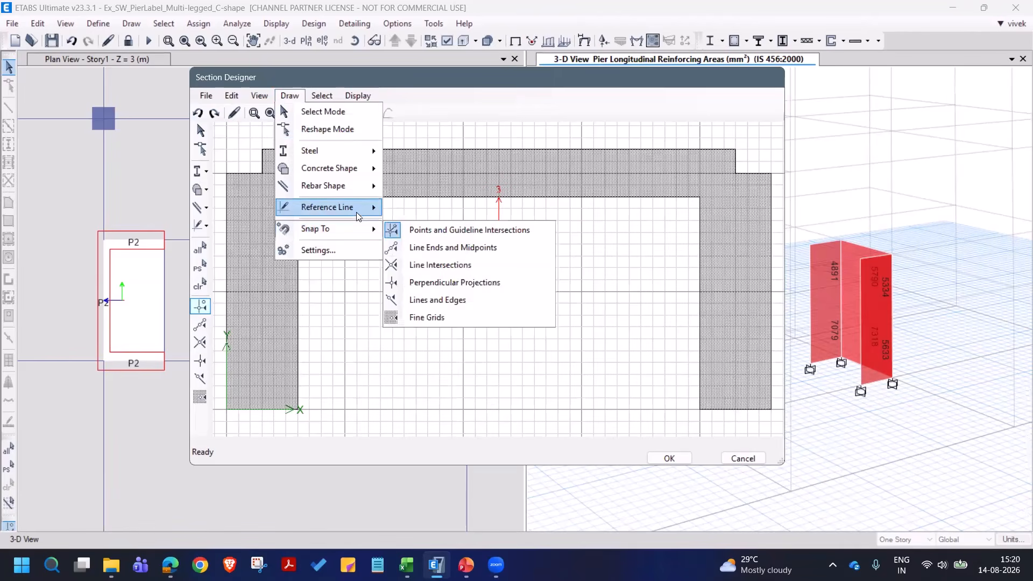
{"action": "mouse_move", "coordinate": [360, 214]}
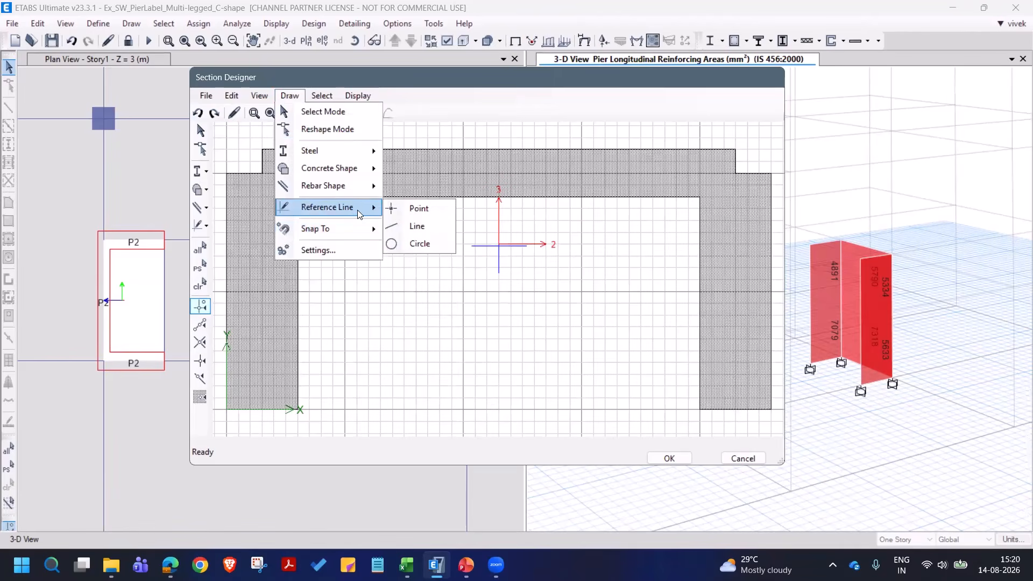
{"action": "left_click", "coordinate": [415, 208]}
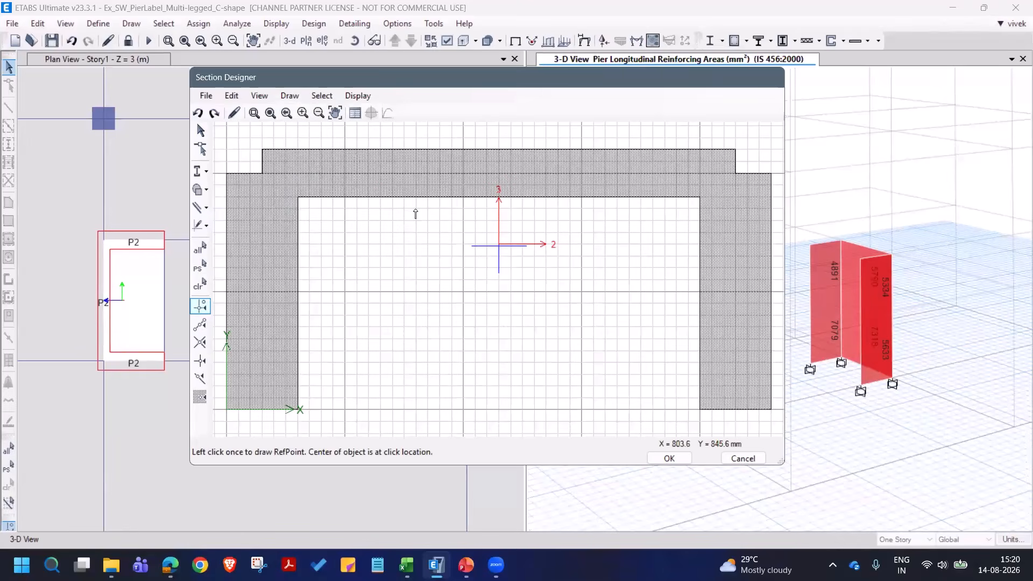
{"action": "left_click", "coordinate": [227, 150]}
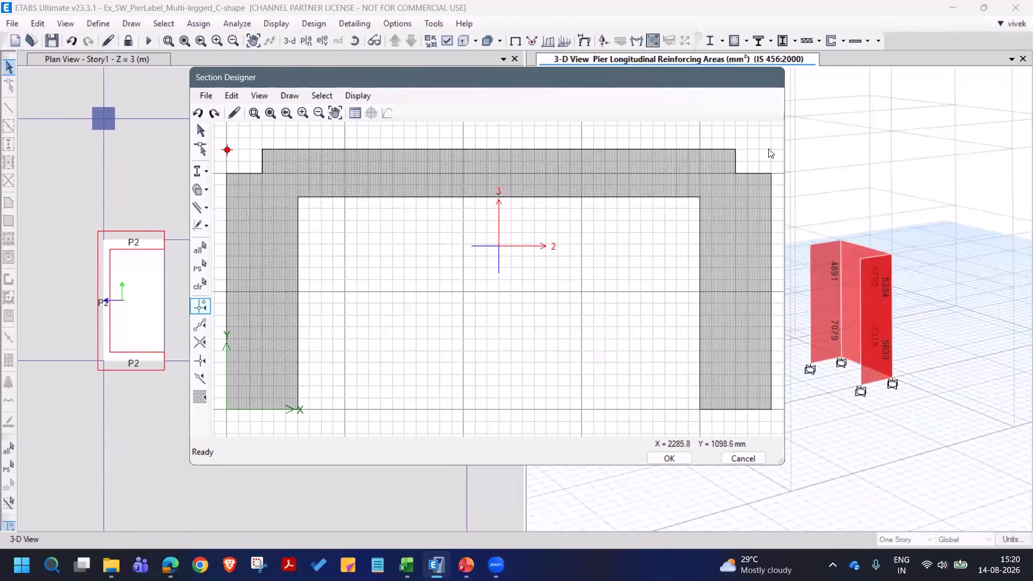
{"action": "left_click", "coordinate": [290, 96]}
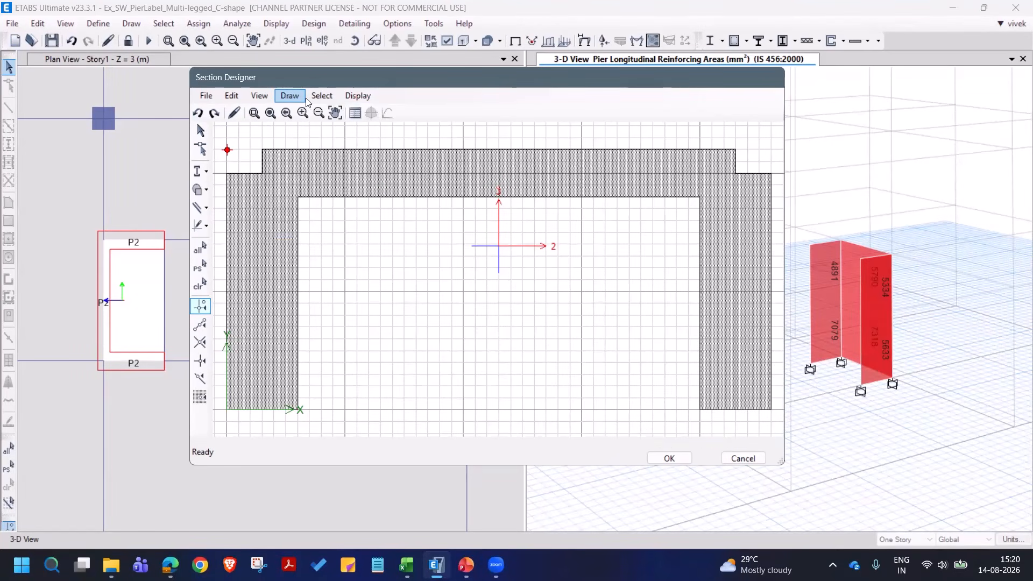
{"action": "left_click", "coordinate": [291, 96]}
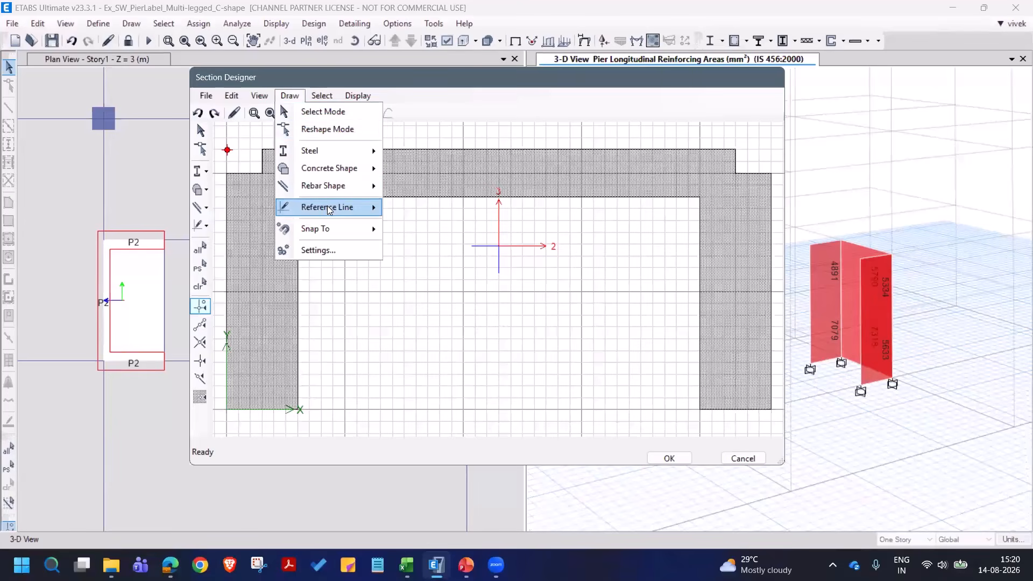
{"action": "mouse_move", "coordinate": [328, 208]}
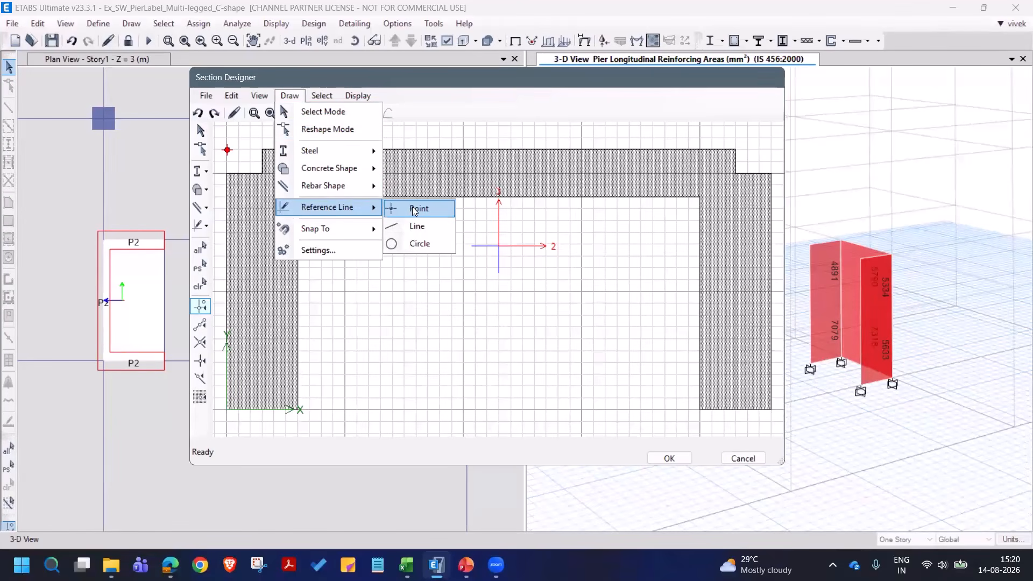
{"action": "left_click", "coordinate": [415, 211]}
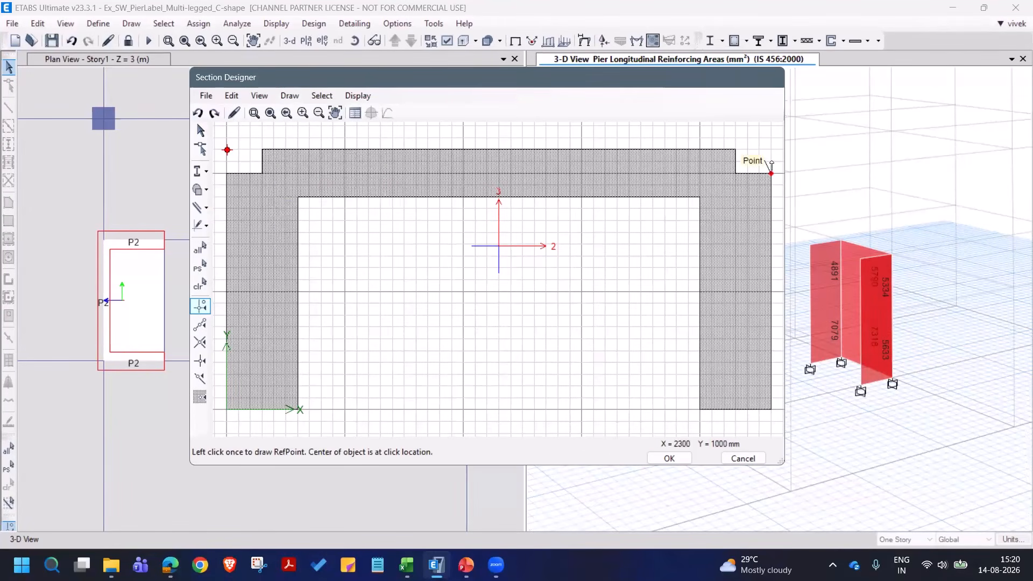
{"action": "left_click", "coordinate": [771, 150]}
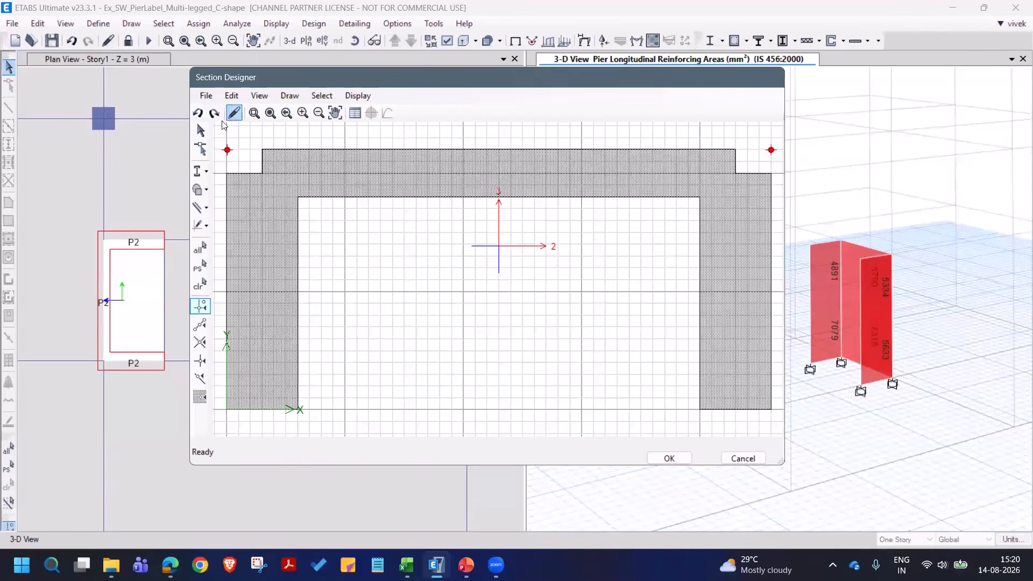
- Set the location of reference point RefPoint1 to X 0 mm and Y 1100 mm
{"action": "right_click", "coordinate": [228, 153]}
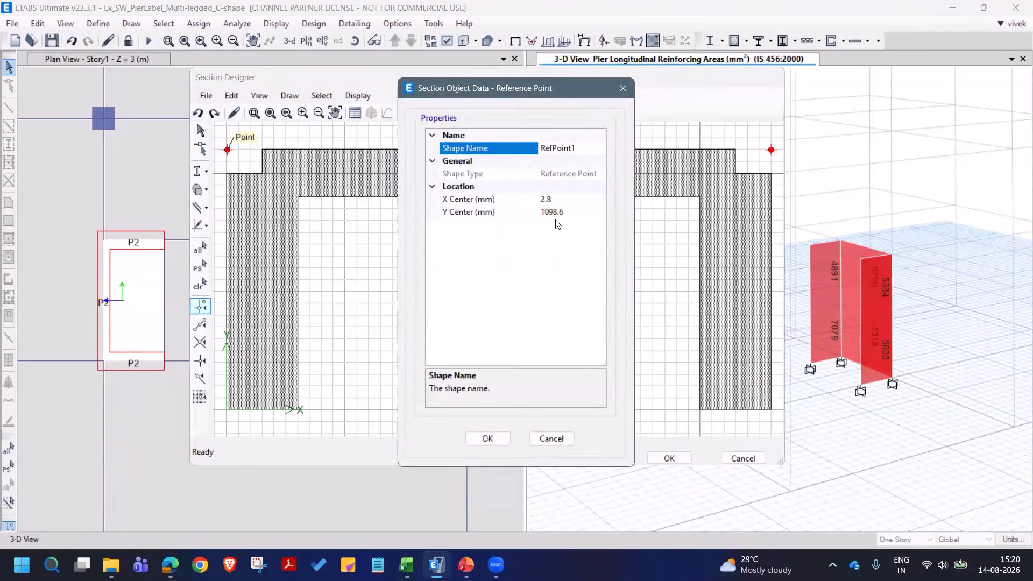
{"action": "left_click", "coordinate": [565, 199]}
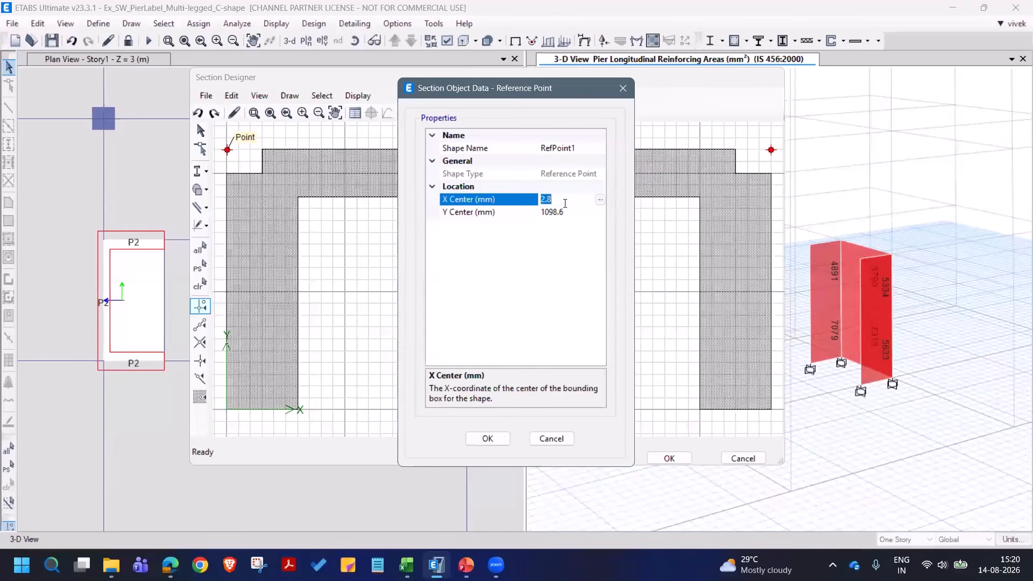
{"action": "type", "text": "0"}
{"action": "key", "text": "Tab"}
{"action": "type", "text": "11"}
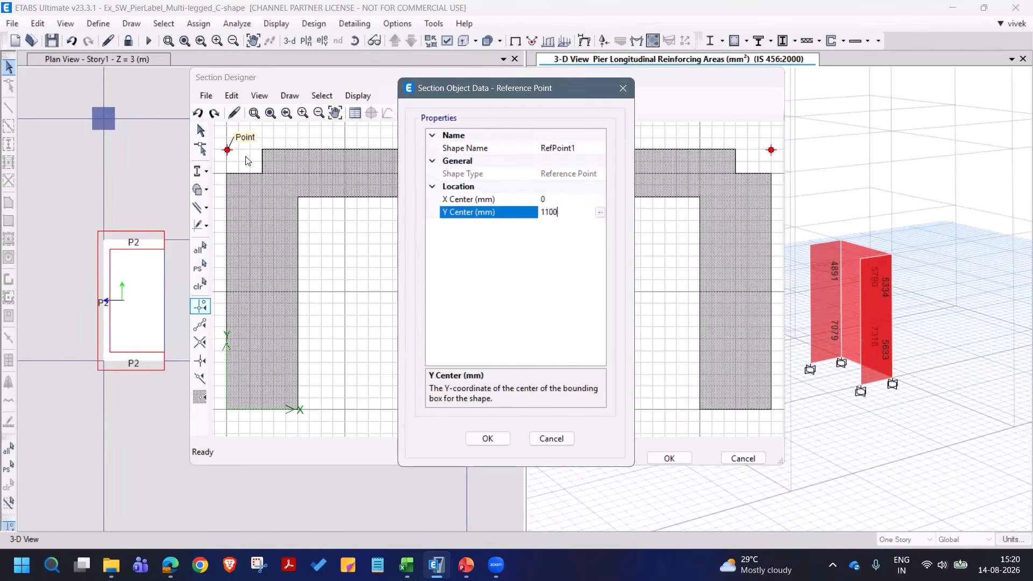
{"action": "left_click", "coordinate": [488, 438]}
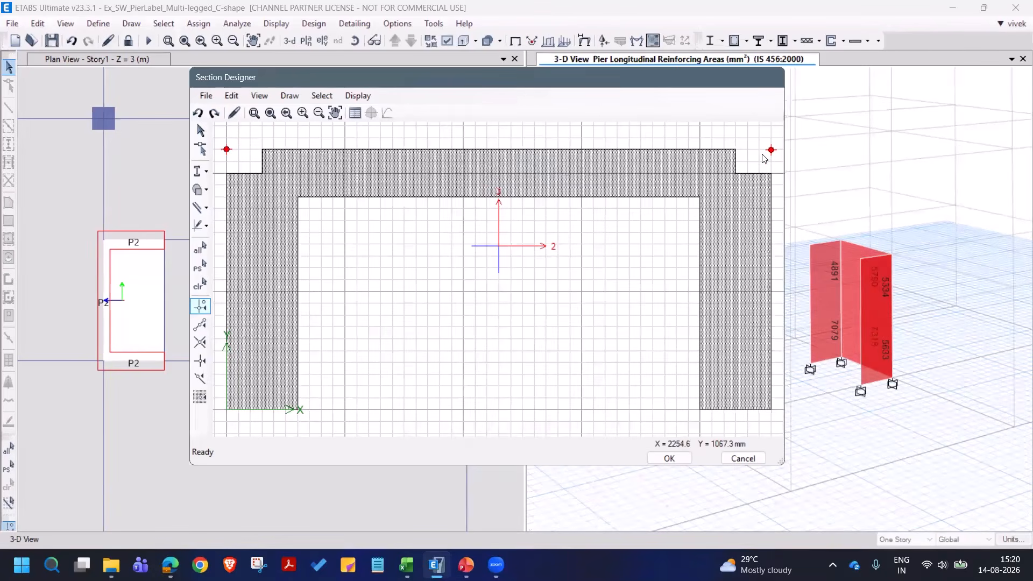
- Set the Y center of reference point RefPoint2 to 1100 mm
{"action": "right_click", "coordinate": [771, 151]}
{"action": "left_click", "coordinate": [578, 199]}
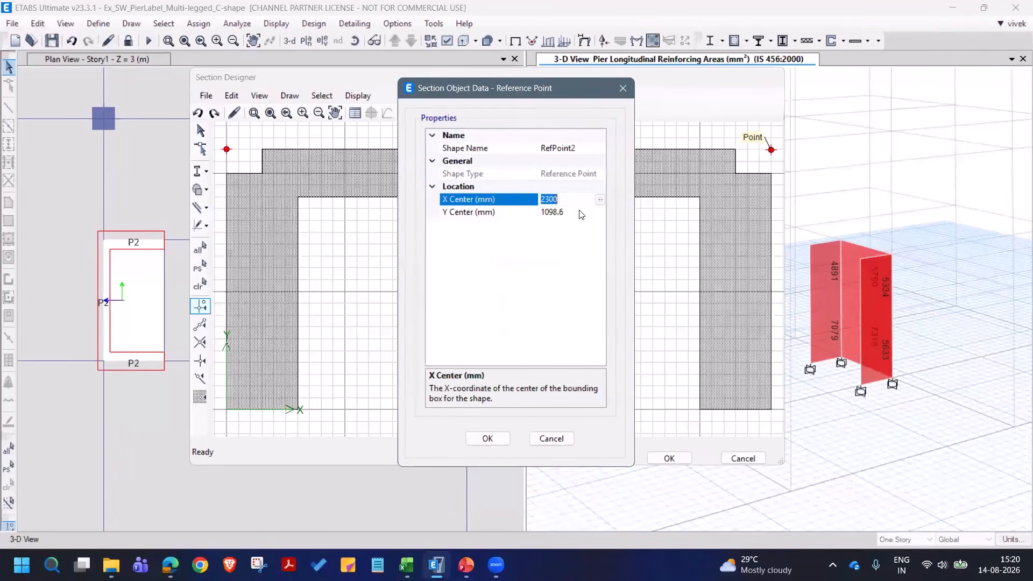
{"action": "double_click", "coordinate": [580, 213]}
{"action": "type", "text": "1100"}
{"action": "left_click", "coordinate": [575, 202]}
{"action": "key", "text": "Down"}
{"action": "left_click", "coordinate": [487, 439]}
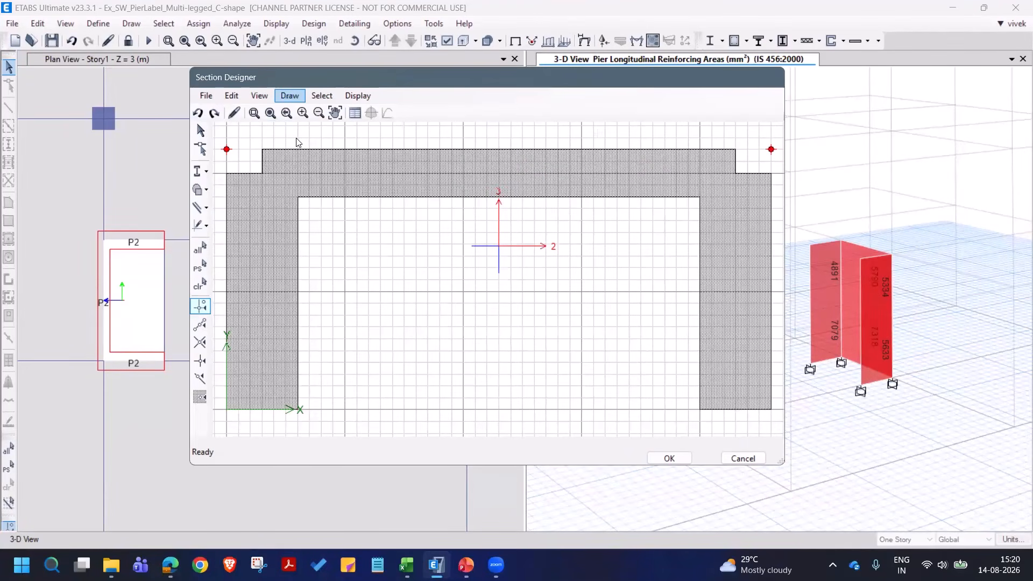
- Draw a concrete polygon along the C-section outline from the origin, through both reference points and the inner corners, ending at X 300, Y 0 mm
{"action": "left_click", "coordinate": [294, 99]}
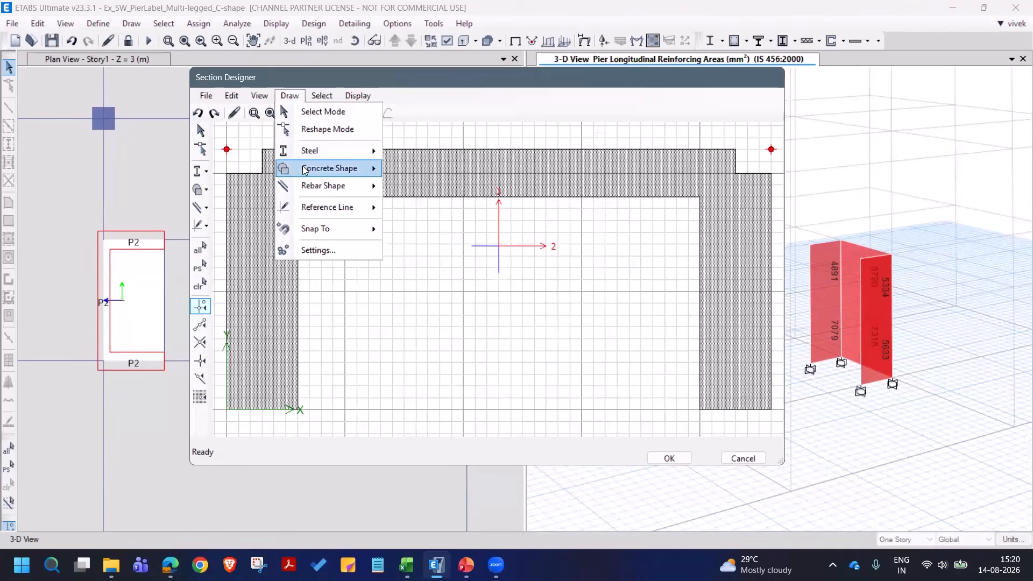
{"action": "mouse_move", "coordinate": [305, 171]}
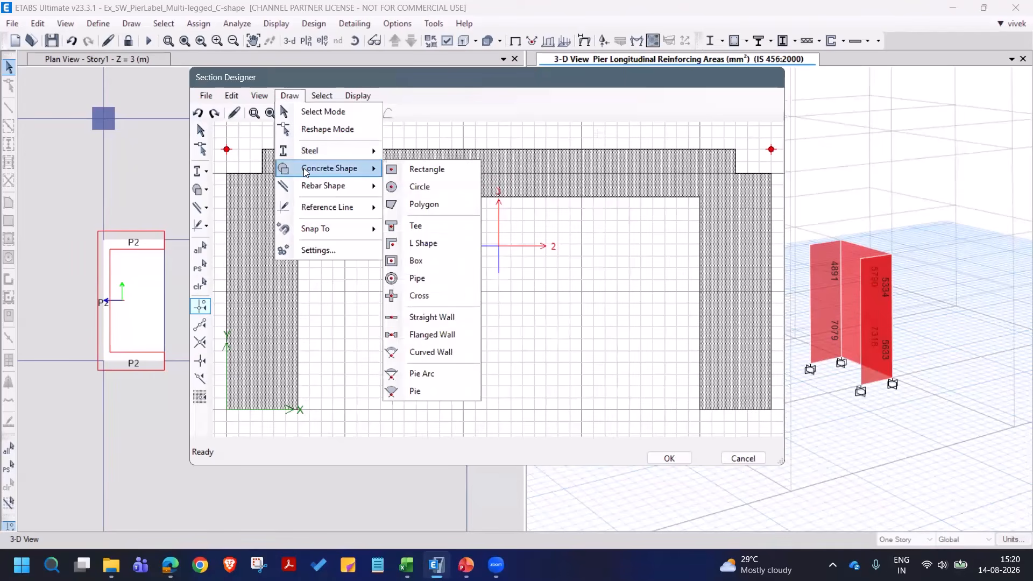
{"action": "left_click", "coordinate": [421, 205]}
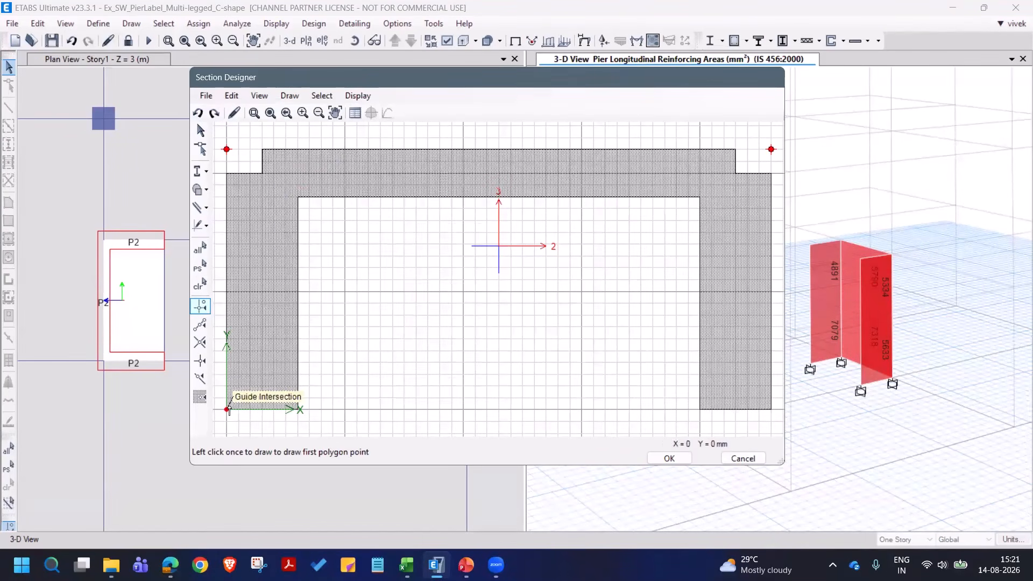
{"action": "left_click", "coordinate": [227, 409]}
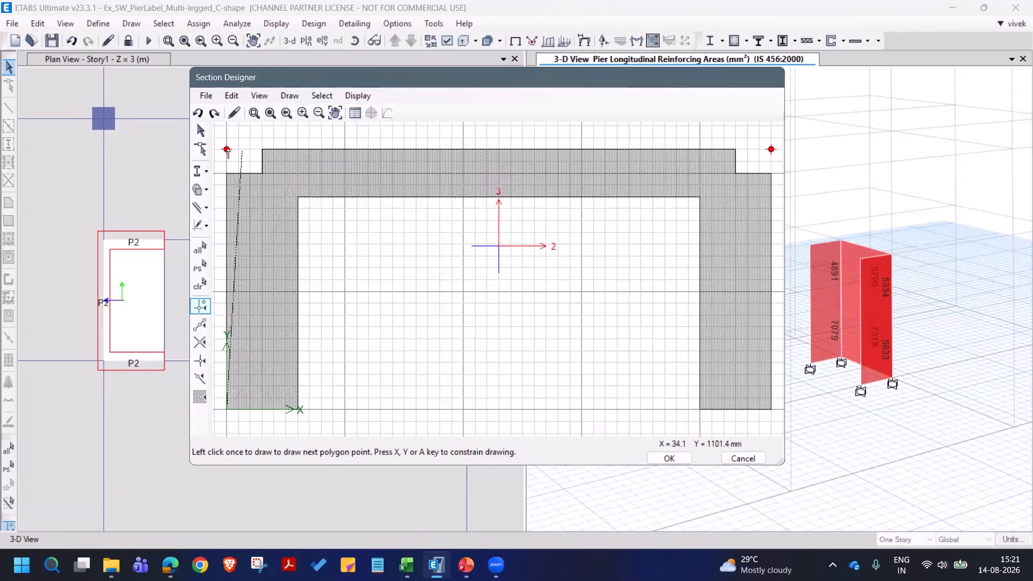
{"action": "left_click", "coordinate": [227, 149]}
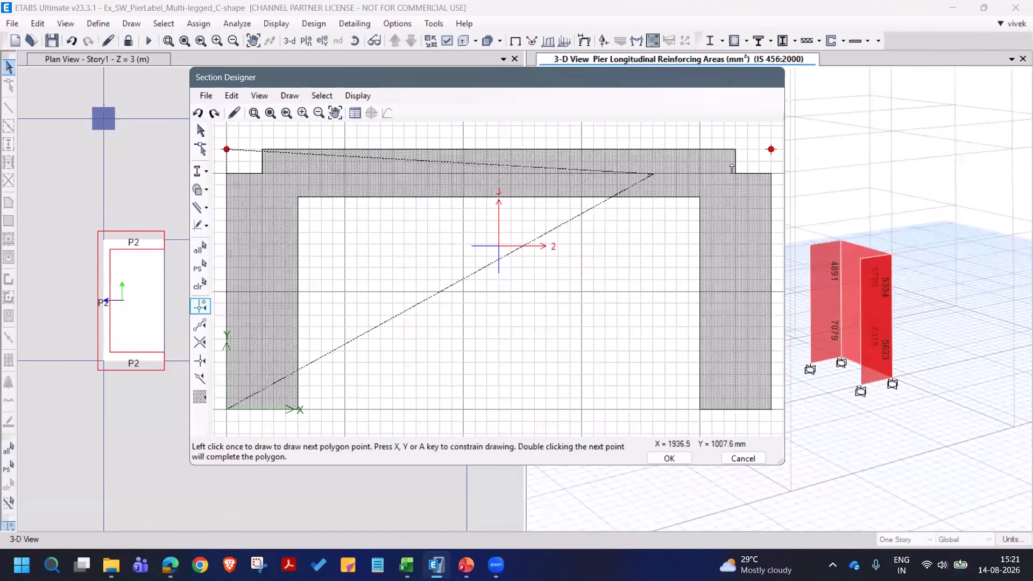
{"action": "left_click", "coordinate": [771, 150]}
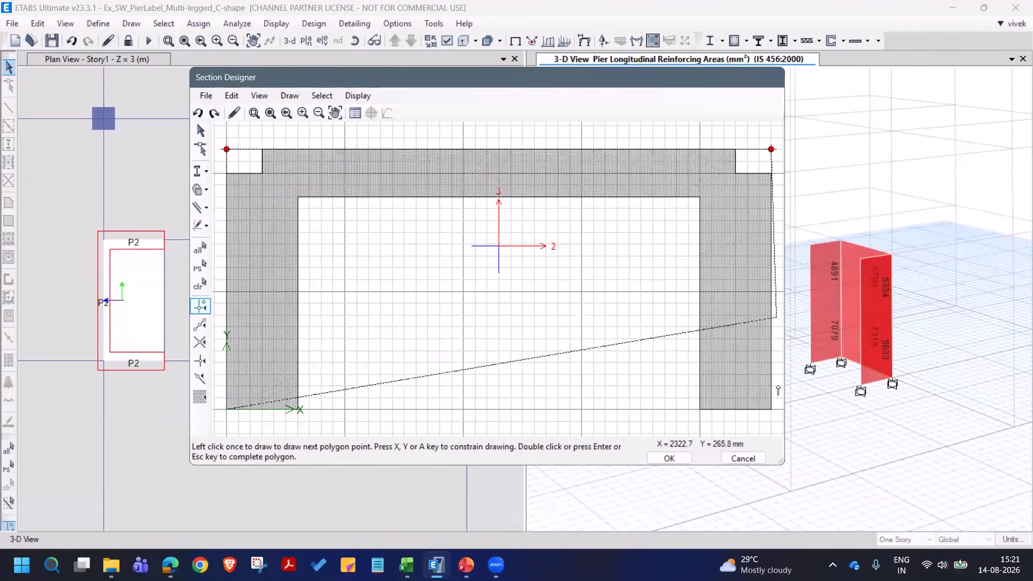
{"action": "left_click", "coordinate": [701, 409]}
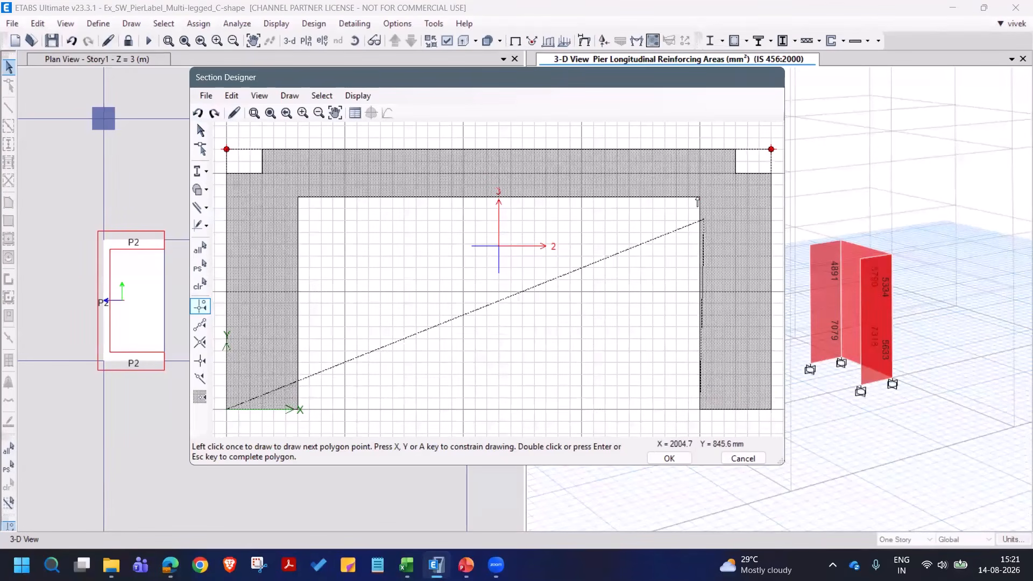
{"action": "left_click", "coordinate": [666, 209]}
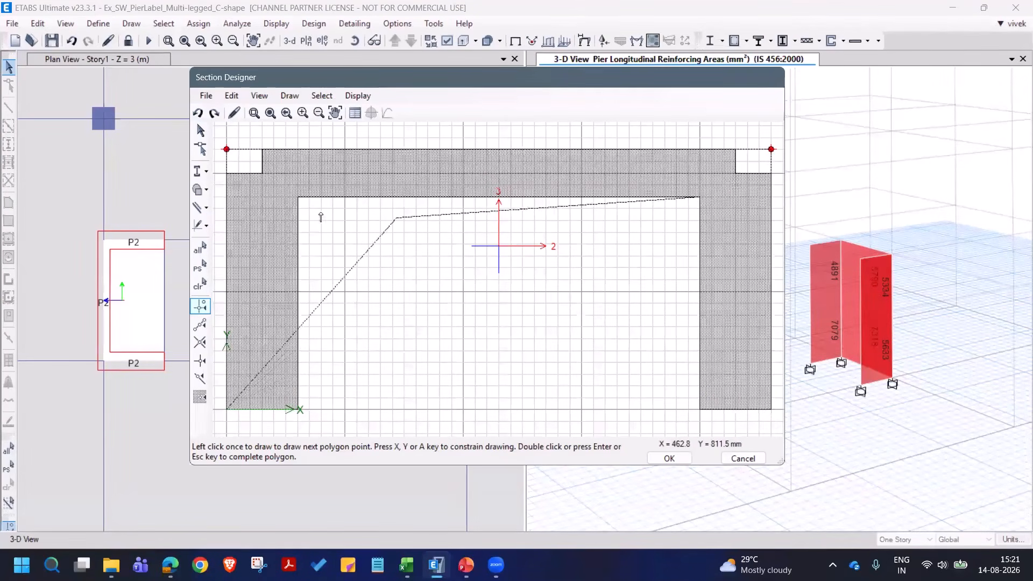
{"action": "left_click", "coordinate": [299, 198]}
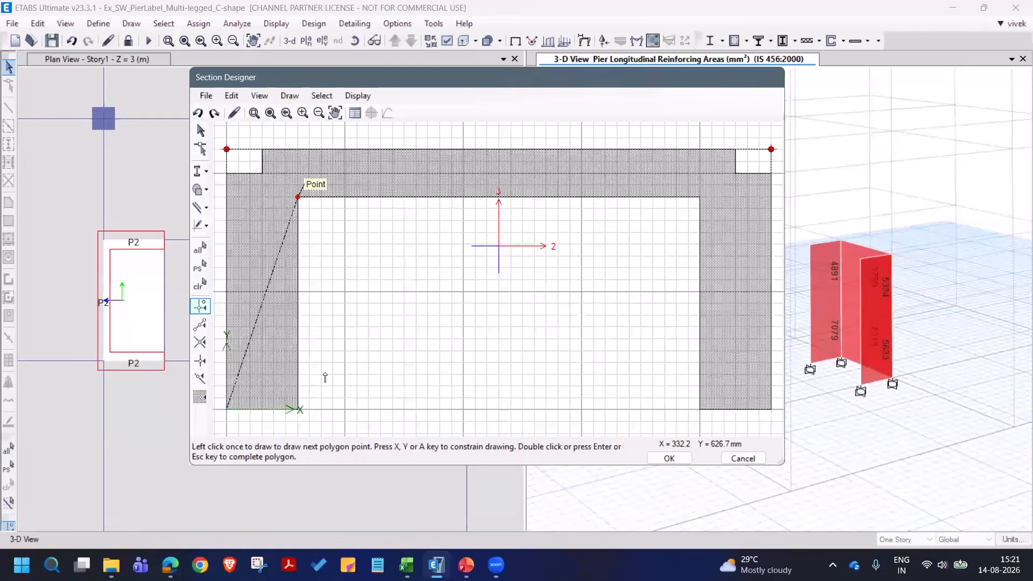
{"action": "double_click", "coordinate": [299, 409]}
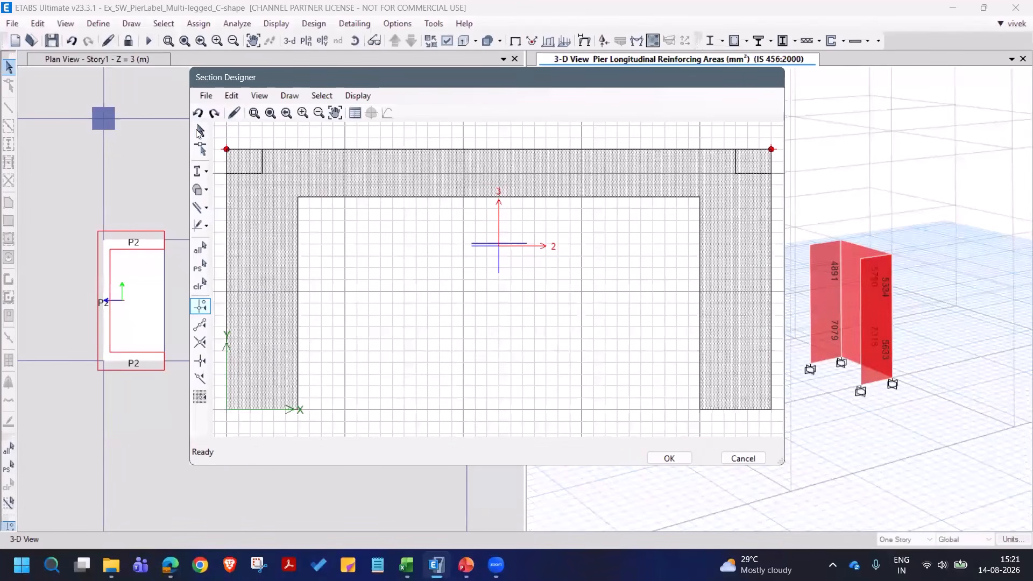
- Delete the original notched C-shape together with the two reference points, keeping the new polygon
{"action": "left_click", "coordinate": [200, 130]}
{"action": "key", "text": "ctrl+a"}
{"action": "left_click", "coordinate": [253, 161]}
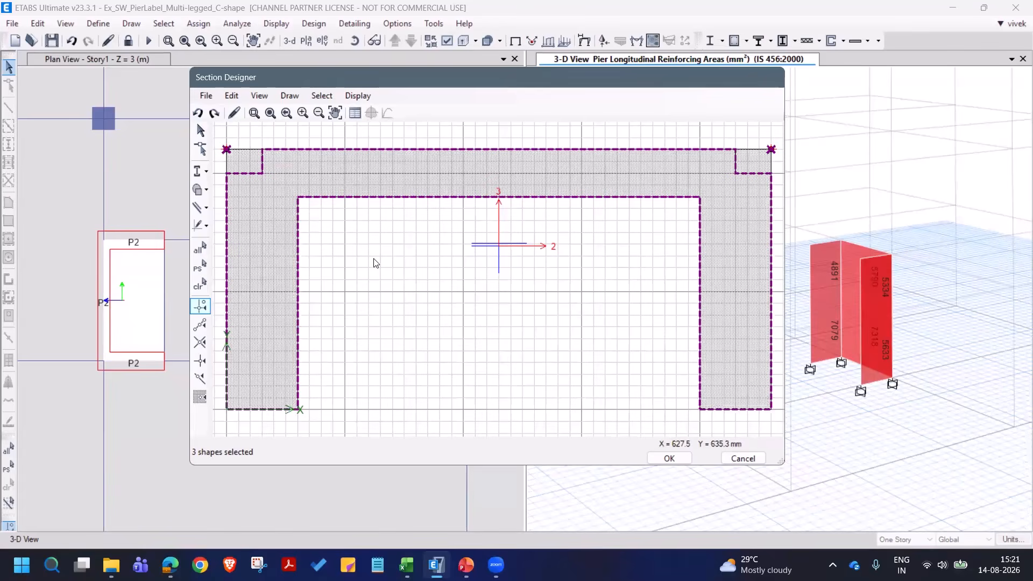
{"action": "key", "text": "Delete"}
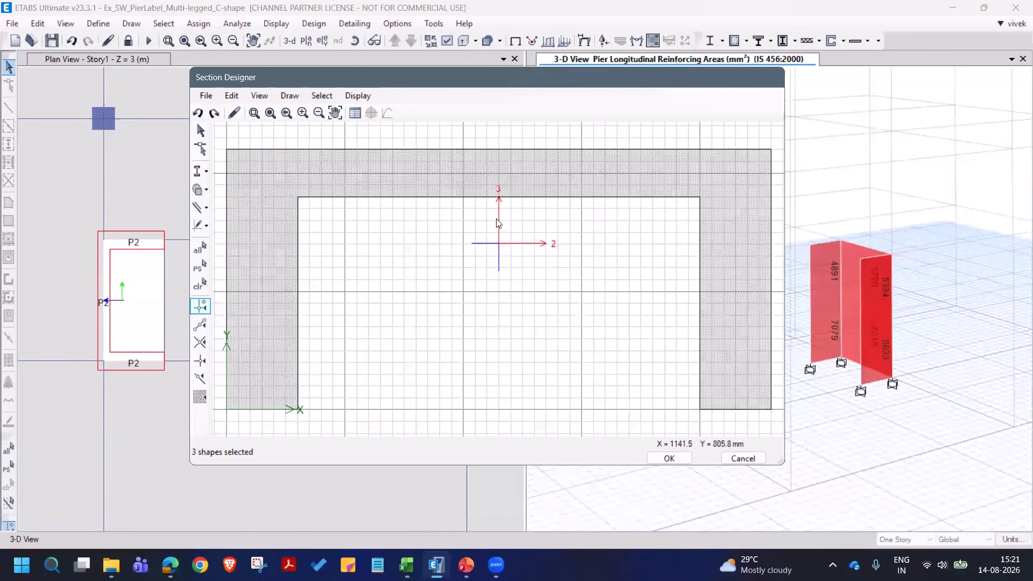
- Turn on reinforcing for the C-shaped polygon and set its tie bar rebar size to 10
{"action": "right_click", "coordinate": [460, 180]}
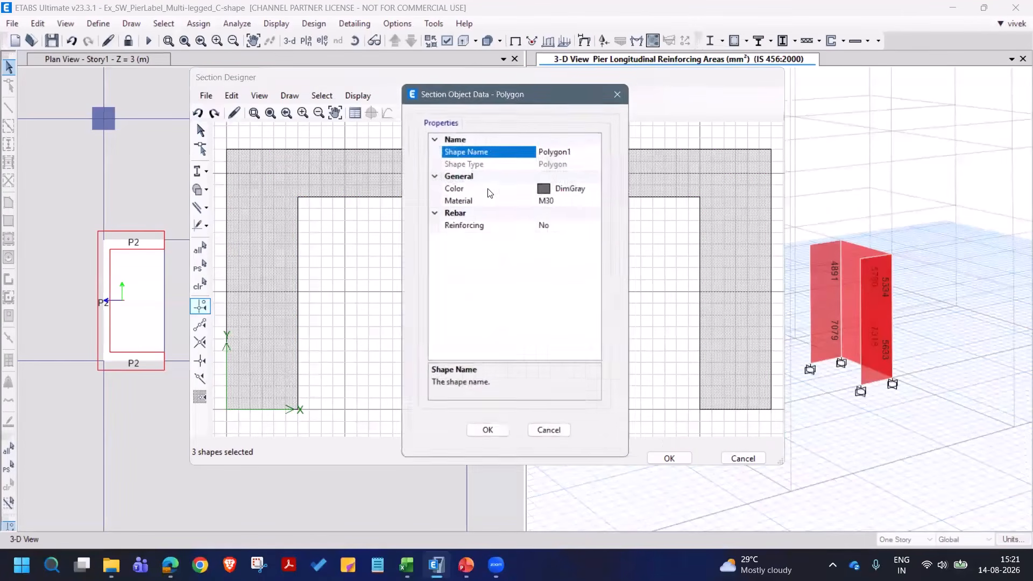
{"action": "left_click", "coordinate": [598, 228]}
{"action": "left_click", "coordinate": [598, 229]}
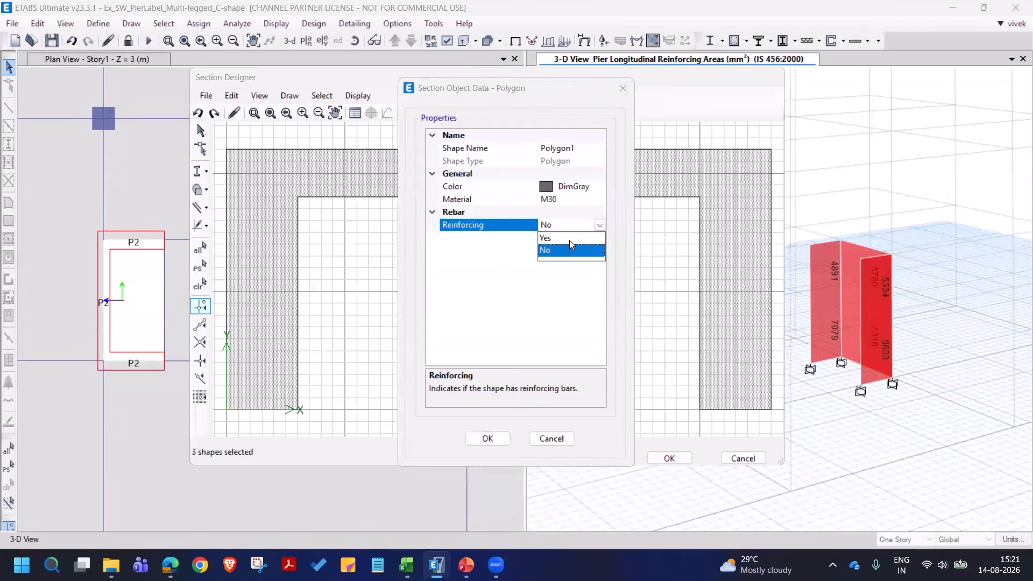
{"action": "left_click", "coordinate": [571, 244]}
{"action": "left_click", "coordinate": [433, 251]}
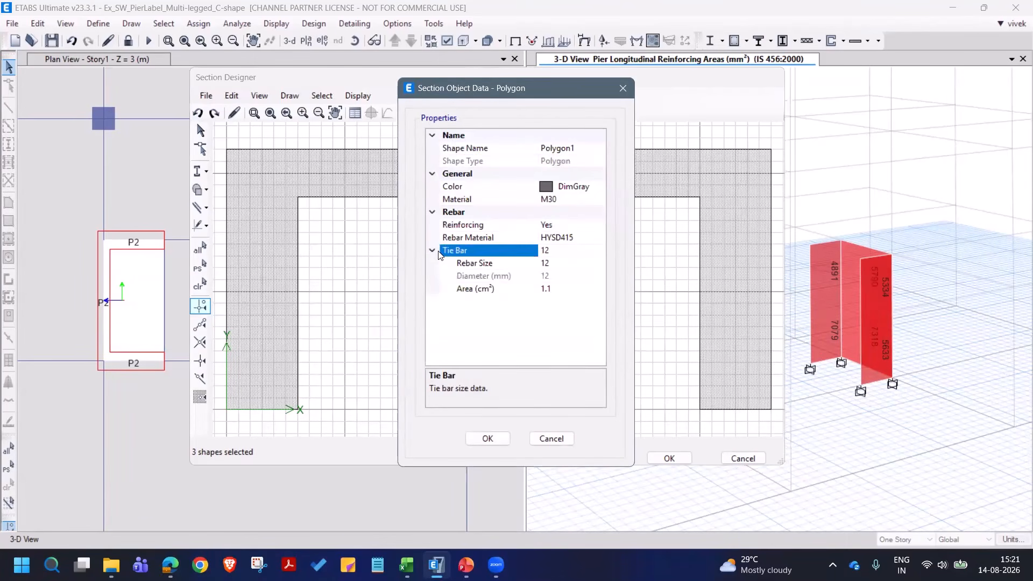
{"action": "left_click", "coordinate": [581, 264]}
{"action": "left_click", "coordinate": [599, 263]}
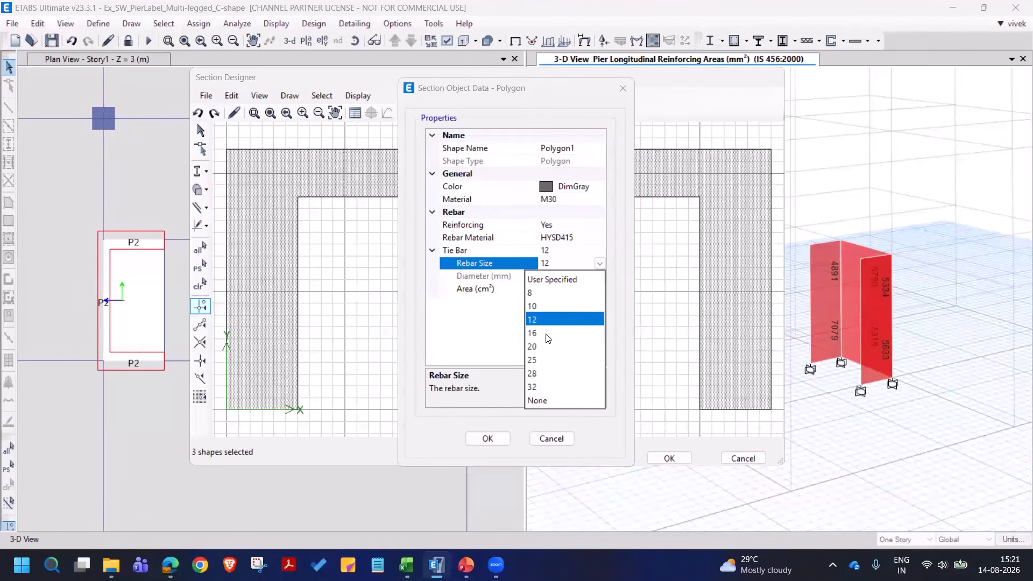
{"action": "left_click", "coordinate": [544, 306]}
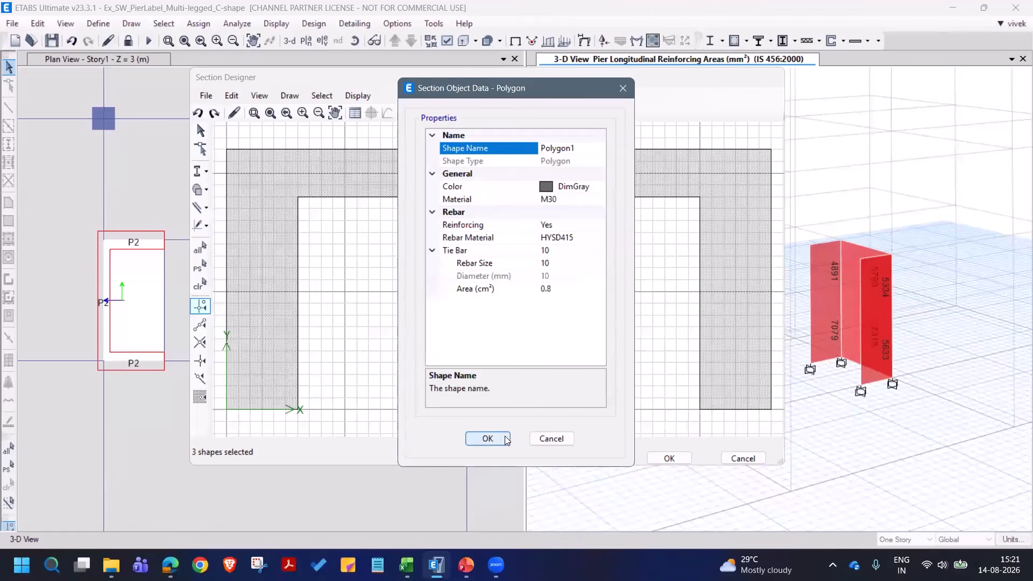
{"action": "left_click", "coordinate": [505, 438]}
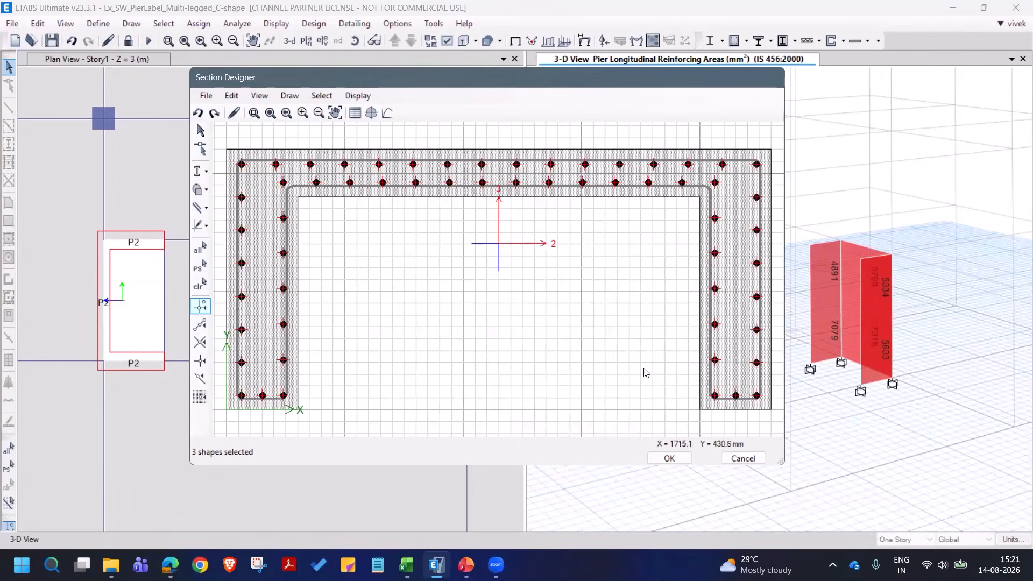
- Examine the IS 456:2000 interaction surface of the reinforced C-section, reading the P, M2 and M3 data of its first curve
{"action": "left_click", "coordinate": [669, 459]}
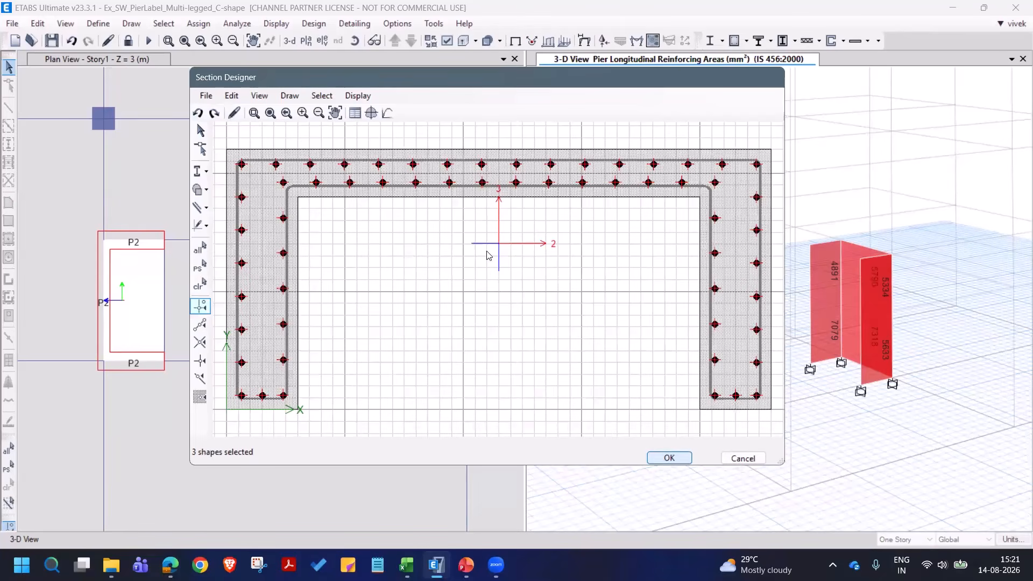
{"action": "left_click", "coordinate": [372, 113]}
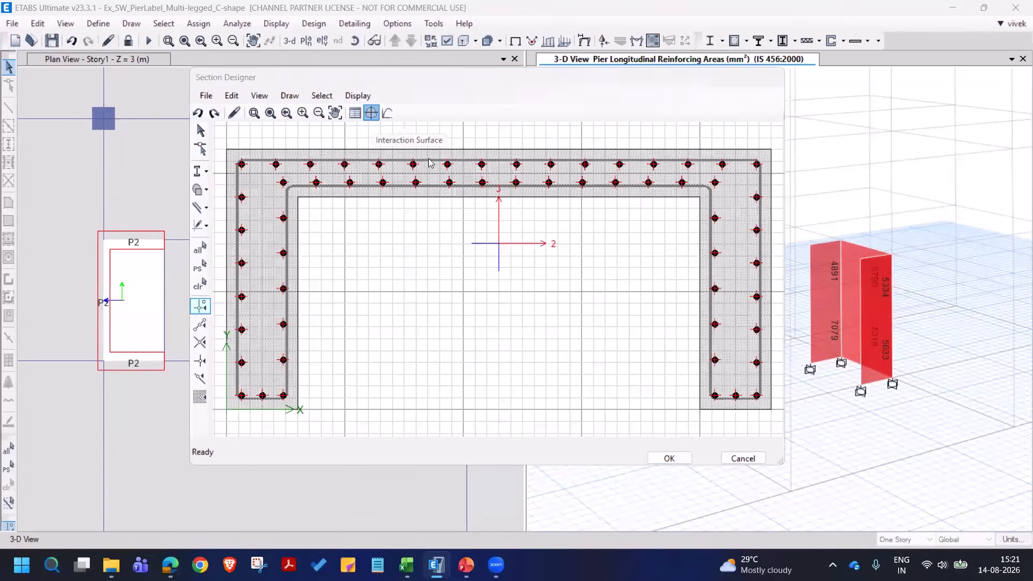
{"action": "scroll", "coordinate": [448, 312], "scroll_direction": "down", "scroll_amount": 1}
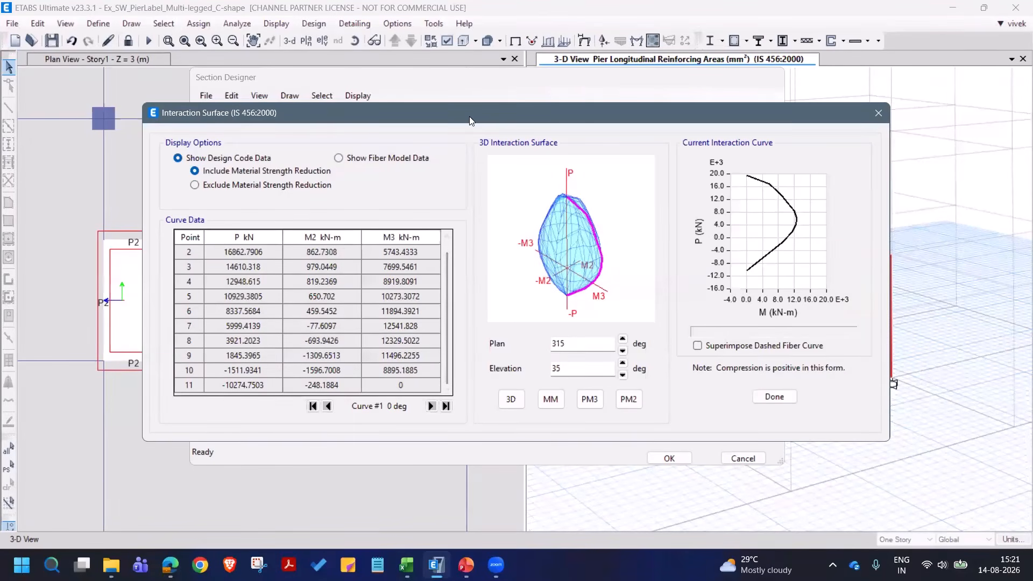
{"action": "left_click_drag", "start_coordinate": [469, 116], "coordinate": [663, 141]}
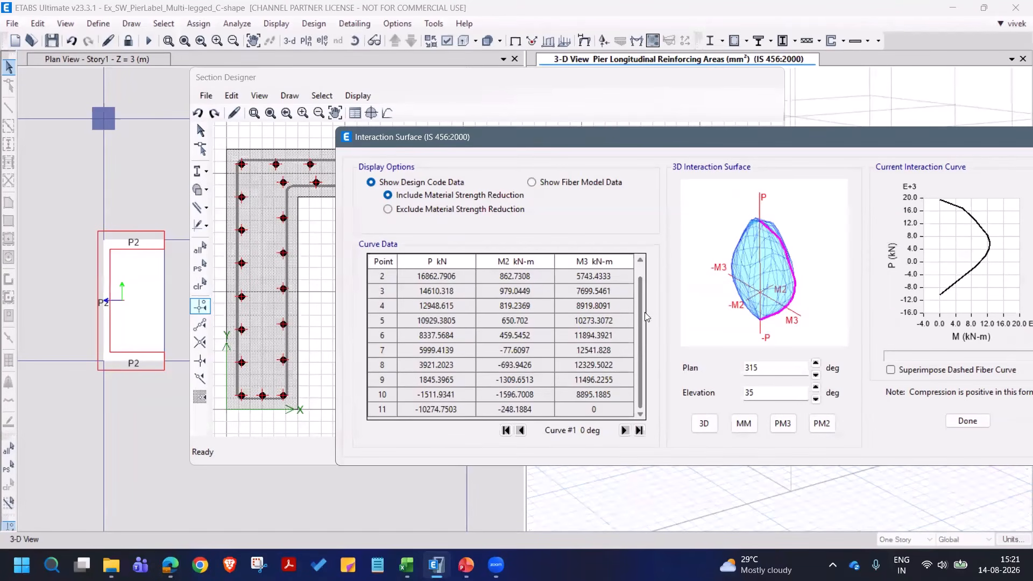
{"action": "scroll", "coordinate": [647, 317], "scroll_direction": "up", "scroll_amount": 1}
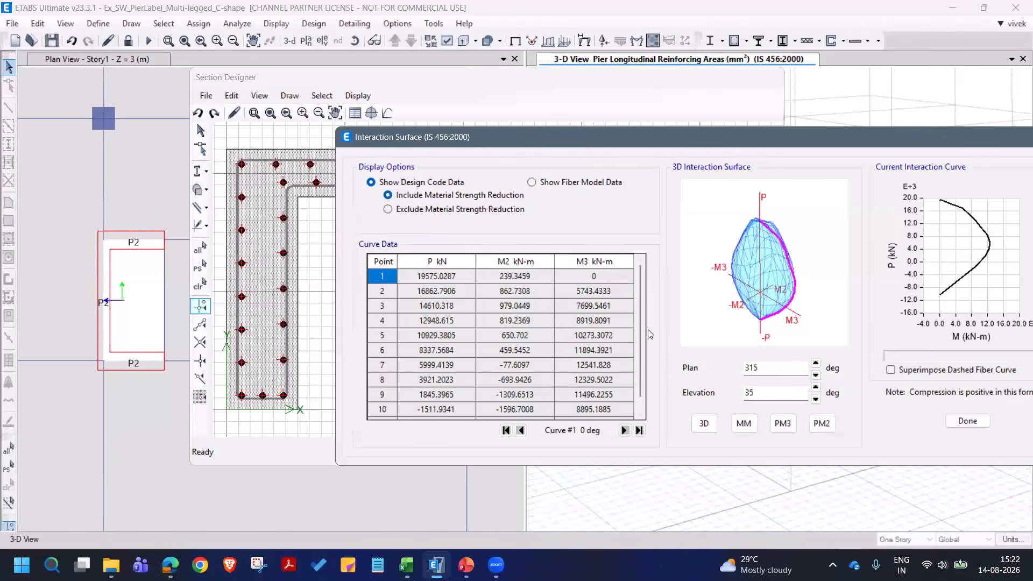
{"action": "scroll", "coordinate": [643, 324], "scroll_direction": "down", "scroll_amount": 1}
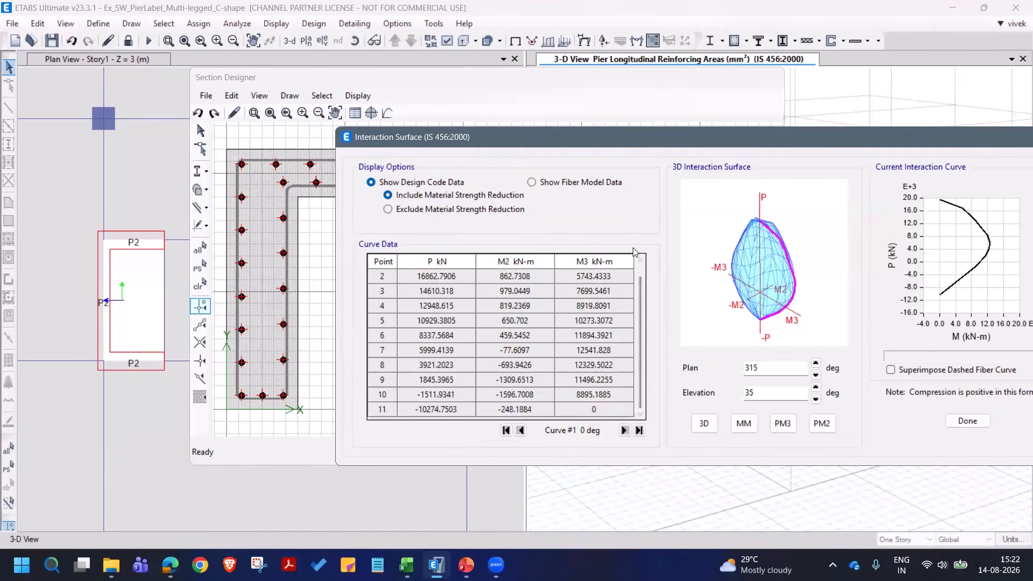
{"action": "left_click_drag", "start_coordinate": [742, 138], "coordinate": [645, 144]}
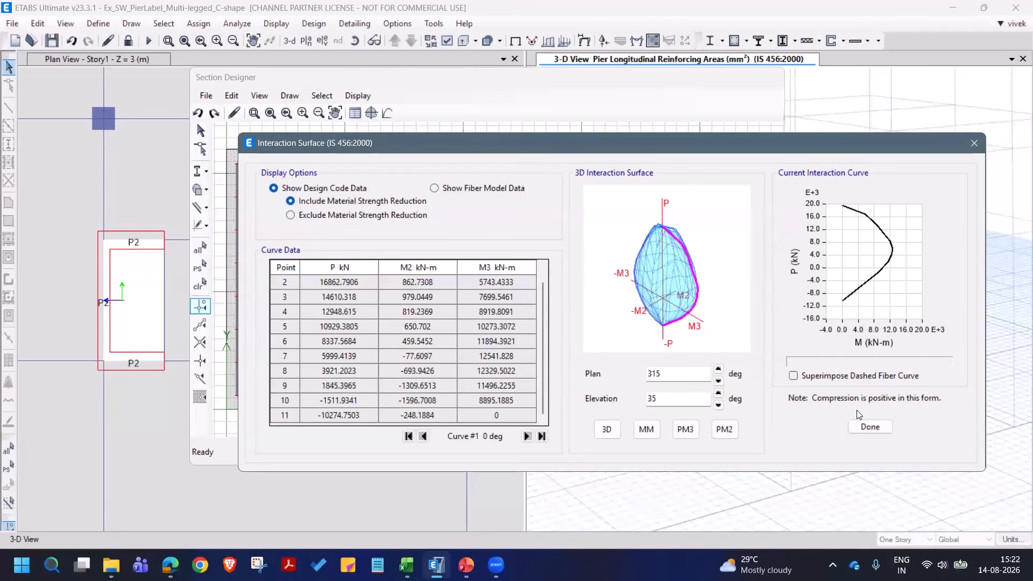
{"action": "left_click", "coordinate": [870, 428]}
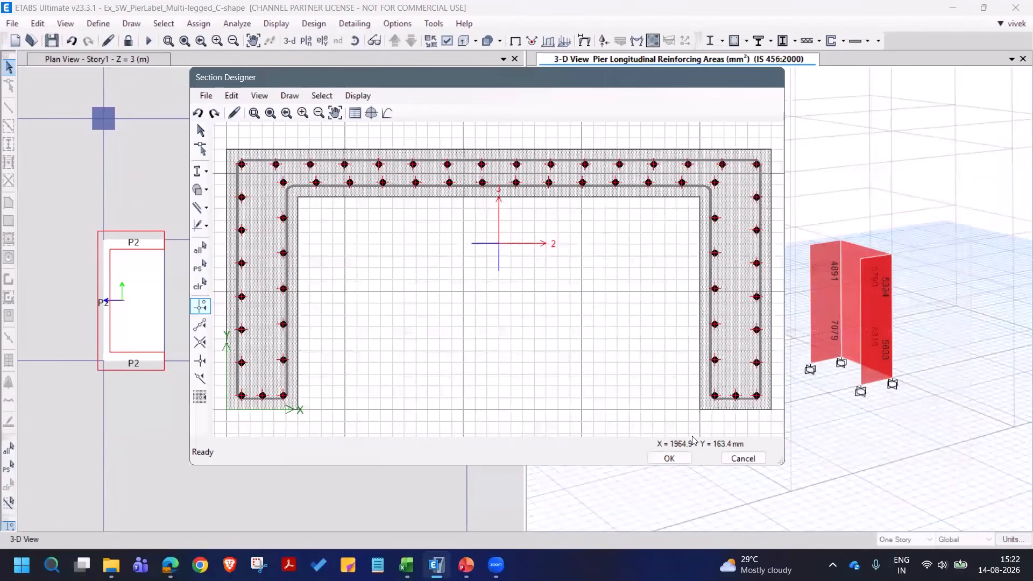
- Accept the Section Designer drawing, the Pier1 section data and the list of general pier sections
{"action": "left_click", "coordinate": [670, 459]}
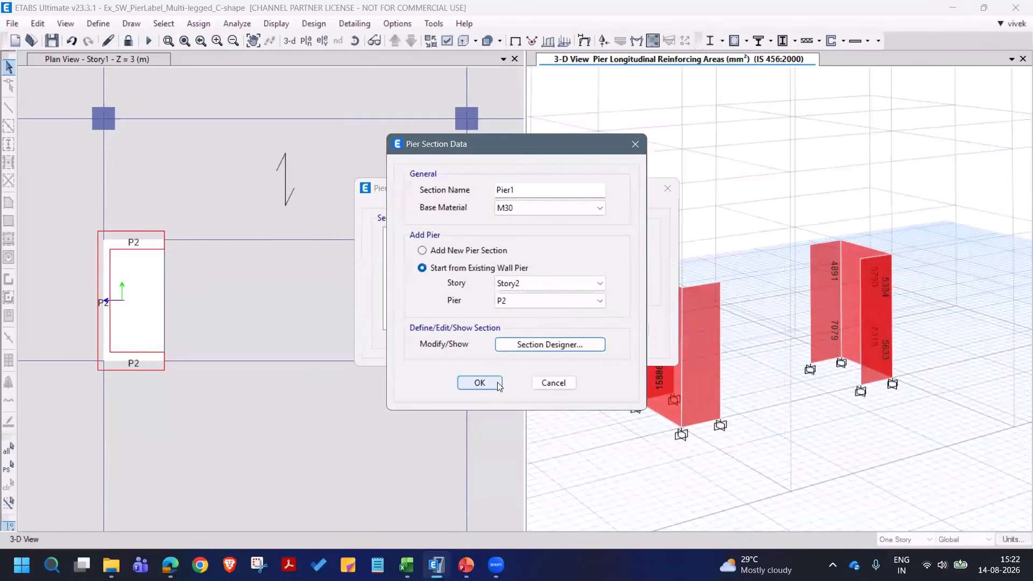
{"action": "left_click", "coordinate": [497, 382]}
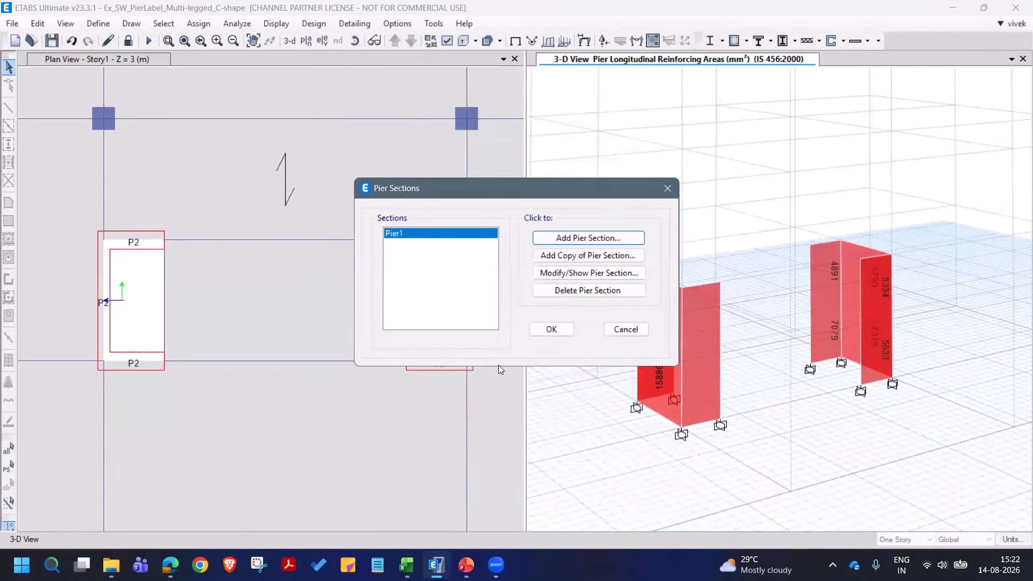
{"action": "left_click", "coordinate": [550, 330]}
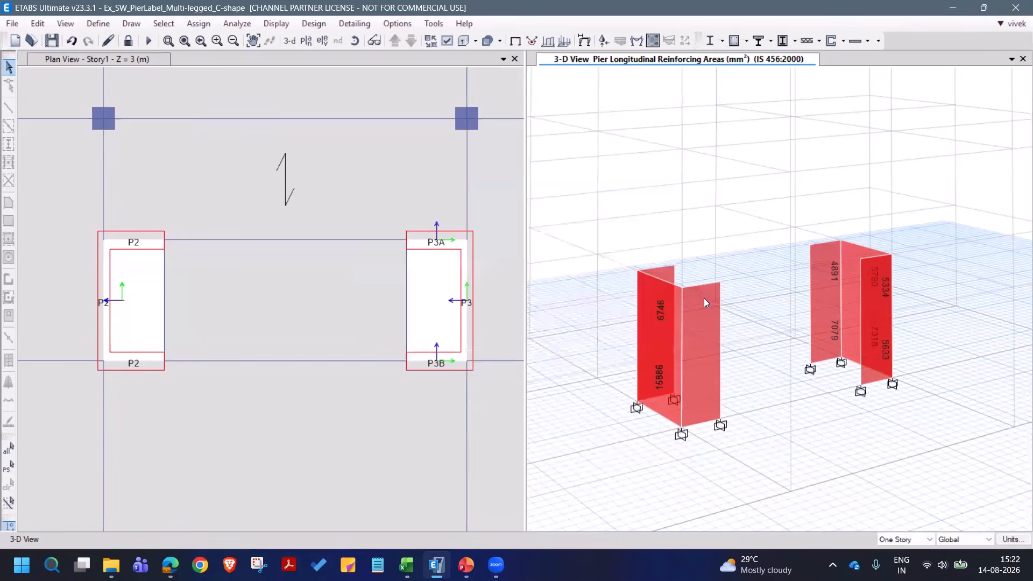
- Assign general reinforcing section Pier1 at bottom and top of the P2 C-shaped wall, with reinforcement to be checked, and run the shear wall design
{"action": "left_click_drag", "start_coordinate": [721, 367], "coordinate": [609, 333]}
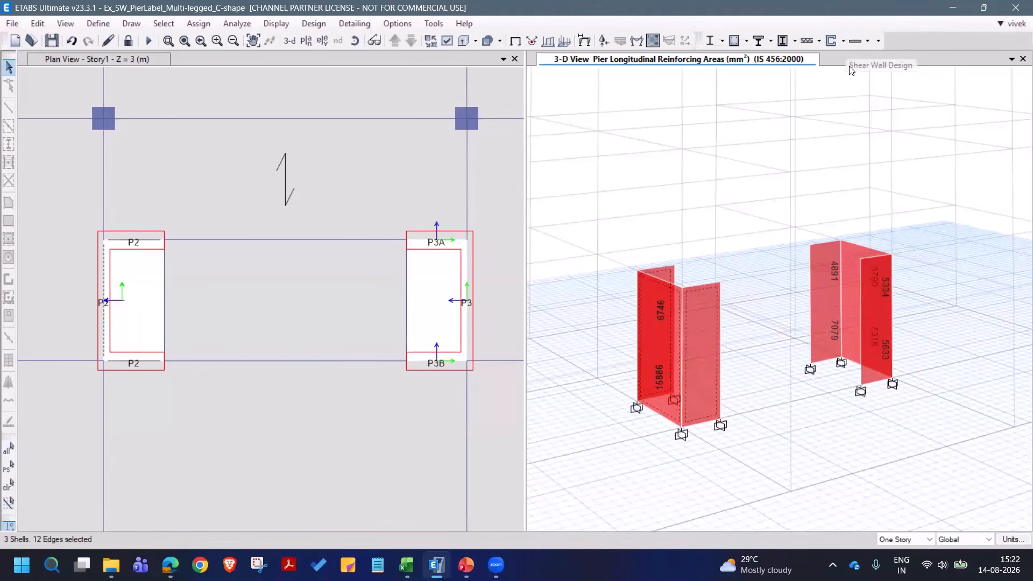
{"action": "left_click", "coordinate": [844, 42]}
{"action": "mouse_move", "coordinate": [849, 100]}
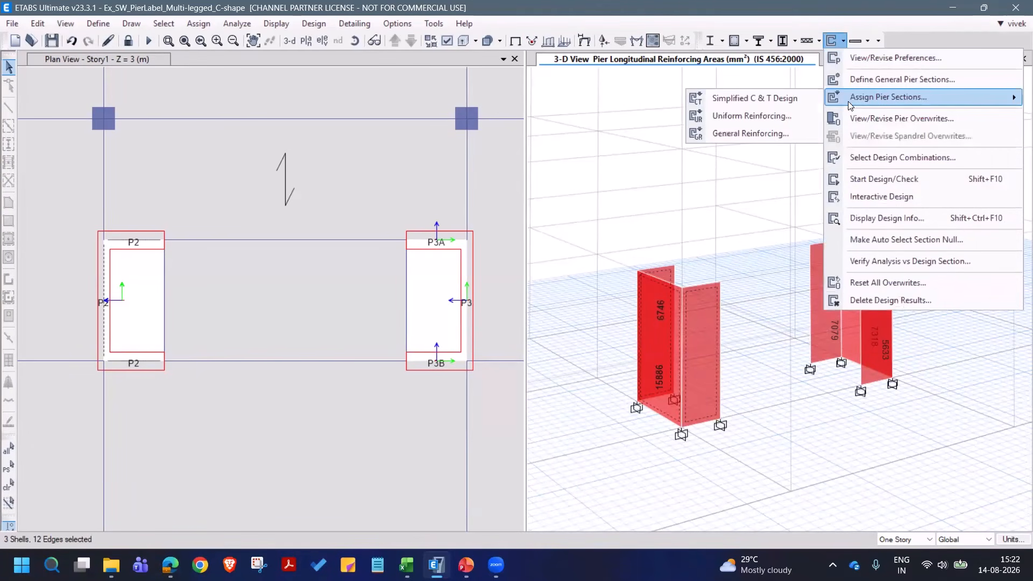
{"action": "left_click", "coordinate": [789, 131]}
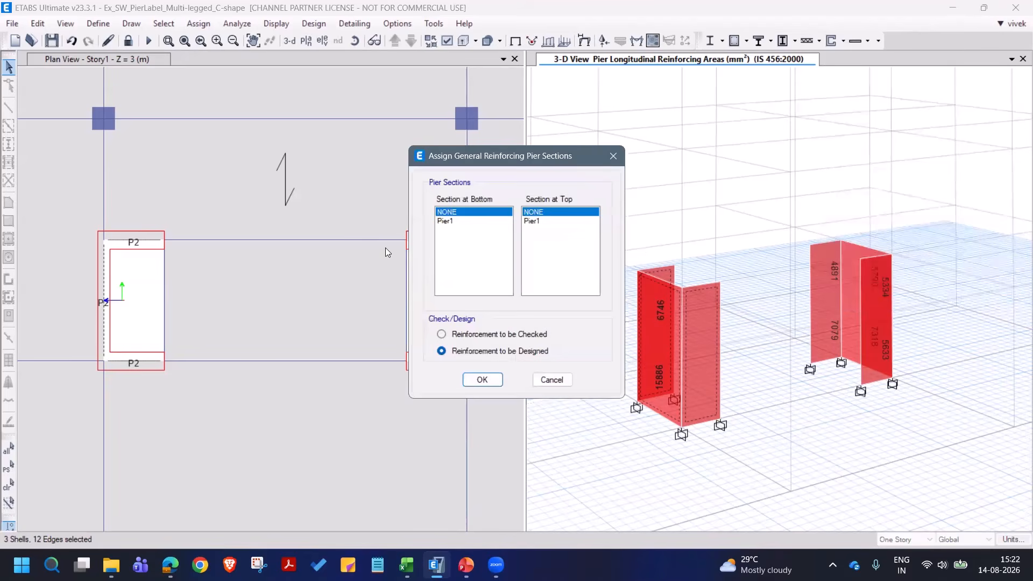
{"action": "left_click", "coordinate": [458, 222]}
{"action": "left_click", "coordinate": [530, 221]}
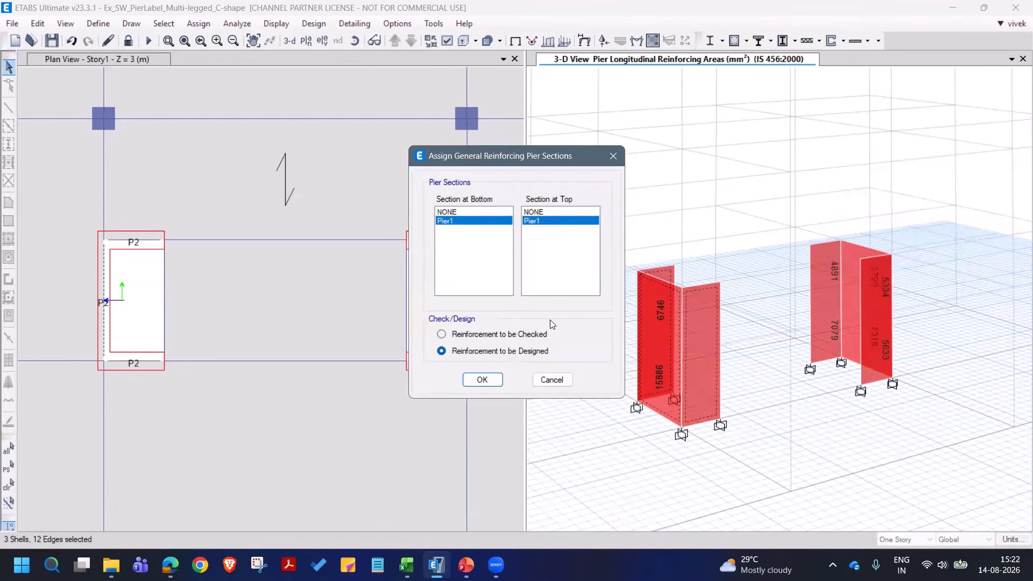
{"action": "left_click", "coordinate": [485, 337]}
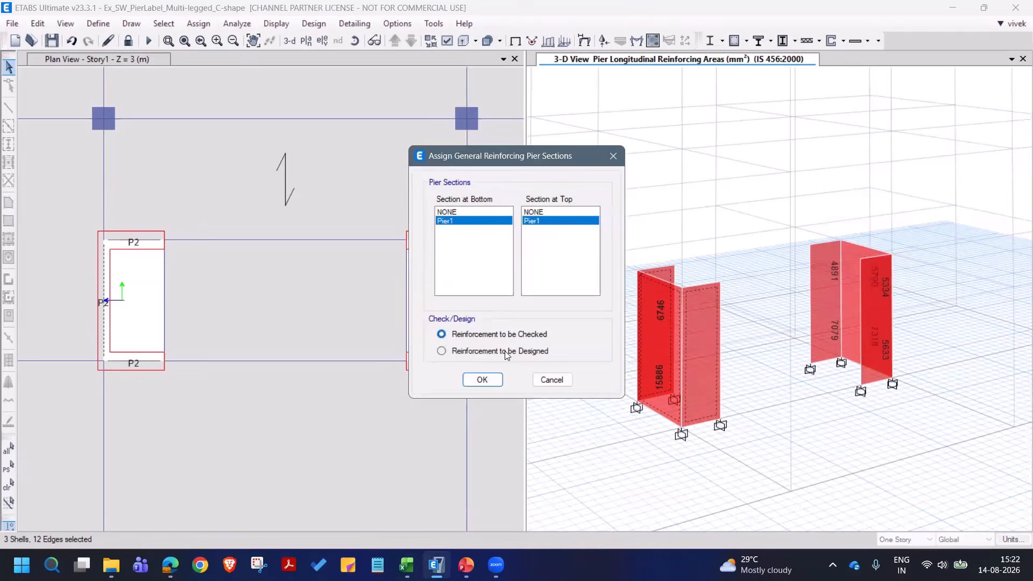
{"action": "left_click", "coordinate": [482, 380]}
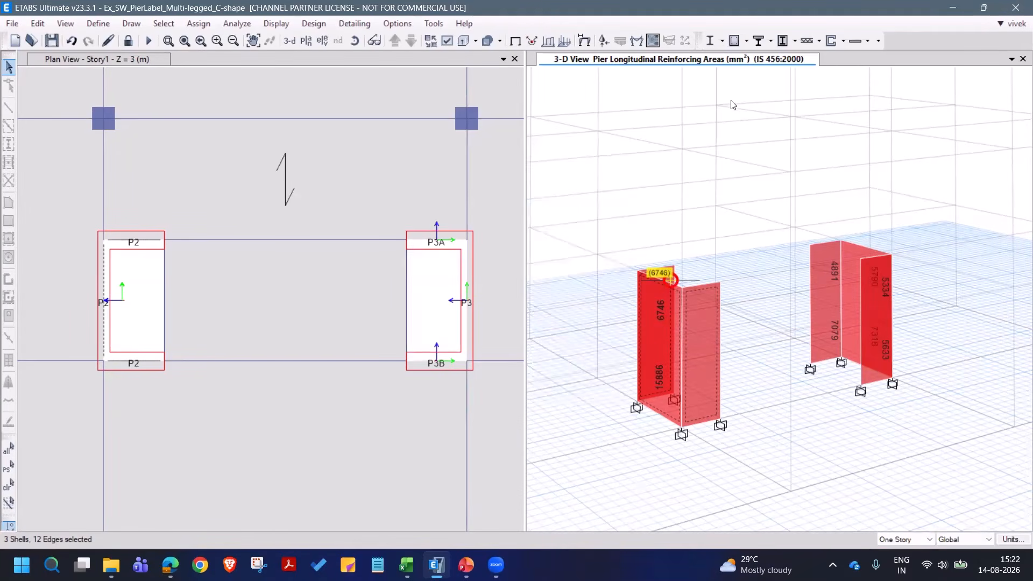
{"action": "left_click", "coordinate": [832, 42]}
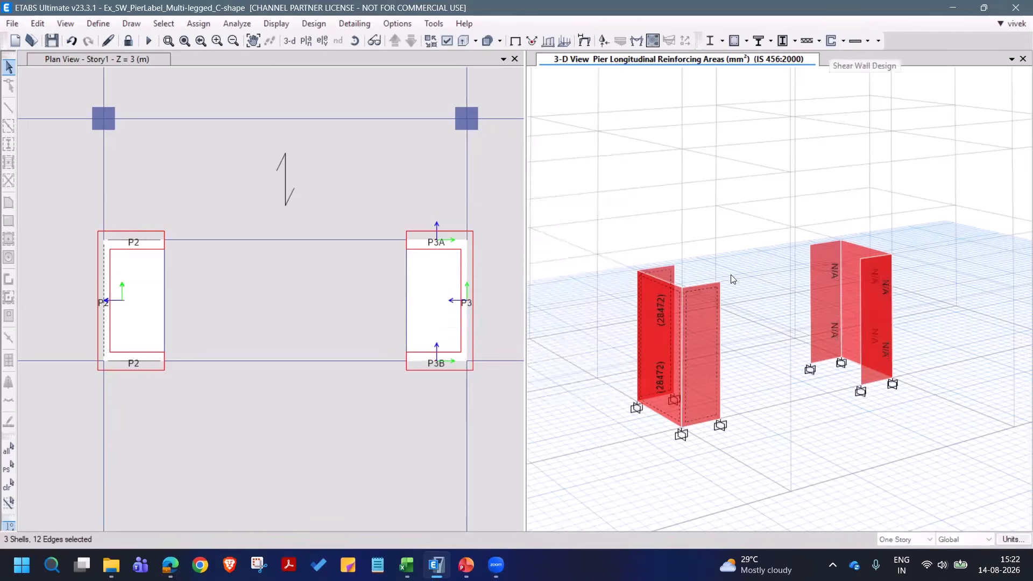
- Examine the IS 456:2000 design summary of the P2 C-shaped wall at page width, reading its flexural demand/capacity ratios
{"action": "right_click", "coordinate": [667, 357]}
{"action": "left_click", "coordinate": [451, 59]}
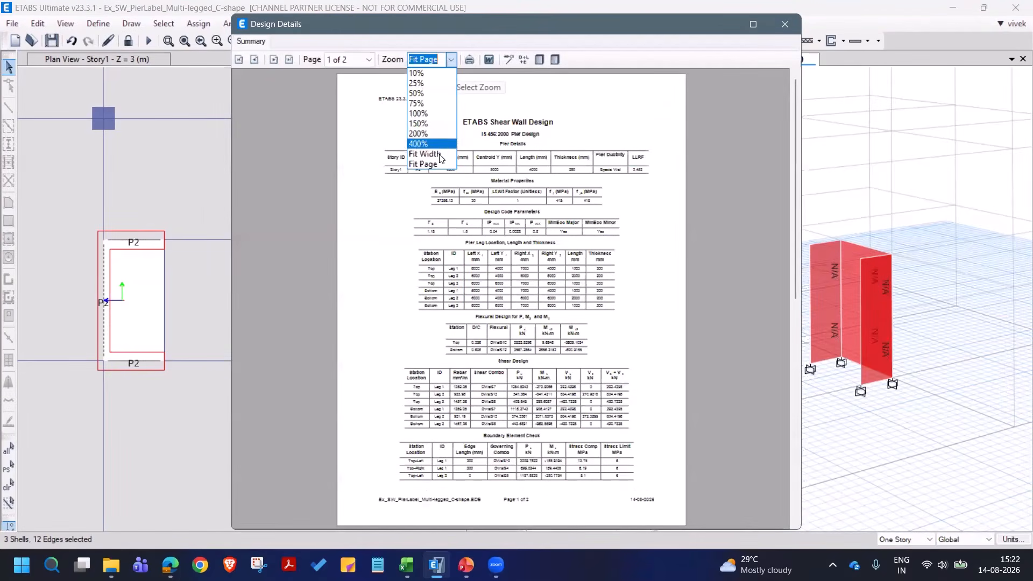
{"action": "left_click", "coordinate": [425, 154]}
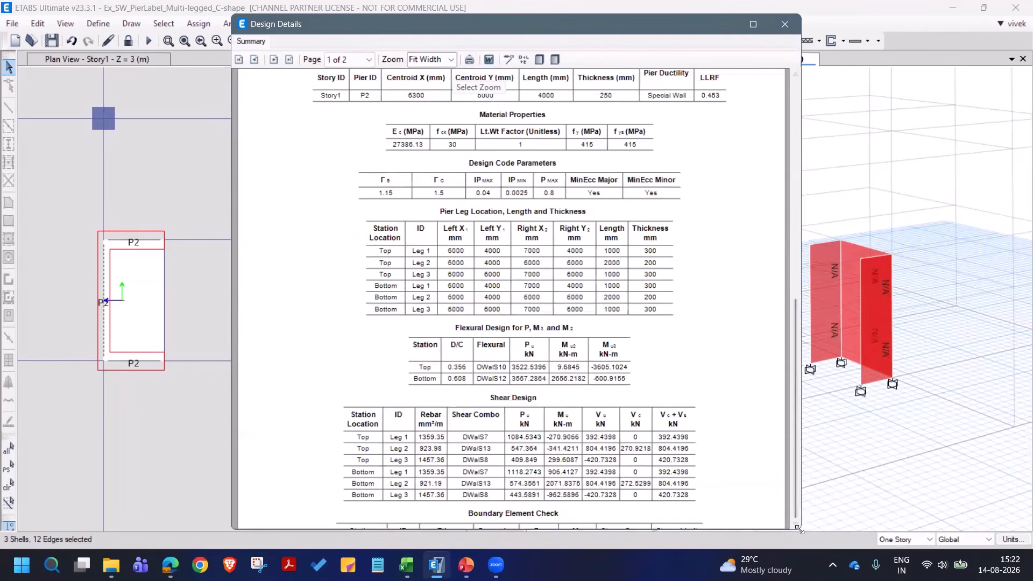
{"action": "left_click_drag", "start_coordinate": [799, 530], "coordinate": [976, 527]}
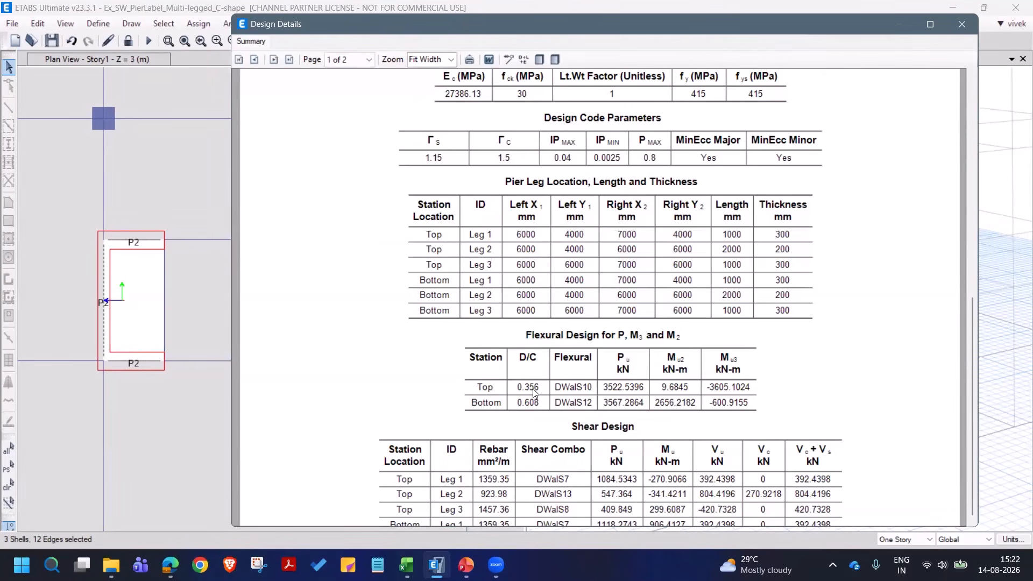
{"action": "left_click", "coordinate": [962, 25]}
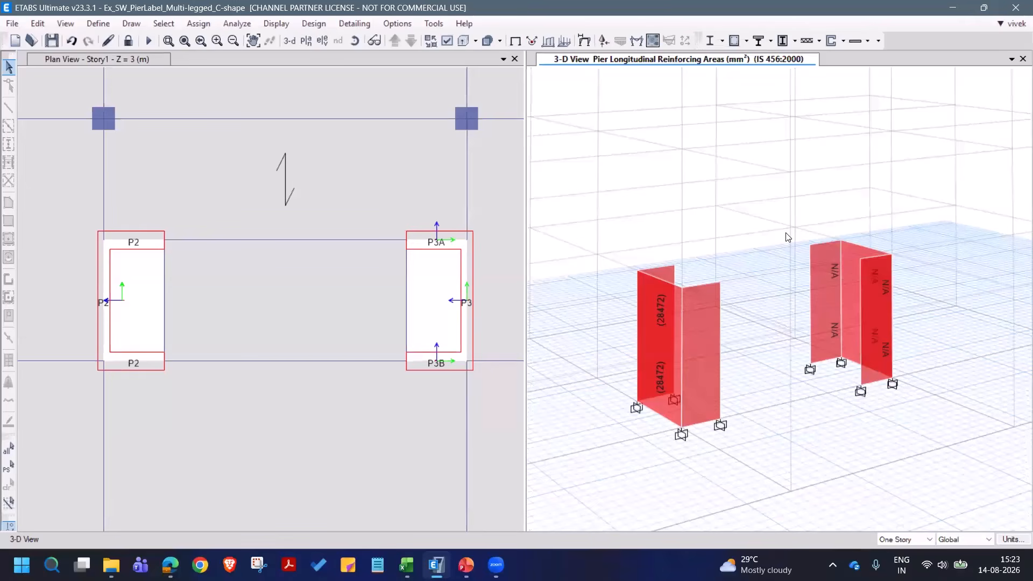
- Open the model Ex_SW_SpandrelLabeling without saving the changes to the current C-shape model
{"action": "left_click", "coordinate": [33, 47]}
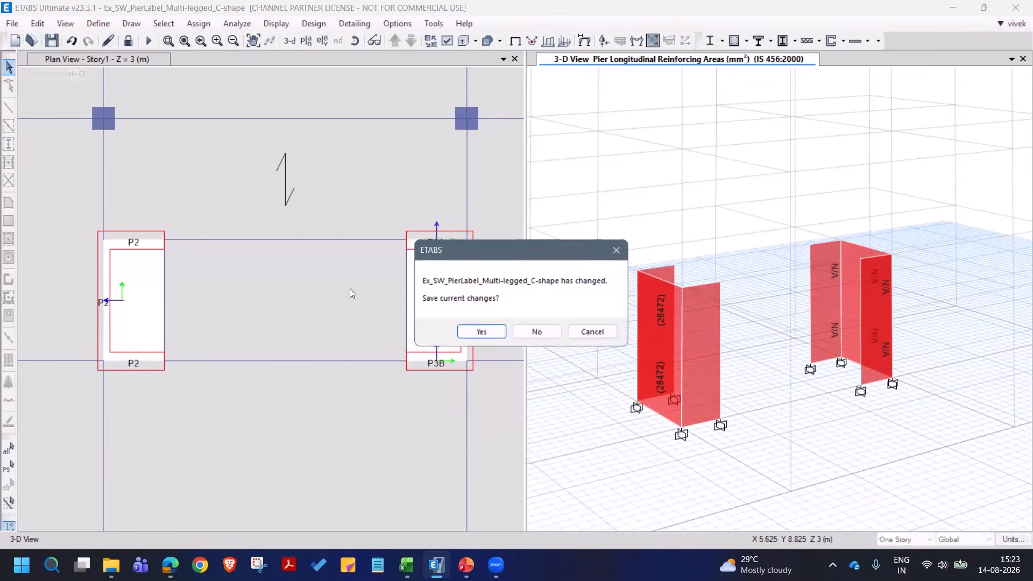
{"action": "left_click", "coordinate": [545, 333]}
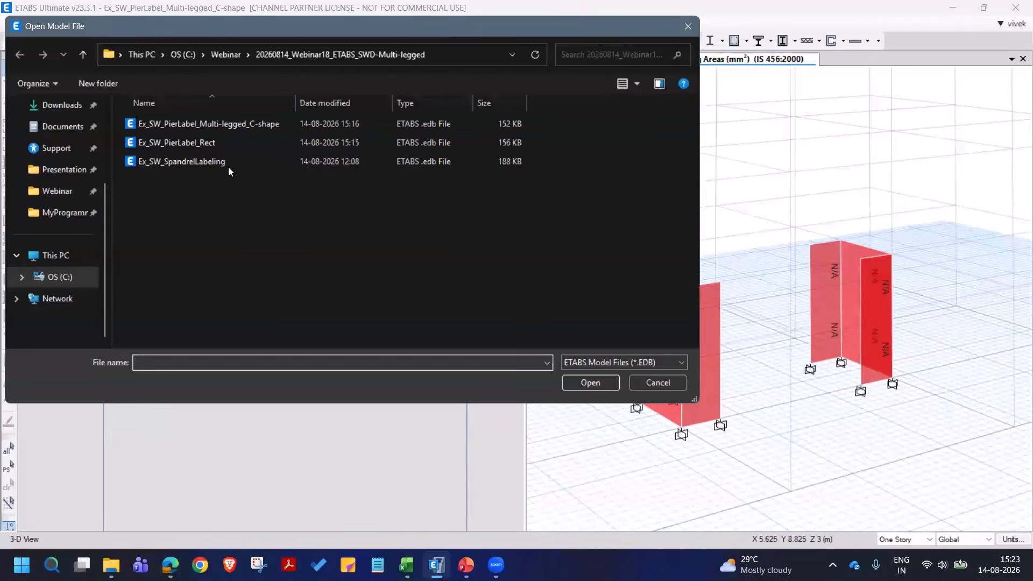
{"action": "double_click", "coordinate": [228, 164]}
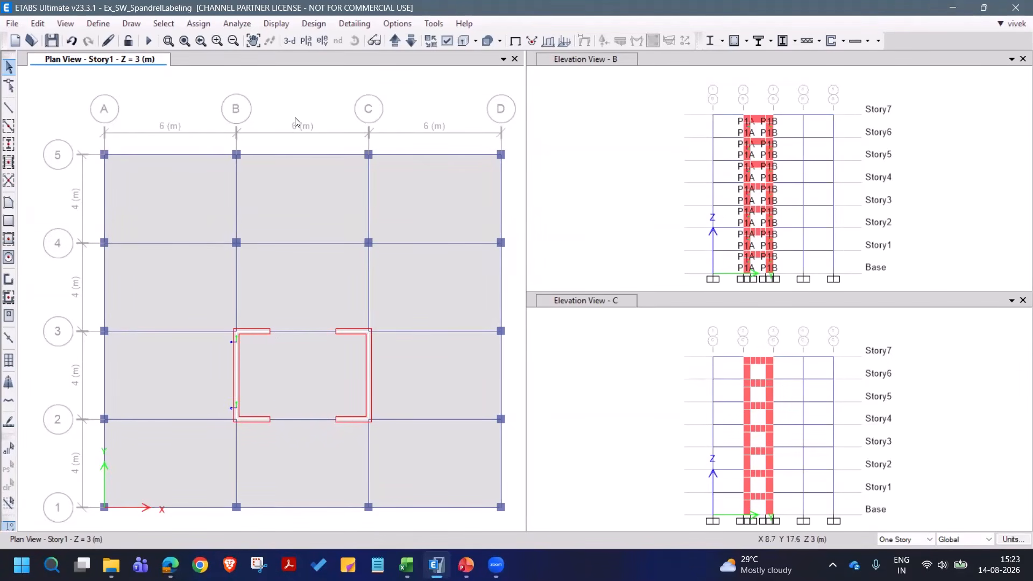
- Examine the coupled shear walls in the Story3 plan and in a 3-D view orbited to face the wall openings
{"action": "left_click", "coordinate": [396, 41]}
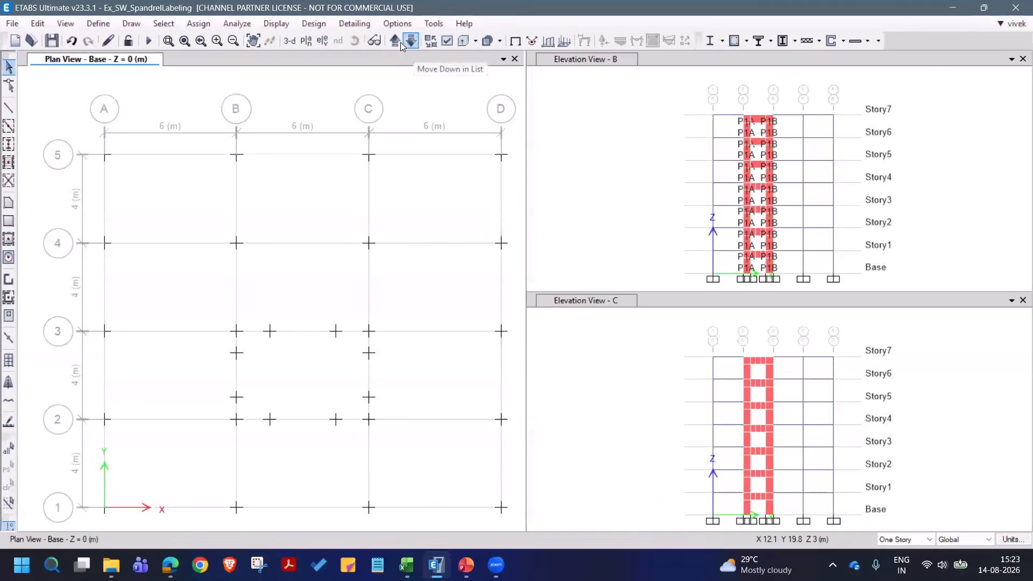
{"action": "left_click", "coordinate": [397, 42]}
{"action": "left_click", "coordinate": [397, 42]}
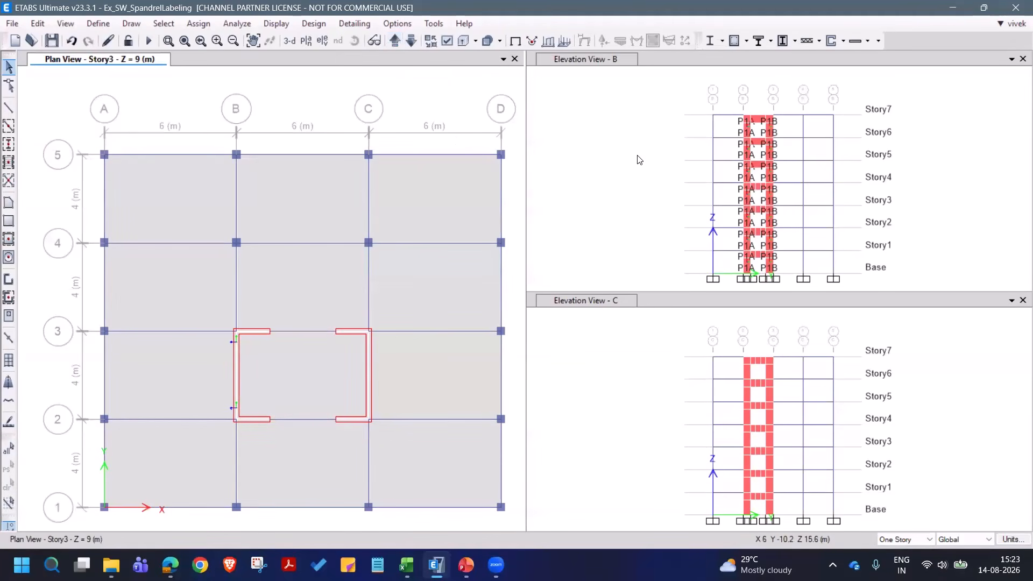
{"action": "left_click", "coordinate": [848, 166]}
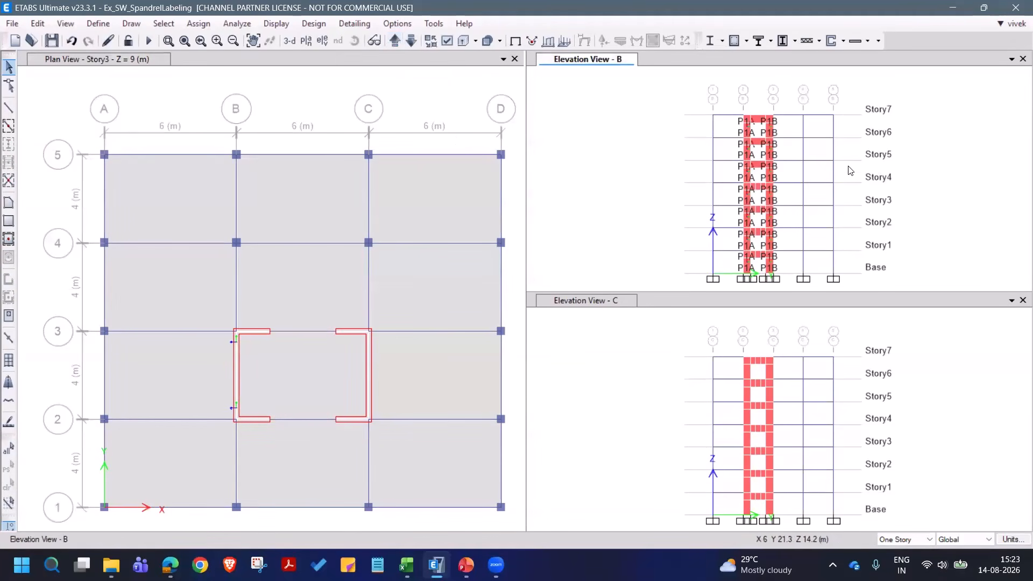
{"action": "left_click", "coordinate": [307, 104]}
{"action": "left_click", "coordinate": [289, 41]}
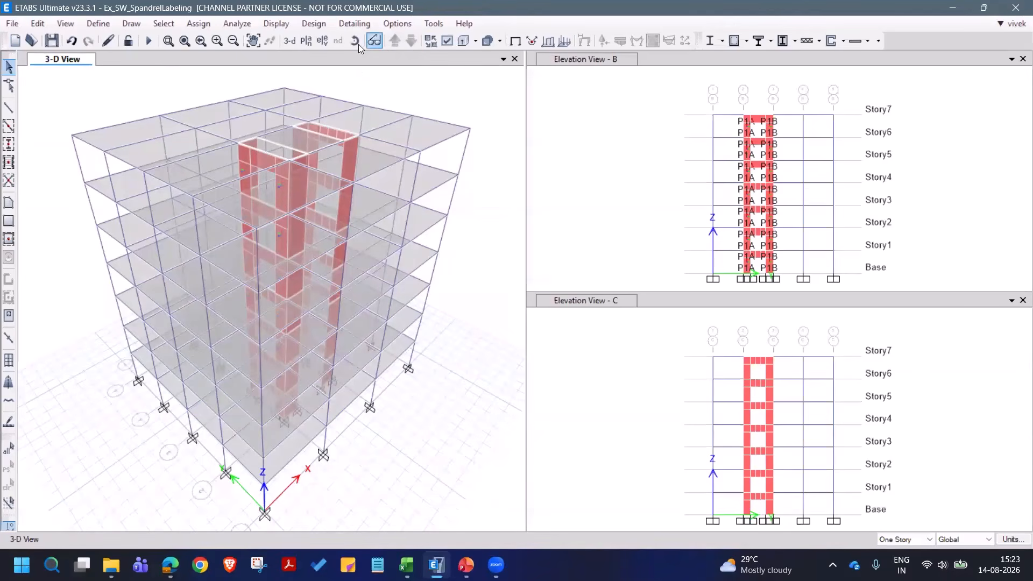
{"action": "left_click", "coordinate": [355, 42]}
{"action": "left_click_drag", "start_coordinate": [383, 364], "coordinate": [326, 318]}
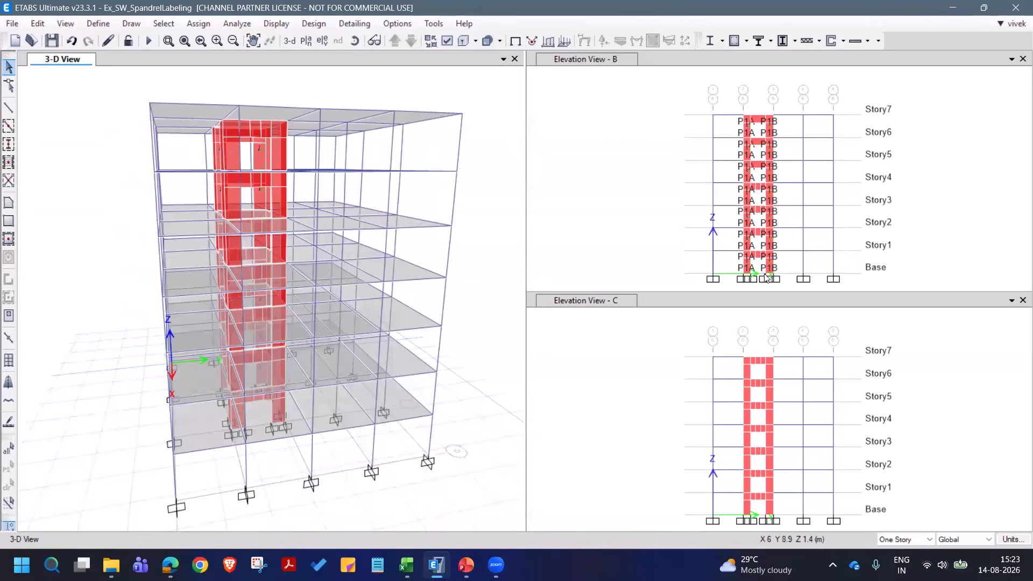
- Examine the P1A and P1B pier labels on both sides of the openings in elevation B
{"action": "scroll", "coordinate": [759, 237], "scroll_direction": "up", "scroll_amount": 5}
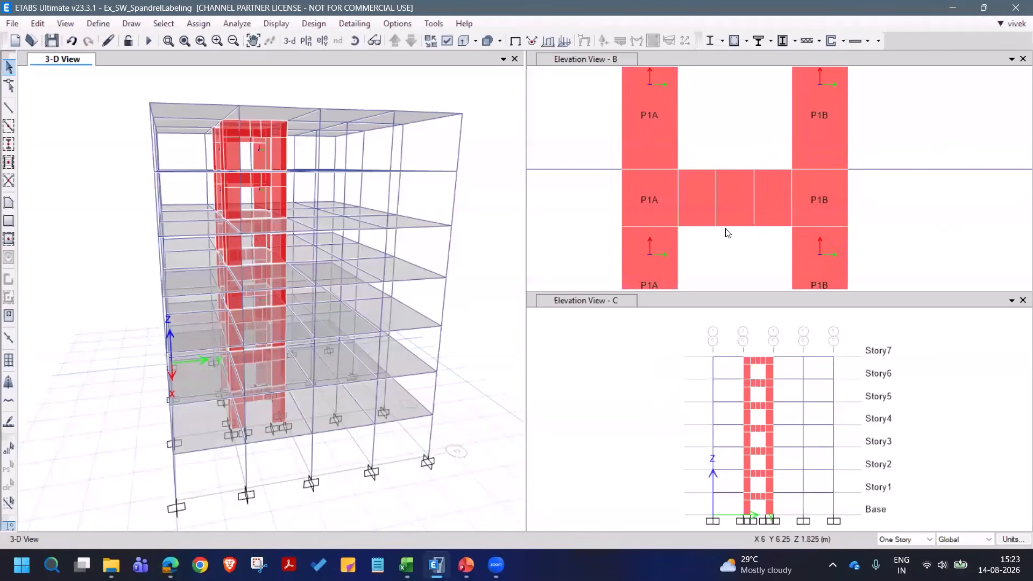
{"action": "scroll", "coordinate": [707, 199], "scroll_direction": "down", "scroll_amount": 5}
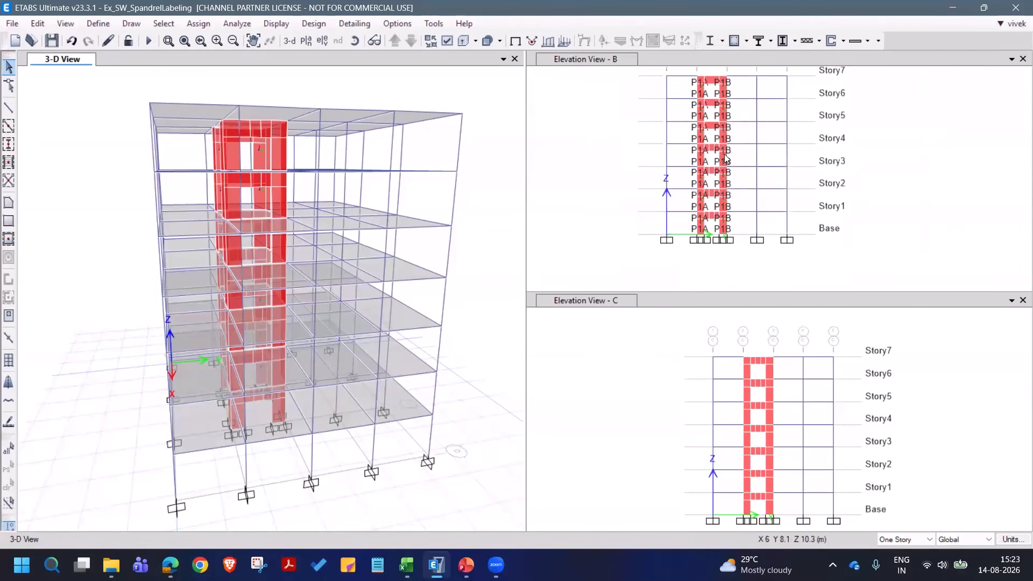
{"action": "middle_click_drag", "start_coordinate": [724, 154], "coordinate": [730, 173]}
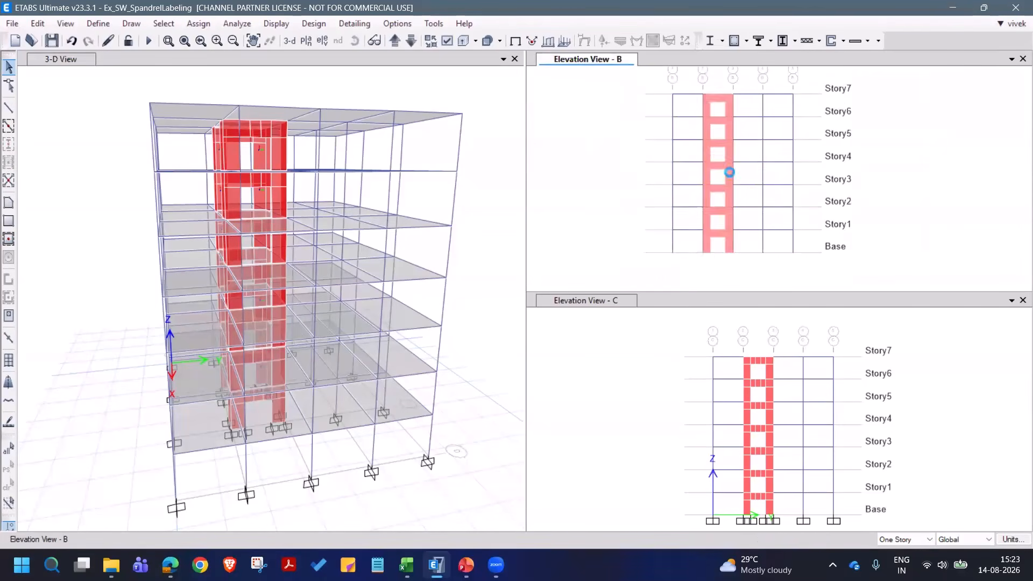
- Switch the 3-D view window to grid line elevation B and clear the object selection
{"action": "left_click", "coordinate": [407, 87]}
{"action": "left_click", "coordinate": [323, 41]}
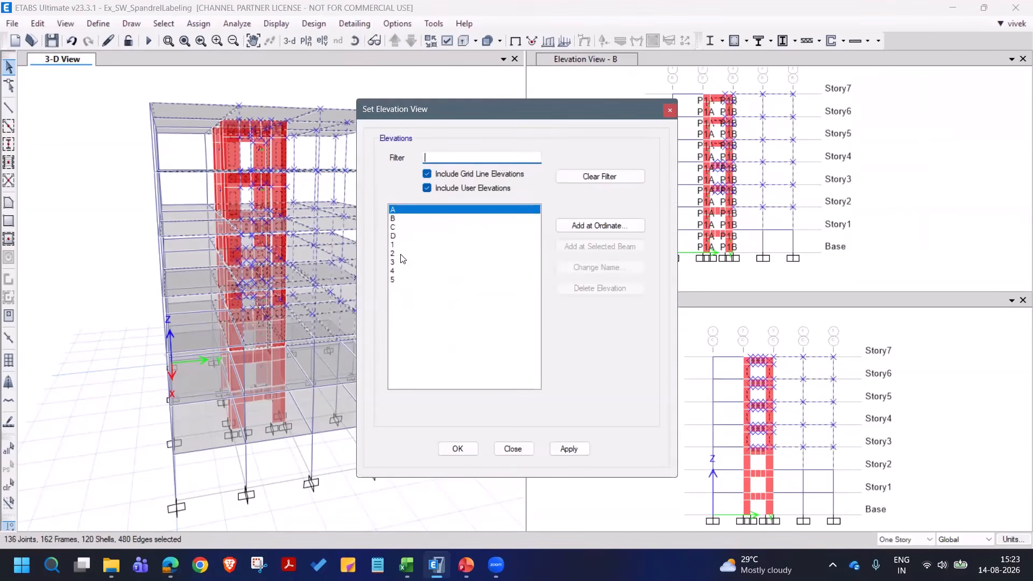
{"action": "left_click", "coordinate": [400, 219]}
{"action": "left_click", "coordinate": [568, 448]}
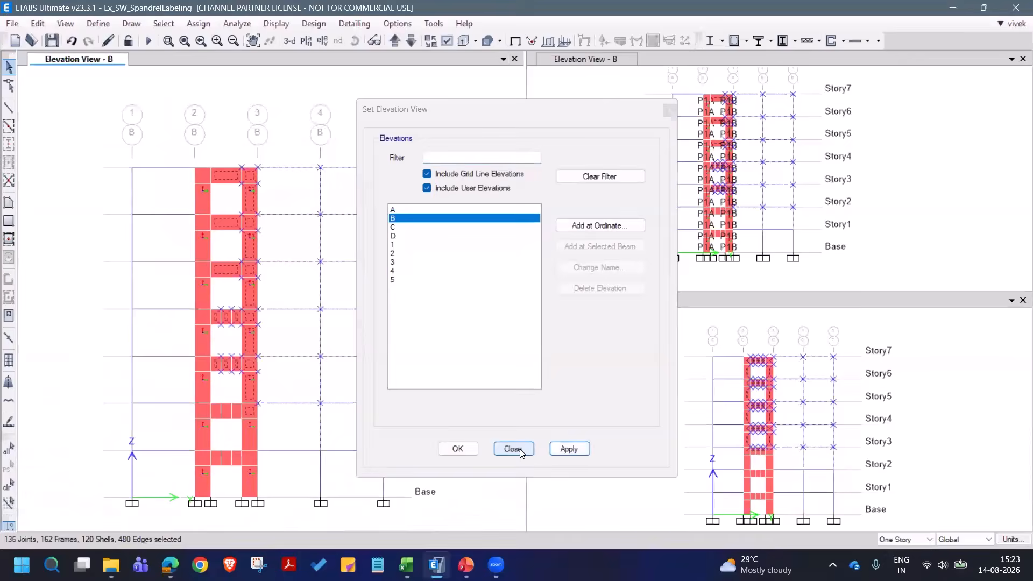
{"action": "left_click", "coordinate": [514, 448]}
{"action": "left_click", "coordinate": [8, 485]}
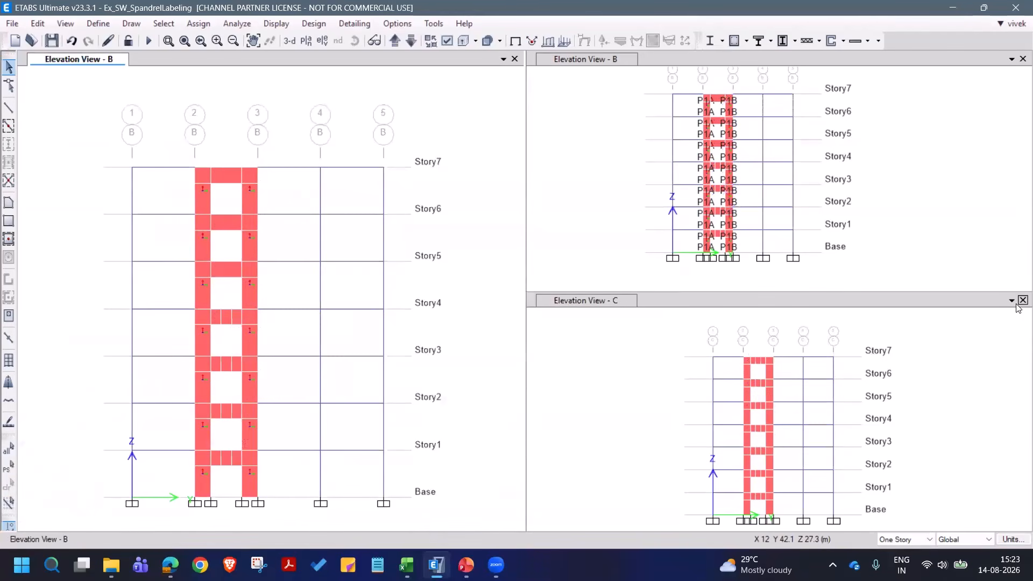
- Close the duplicate elevation B window and frame the full-height shear walls in elevations B and C
{"action": "left_click", "coordinate": [1023, 58]}
{"action": "middle_click_drag", "start_coordinate": [309, 228], "coordinate": [340, 206]}
{"action": "left_click", "coordinate": [168, 40]}
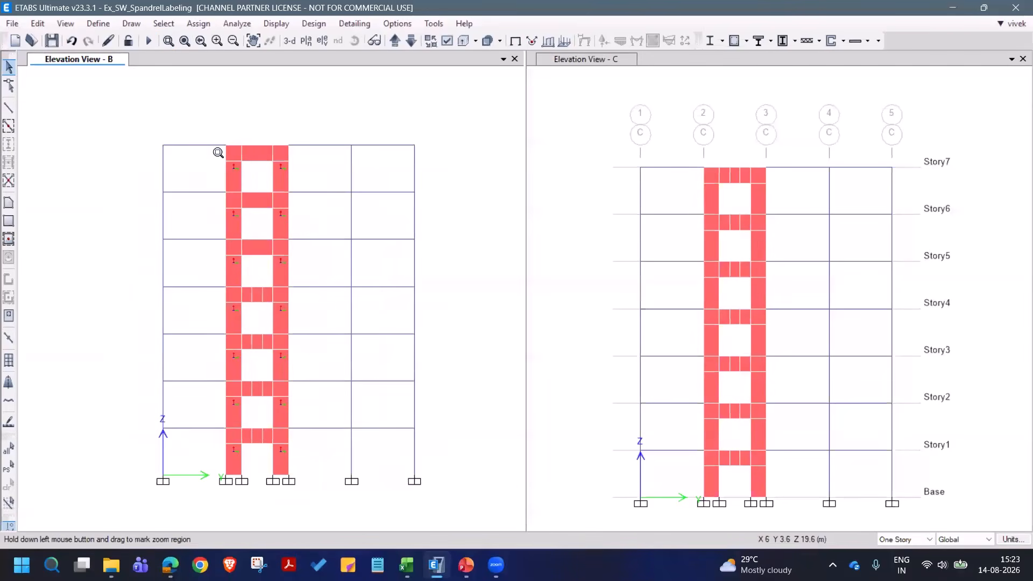
{"action": "left_click_drag", "start_coordinate": [209, 136], "coordinate": [317, 508]}
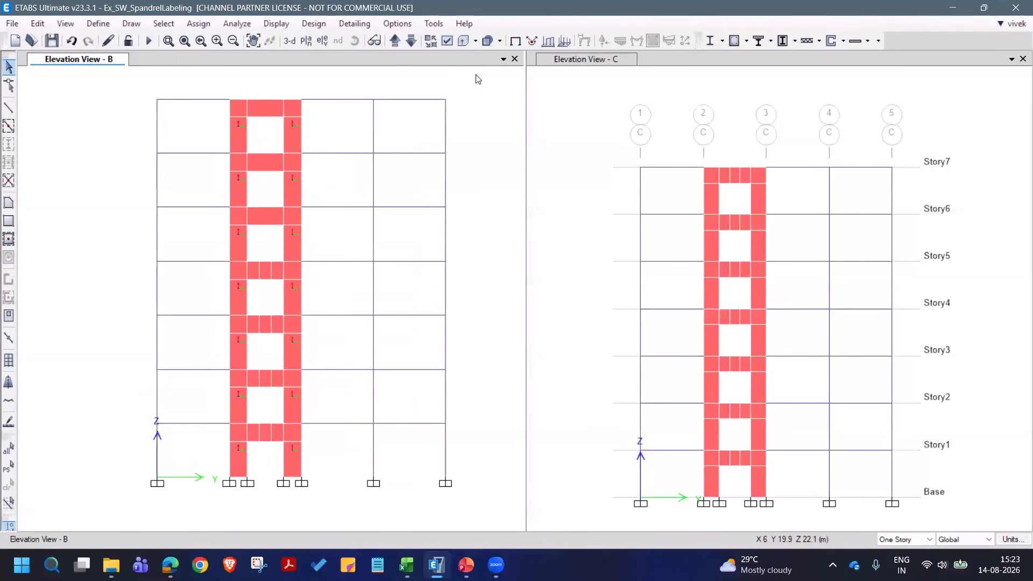
{"action": "left_click", "coordinate": [168, 41]}
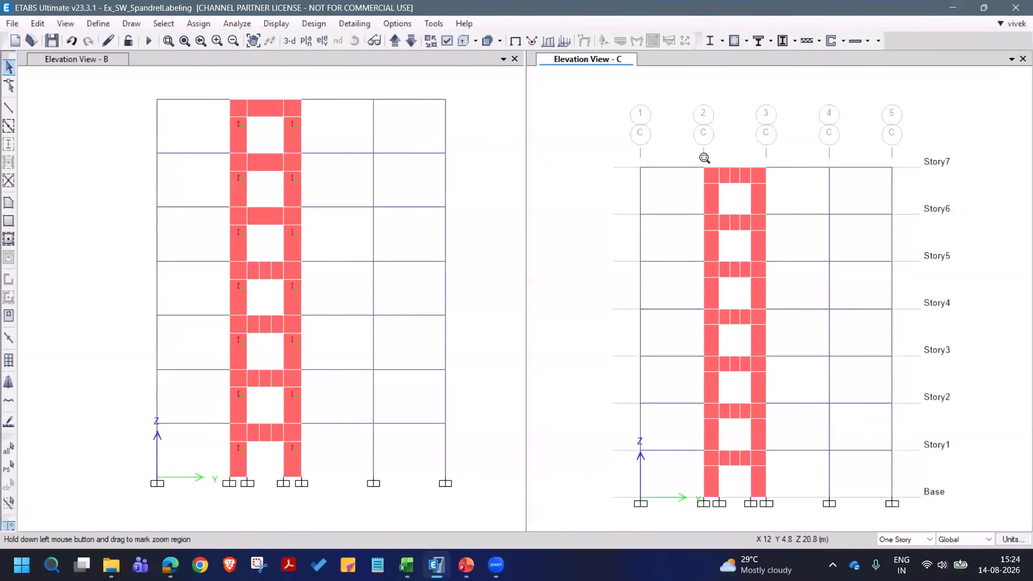
{"action": "left_click_drag", "start_coordinate": [688, 152], "coordinate": [790, 520]}
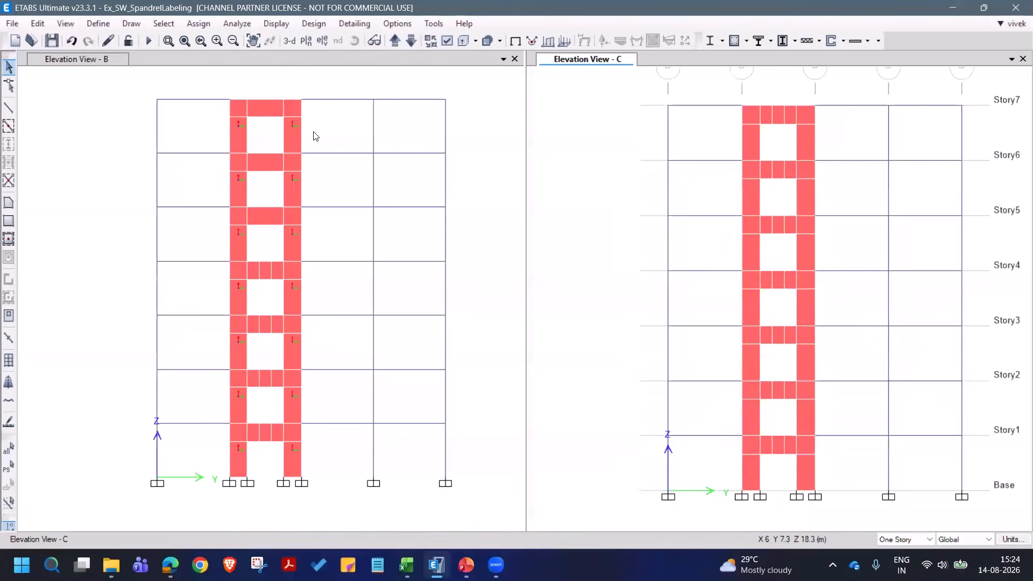
- Display the spandrel labels and spandrel local axes in elevation C
{"action": "left_click", "coordinate": [448, 40]}
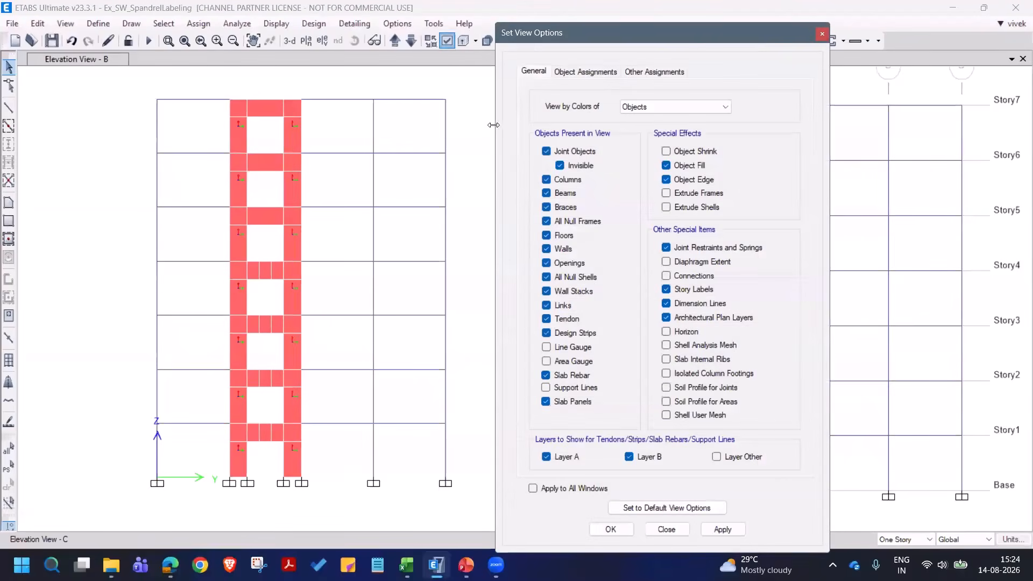
{"action": "left_click", "coordinate": [645, 73]}
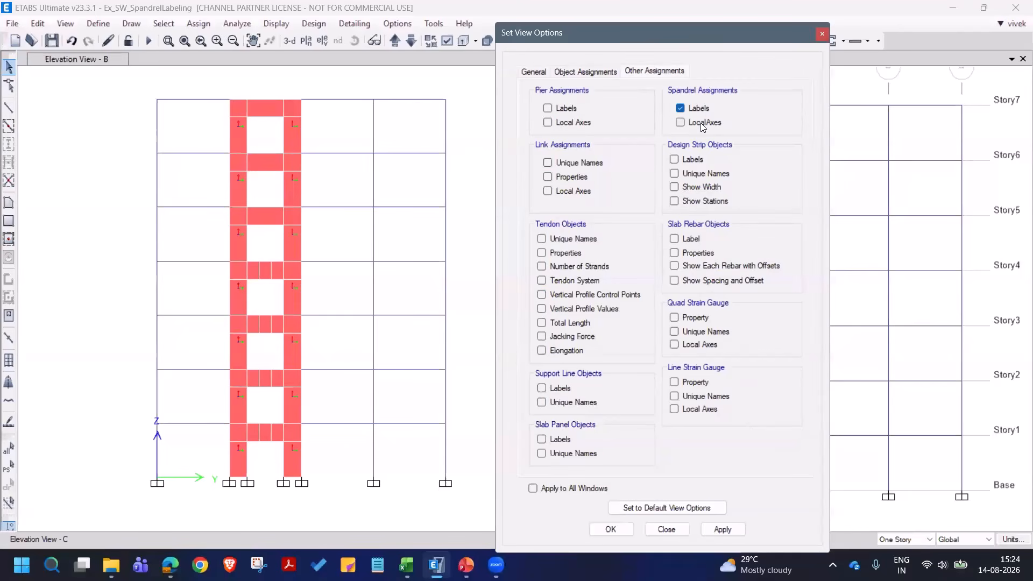
{"action": "left_click", "coordinate": [722, 531]}
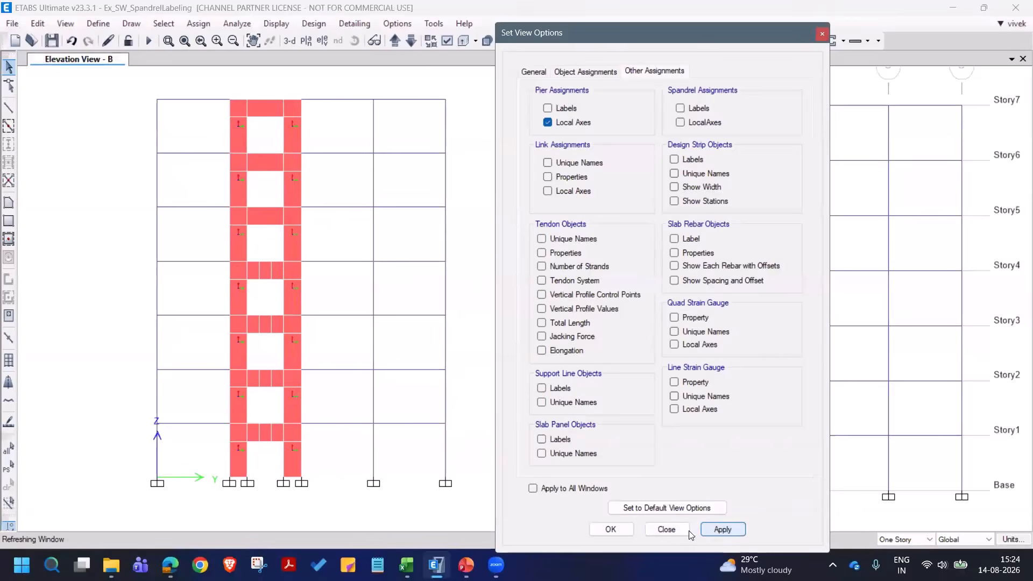
{"action": "left_click", "coordinate": [666, 530]}
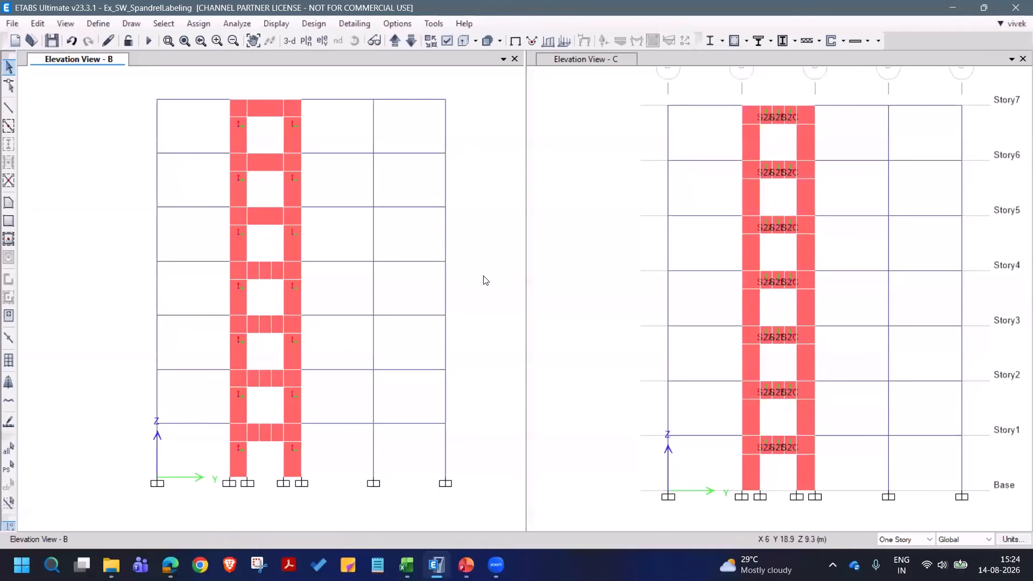
- Hide the pier local axes and display the spandrel labels and local axes in elevation B, with nothing selected
{"action": "left_click", "coordinate": [447, 233]}
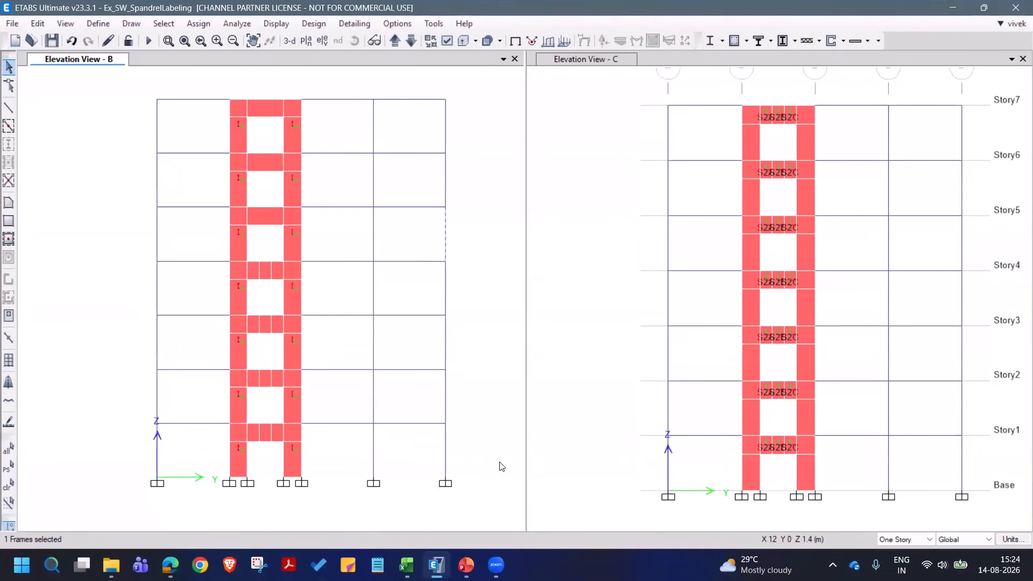
{"action": "left_click", "coordinate": [9, 485]}
{"action": "left_click", "coordinate": [447, 41]}
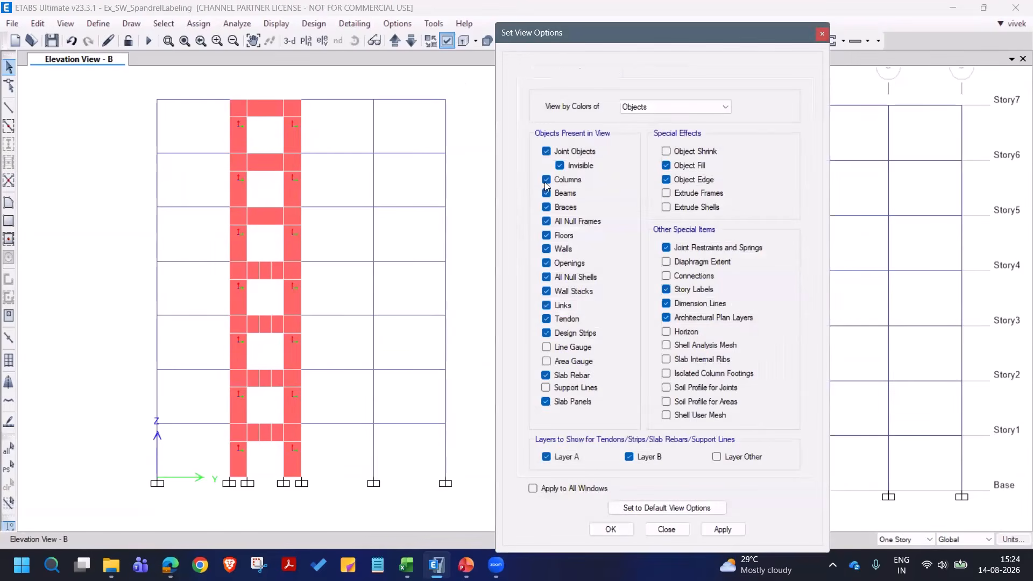
{"action": "left_click", "coordinate": [650, 74]}
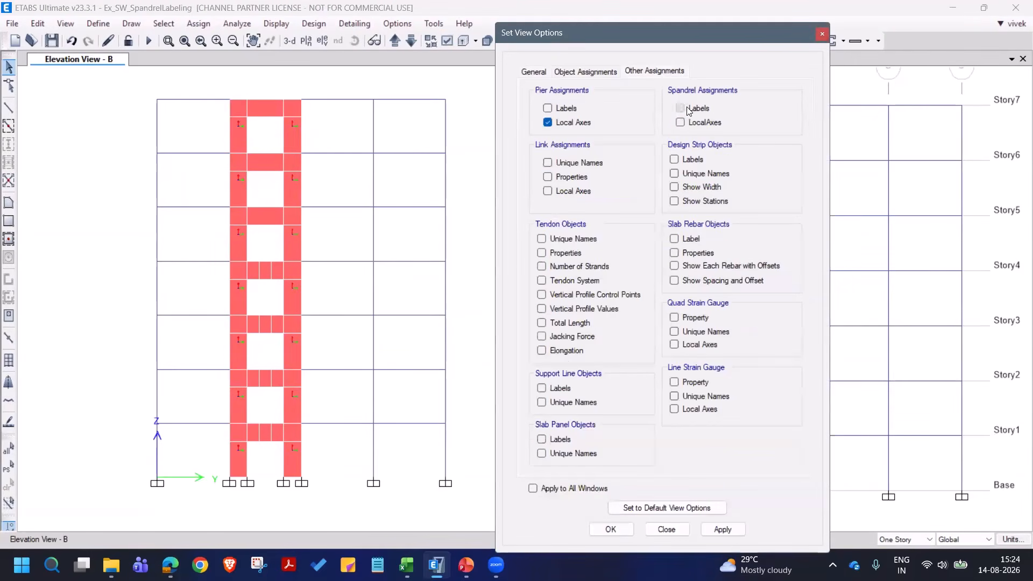
{"action": "left_click", "coordinate": [712, 530]}
{"action": "left_click", "coordinate": [679, 530]}
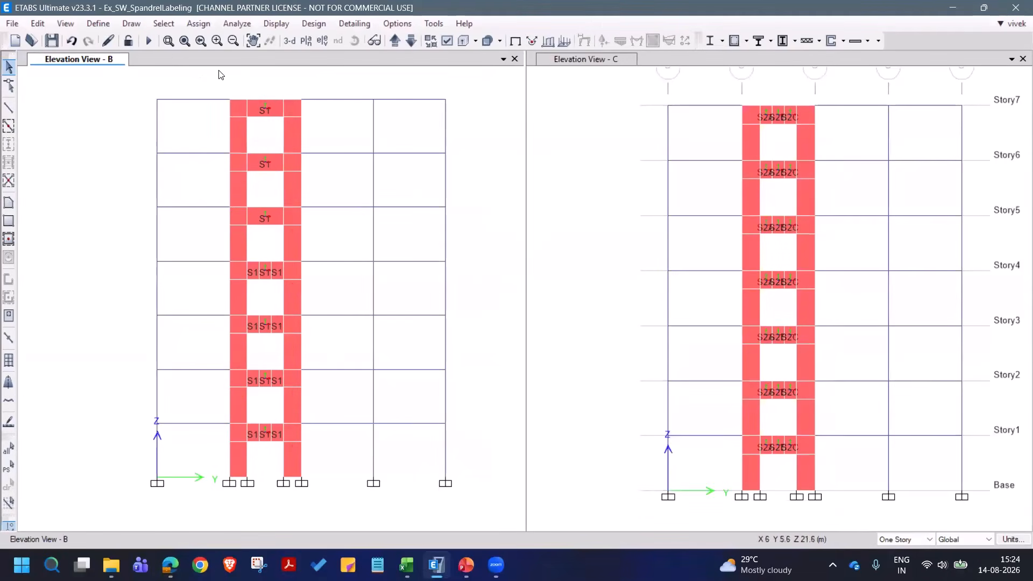
- Examine the S1 label and local axes of the undivided spandrel at Story7 in elevation B
{"action": "left_click", "coordinate": [168, 41]}
{"action": "left_click_drag", "start_coordinate": [208, 83], "coordinate": [345, 294]}
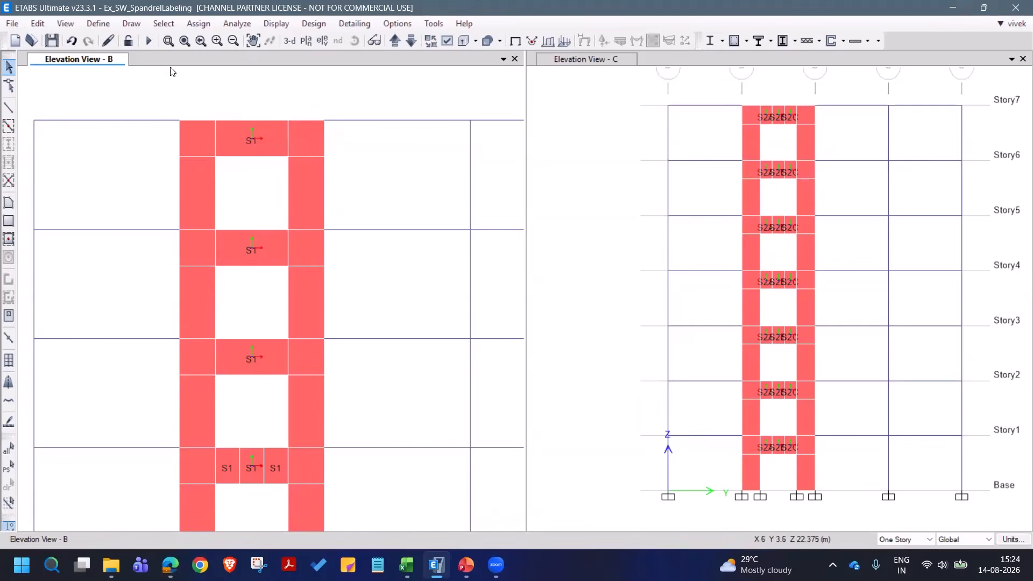
{"action": "left_click", "coordinate": [169, 40]}
{"action": "left_click_drag", "start_coordinate": [164, 101], "coordinate": [367, 304]}
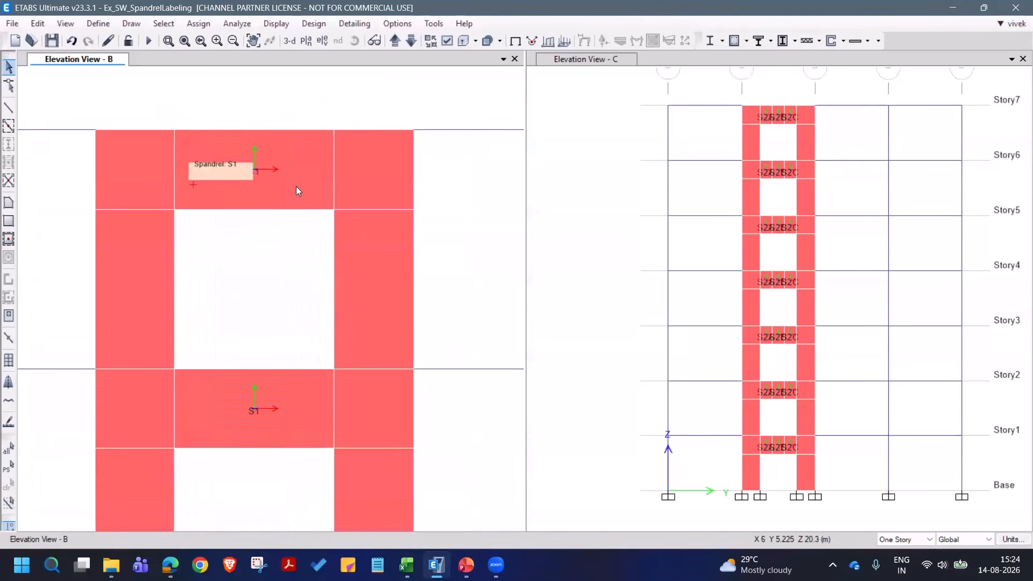
{"action": "left_click", "coordinate": [220, 186]}
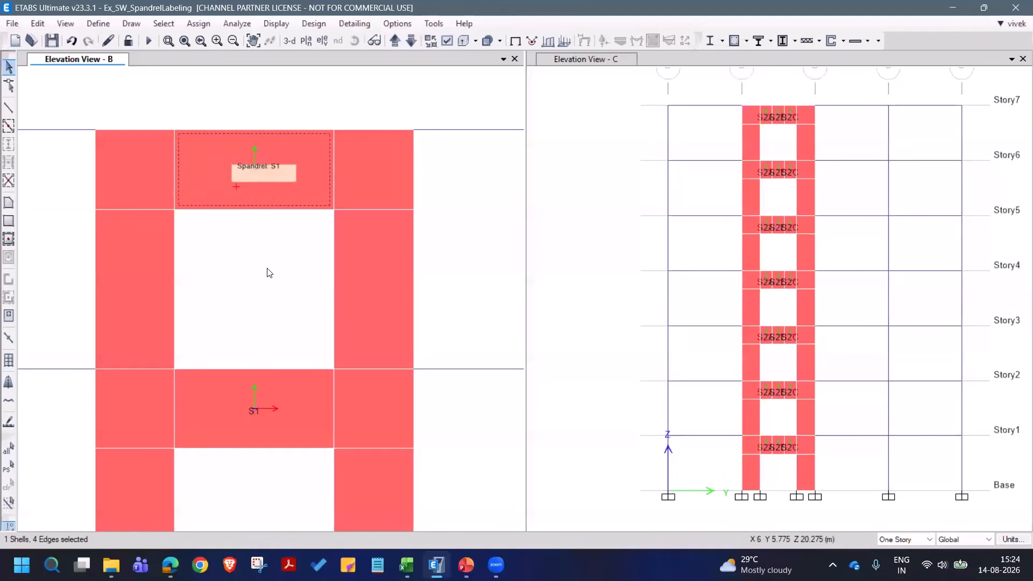
{"action": "left_click", "coordinate": [206, 178]}
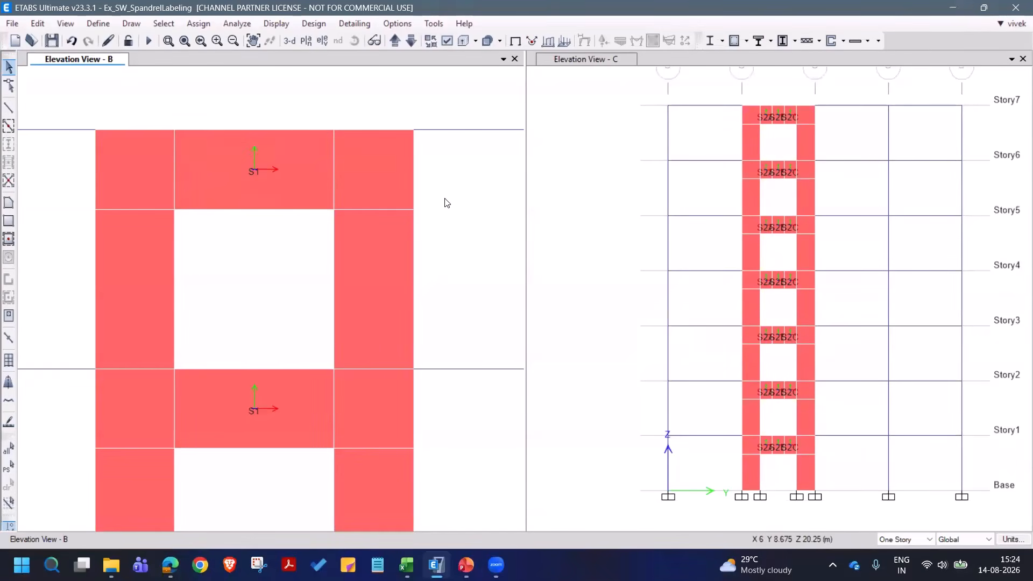
- Examine the S1 labels on the three-segment spandrel at Story4 in elevation B
{"action": "scroll", "coordinate": [439, 190], "scroll_direction": "down", "scroll_amount": 3}
{"action": "middle_click_drag", "start_coordinate": [459, 311], "coordinate": [425, 181]}
{"action": "scroll", "coordinate": [345, 338], "scroll_direction": "up", "scroll_amount": 3}
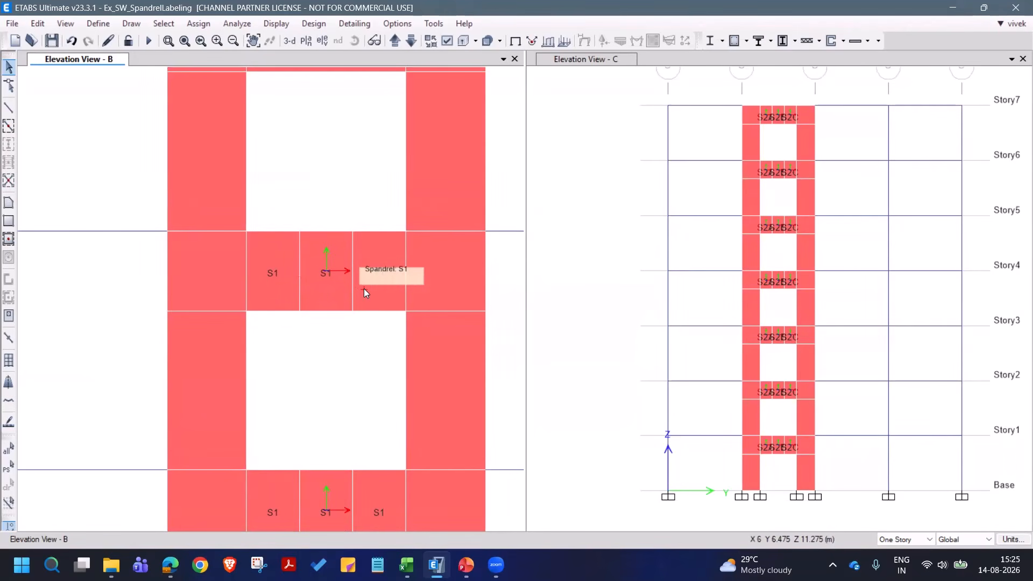
- Compare the S1 labels on the elevation B spandrels with the S2A, S2B and S2C labels and local axes in elevation C
{"action": "scroll", "coordinate": [295, 255], "scroll_direction": "down", "scroll_amount": 3}
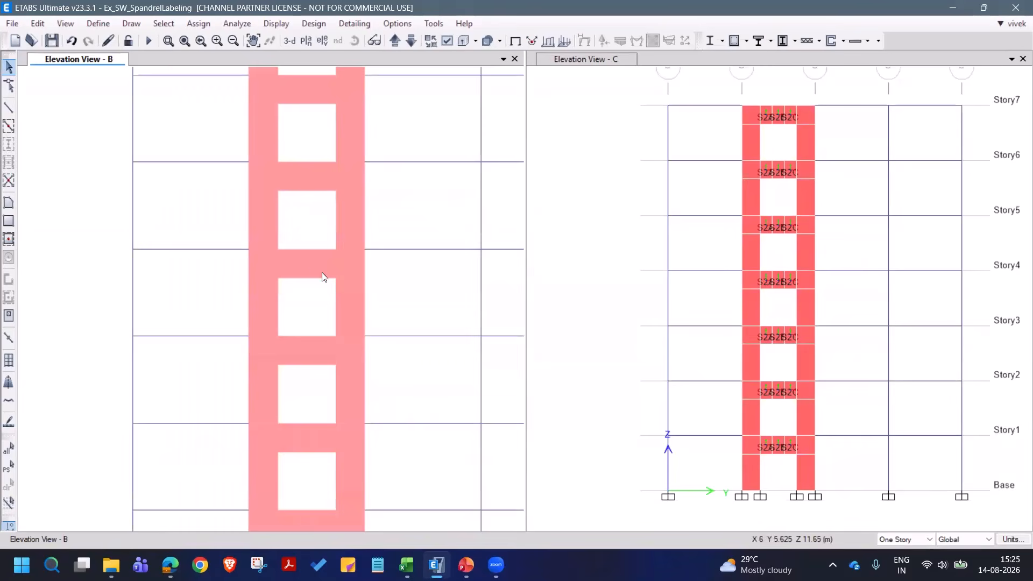
{"action": "middle_click_drag", "start_coordinate": [317, 392], "coordinate": [316, 344]}
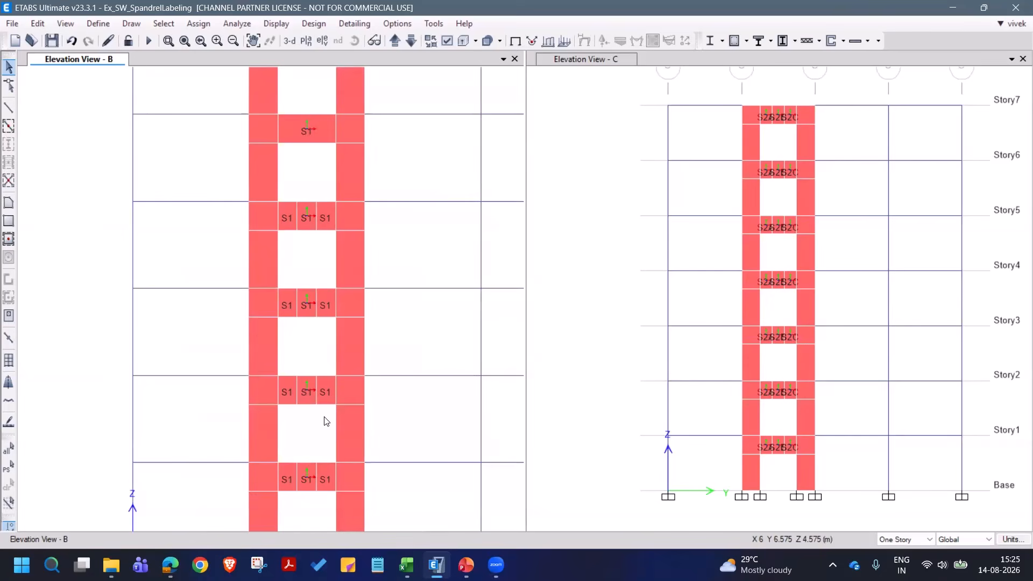
{"action": "scroll", "coordinate": [726, 501], "scroll_direction": "up", "scroll_amount": 4}
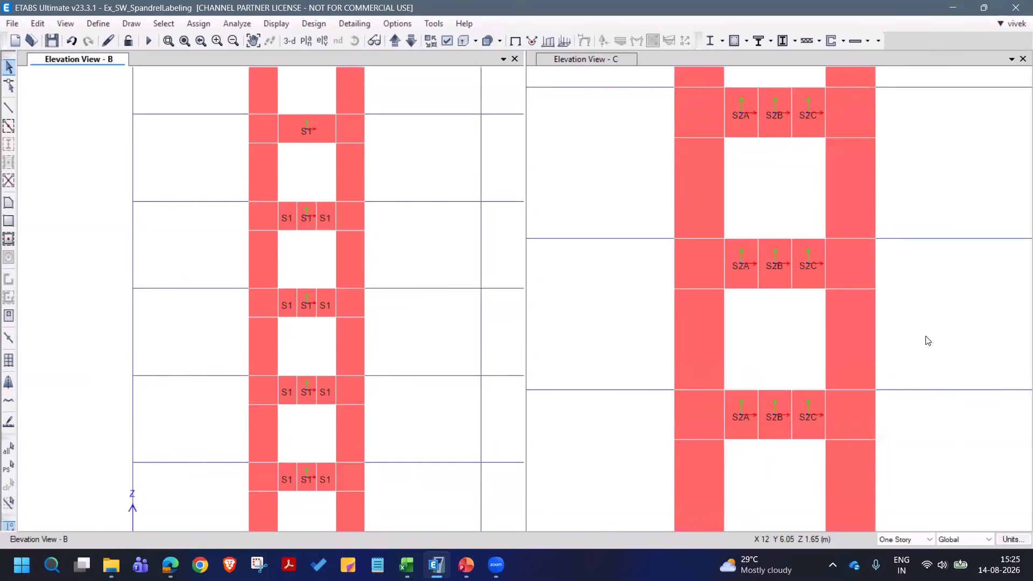
{"action": "mouse_move", "coordinate": [901, 361]}
{"action": "middle_mouse_down"}
{"action": "mouse_move", "coordinate": [879, 470]}
{"action": "mouse_move", "coordinate": [873, 444]}
{"action": "middle_mouse_up"}
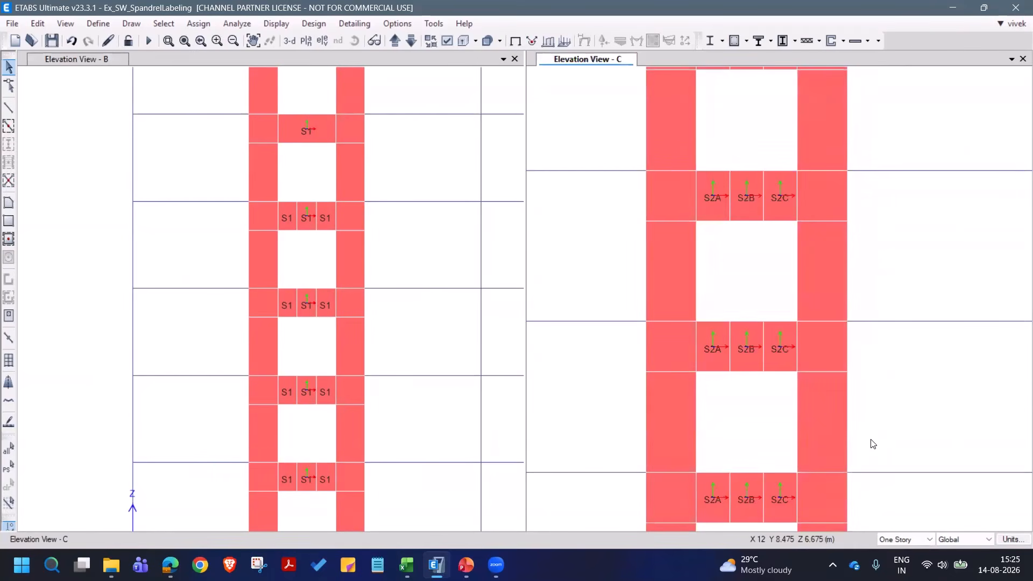
{"action": "scroll", "coordinate": [761, 333], "scroll_direction": "down", "scroll_amount": 3}
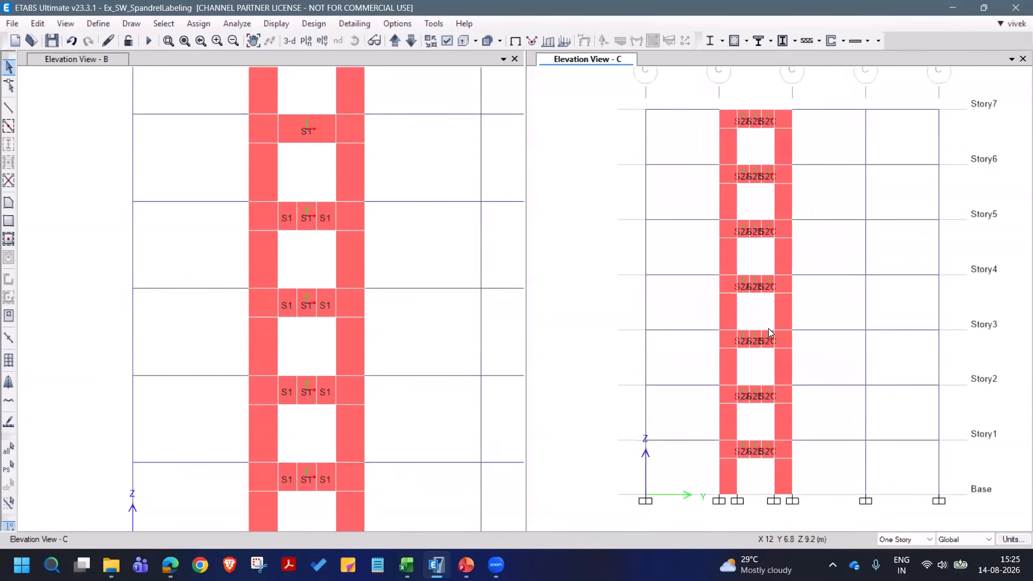
{"action": "scroll", "coordinate": [772, 264], "scroll_direction": "up", "scroll_amount": 3}
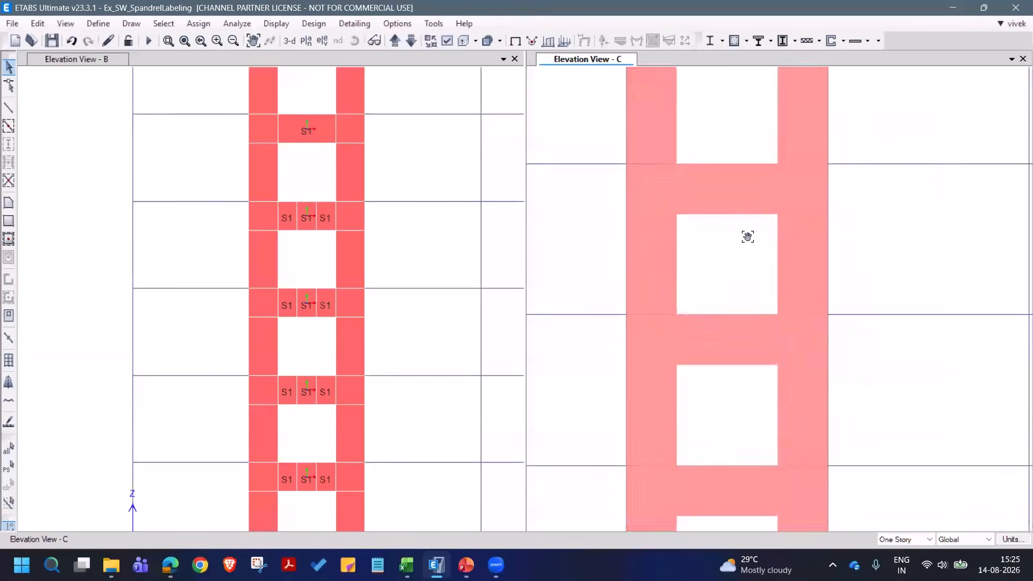
{"action": "scroll", "coordinate": [747, 364], "scroll_direction": "up", "scroll_amount": 2}
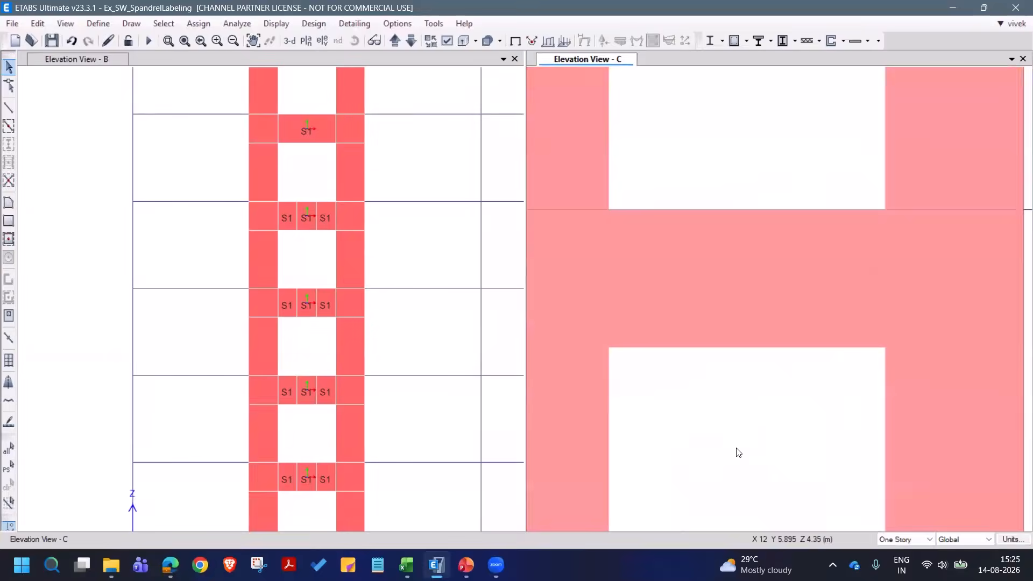
{"action": "scroll", "coordinate": [738, 450], "scroll_direction": "down", "scroll_amount": 2}
{"action": "scroll", "coordinate": [719, 407], "scroll_direction": "up", "scroll_amount": 3}
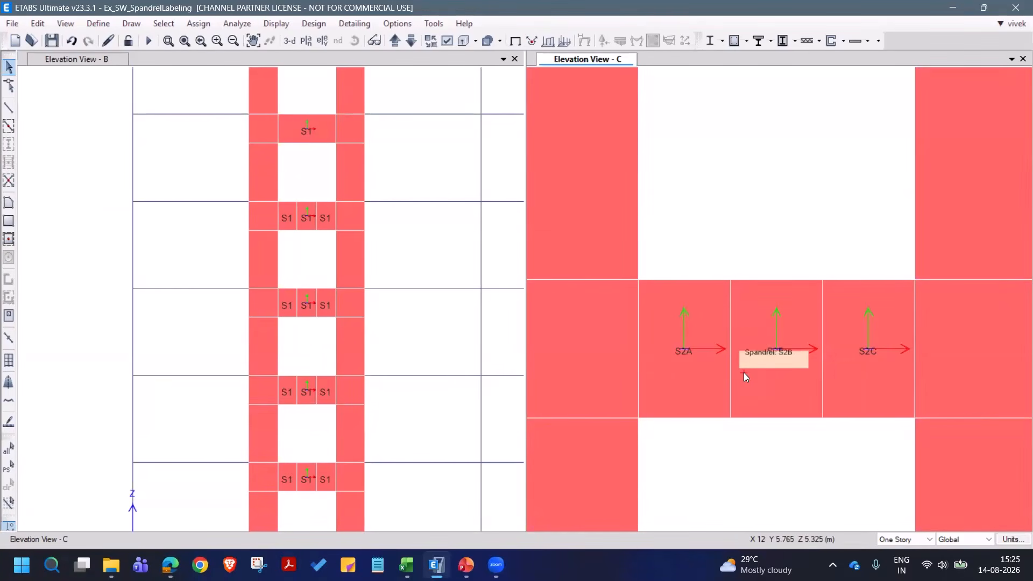
- Run the analysis and make elevation B the active view
{"action": "left_click", "coordinate": [149, 42]}
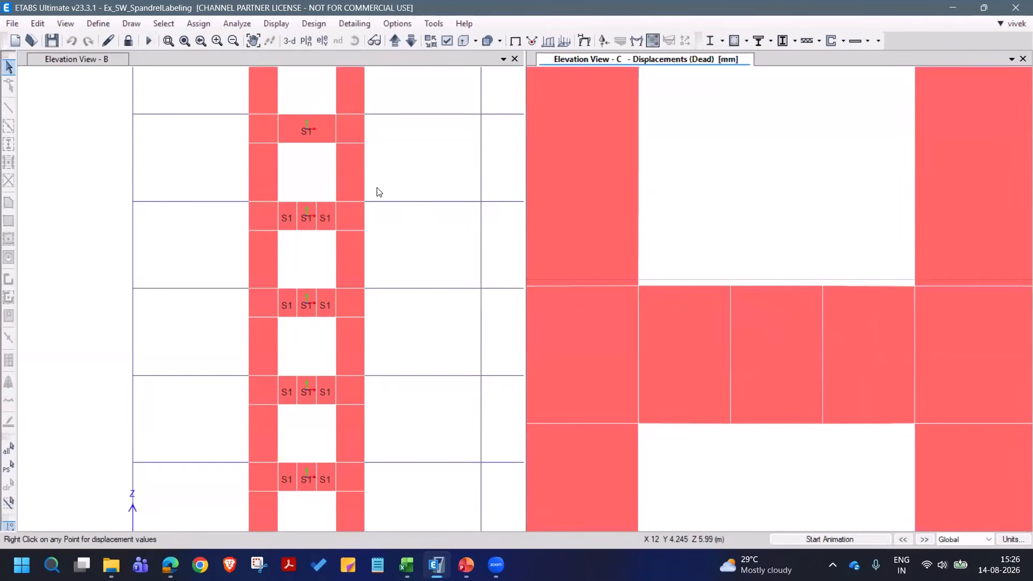
{"action": "left_click", "coordinate": [371, 265]}
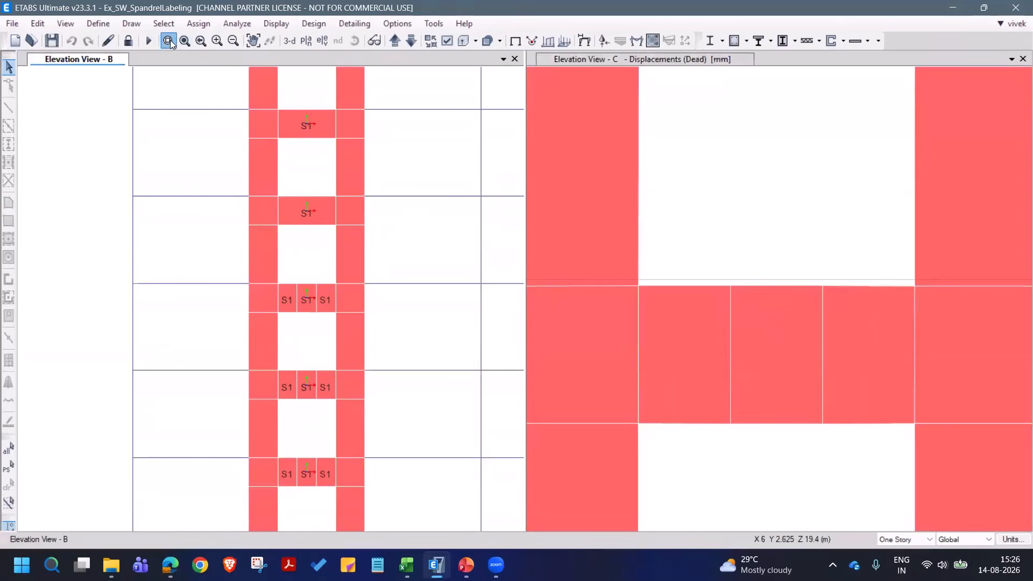
{"action": "left_click", "coordinate": [169, 40]}
{"action": "left_click_drag", "start_coordinate": [194, 143], "coordinate": [437, 410]}
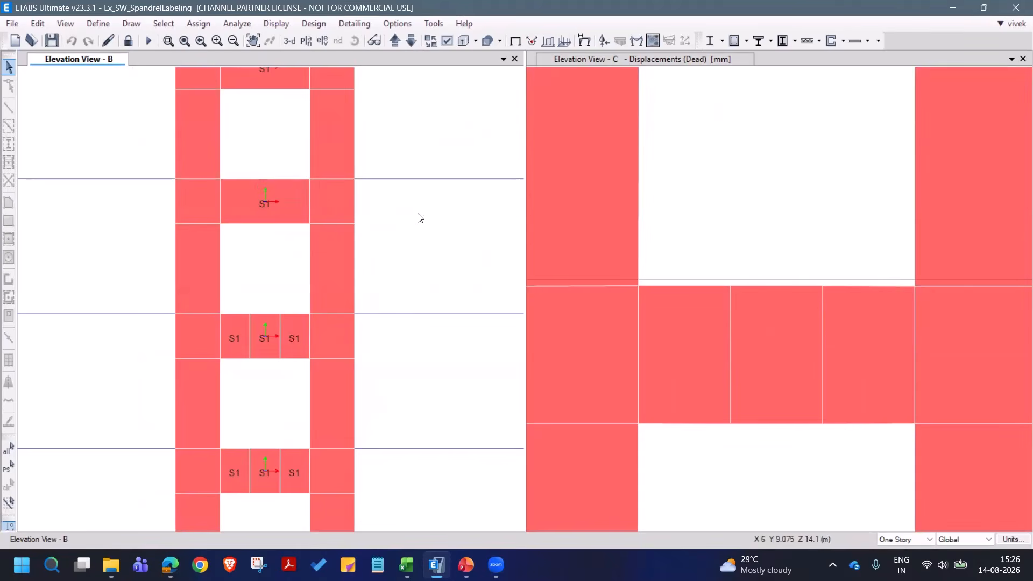
- Display the filled Moment 3-3 diagram for load case EQY on spandrels only in elevation B, with values at controlling stations
{"action": "left_click", "coordinate": [641, 39]}
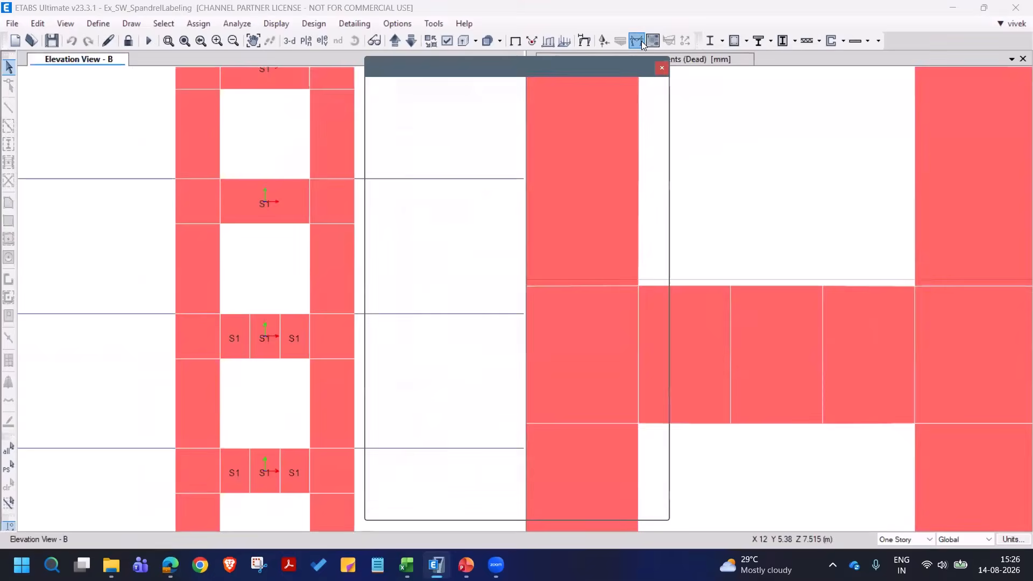
{"action": "left_click", "coordinate": [426, 324]}
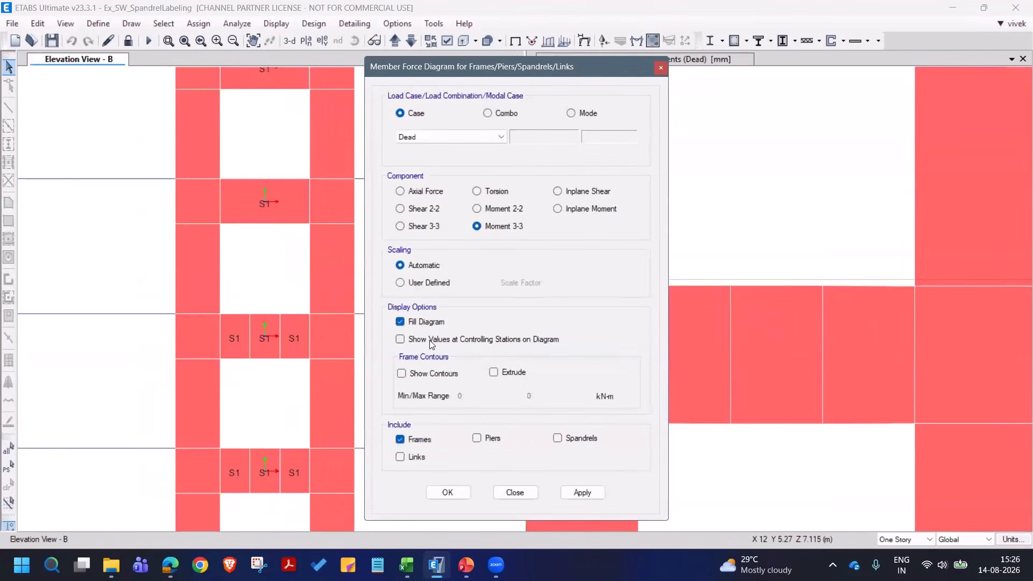
{"action": "left_click", "coordinate": [575, 438]}
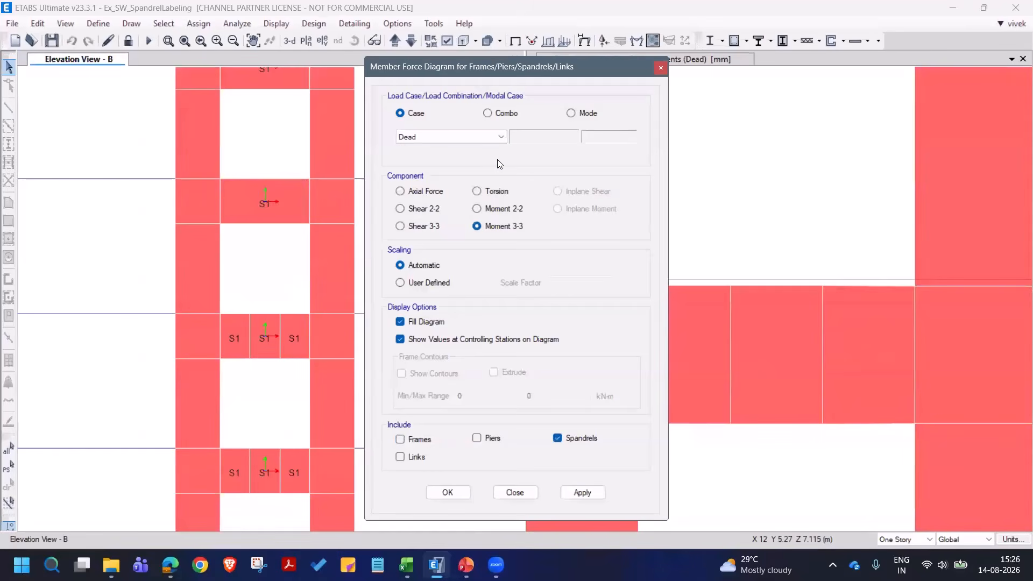
{"action": "left_click", "coordinate": [501, 137]}
{"action": "left_click", "coordinate": [492, 175]}
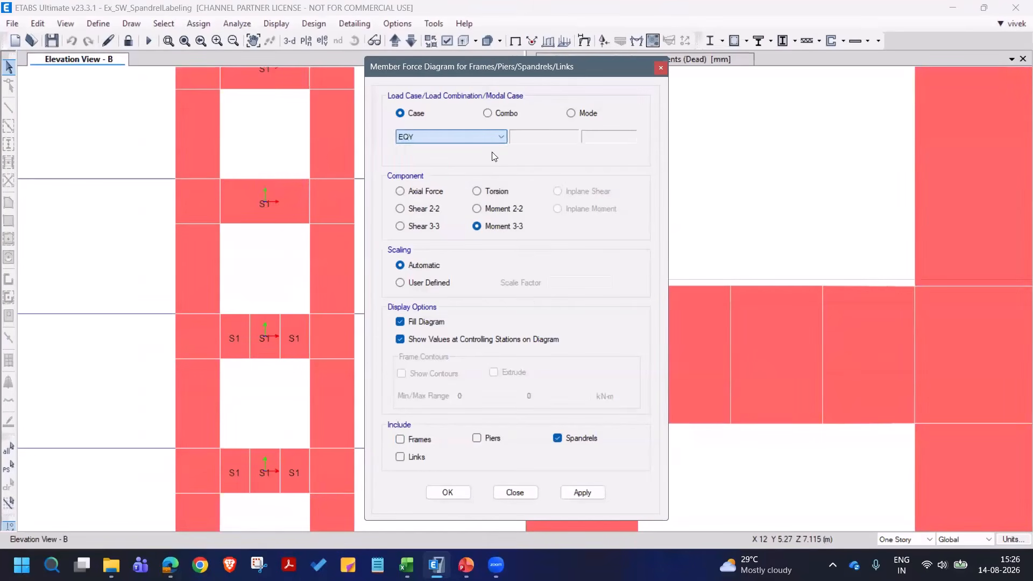
{"action": "left_click", "coordinate": [580, 489]}
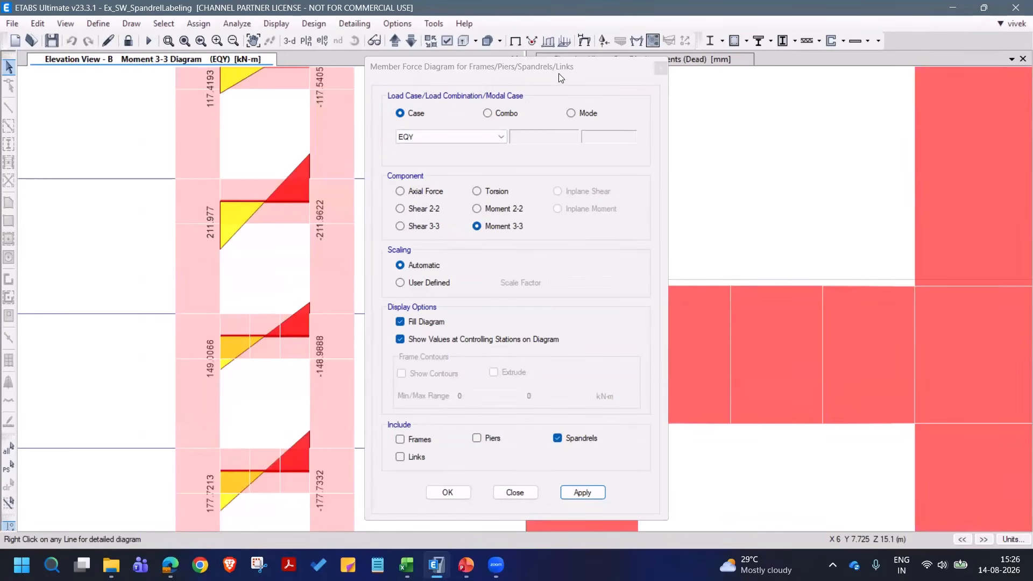
- Apply the same EQY Moment 3-3 spandrel diagram with values to elevation C
{"action": "left_click_drag", "start_coordinate": [559, 73], "coordinate": [440, 72]}
{"action": "left_click", "coordinate": [788, 151]}
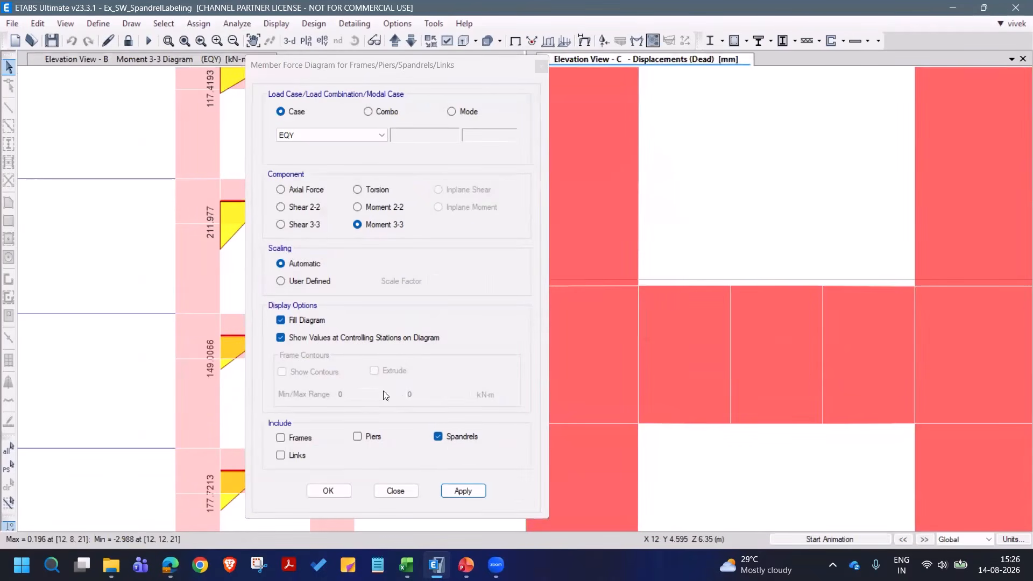
{"action": "left_click", "coordinate": [456, 493]}
{"action": "left_click", "coordinate": [474, 487]}
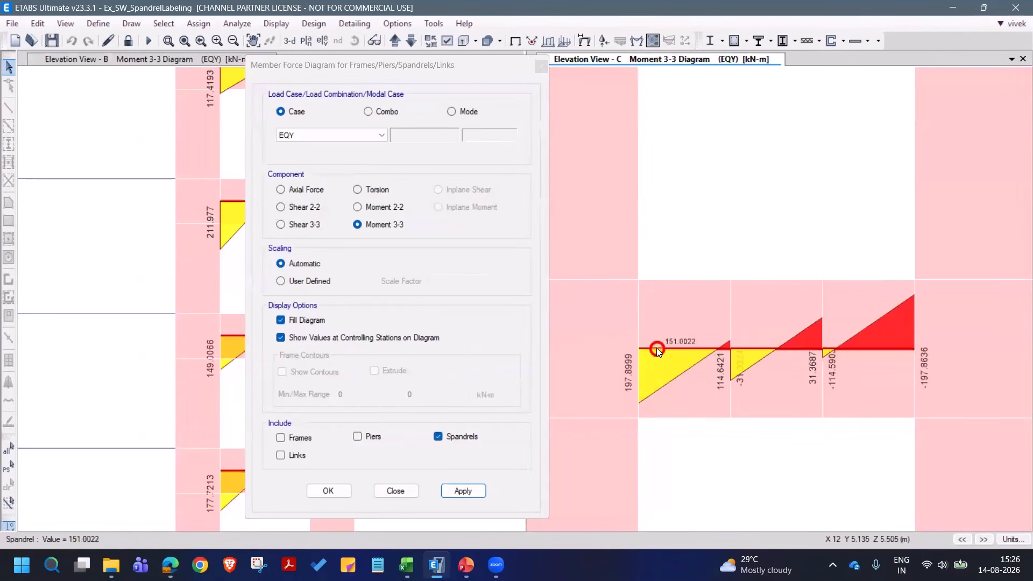
- Compare the EQY moment diagrams of the single-label spandrels in elevation B and the three-label spandrel in elevation C, and dismiss the diagram settings
{"action": "mouse_move", "coordinate": [649, 350]}
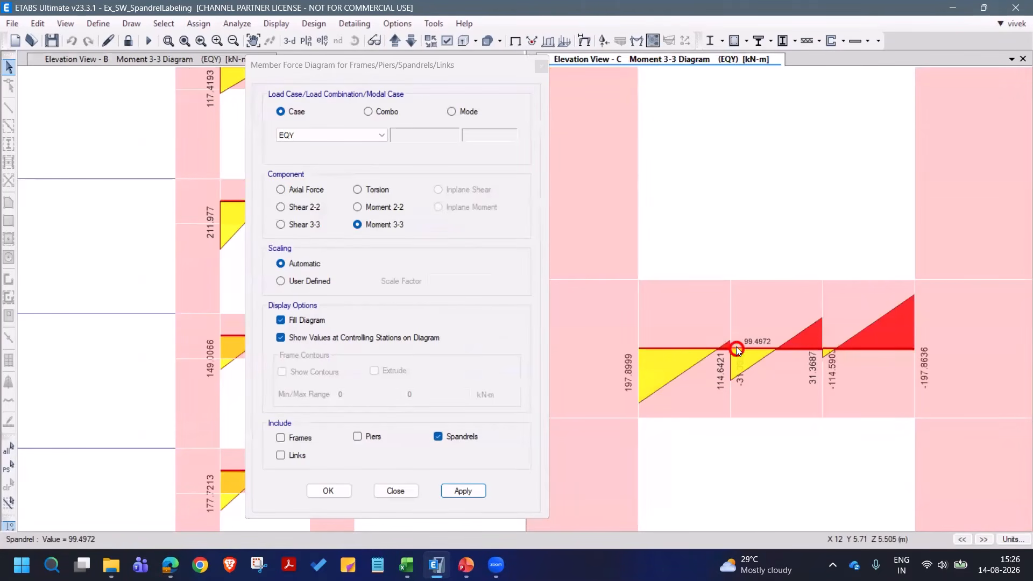
{"action": "mouse_move", "coordinate": [913, 347]}
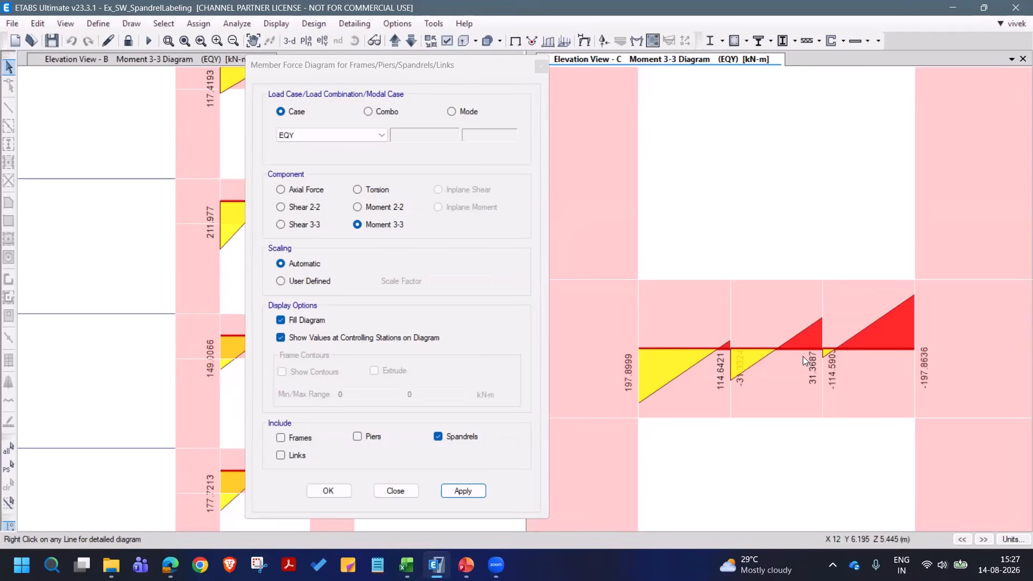
{"action": "left_click", "coordinate": [361, 73]}
{"action": "left_click_drag", "start_coordinate": [362, 77], "coordinate": [425, 85]}
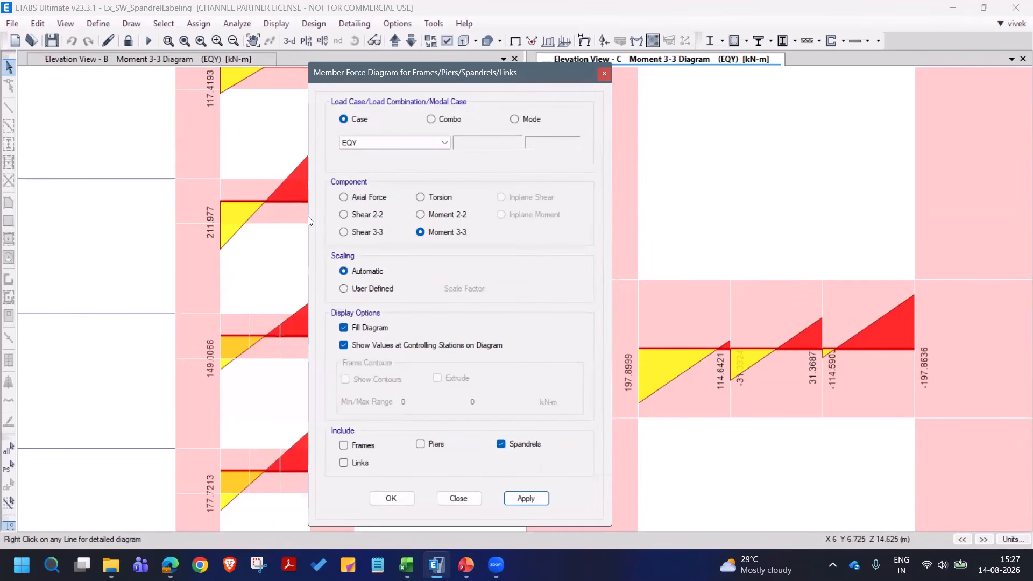
{"action": "left_click_drag", "start_coordinate": [400, 83], "coordinate": [414, 76]}
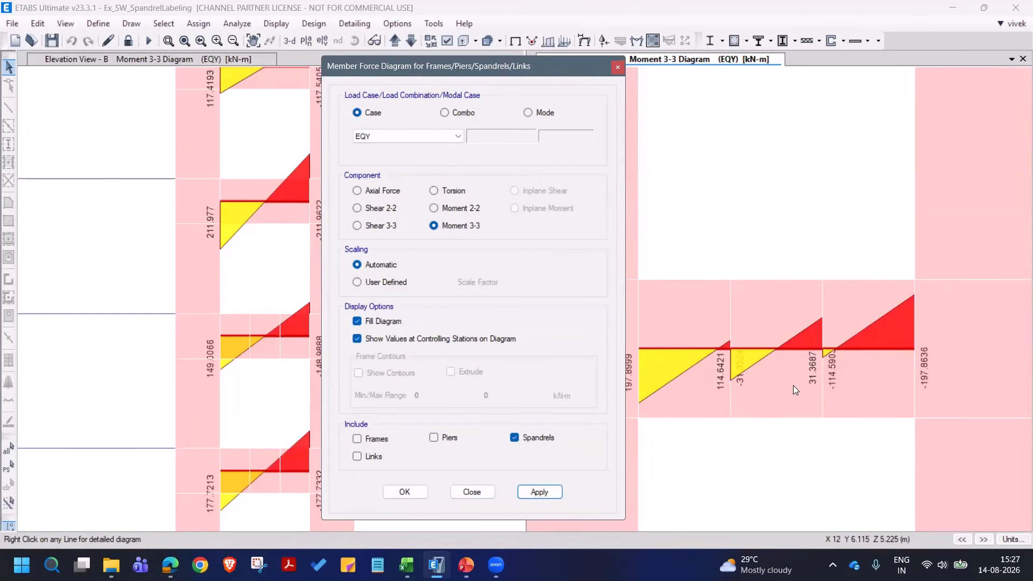
{"action": "left_click_drag", "start_coordinate": [544, 68], "coordinate": [491, 69]}
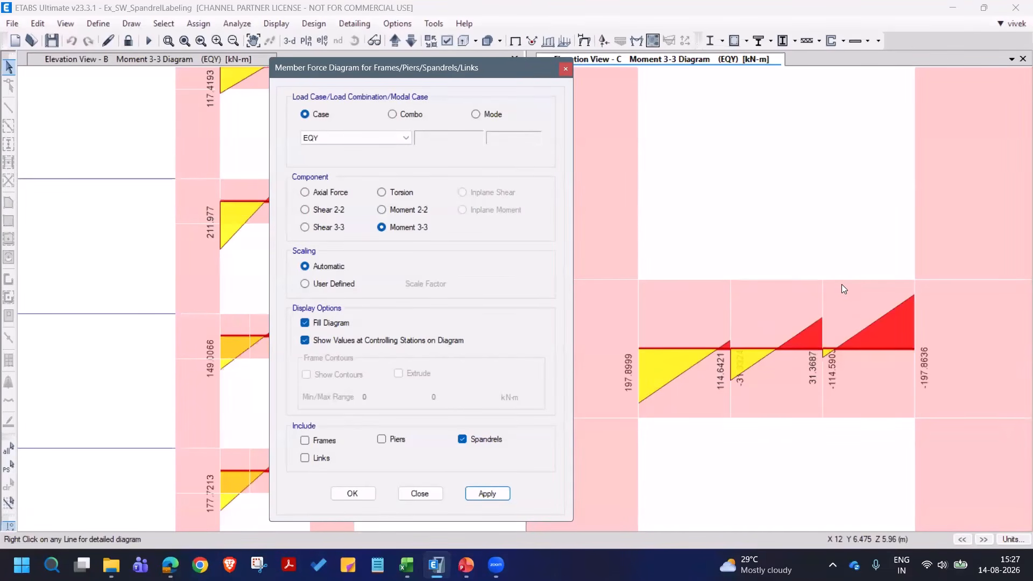
{"action": "left_click", "coordinate": [566, 69]}
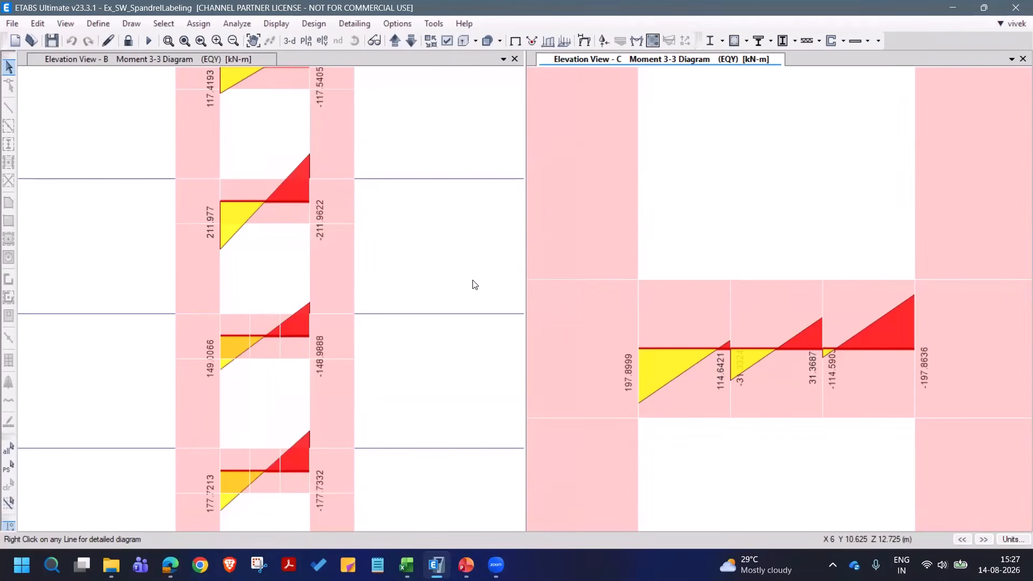